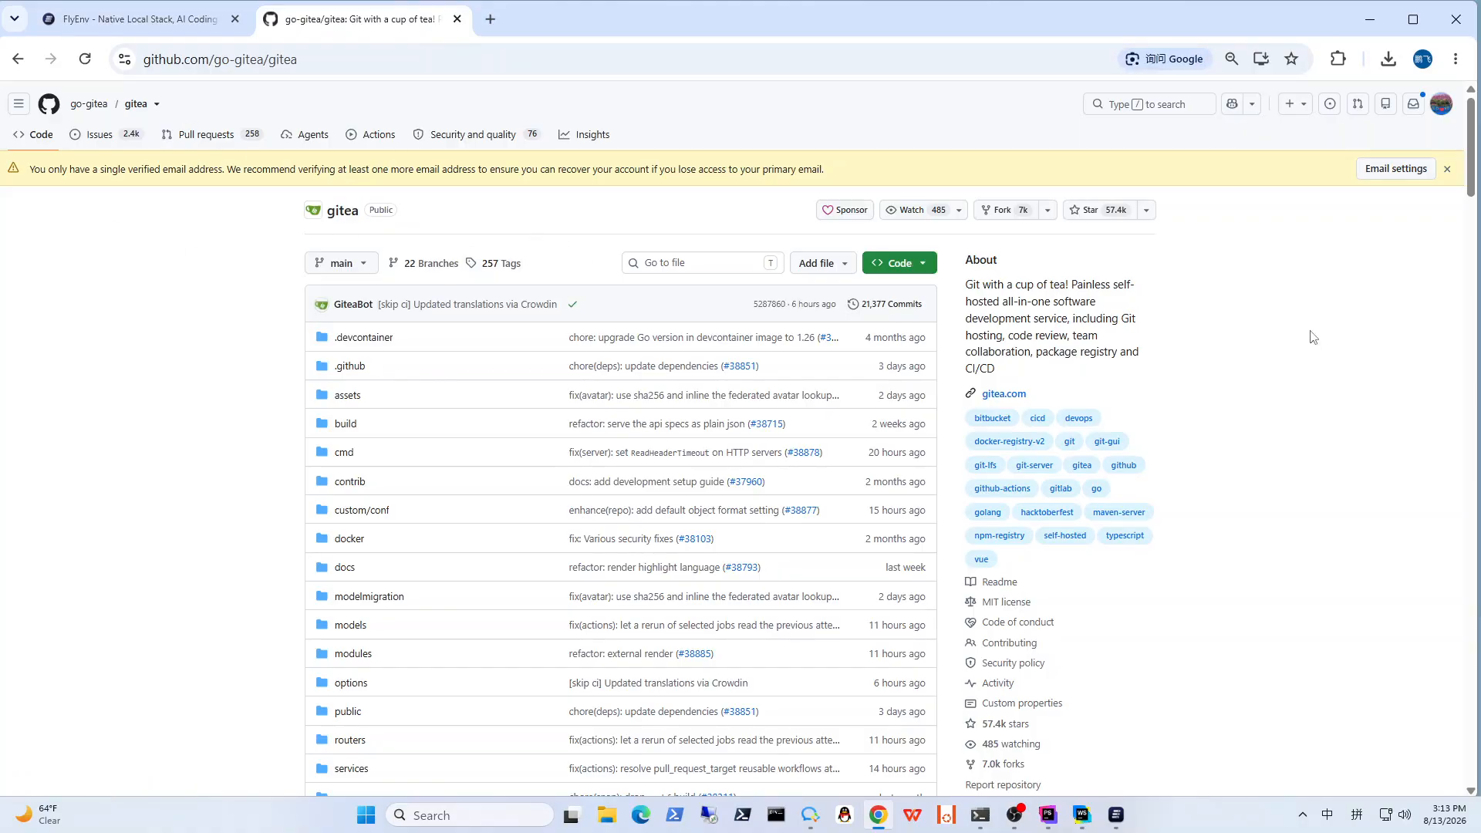
Step: Read the Gitea repository's About description and open the project's releases page
{"action": "left_click_drag", "start_coordinate": [966, 284], "coordinate": [1040, 372]}
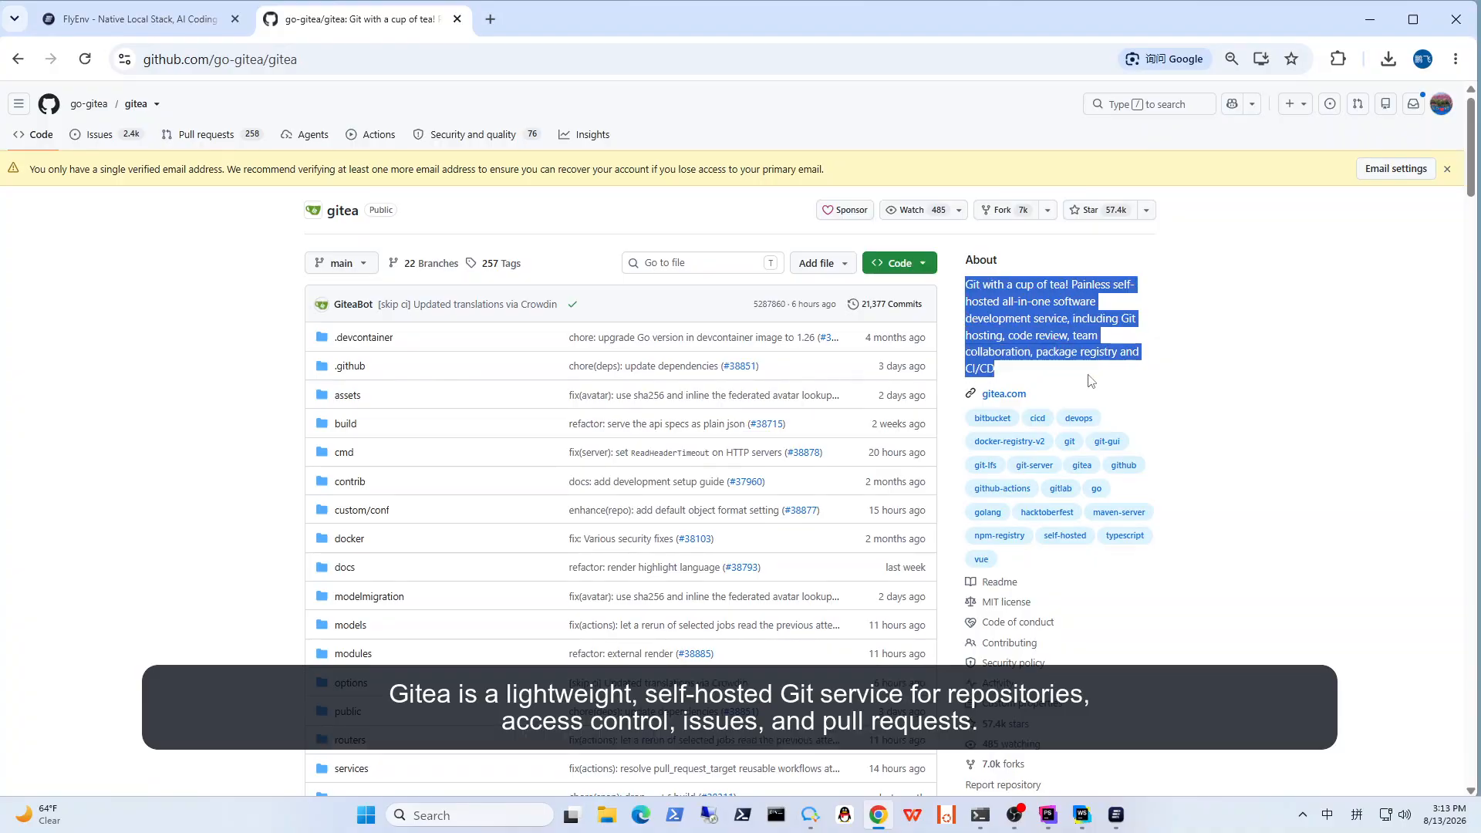
{"action": "left_click", "coordinate": [1090, 380]}
{"action": "scroll", "coordinate": [1187, 365], "scroll_direction": "down", "scroll_amount": 6}
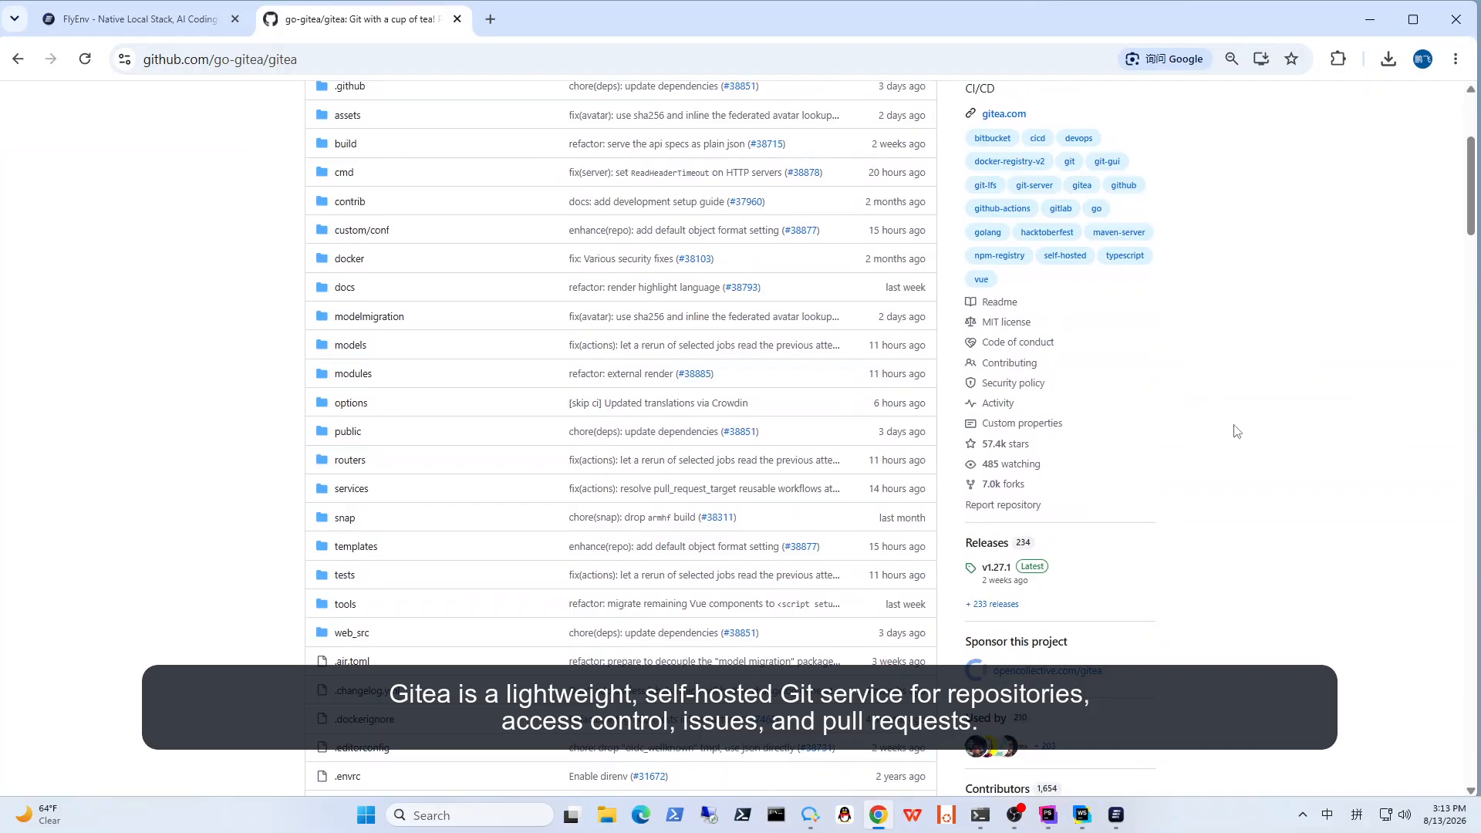
{"action": "left_click", "coordinate": [991, 357]}
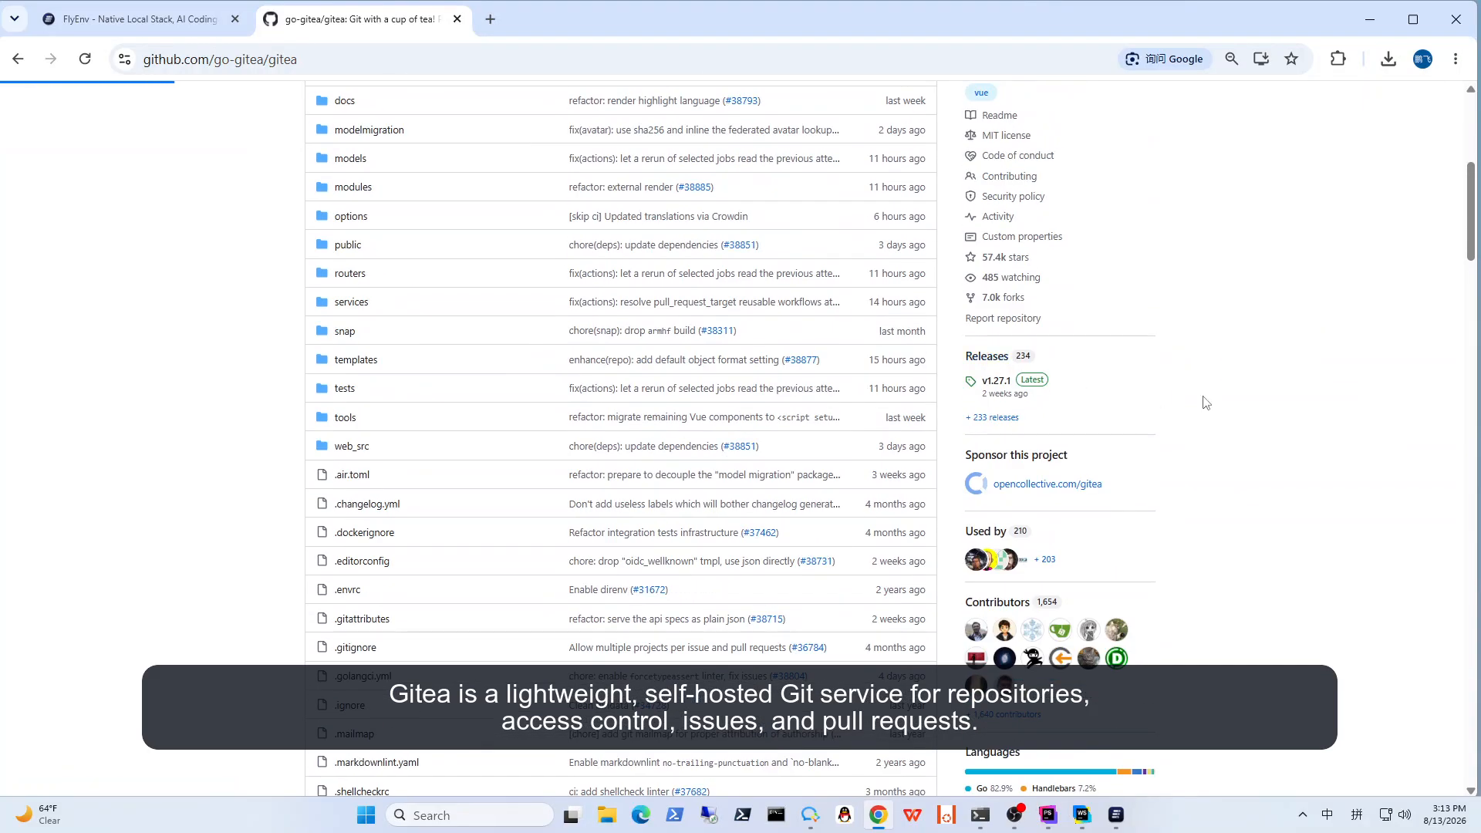
Step: Expand the full asset list of release v1.27.1 and locate gitea-1.27.1-windows-4.0-amd64.exe
{"action": "scroll", "coordinate": [1066, 442], "scroll_direction": "down", "scroll_amount": 12}
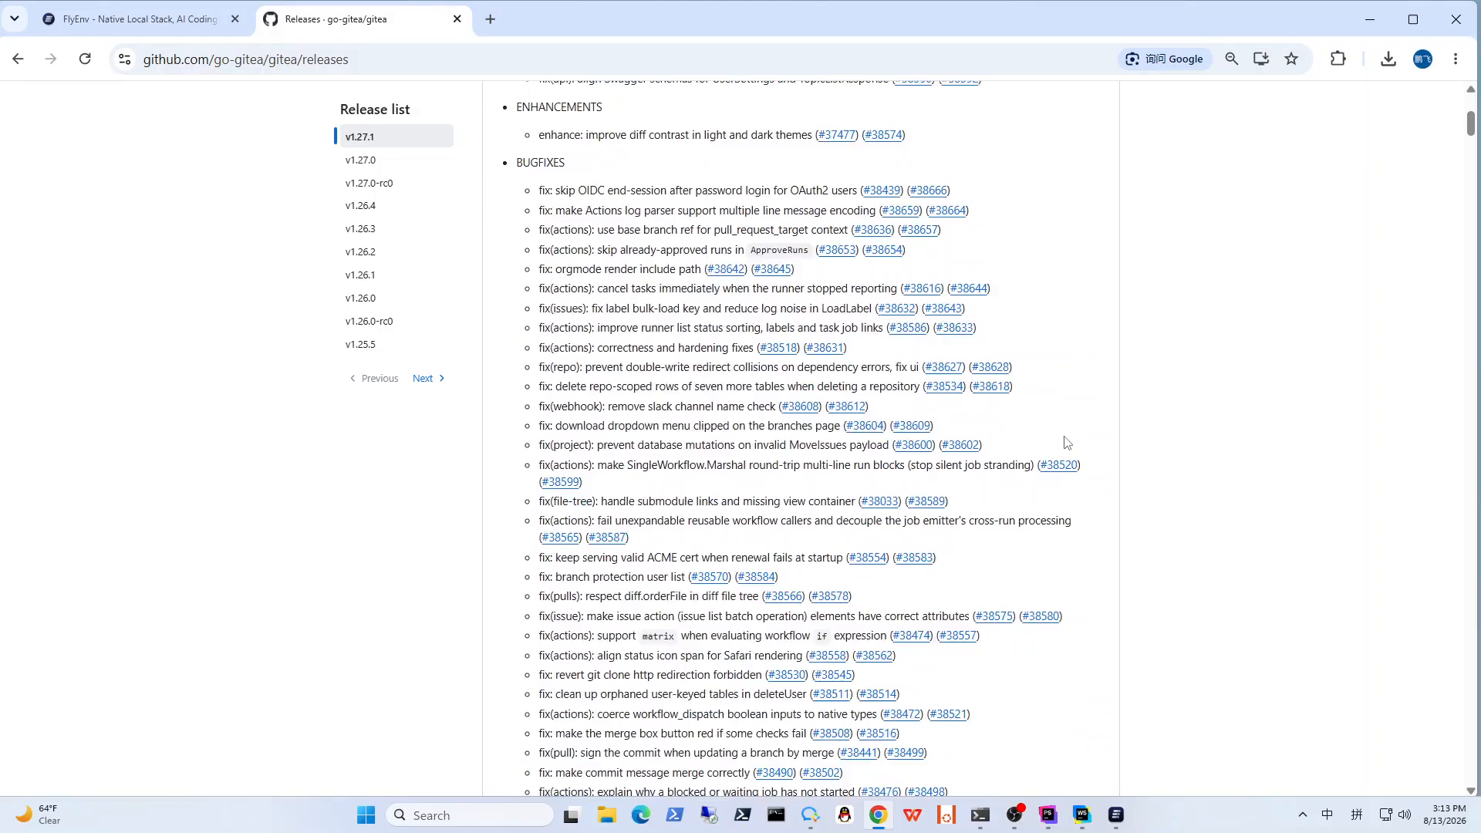
{"action": "scroll", "coordinate": [1067, 442], "scroll_direction": "down", "scroll_amount": 3}
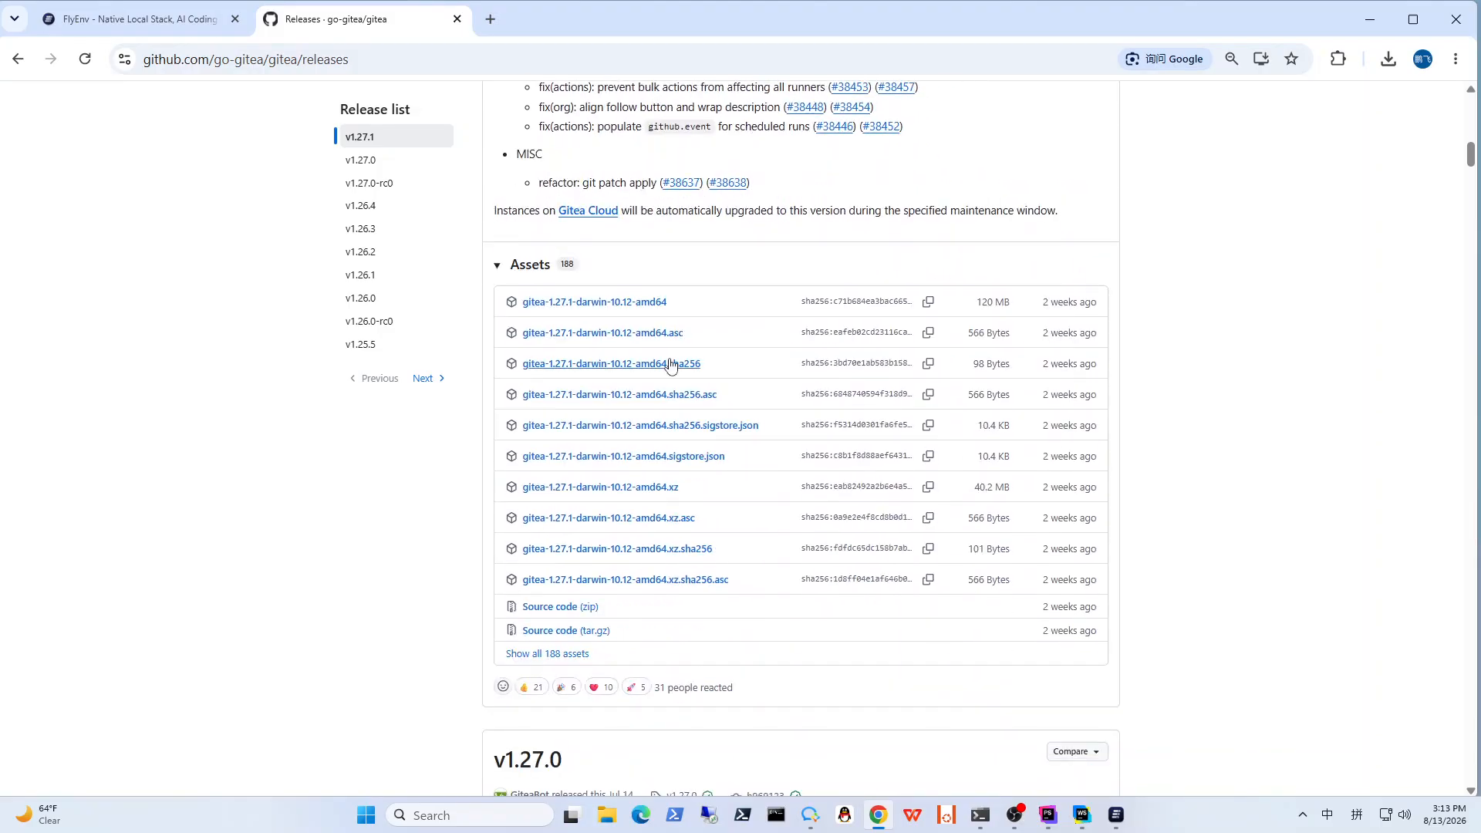
{"action": "left_click", "coordinate": [563, 653]}
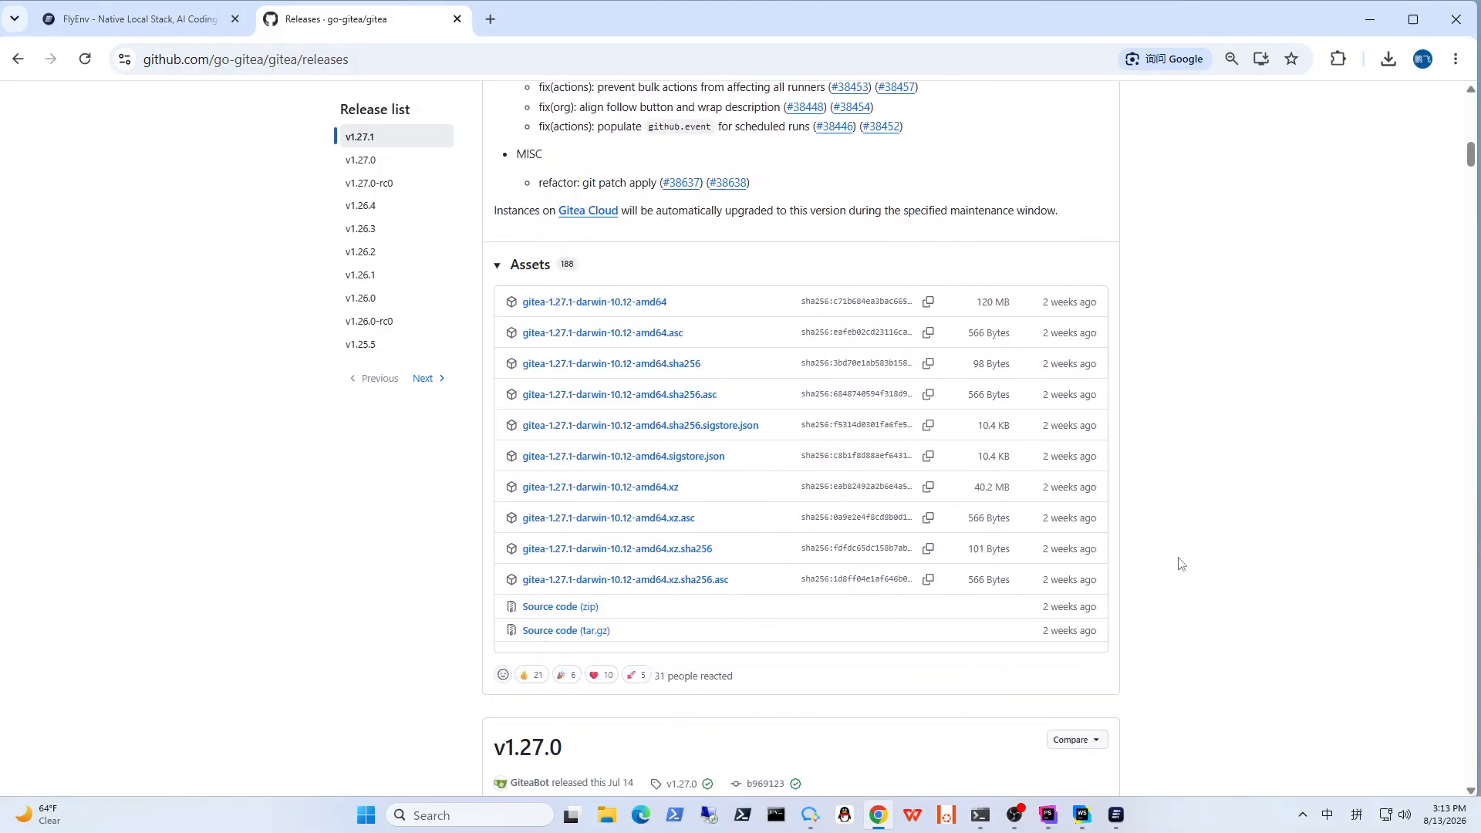
{"action": "scroll", "coordinate": [1002, 540], "scroll_direction": "down", "scroll_amount": 20}
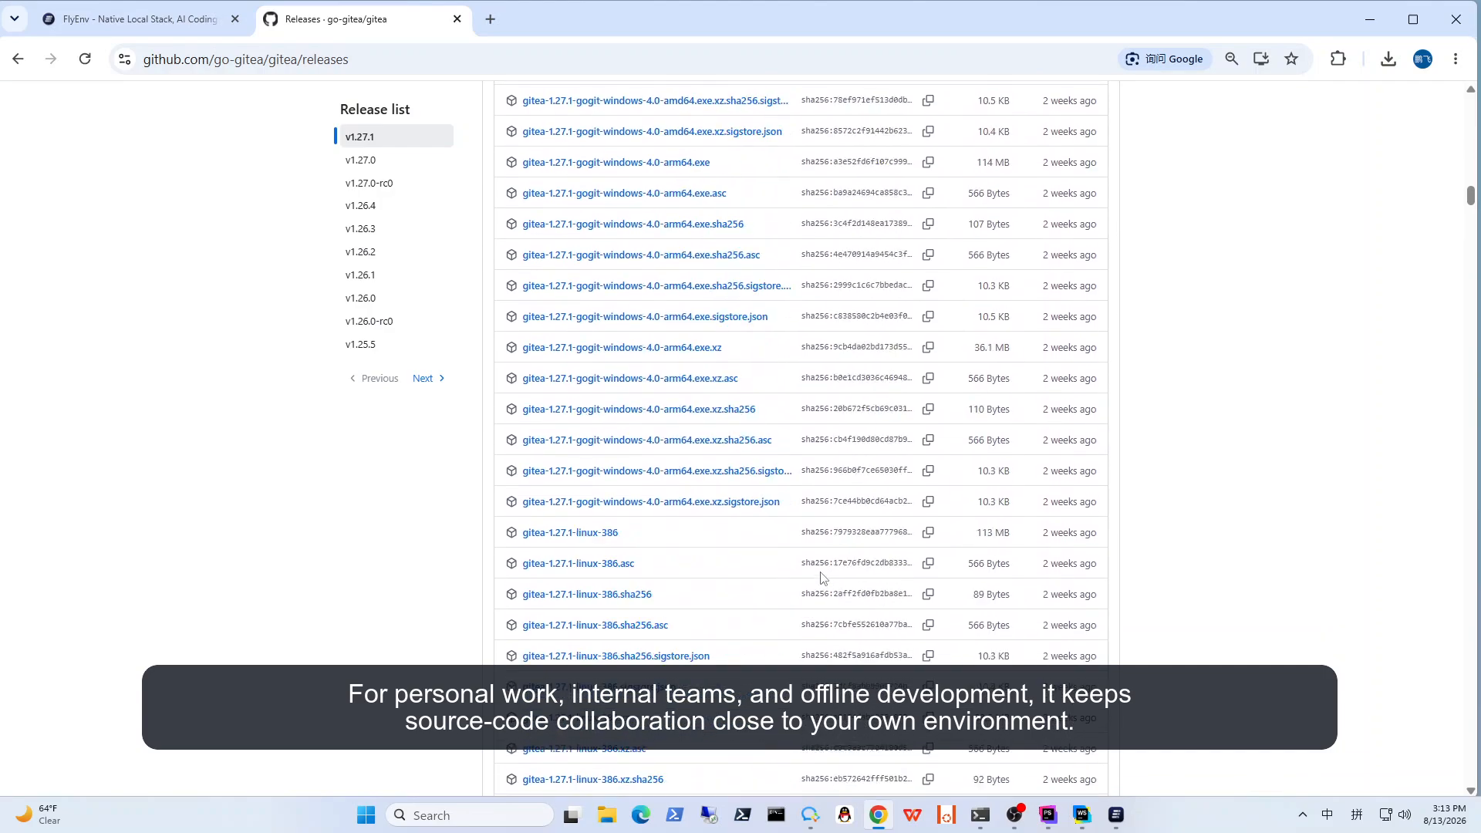
{"action": "scroll", "coordinate": [821, 577], "scroll_direction": "down", "scroll_amount": 20}
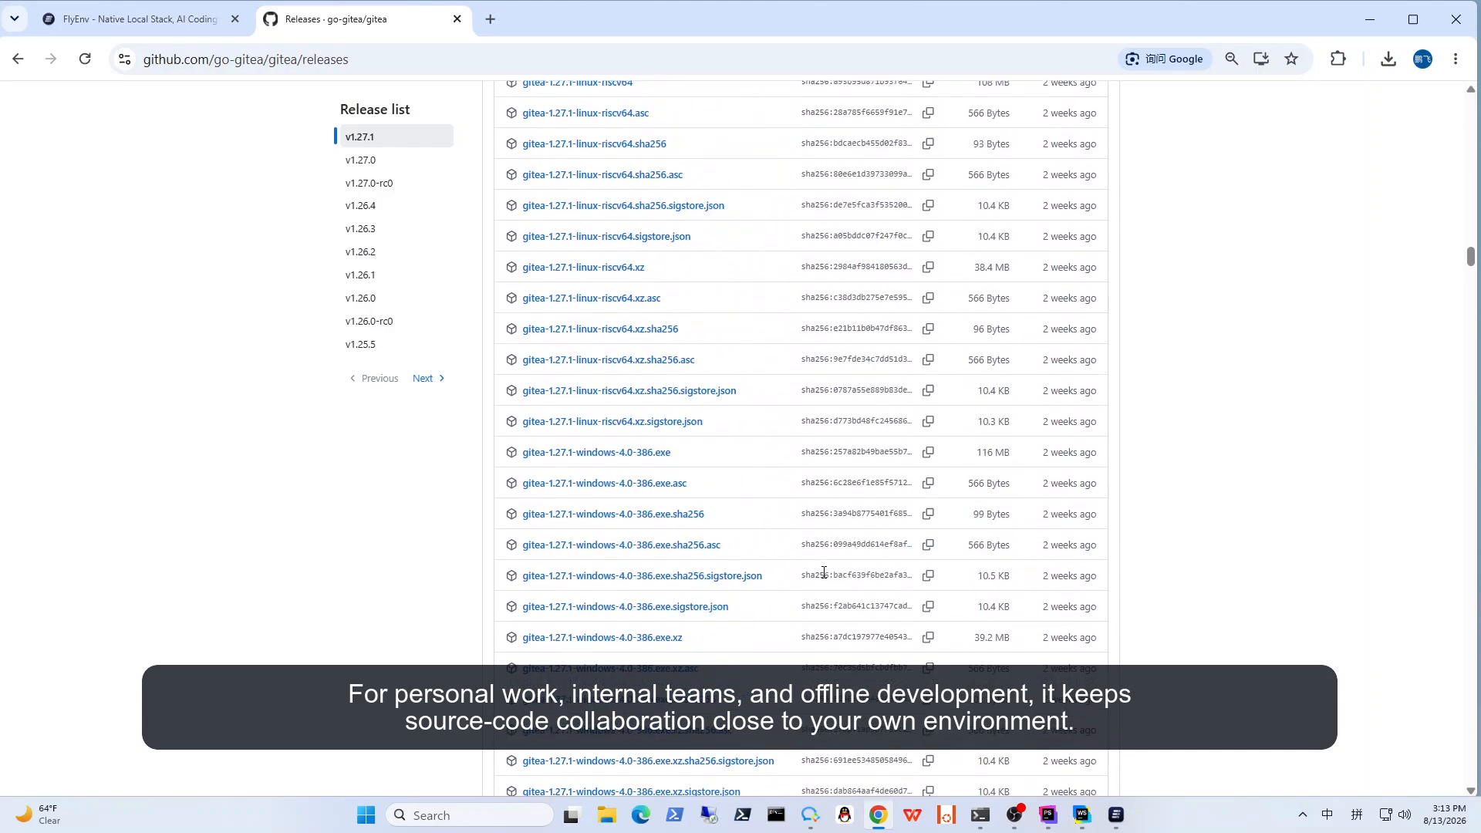
{"action": "scroll", "coordinate": [822, 572], "scroll_direction": "down", "scroll_amount": 4}
{"action": "scroll", "coordinate": [823, 571], "scroll_direction": "down", "scroll_amount": 3}
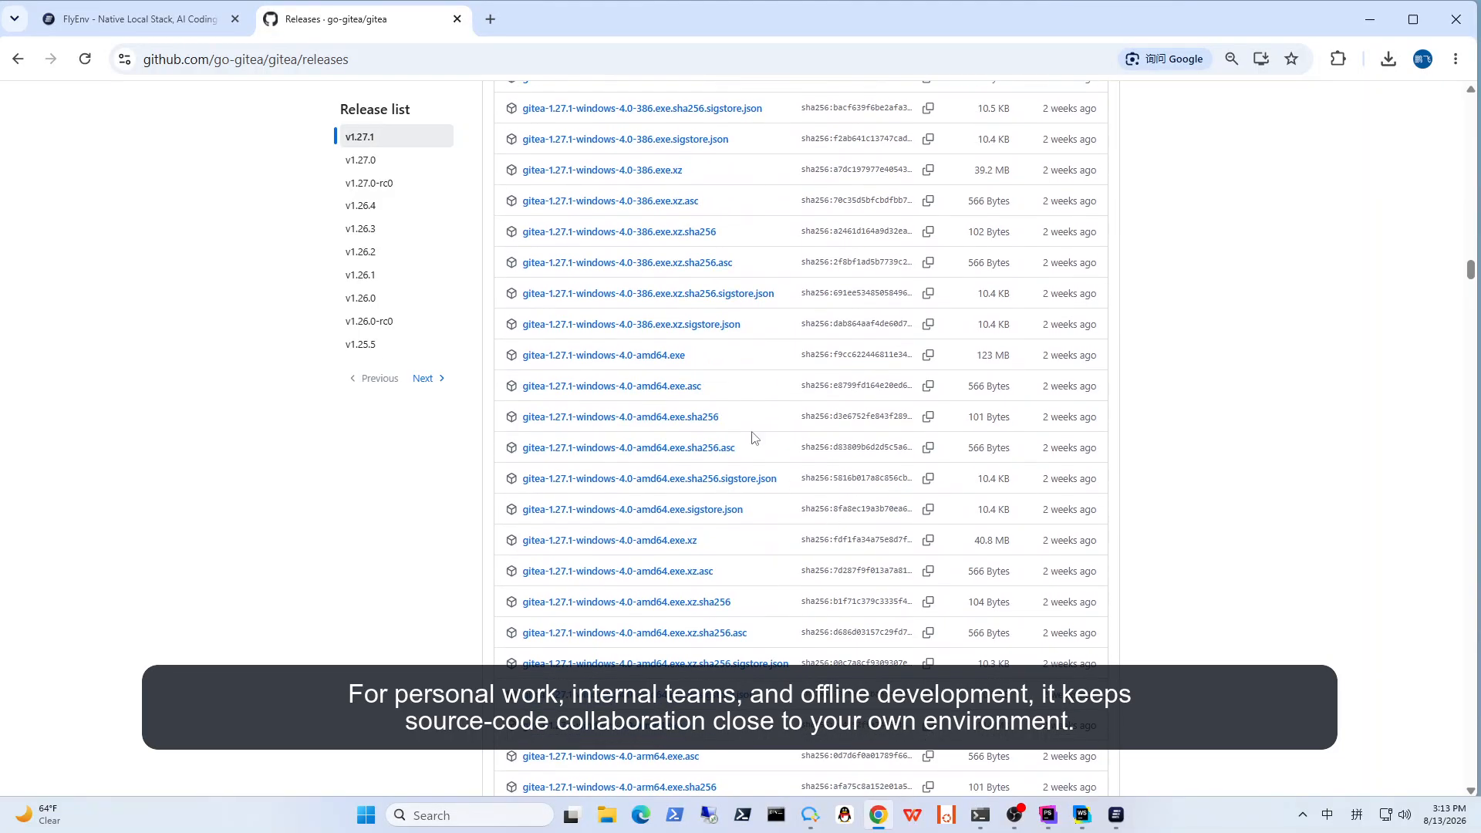
{"action": "left_click_drag", "start_coordinate": [709, 359], "coordinate": [520, 358]}
{"action": "left_click", "coordinate": [748, 358]}
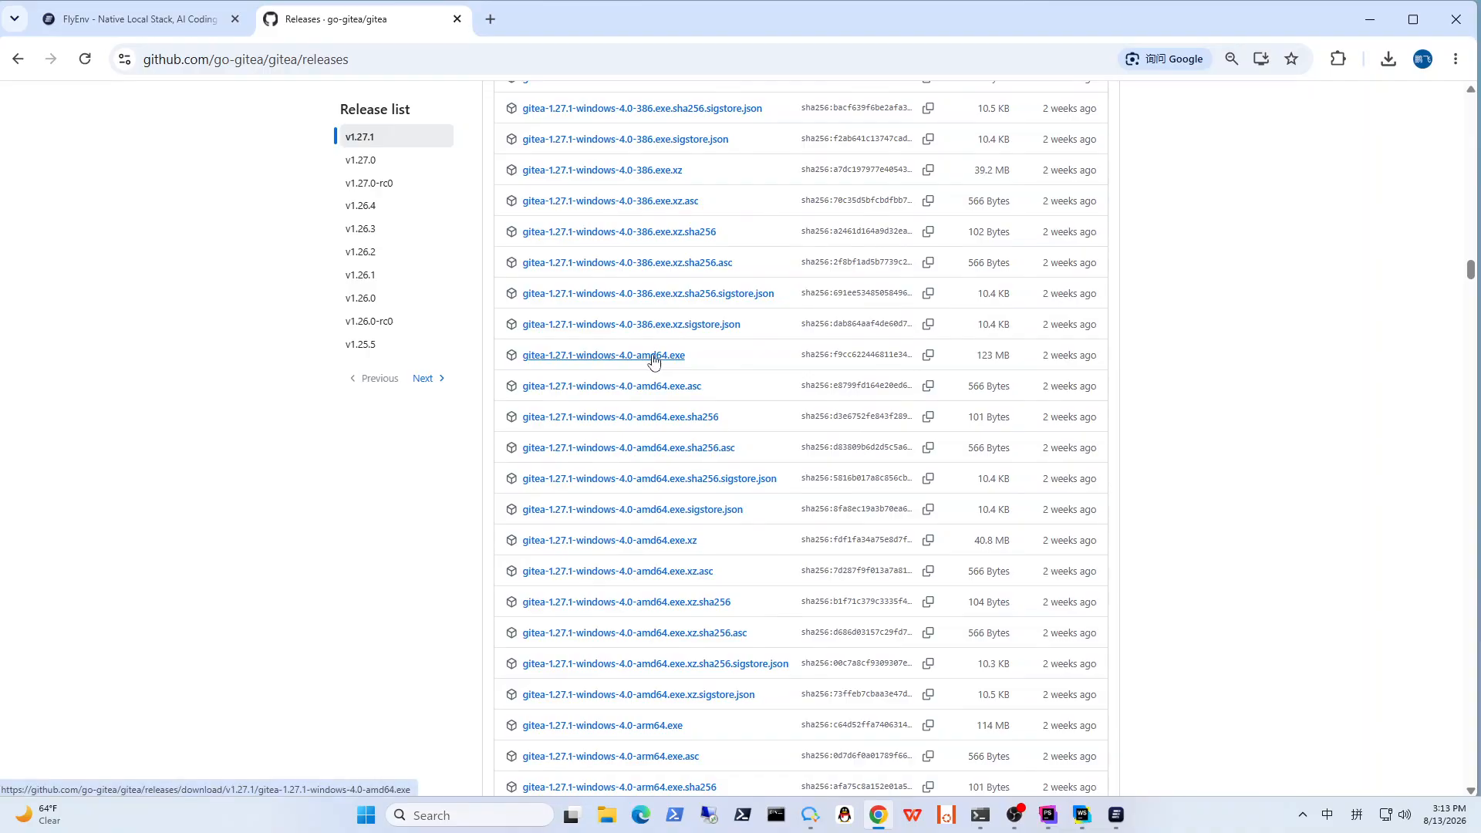
{"action": "scroll", "coordinate": [755, 362], "scroll_direction": "up", "scroll_amount": 1}
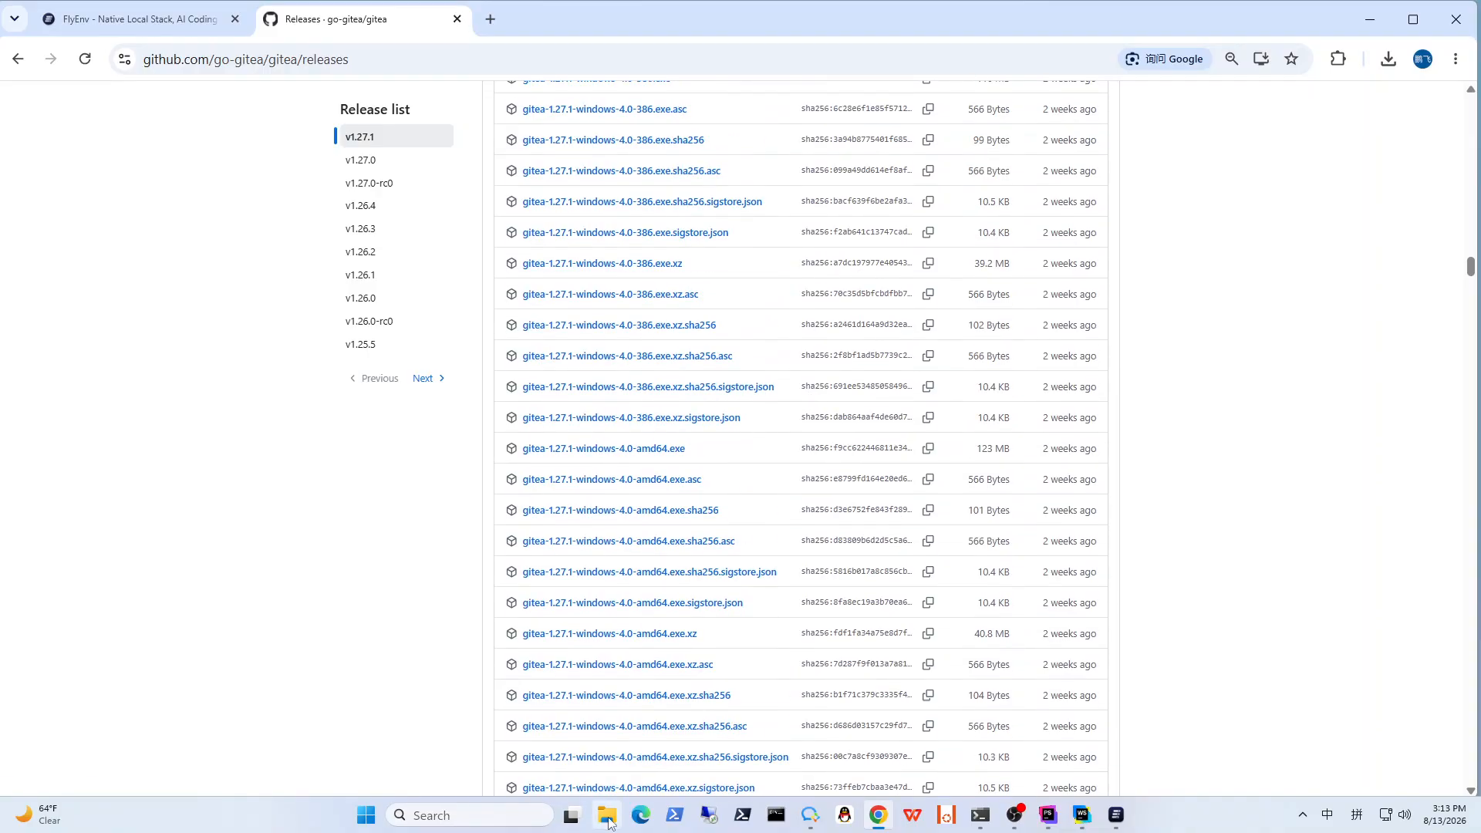
Step: In File Explorer, copy gitea-1.27.1-windows-4.0-amd64.exe from Downloads into the Test folder on drive F
{"action": "key", "text": "super+e"}
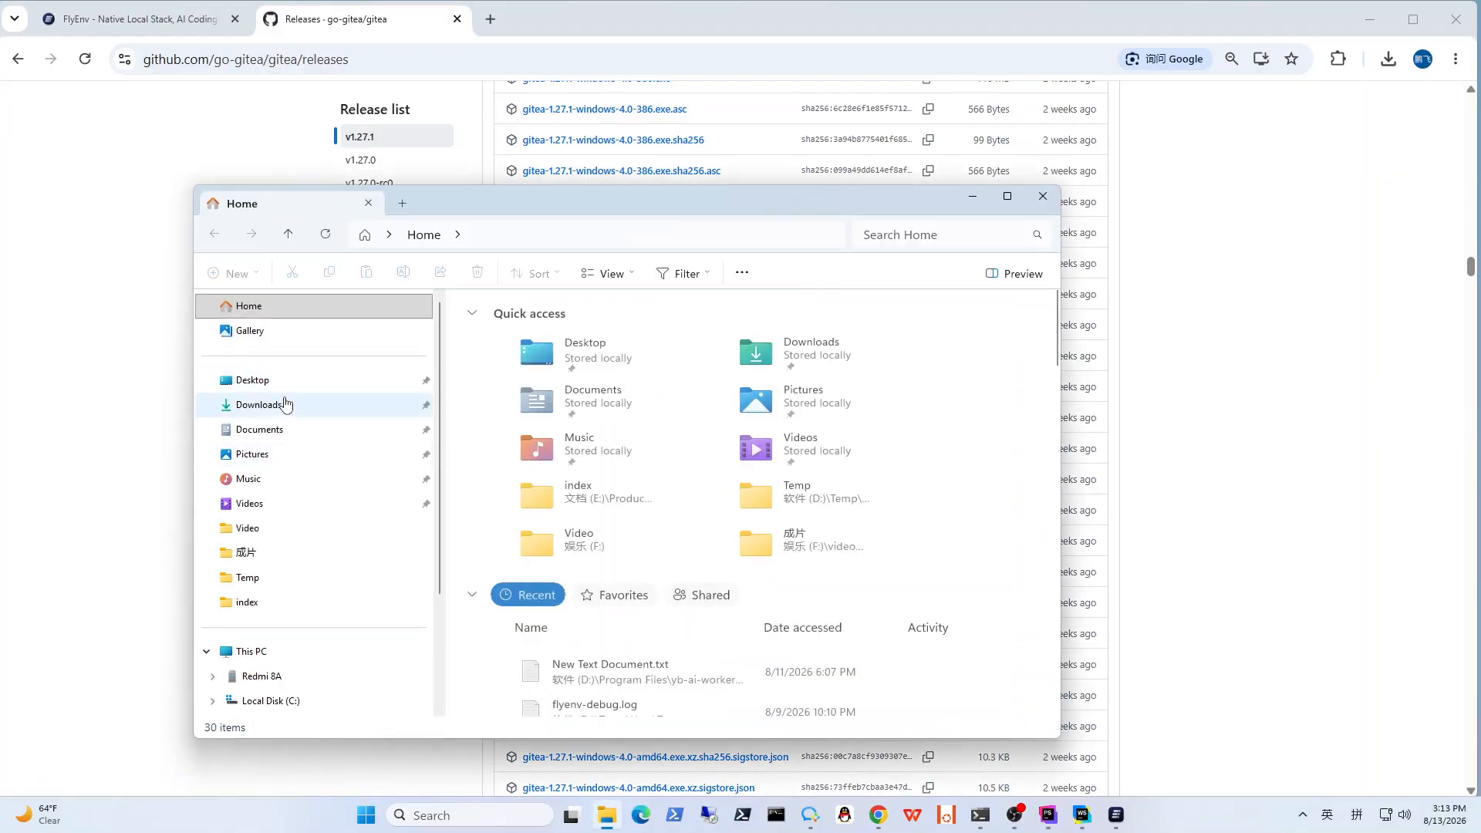
{"action": "left_click", "coordinate": [288, 404]}
{"action": "left_click", "coordinate": [549, 345]}
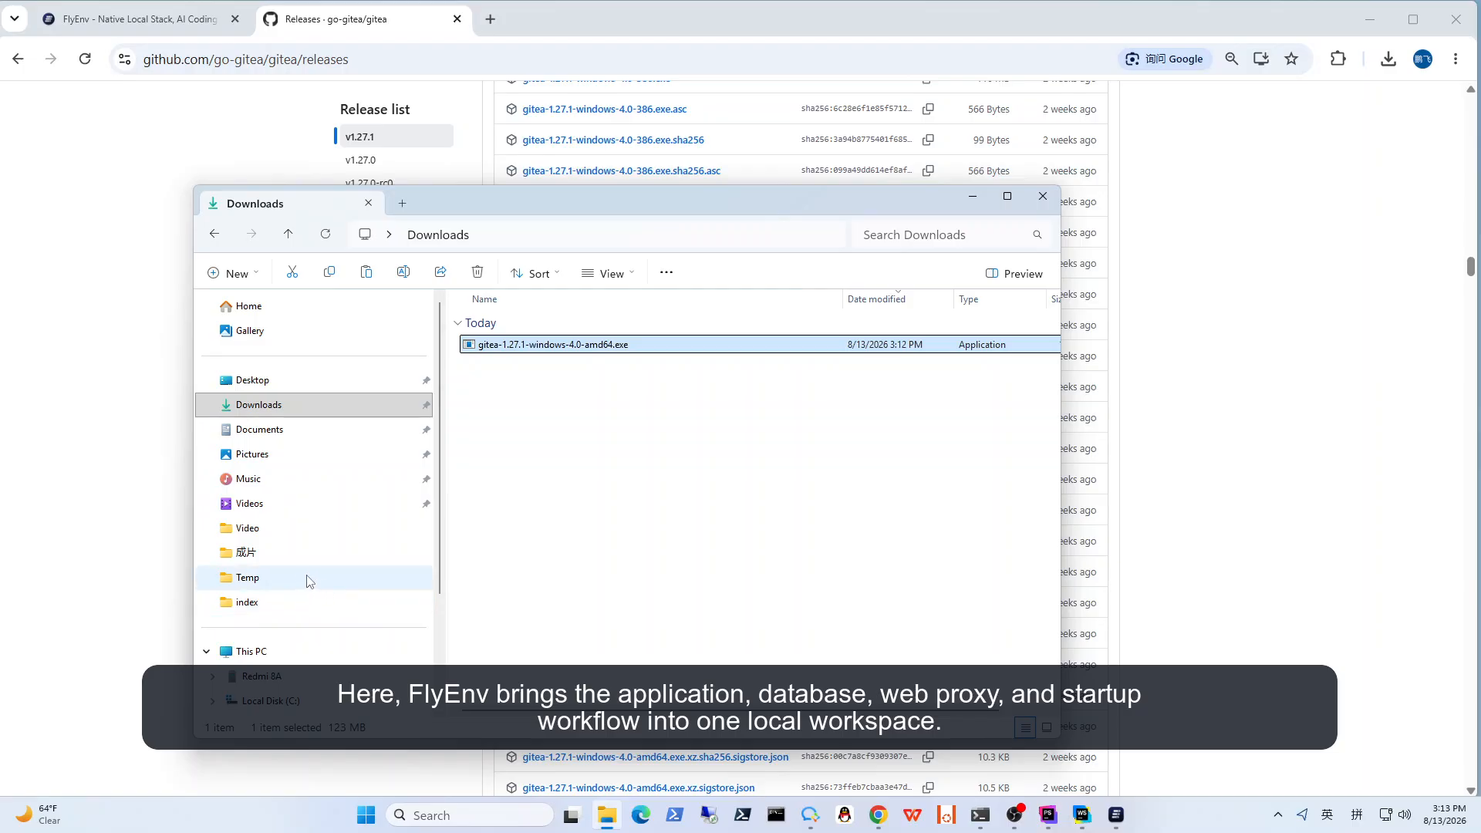
{"action": "scroll", "coordinate": [309, 586], "scroll_direction": "down", "scroll_amount": 3}
{"action": "left_click", "coordinate": [297, 621]}
{"action": "scroll", "coordinate": [710, 577], "scroll_direction": "down", "scroll_amount": 2}
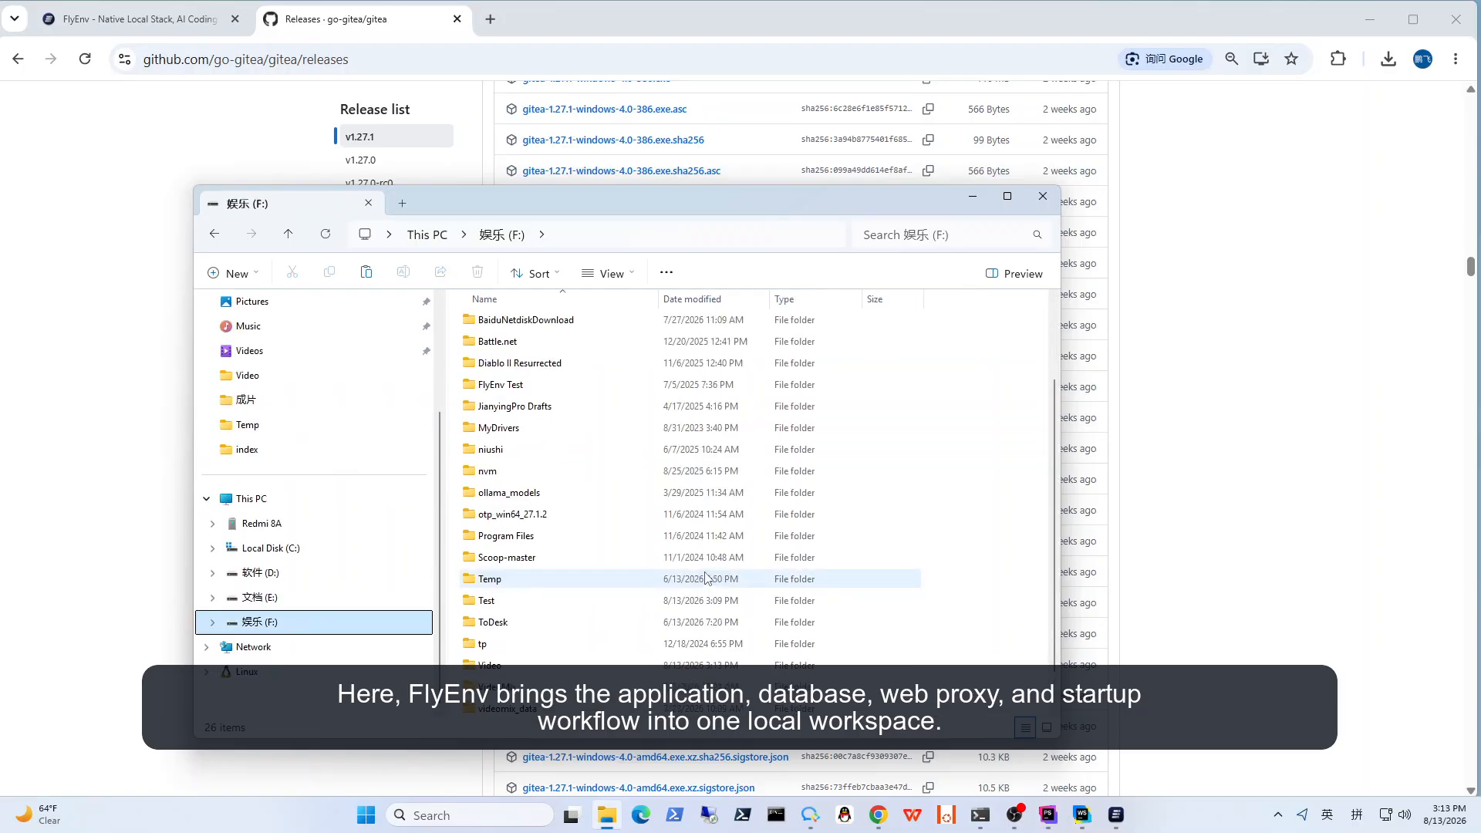
{"action": "double_click", "coordinate": [580, 573]}
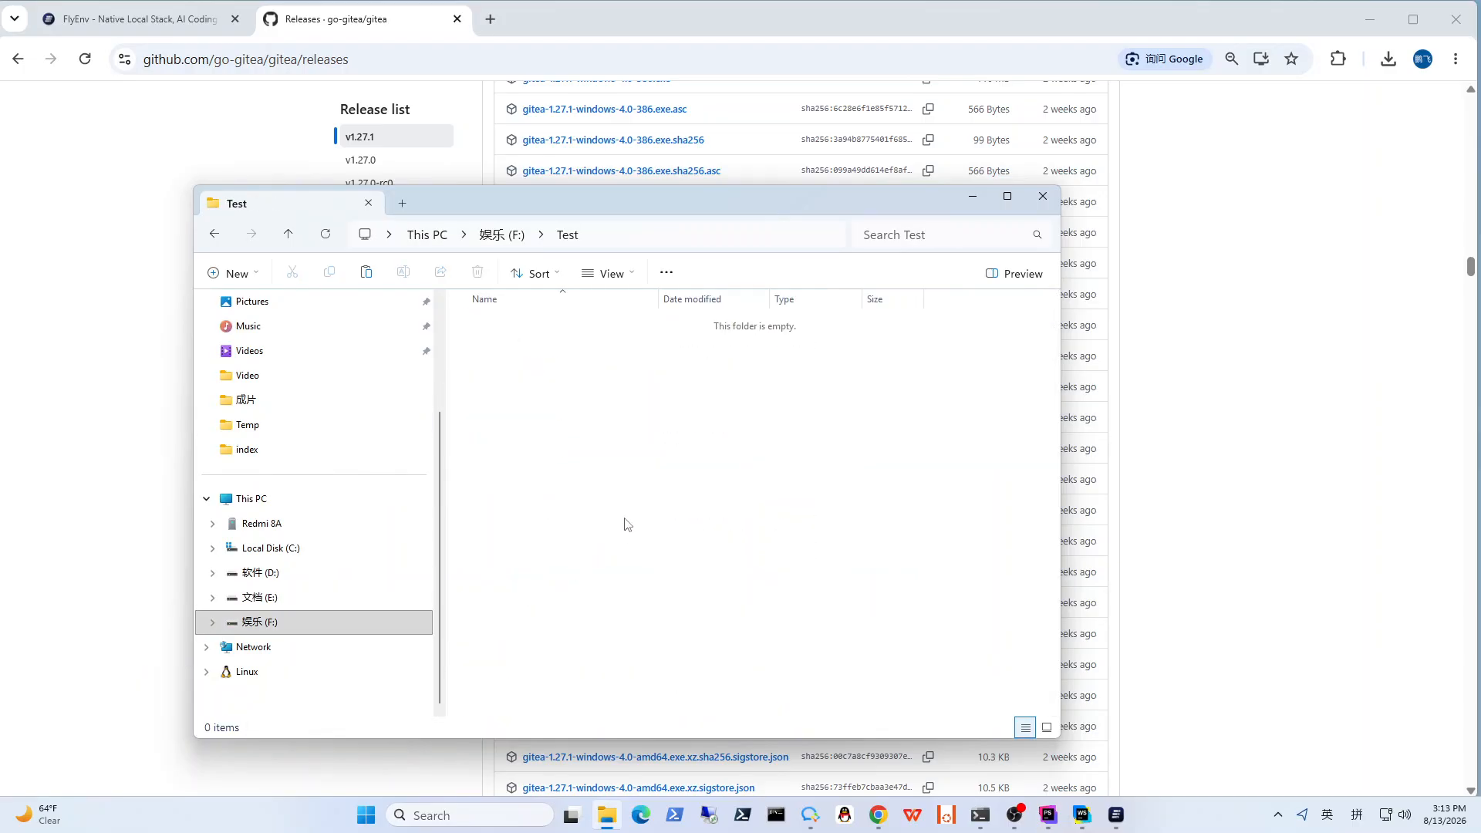
{"action": "key", "text": "ctrl+v"}
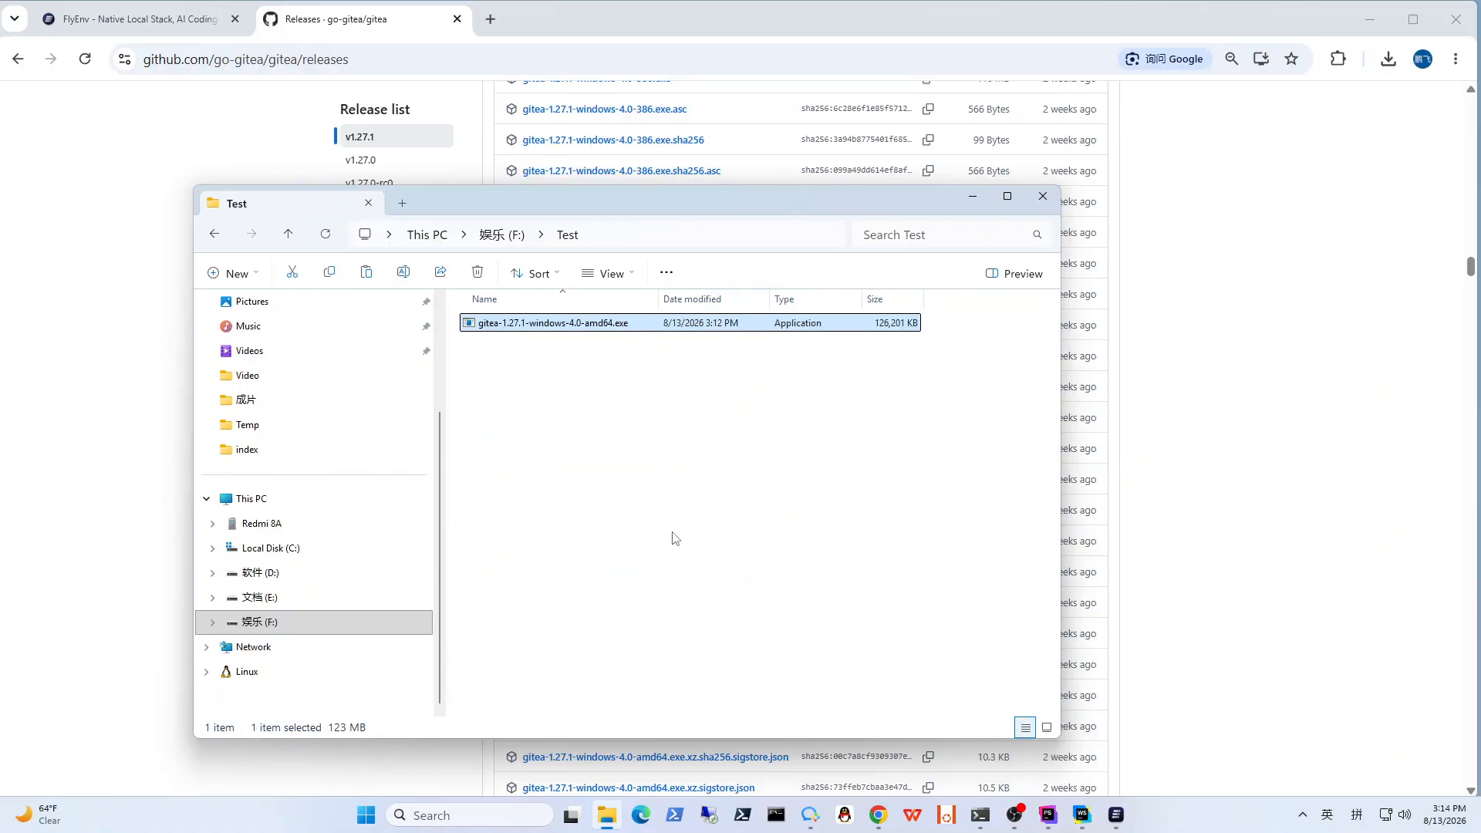
Step: Rename the executable in the Test folder to gitea.exe
{"action": "key", "text": "F2"}
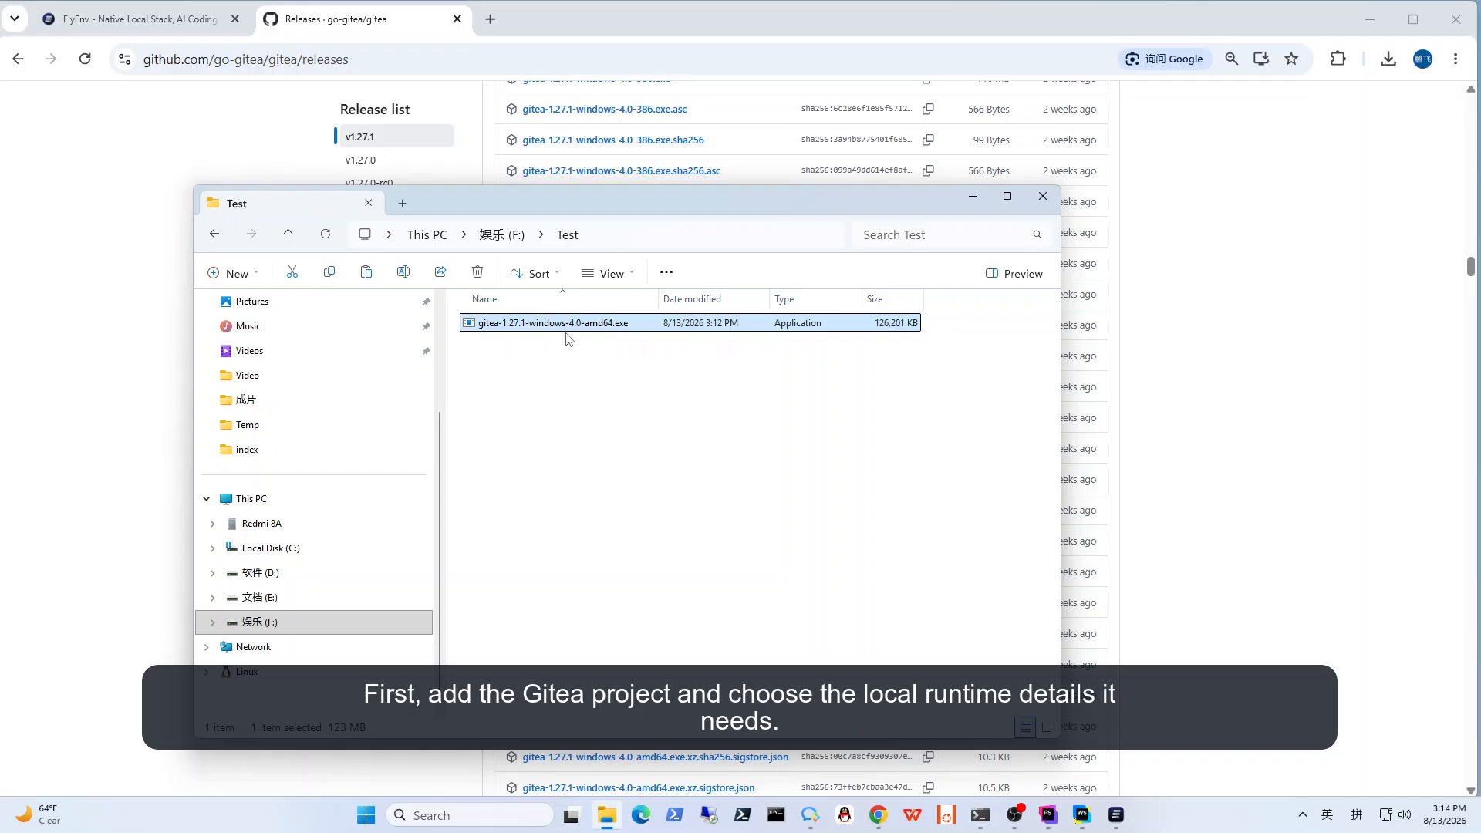
{"action": "key", "text": "F2"}
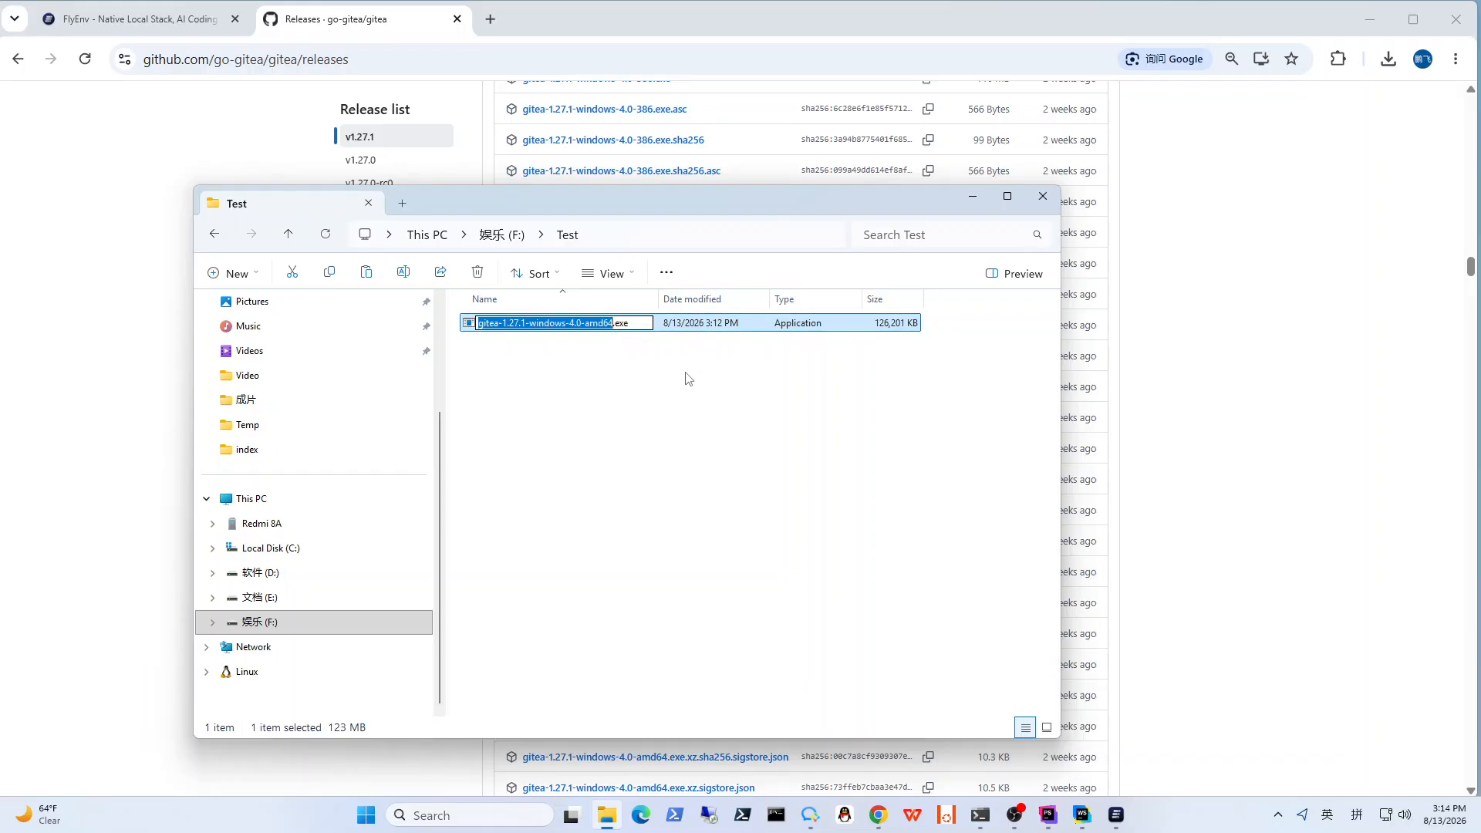
{"action": "key", "text": "Right"}
{"action": "key", "text": "BackSpace"}
{"action": "key", "text": "BackSpace"}
{"action": "key", "text": "BackSpace"}
{"action": "key", "text": "BackSpace"}
{"action": "key", "text": "BackSpace"}
{"action": "key", "text": "BackSpace"}
{"action": "key", "text": "BackSpace"}
{"action": "key", "text": "BackSpace"}
{"action": "key", "text": "BackSpace"}
{"action": "key", "text": "BackSpace"}
{"action": "key", "text": "BackSpace"}
{"action": "key", "text": "BackSpace"}
{"action": "key", "text": "BackSpace"}
{"action": "key", "text": "BackSpace"}
{"action": "key", "text": "BackSpace"}
{"action": "key", "text": "BackSpace"}
{"action": "key", "text": "BackSpace"}
{"action": "key", "text": "BackSpace"}
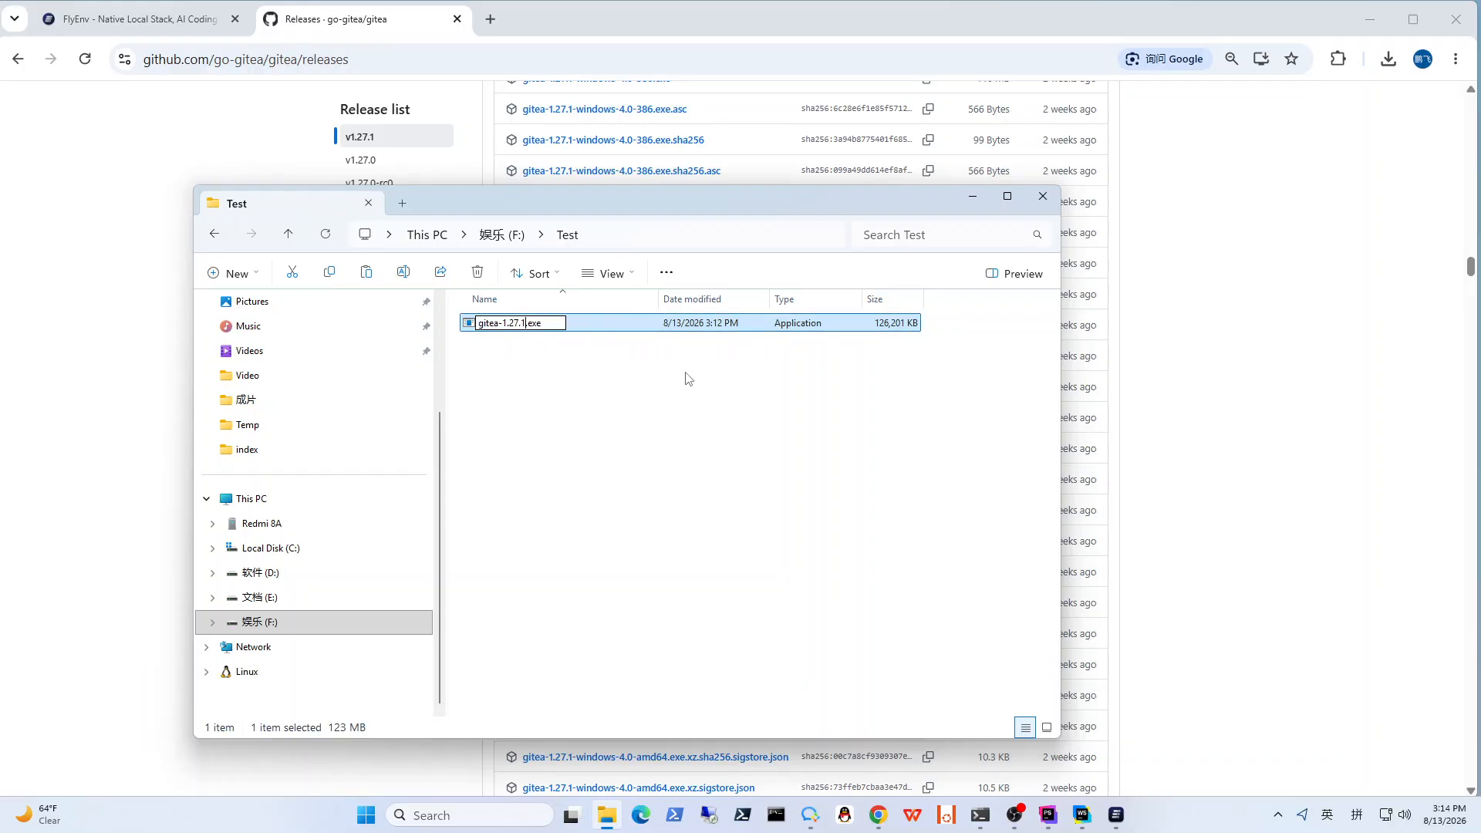
{"action": "key", "text": "BackSpace"}
{"action": "key", "text": "BackSpace"}
{"action": "key", "text": "BackSpace"}
{"action": "key", "text": "BackSpace"}
{"action": "key", "text": "BackSpace"}
{"action": "key", "text": "BackSpace"}
{"action": "key", "text": "BackSpace"}
{"action": "key", "text": "Return"}
{"action": "left_click", "coordinate": [655, 514]}
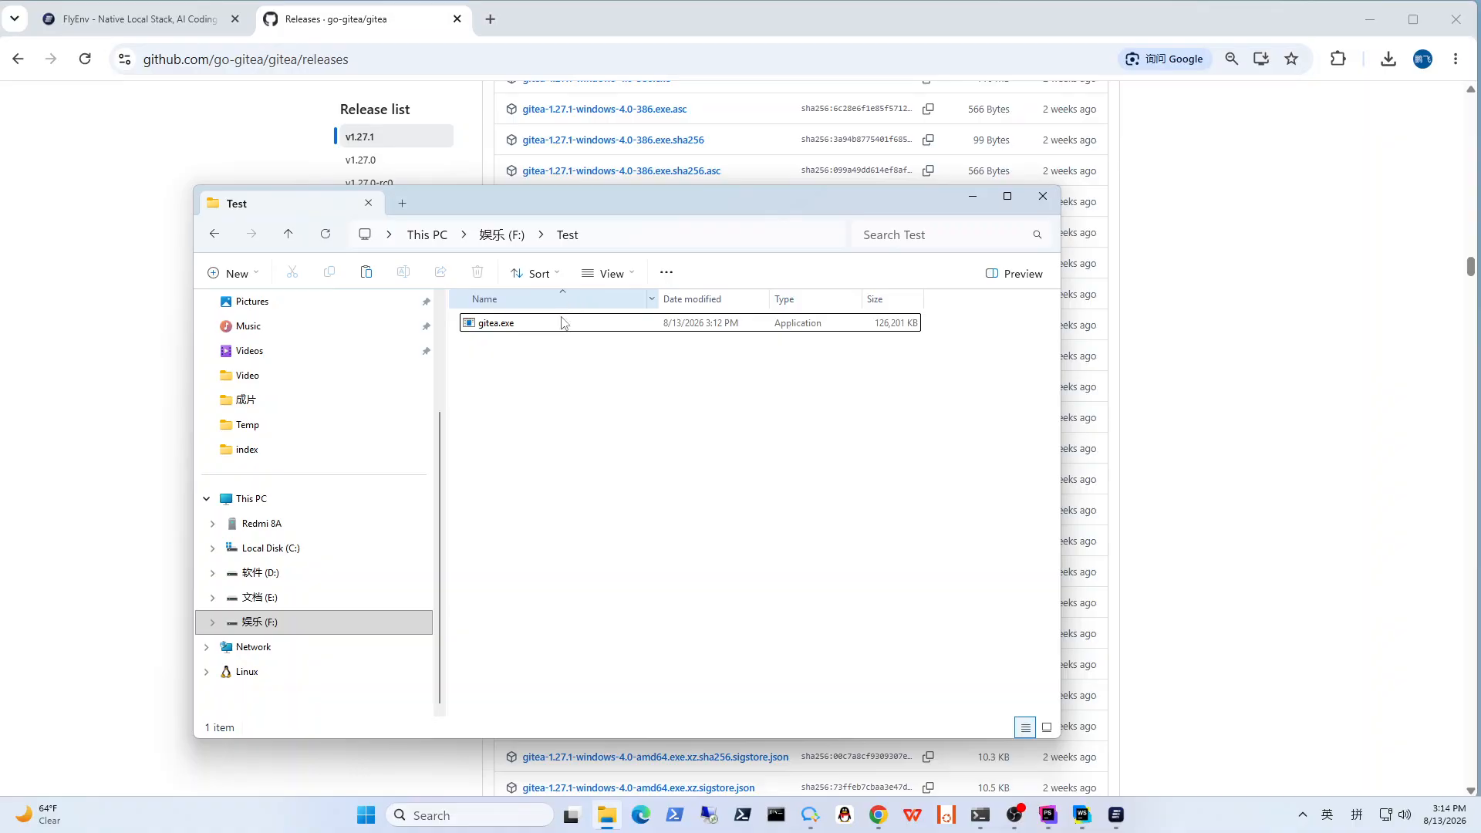
Step: Switch to FlyEnv and open the form for adding a new Go project
{"action": "left_click", "coordinate": [1116, 815]}
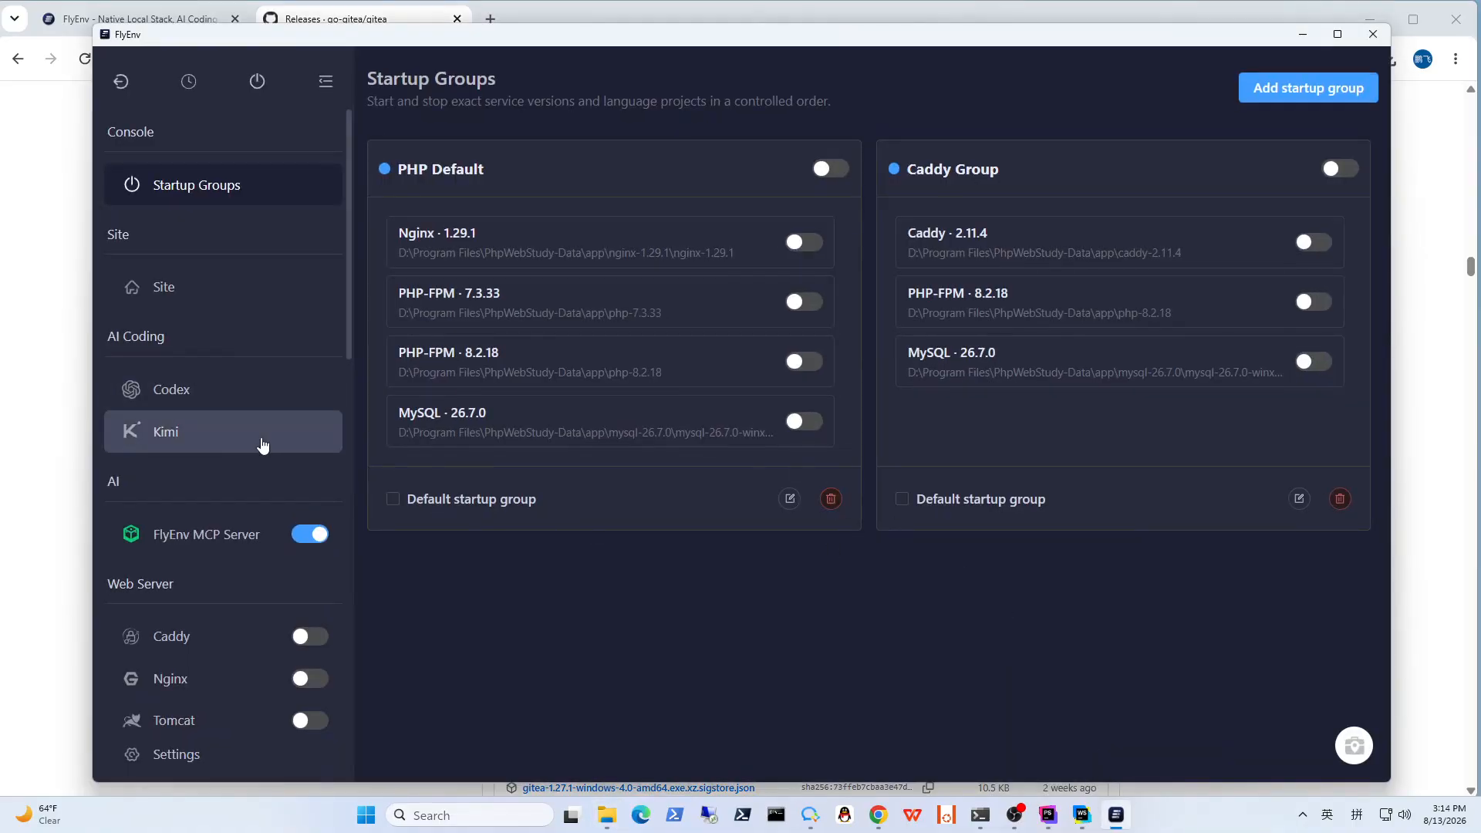
{"action": "scroll", "coordinate": [263, 440], "scroll_direction": "down", "scroll_amount": 5}
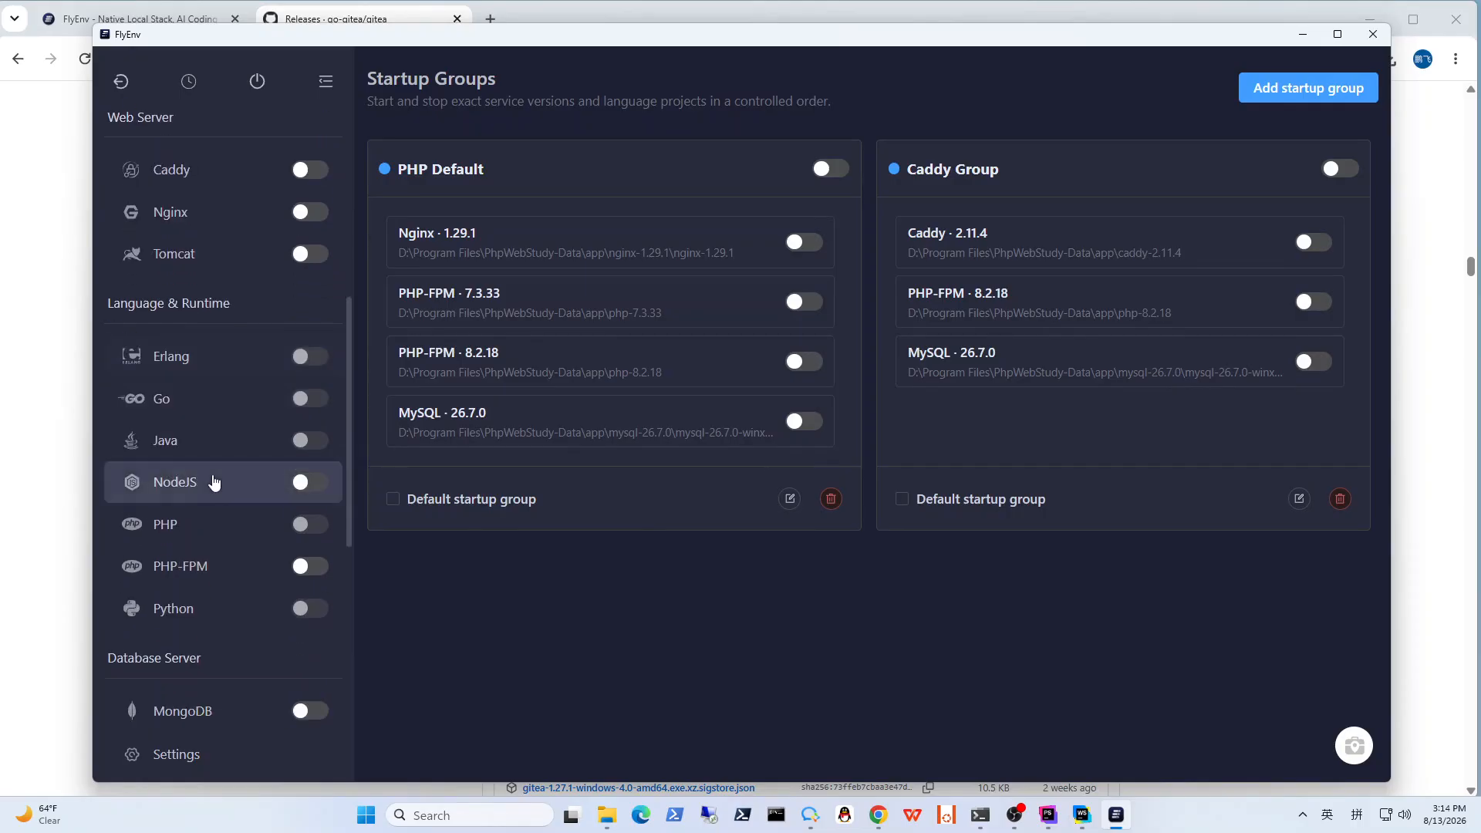
{"action": "left_click", "coordinate": [247, 409]}
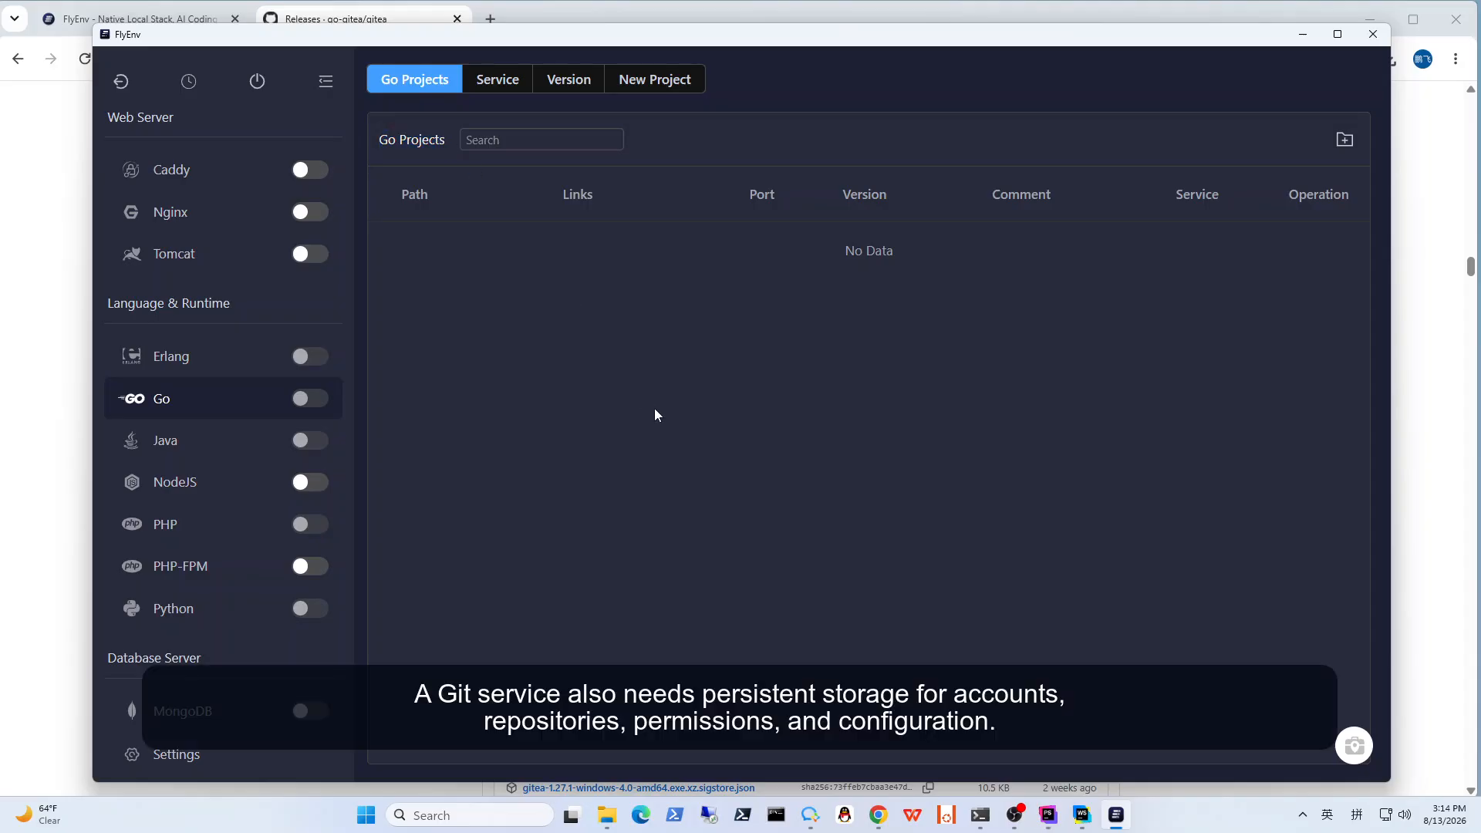
{"action": "left_click", "coordinate": [1344, 139]}
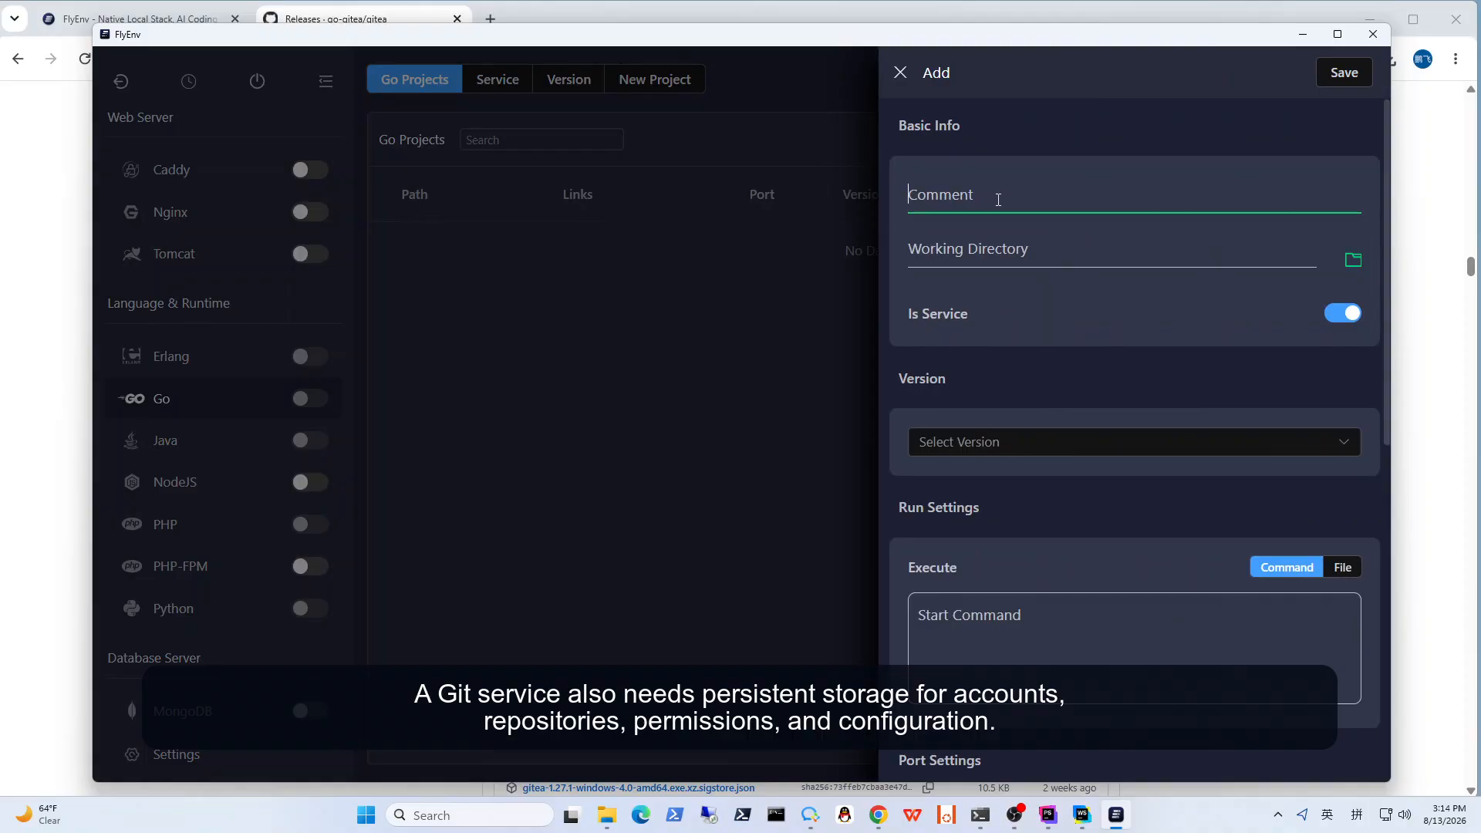
Step: Set the new project's comment to "Gitea Test" and its working directory to F:\Test
{"action": "type", "text": "Gitea Test"}
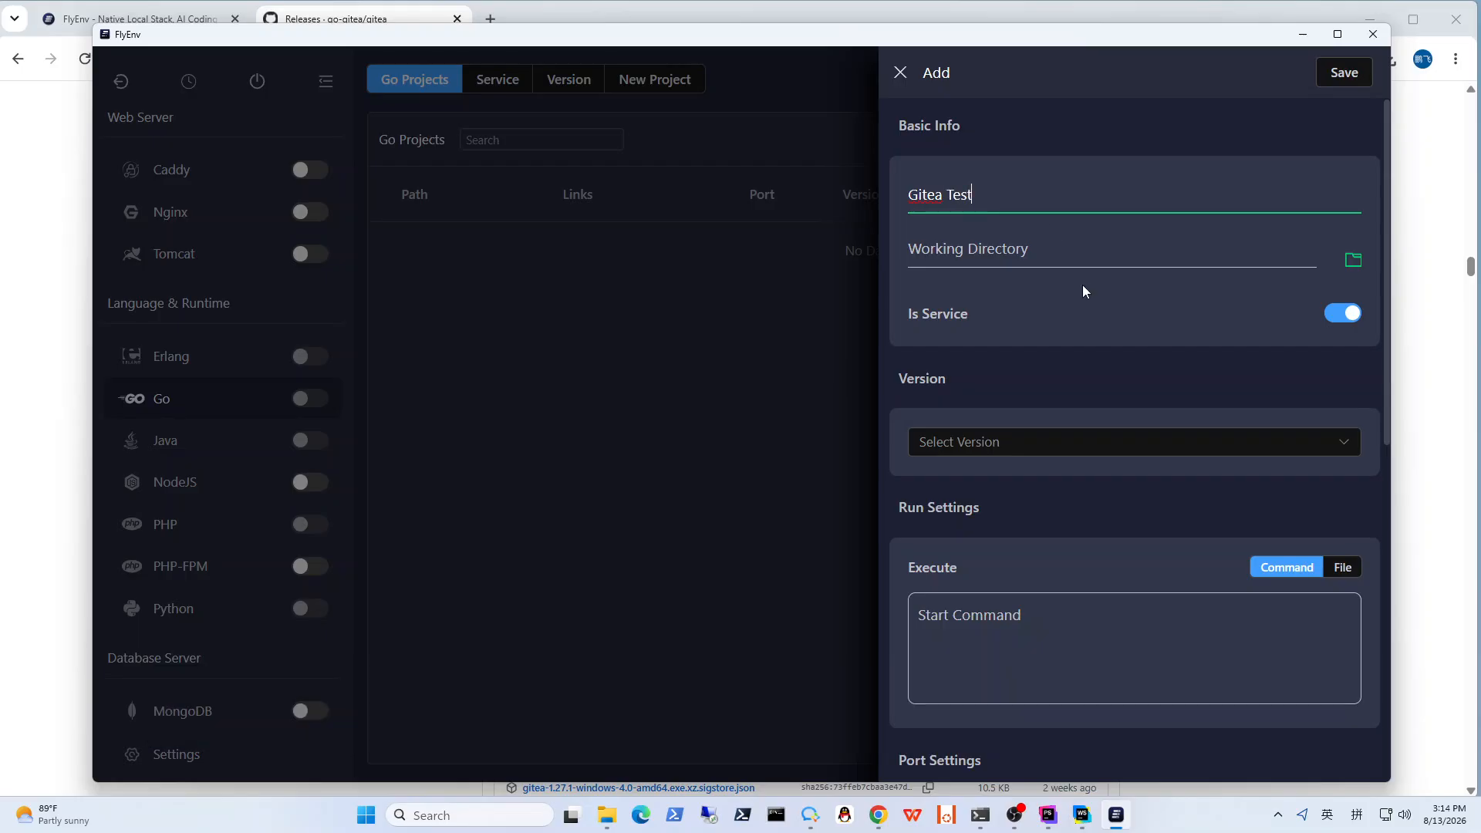
{"action": "left_click", "coordinate": [1353, 260]}
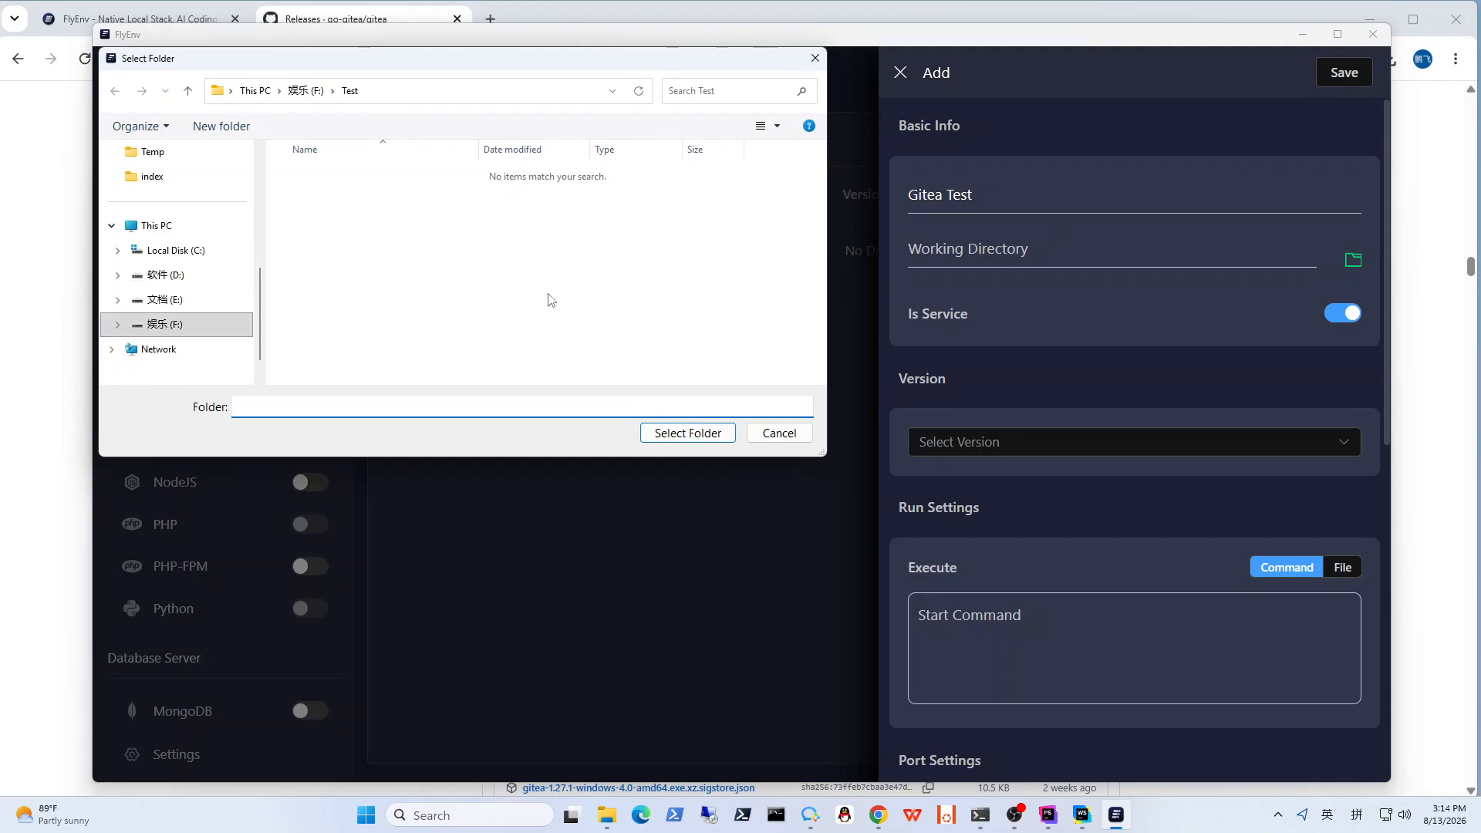
{"action": "left_click", "coordinate": [413, 91]}
{"action": "key", "text": "ctrl+c"}
{"action": "left_click", "coordinate": [687, 434]}
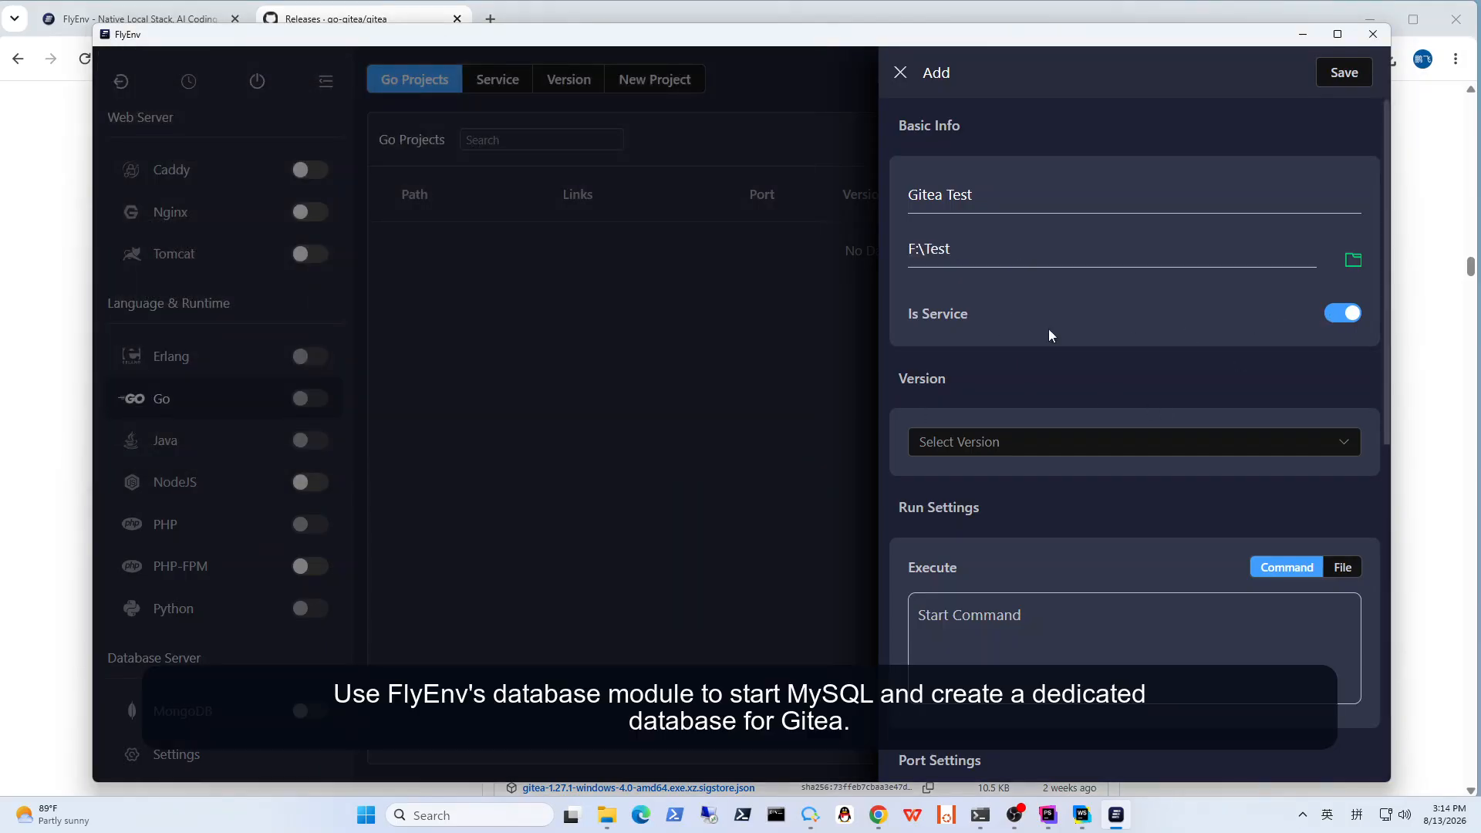
Step: Enter the start command cd "F:\Test" followed by ./gitea.exe on a second line, checking the executable's name in the Test folder
{"action": "left_click", "coordinate": [1033, 644]}
{"action": "type", "text": "cd"}
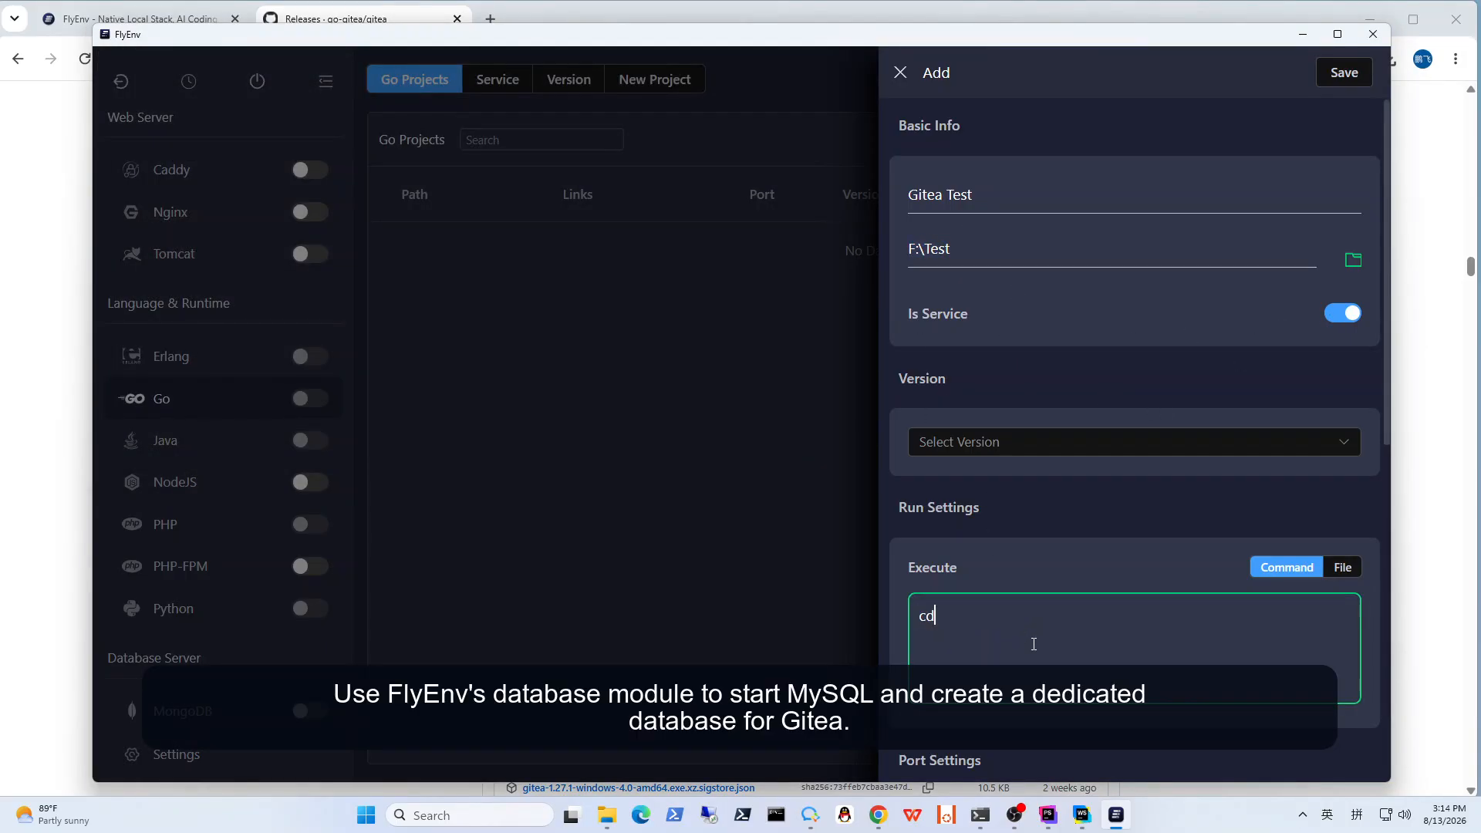
{"action": "type", "text": " \""}
{"action": "key", "text": "ctrl+v"}
{"action": "type", "text": "./gitea"}
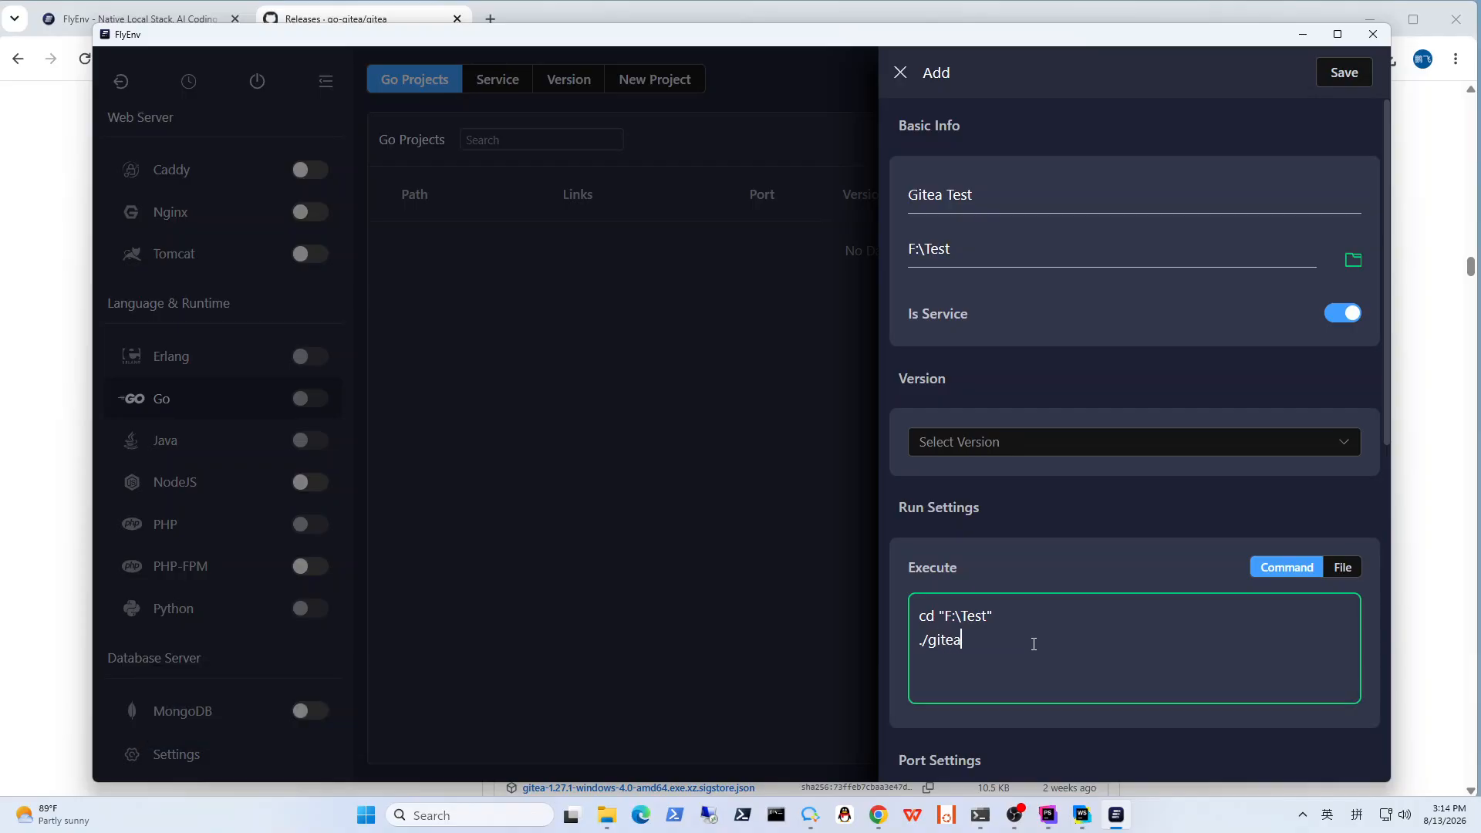
{"action": "type", "text": ".exe"}
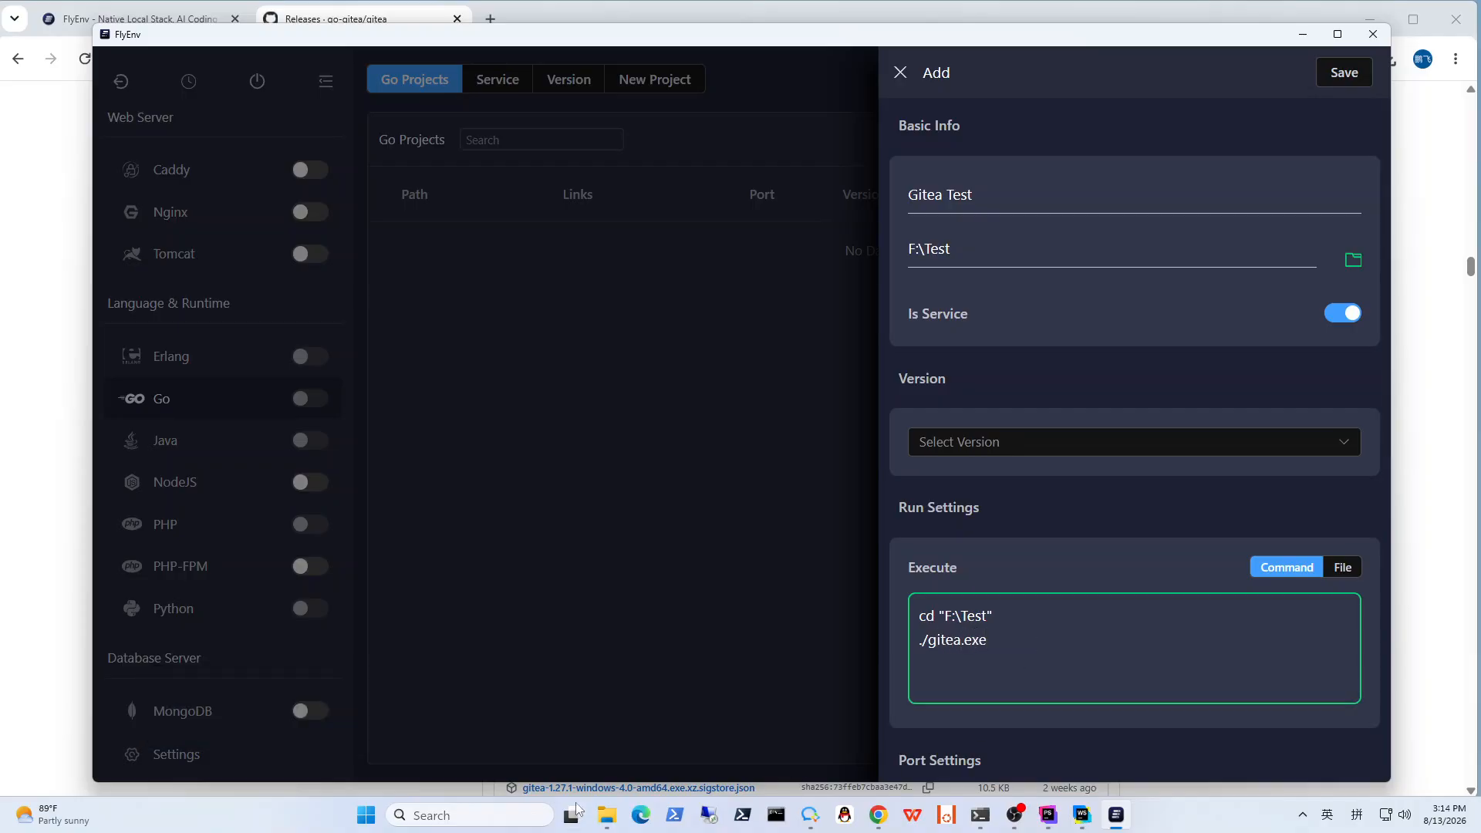
{"action": "left_click", "coordinate": [606, 814]}
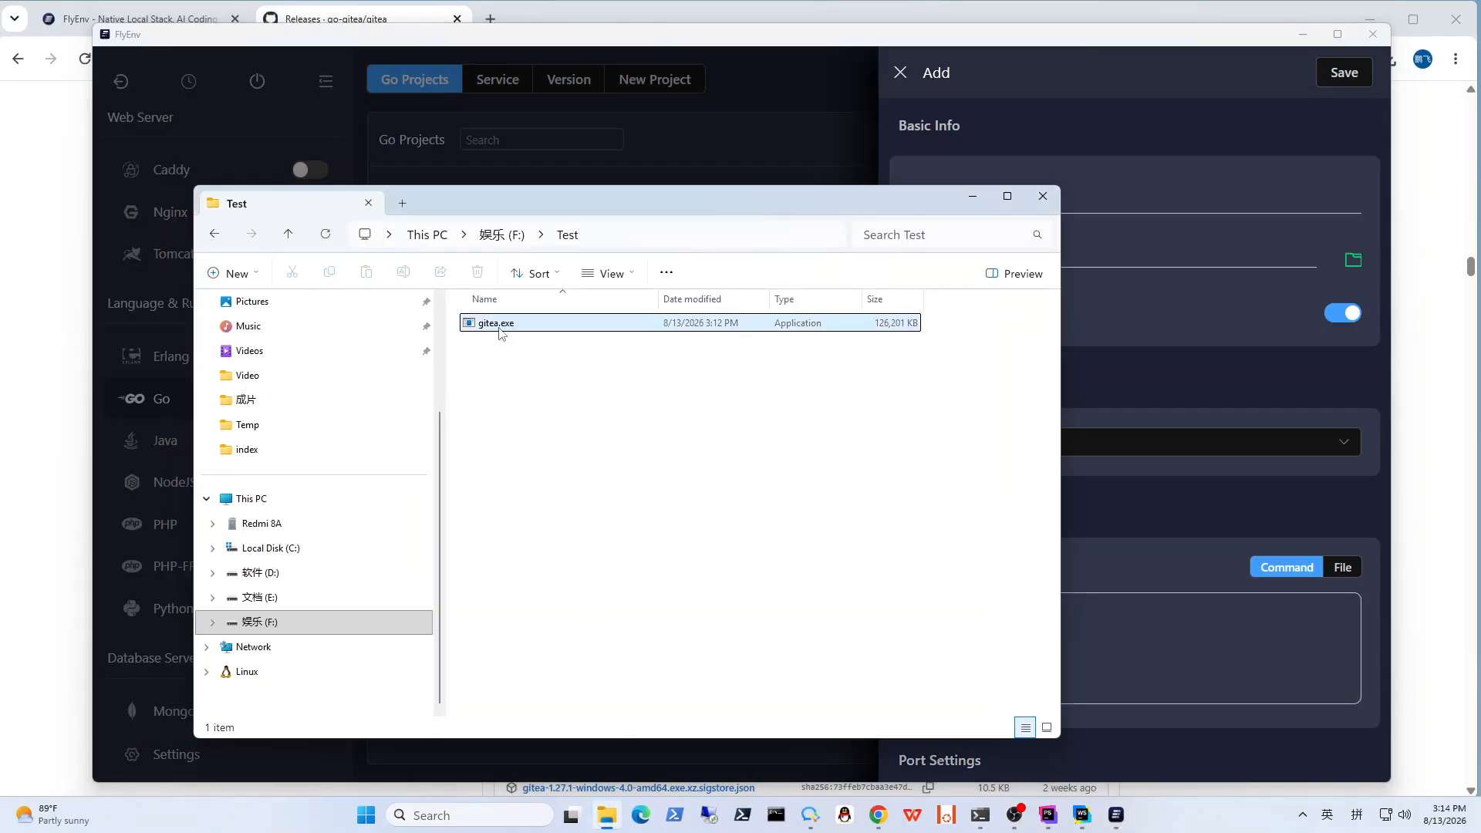
{"action": "left_click", "coordinate": [1155, 613]}
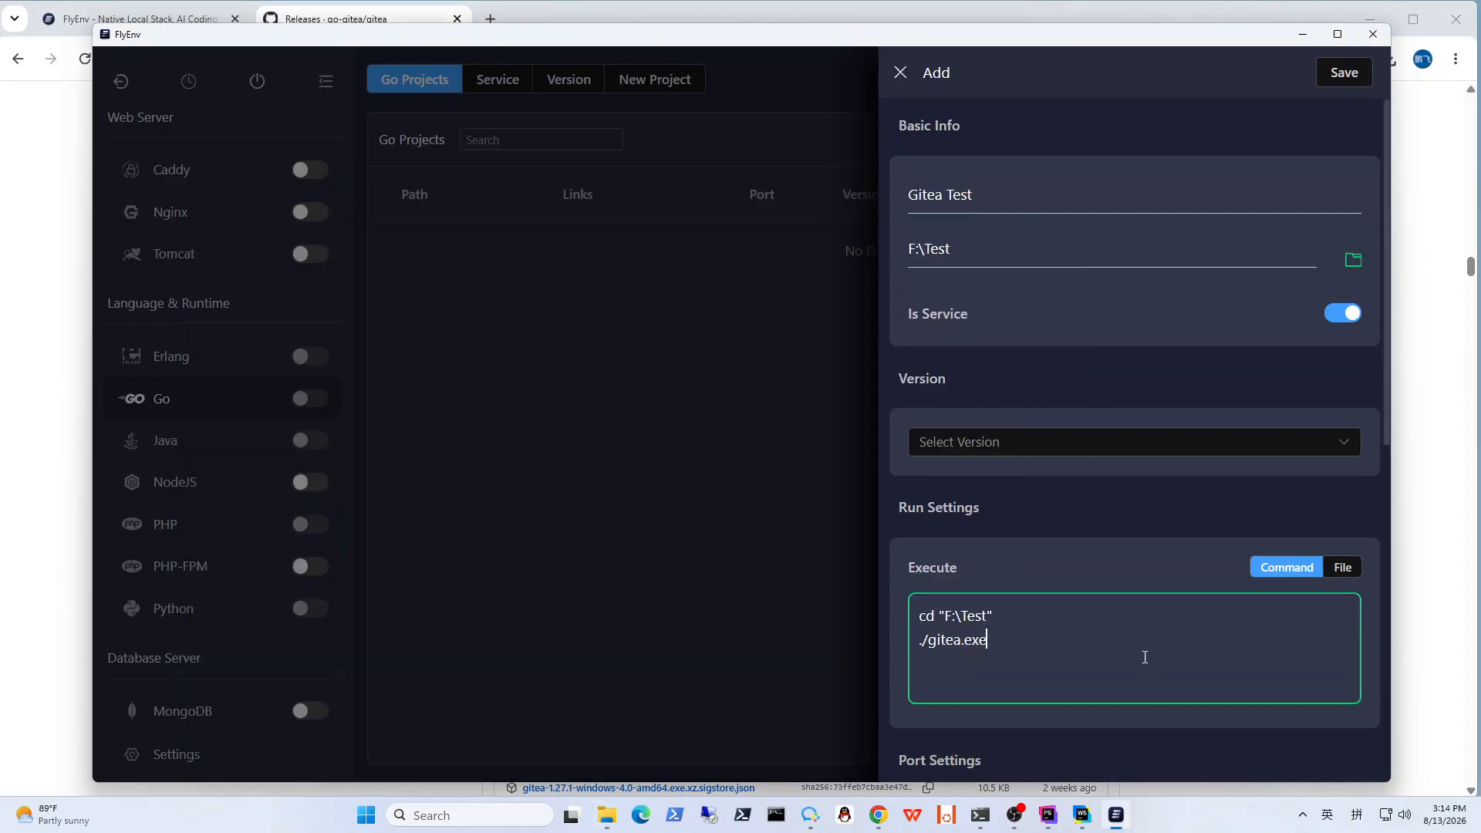
Step: Set the project's TCP port to 3000 and review the remaining project settings
{"action": "scroll", "coordinate": [1144, 656], "scroll_direction": "down", "scroll_amount": 5}
{"action": "left_click", "coordinate": [1126, 457]}
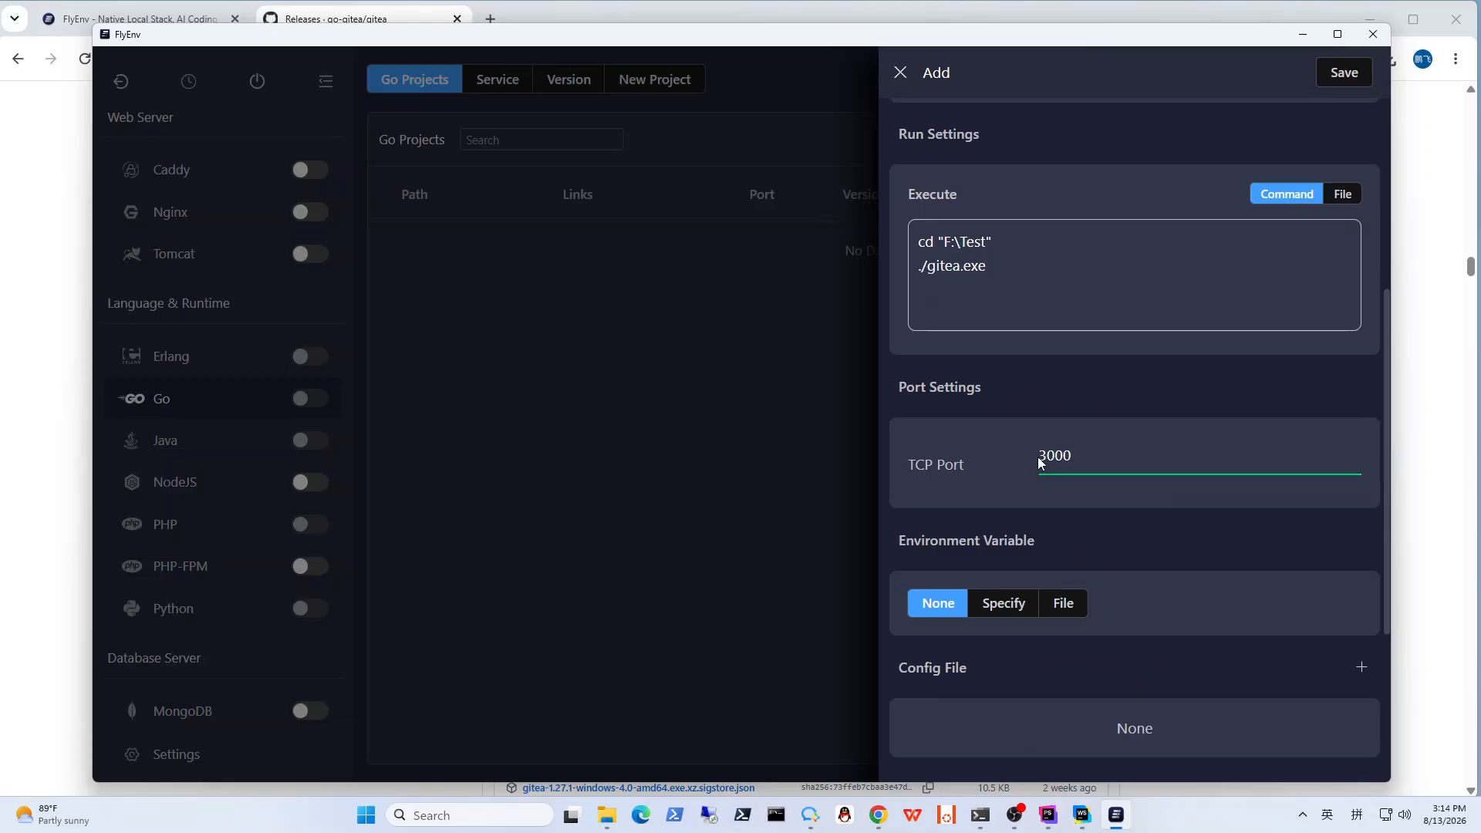
{"action": "scroll", "coordinate": [1143, 546], "scroll_direction": "down", "scroll_amount": 3}
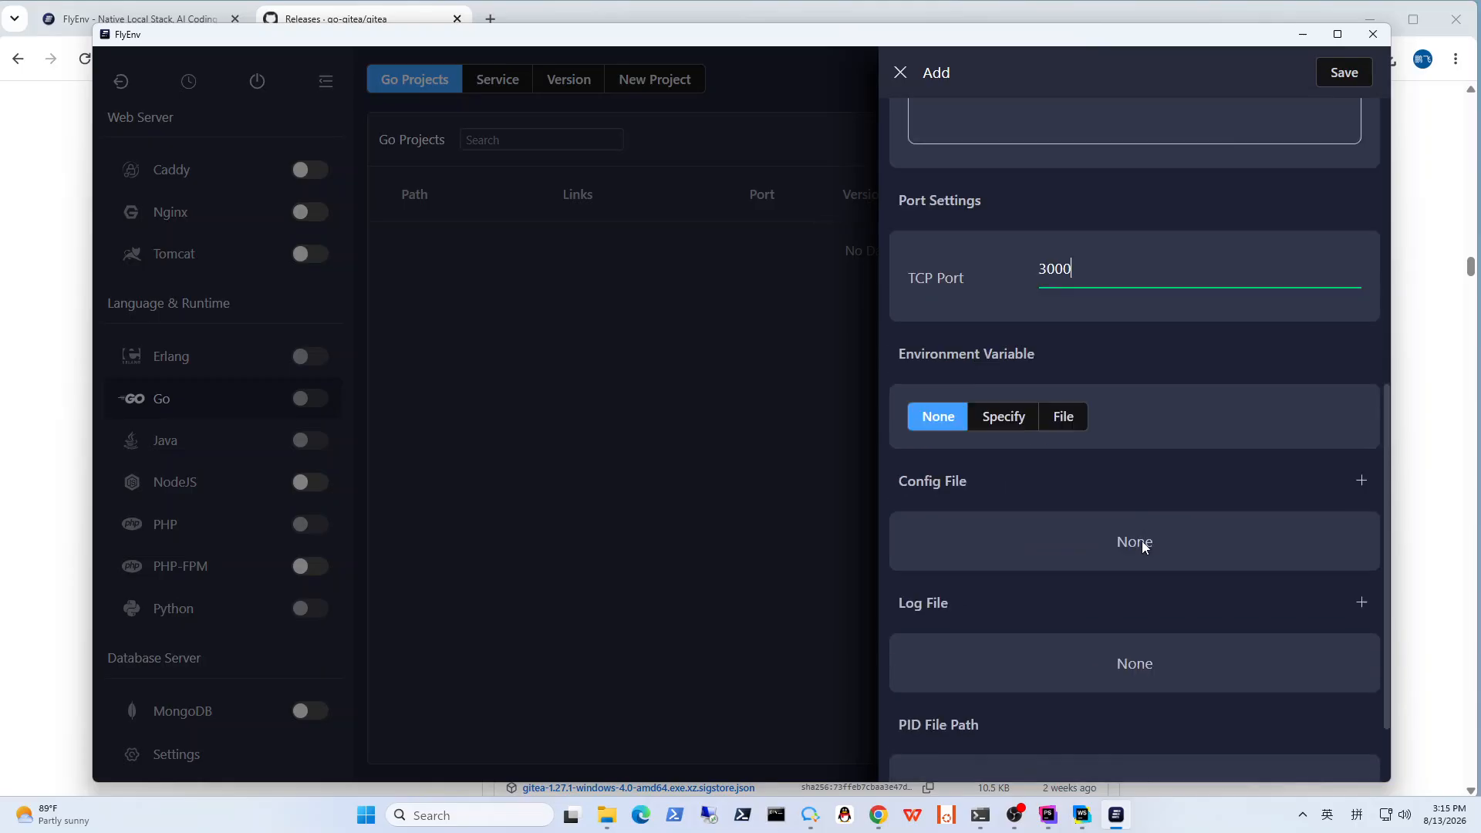
{"action": "scroll", "coordinate": [1142, 546], "scroll_direction": "up", "scroll_amount": 8}
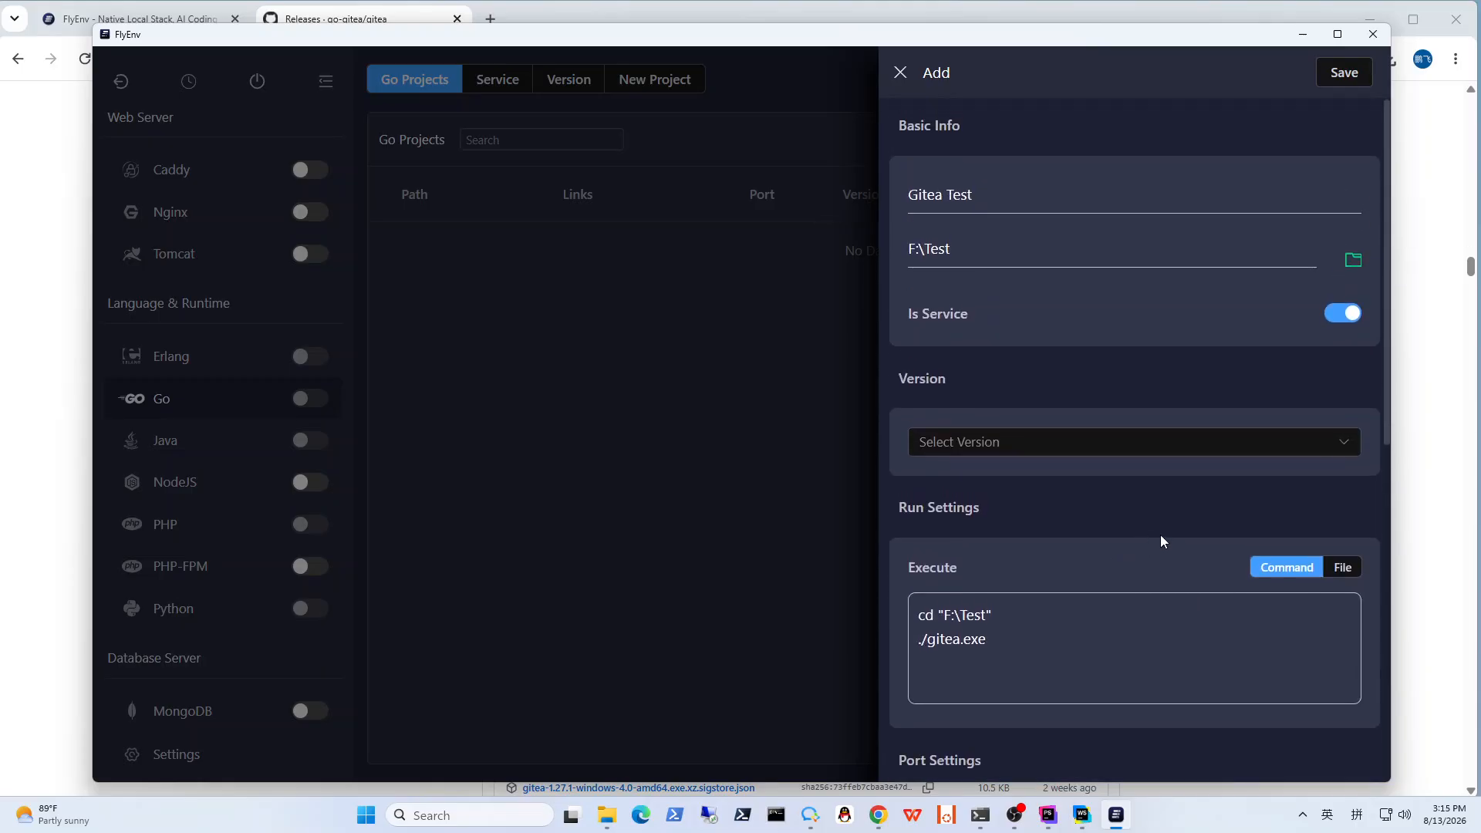
Step: Save the new Gitea Test project and start all services in the PHP Default startup group
{"action": "left_click", "coordinate": [1344, 75]}
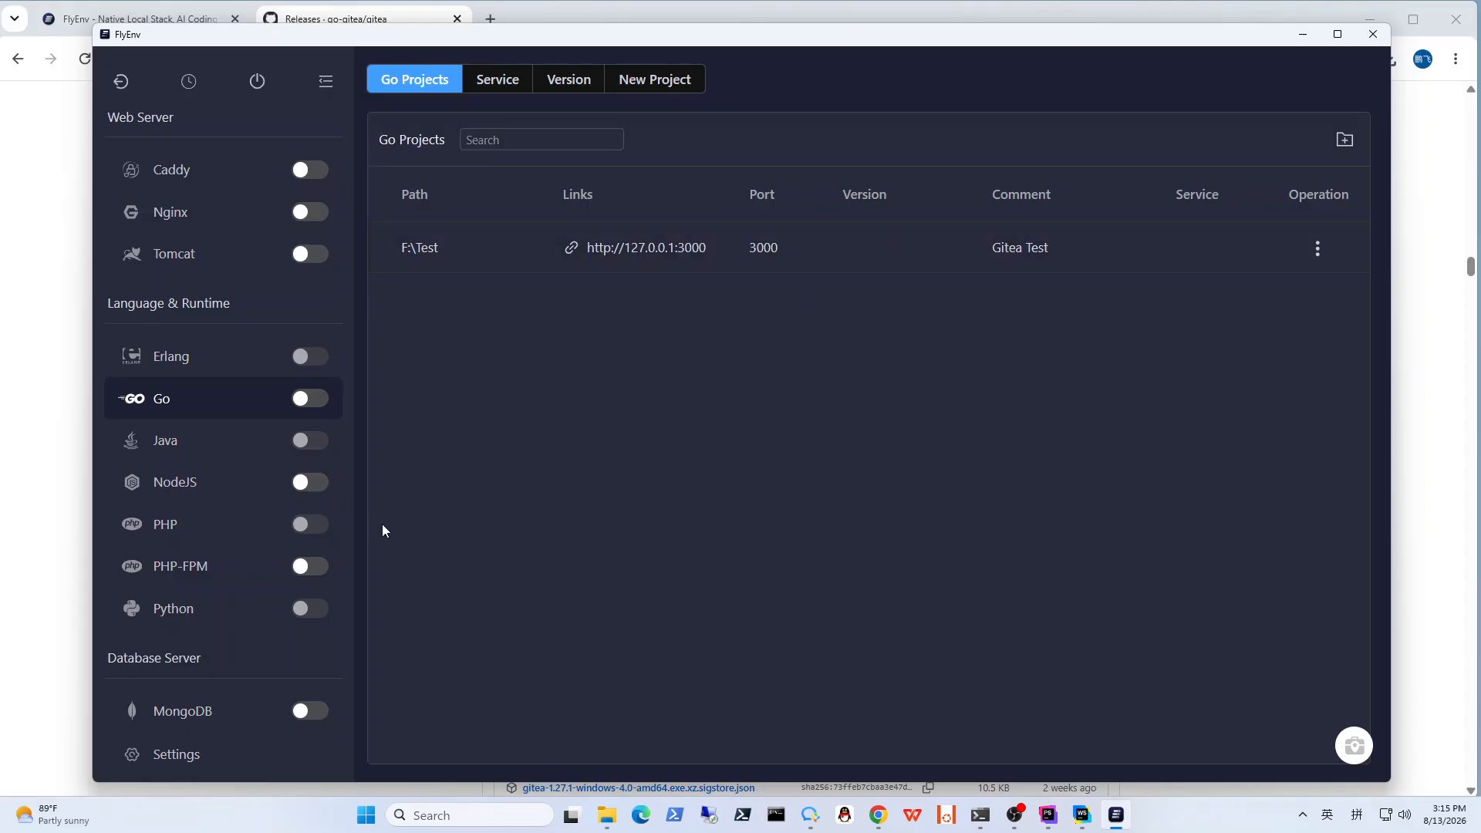
{"action": "scroll", "coordinate": [254, 552], "scroll_direction": "down", "scroll_amount": 2}
{"action": "scroll", "coordinate": [254, 552], "scroll_direction": "up", "scroll_amount": 5}
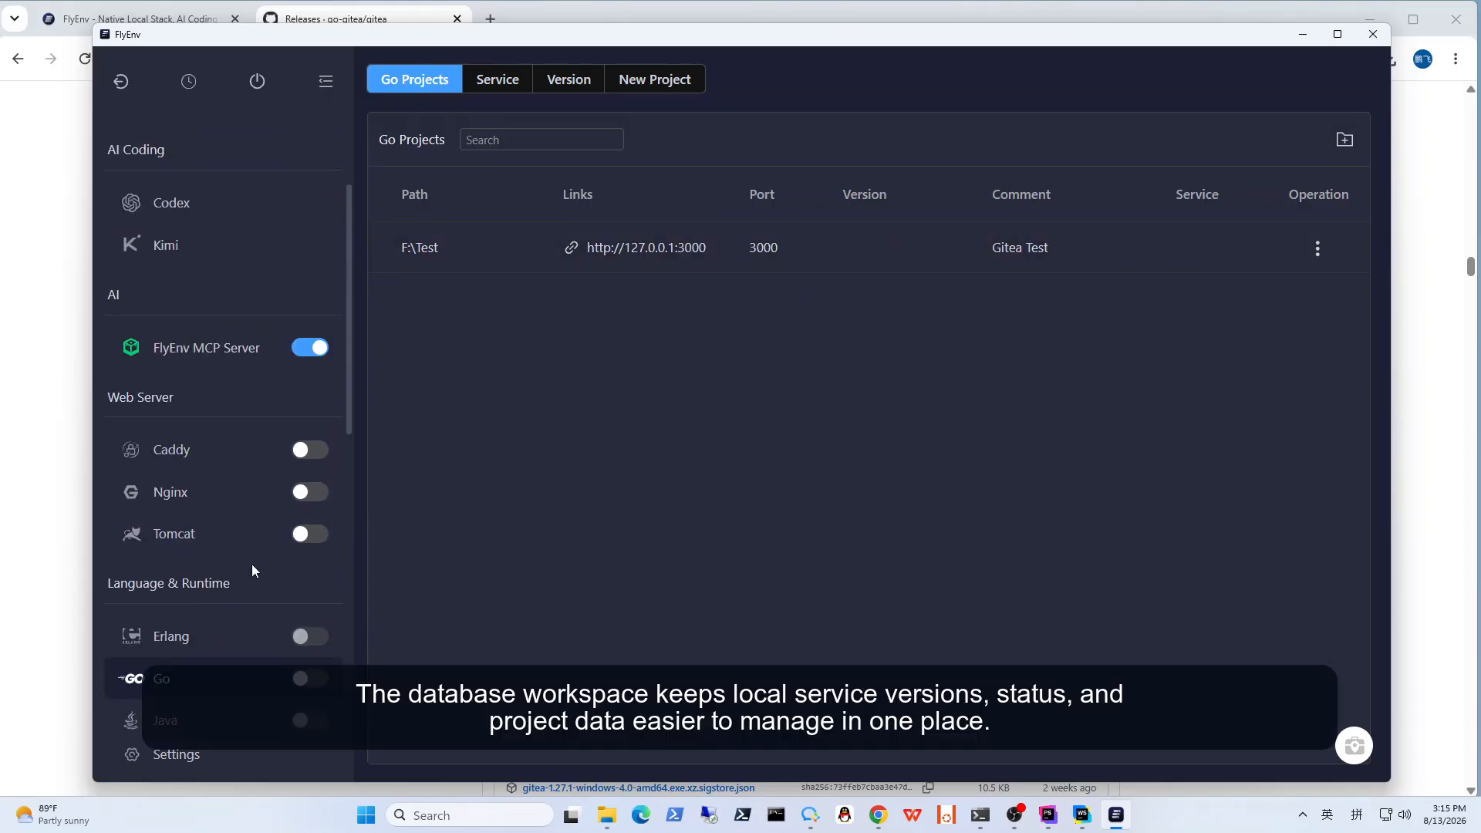
{"action": "scroll", "coordinate": [252, 568], "scroll_direction": "up", "scroll_amount": 3}
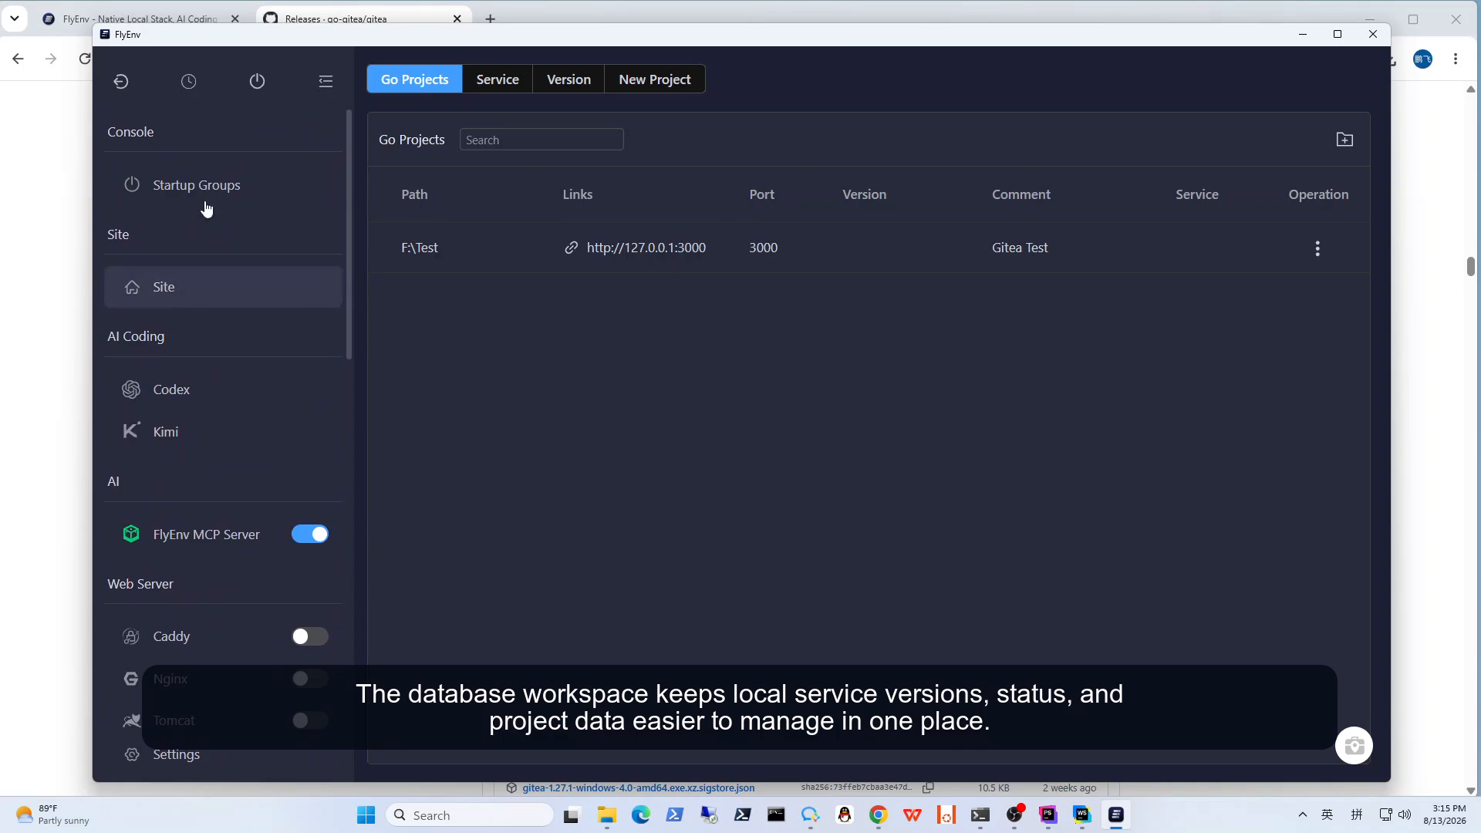
{"action": "left_click", "coordinate": [182, 298]}
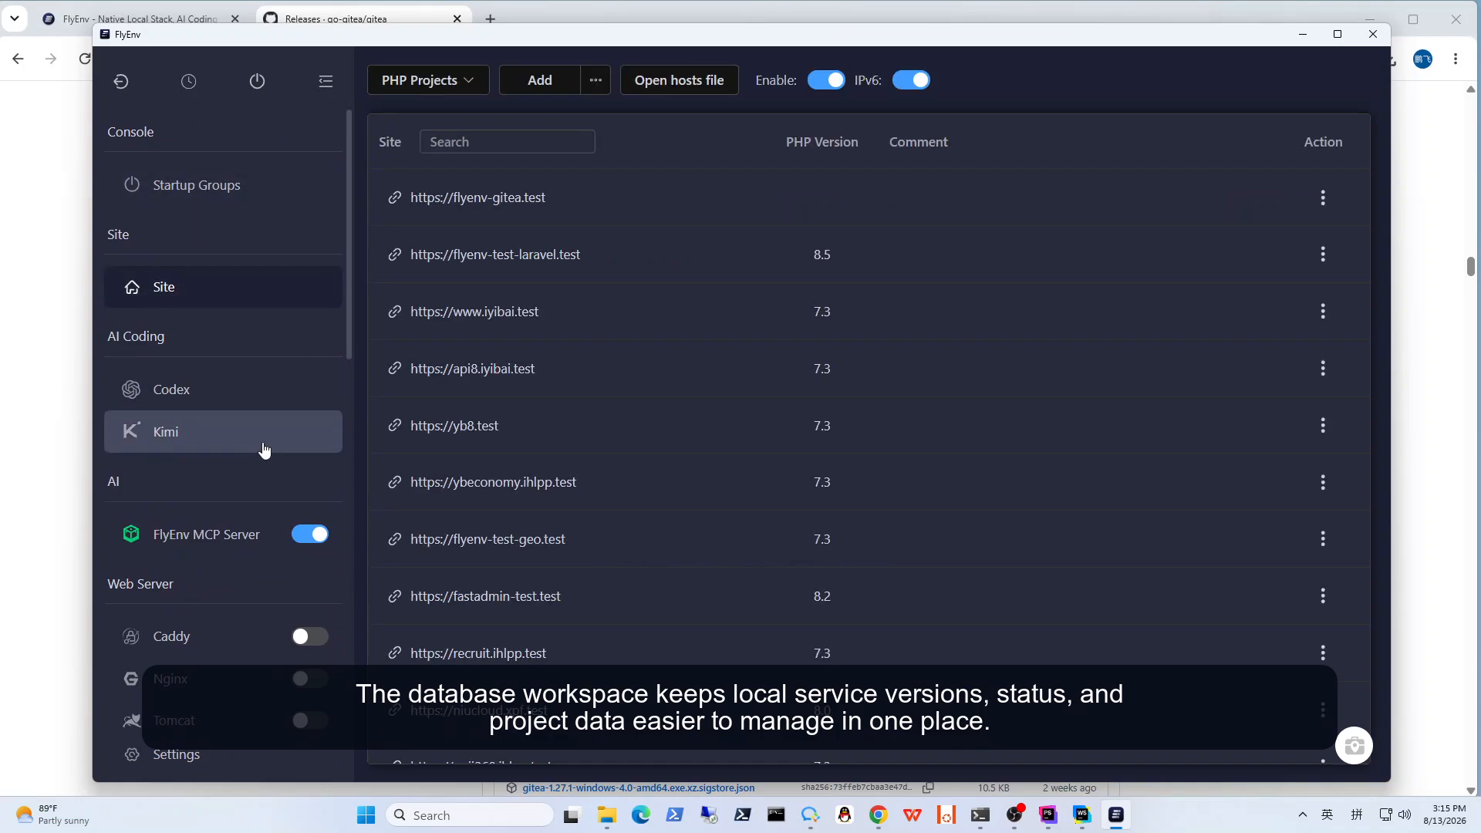
{"action": "left_click", "coordinate": [219, 194]}
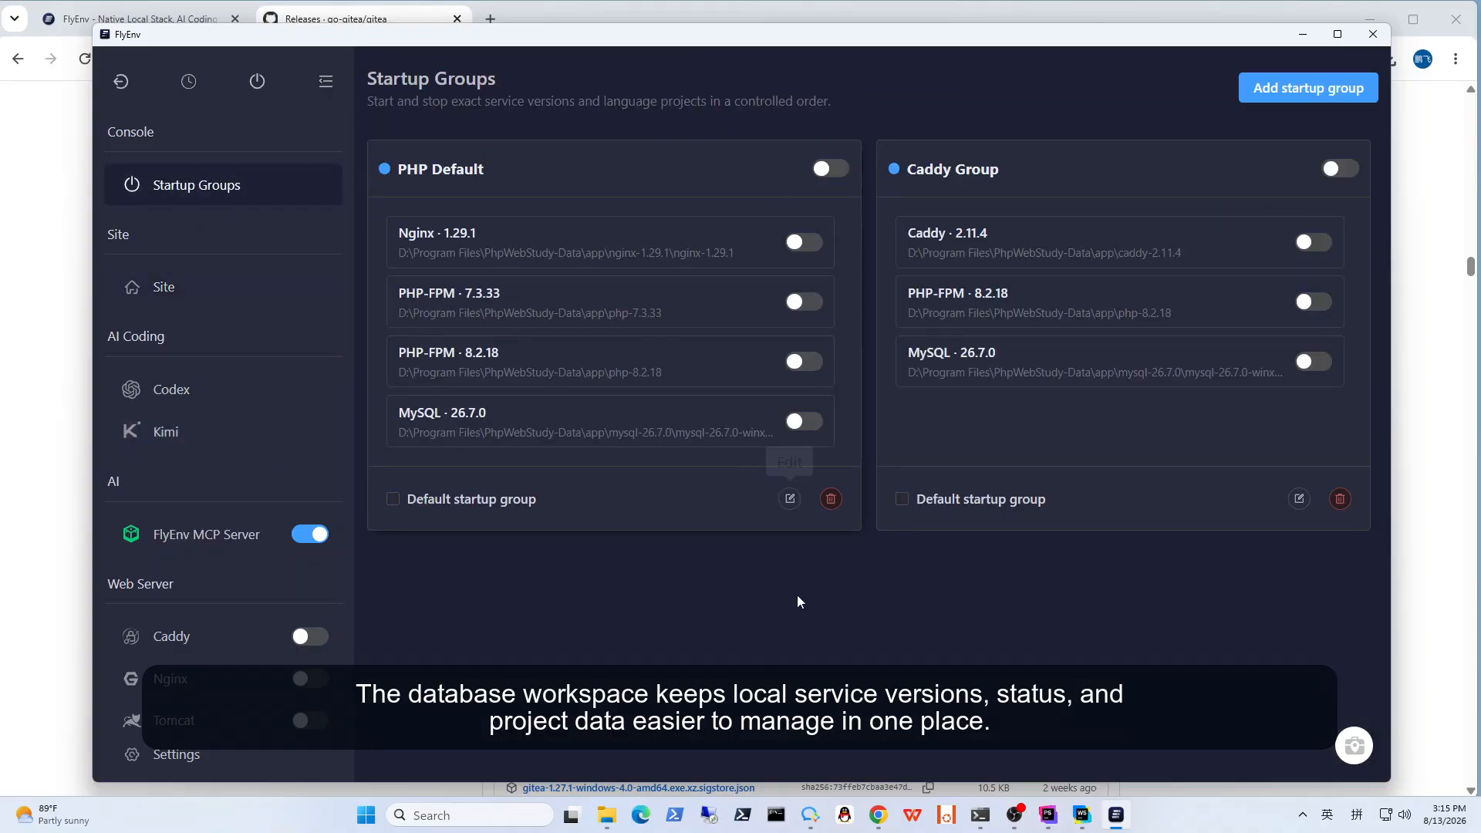
{"action": "left_click", "coordinate": [830, 169]}
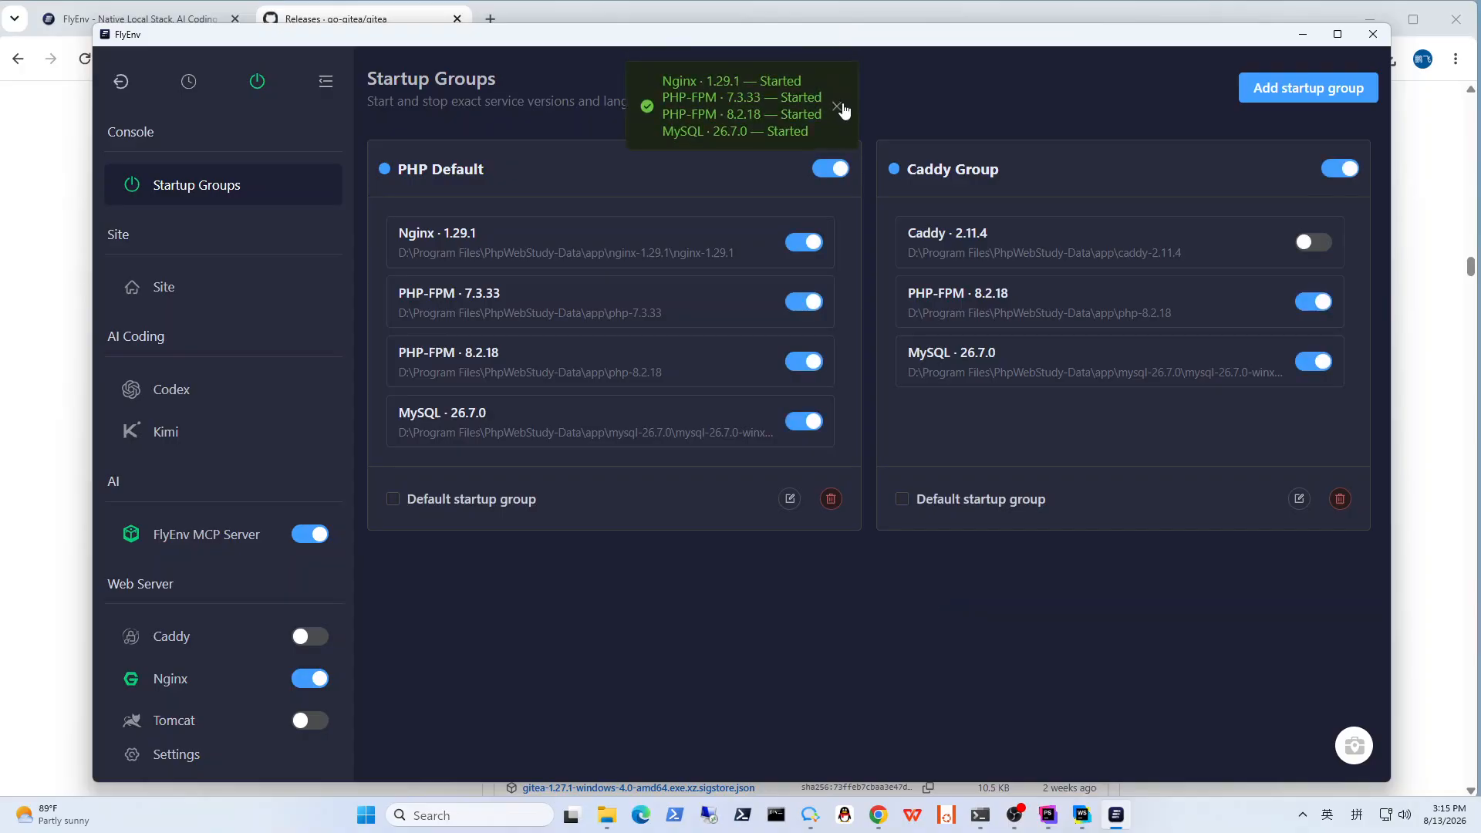
{"action": "scroll", "coordinate": [249, 372], "scroll_direction": "down", "scroll_amount": 4}
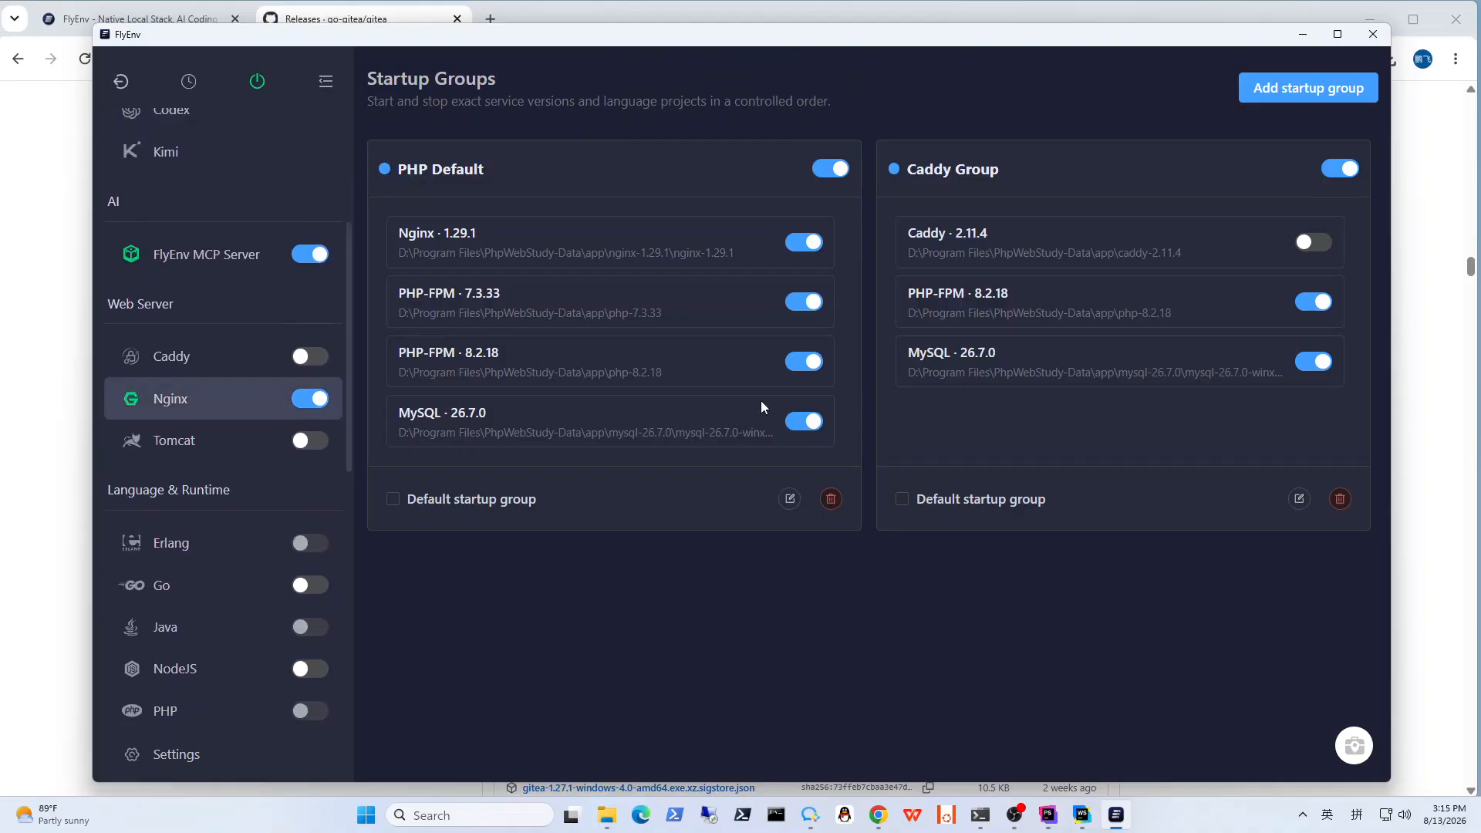
{"action": "left_click_drag", "start_coordinate": [509, 418], "coordinate": [399, 420]}
{"action": "left_click", "coordinate": [172, 482]}
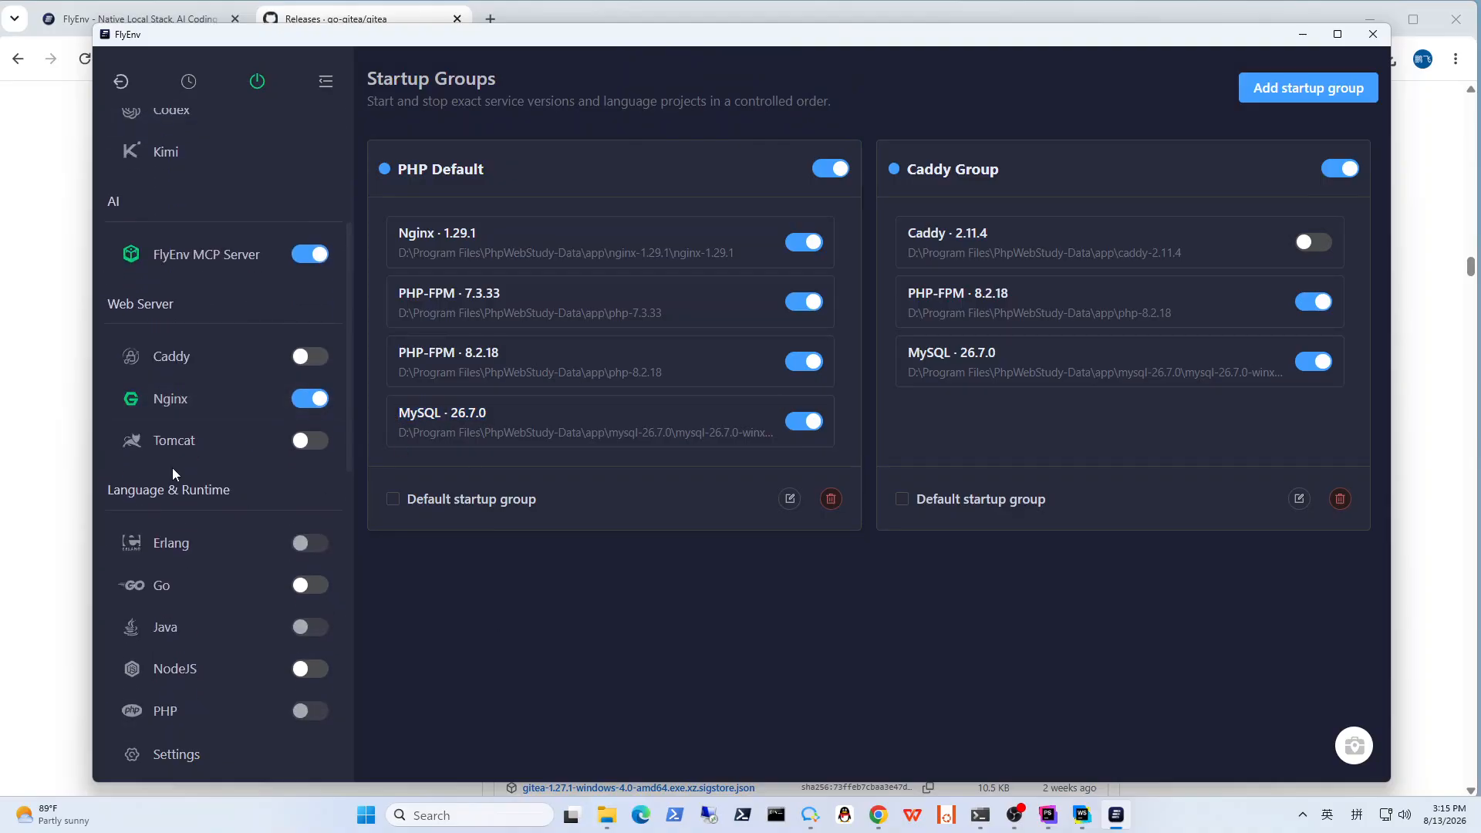
{"action": "scroll", "coordinate": [174, 473], "scroll_direction": "up", "scroll_amount": 4}
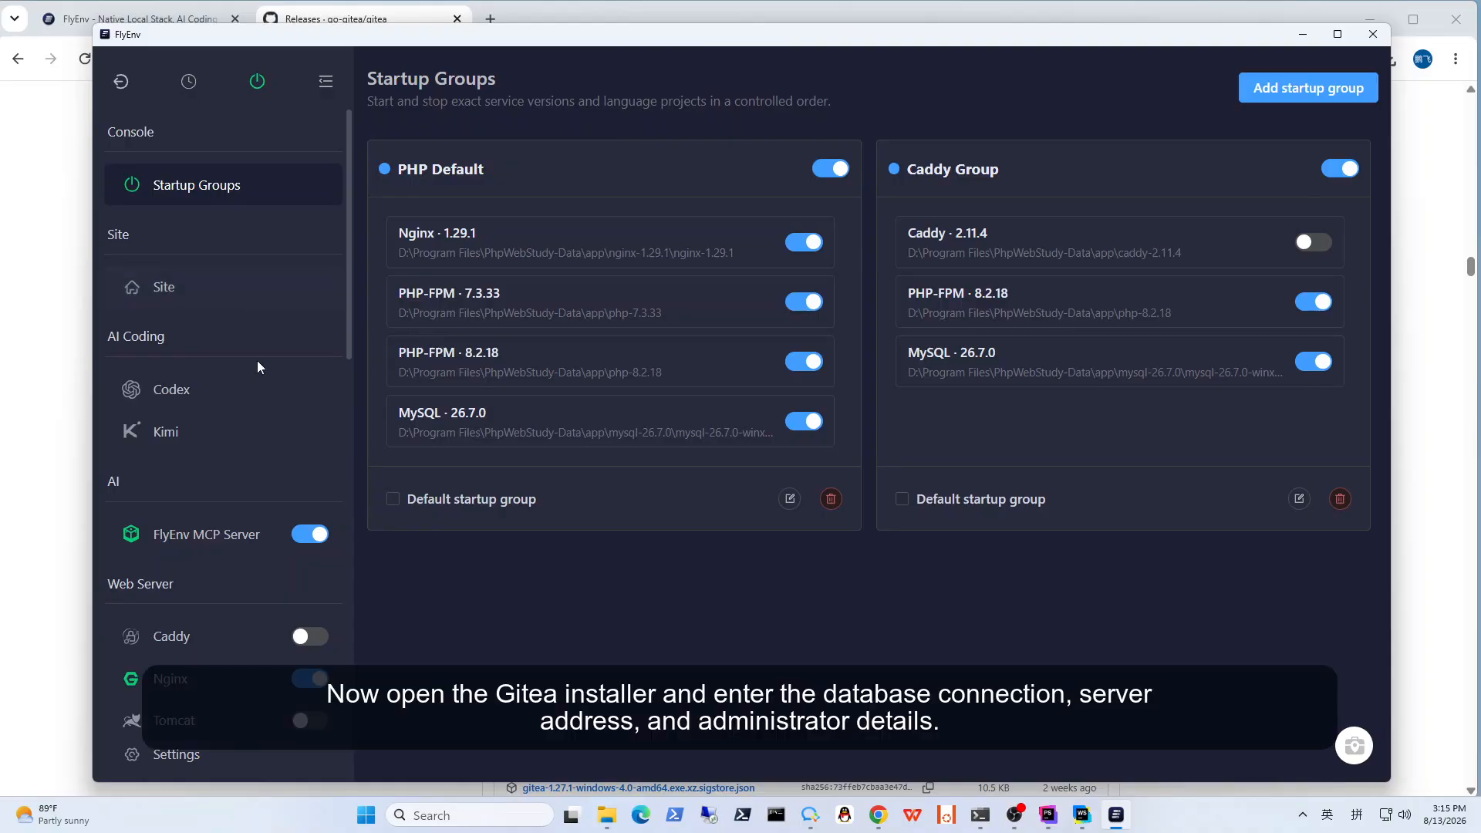
{"action": "scroll", "coordinate": [257, 367], "scroll_direction": "down", "scroll_amount": 8}
{"action": "left_click", "coordinate": [201, 307]}
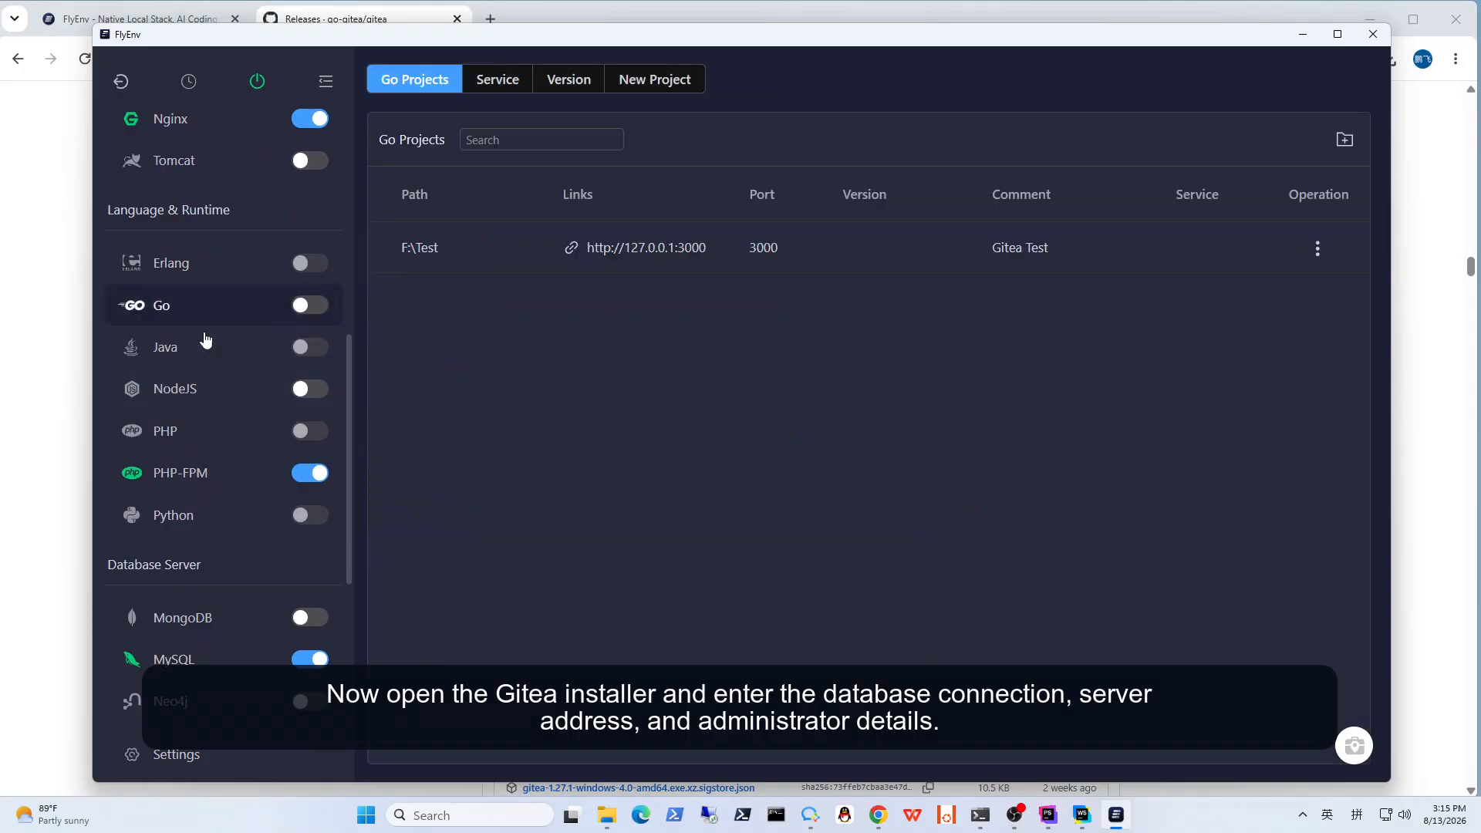
{"action": "scroll", "coordinate": [246, 432], "scroll_direction": "up", "scroll_amount": 1}
{"action": "left_click", "coordinate": [1184, 250]}
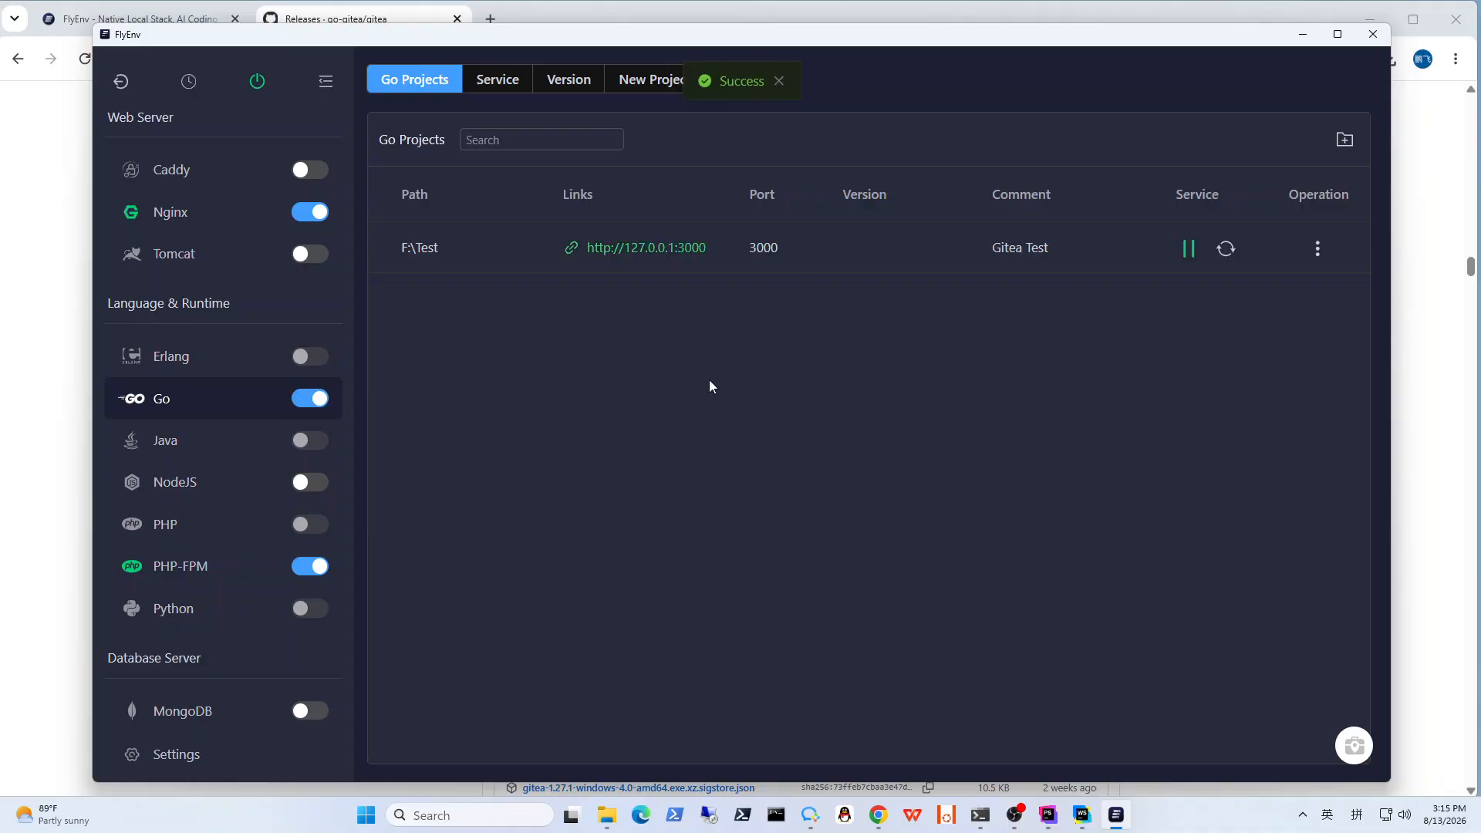
{"action": "left_click", "coordinate": [645, 248]}
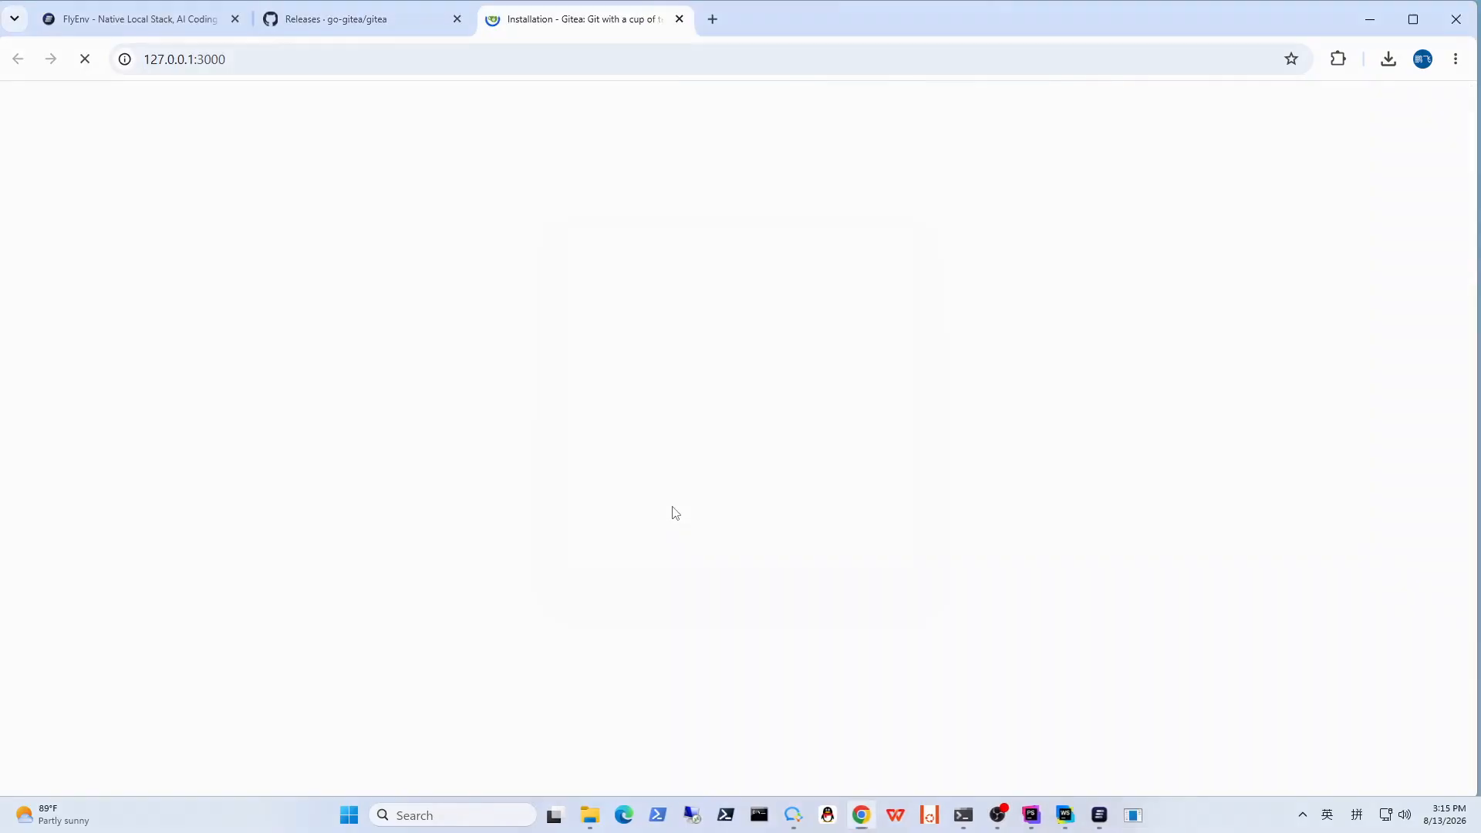
{"action": "left_click", "coordinate": [668, 534]}
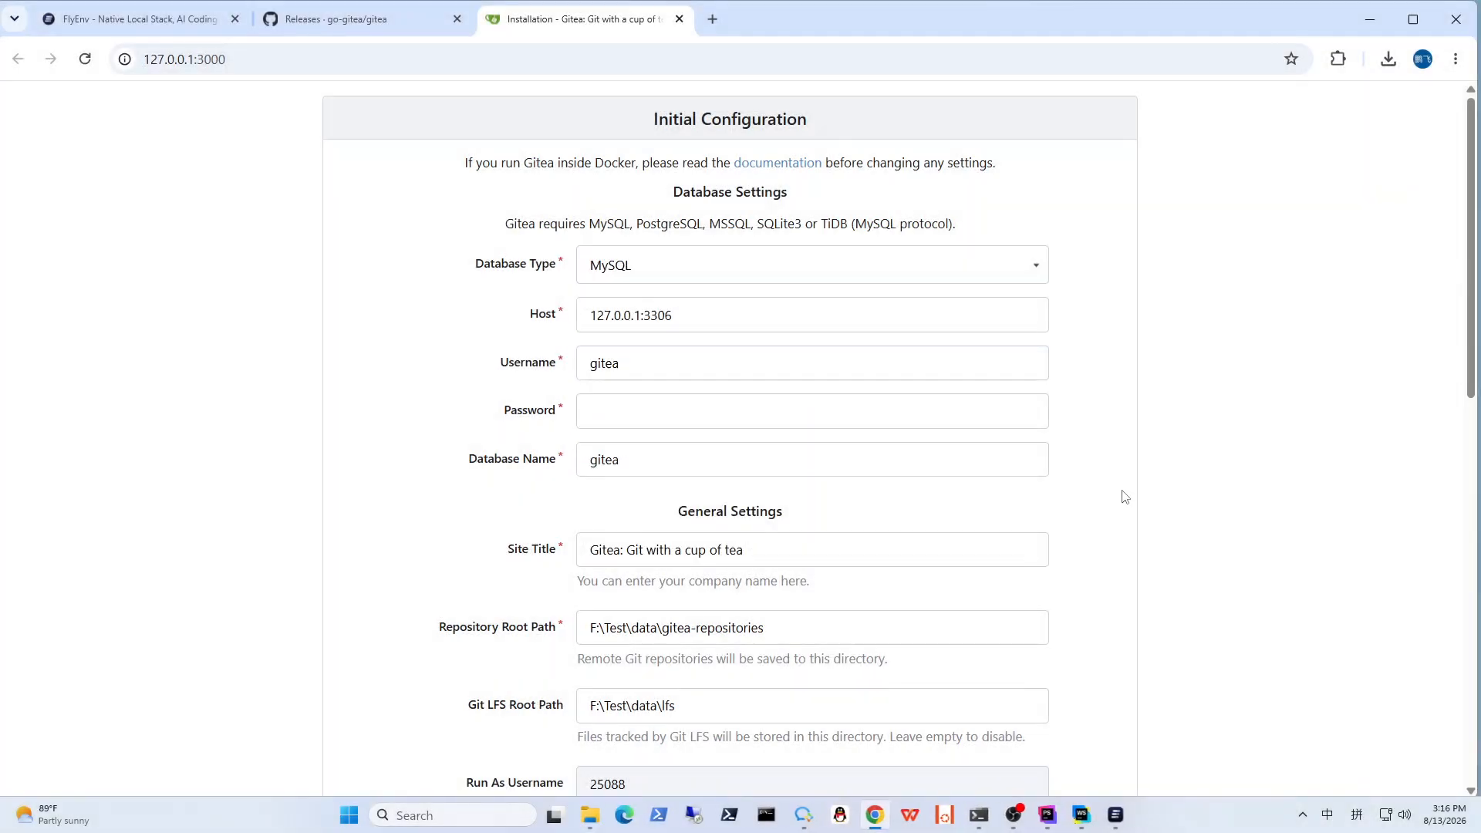
Step: Choose MySQL as the database type and review the host, username, password and database name fields of the initial configuration
{"action": "left_click_drag", "start_coordinate": [653, 118], "coordinate": [824, 122]}
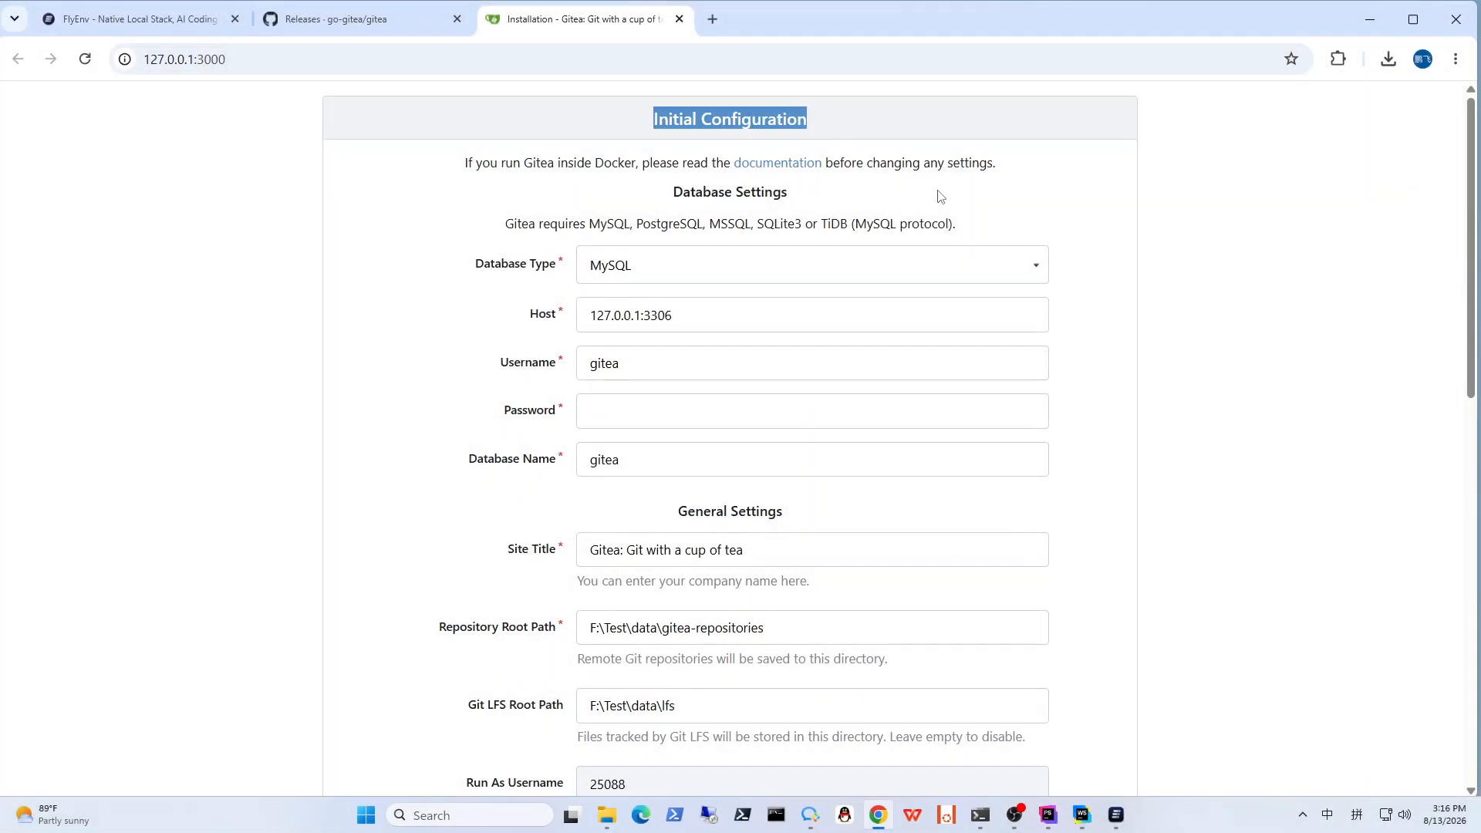
{"action": "left_click", "coordinate": [653, 276]}
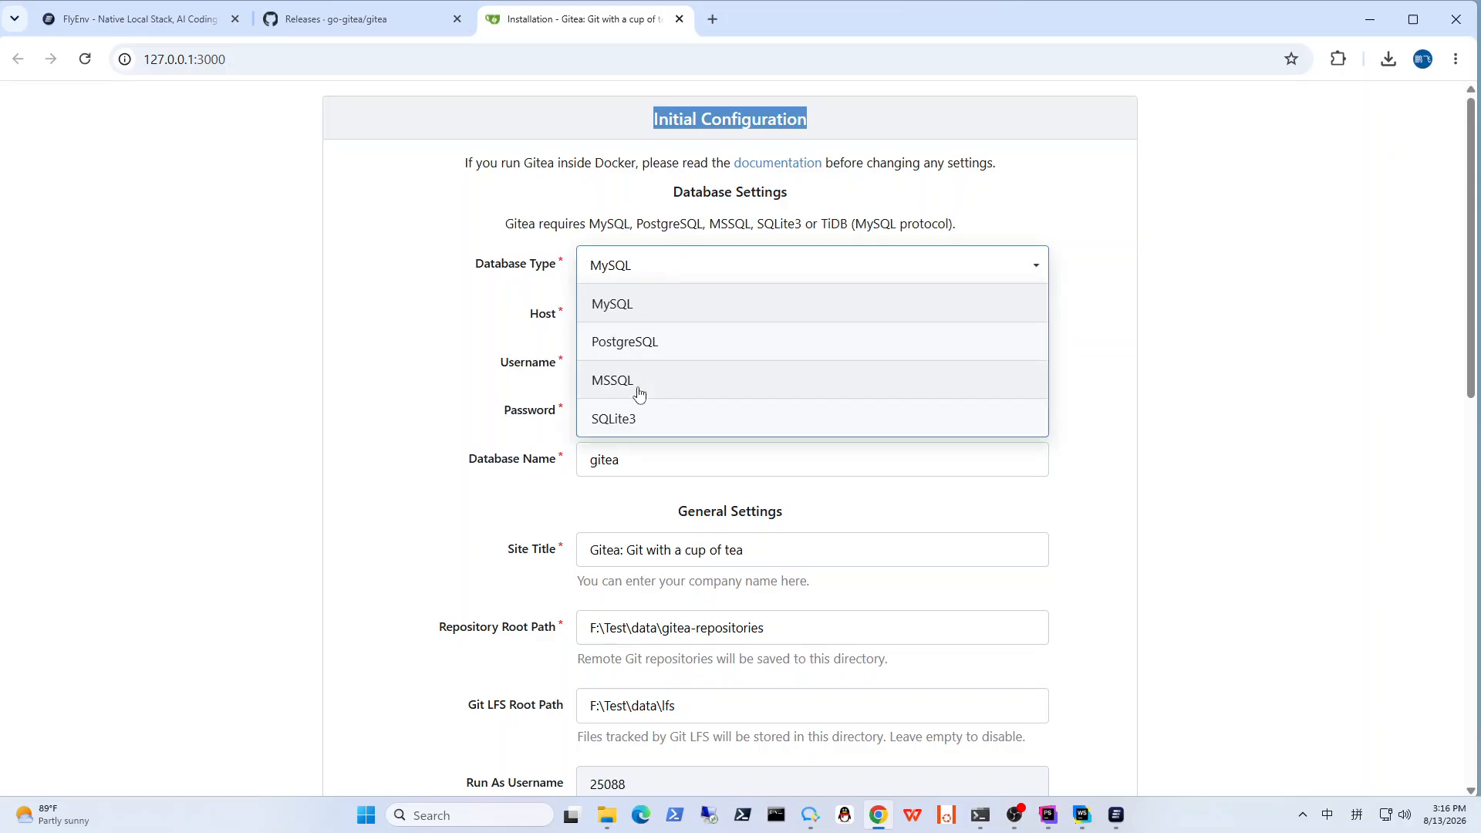
{"action": "left_click", "coordinate": [643, 317]}
{"action": "left_click", "coordinate": [752, 328]}
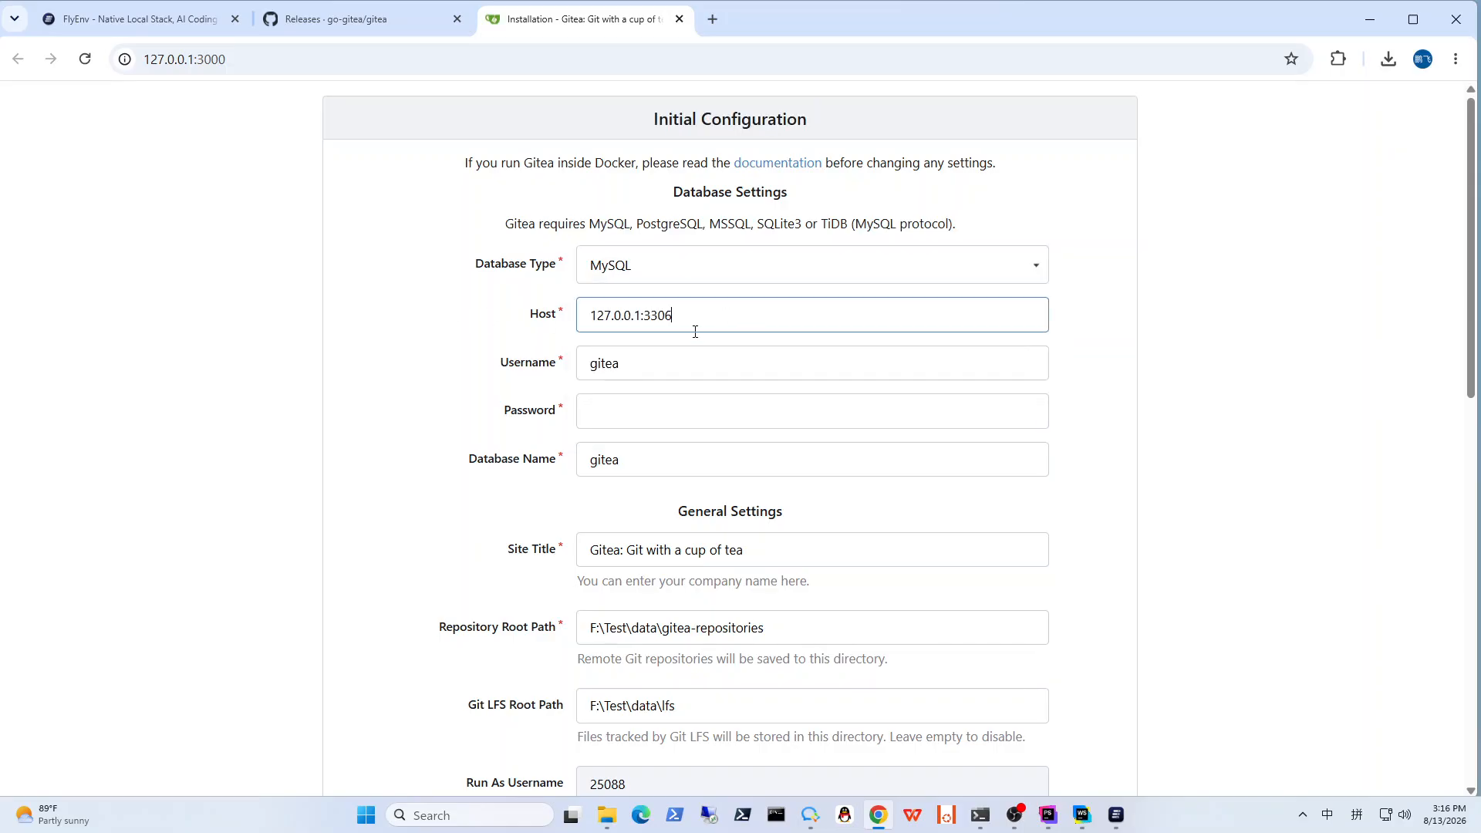
{"action": "left_click", "coordinate": [671, 359]}
{"action": "left_click_drag", "start_coordinate": [671, 361], "coordinate": [574, 366]}
{"action": "left_click", "coordinate": [623, 415]}
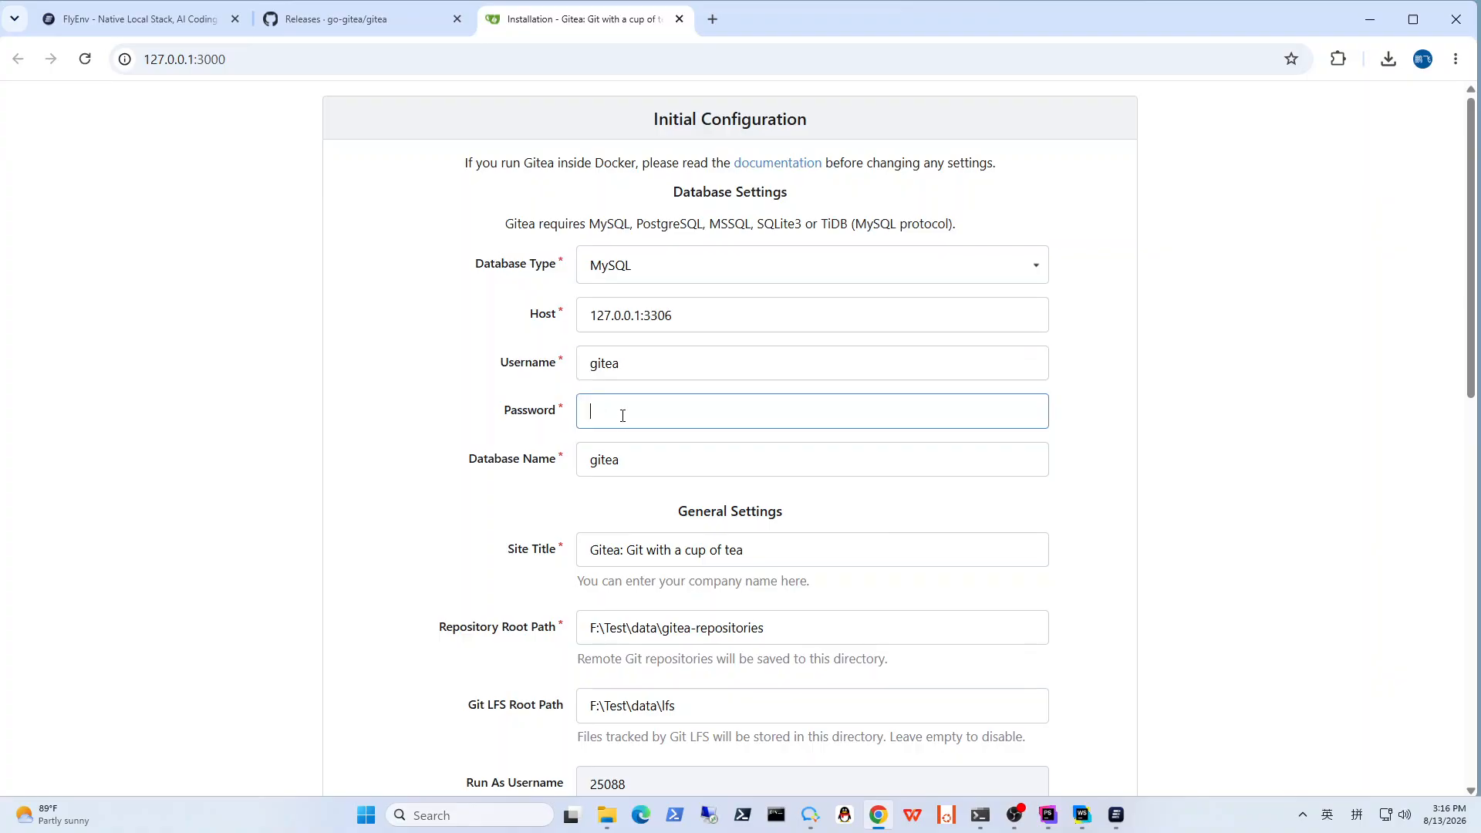
{"action": "left_click", "coordinate": [640, 463]}
{"action": "left_click", "coordinate": [1166, 482]}
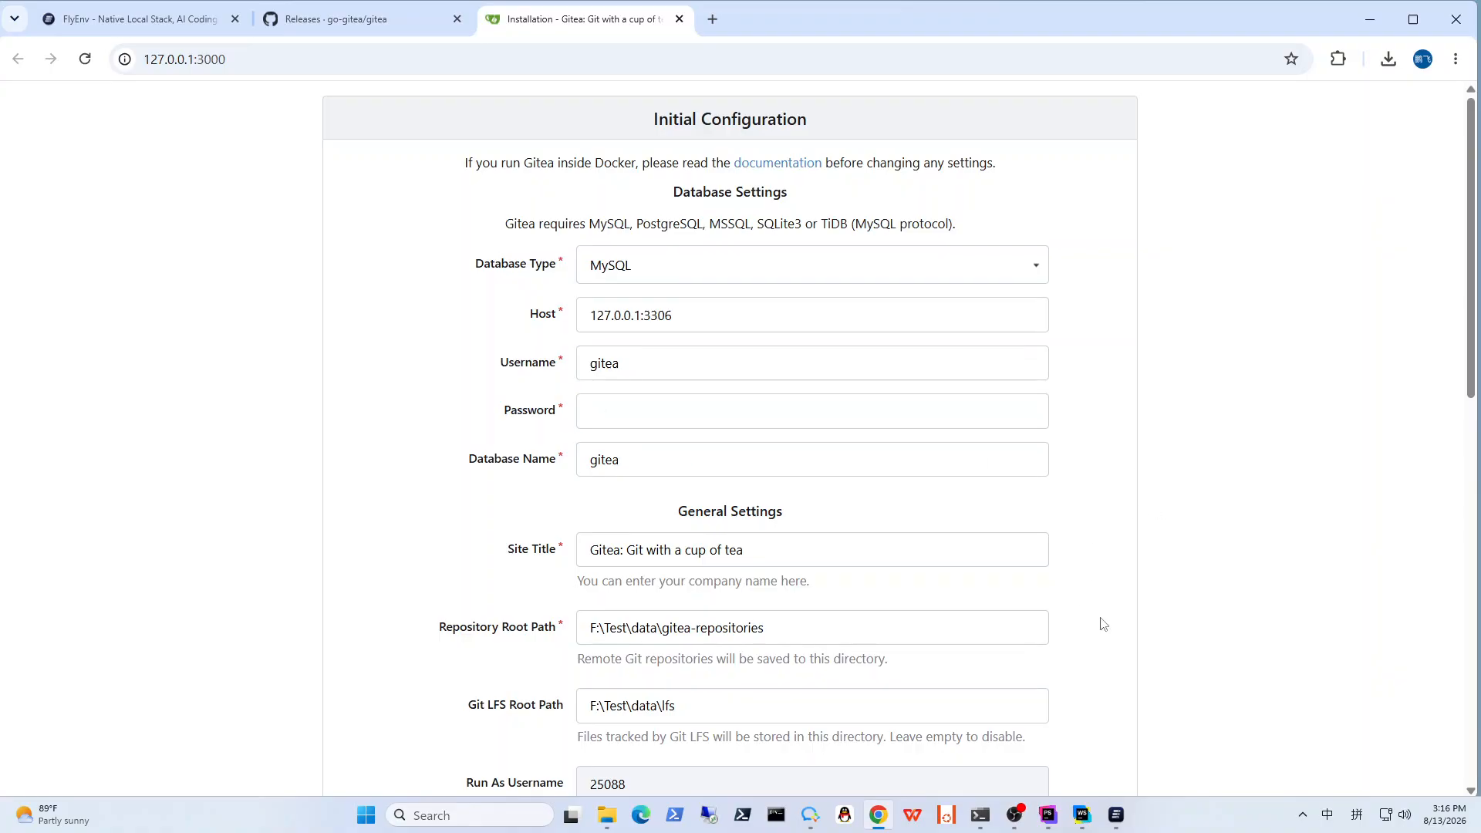
Step: Switch to FlyEnv and open the phpMyAdmin site from the site list in the browser
{"action": "left_click", "coordinate": [1116, 815]}
{"action": "scroll", "coordinate": [231, 246], "scroll_direction": "up", "scroll_amount": 6}
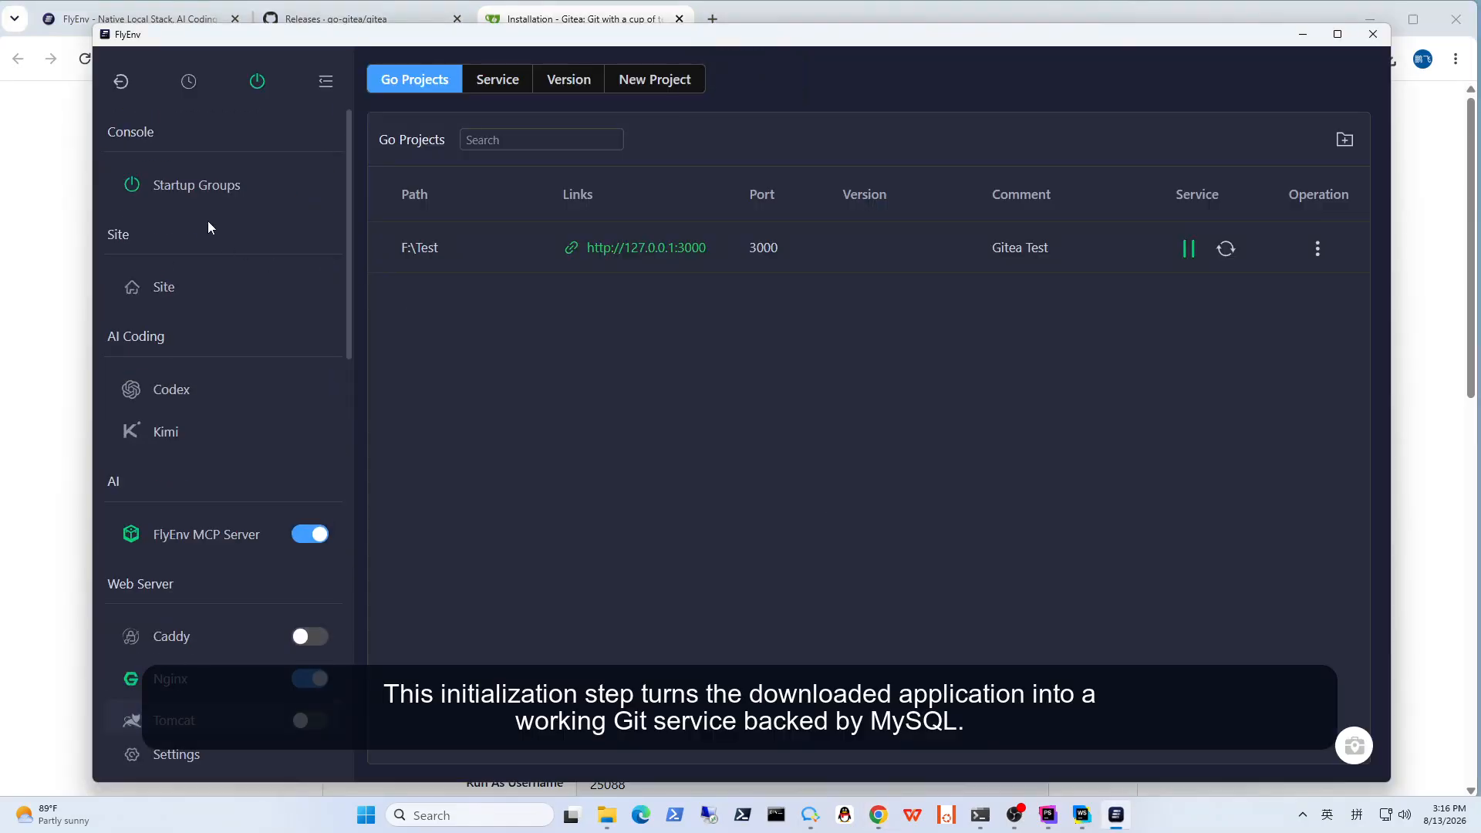
{"action": "left_click", "coordinate": [192, 288]}
{"action": "scroll", "coordinate": [660, 398], "scroll_direction": "down", "scroll_amount": 3}
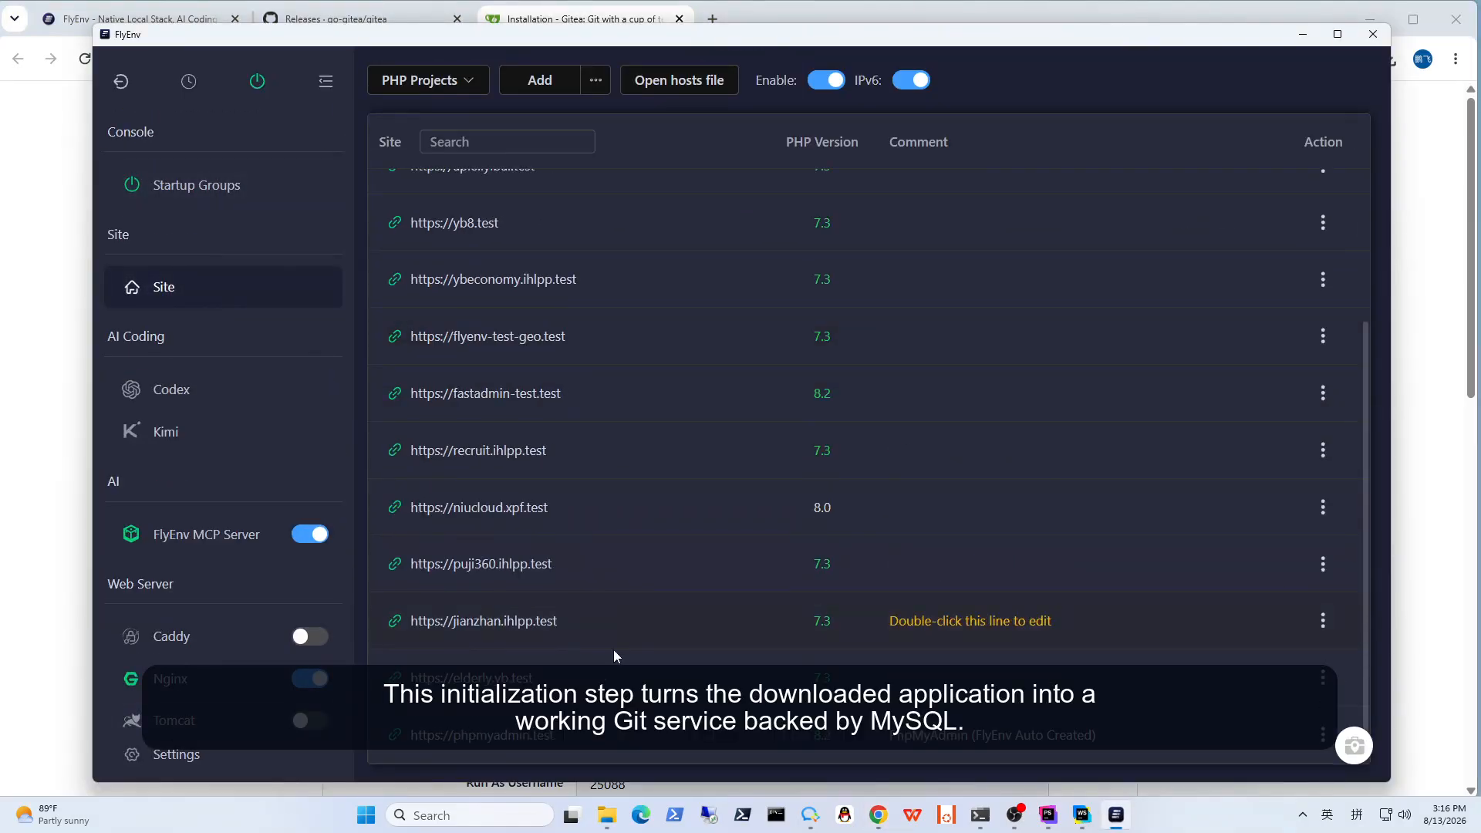
{"action": "left_click", "coordinate": [877, 815]}
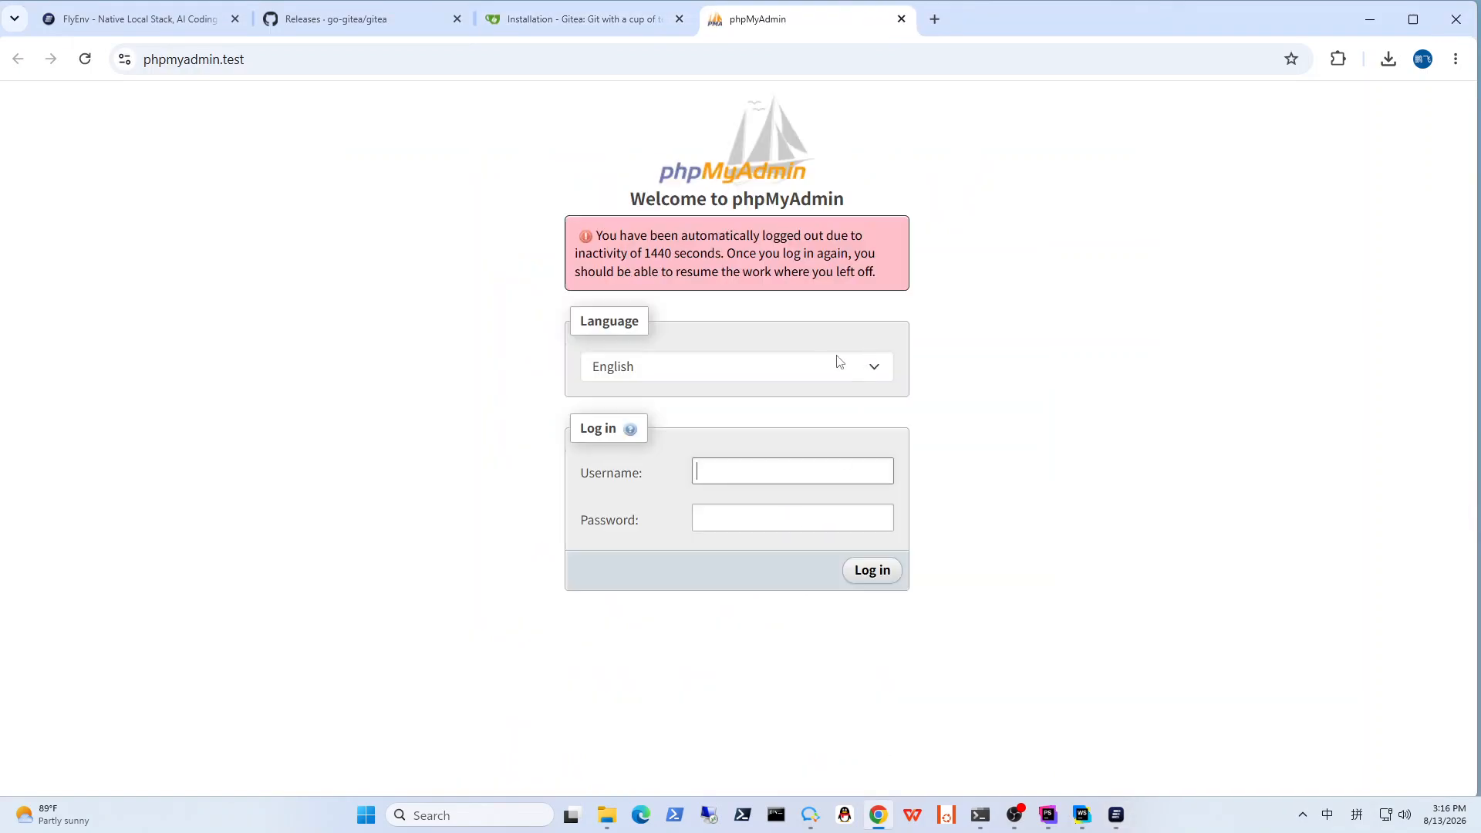
Step: Log in to phpMyAdmin as root with the account password and dismiss the browser's password warning
{"action": "left_click", "coordinate": [752, 467]}
{"action": "type", "text": "root"}
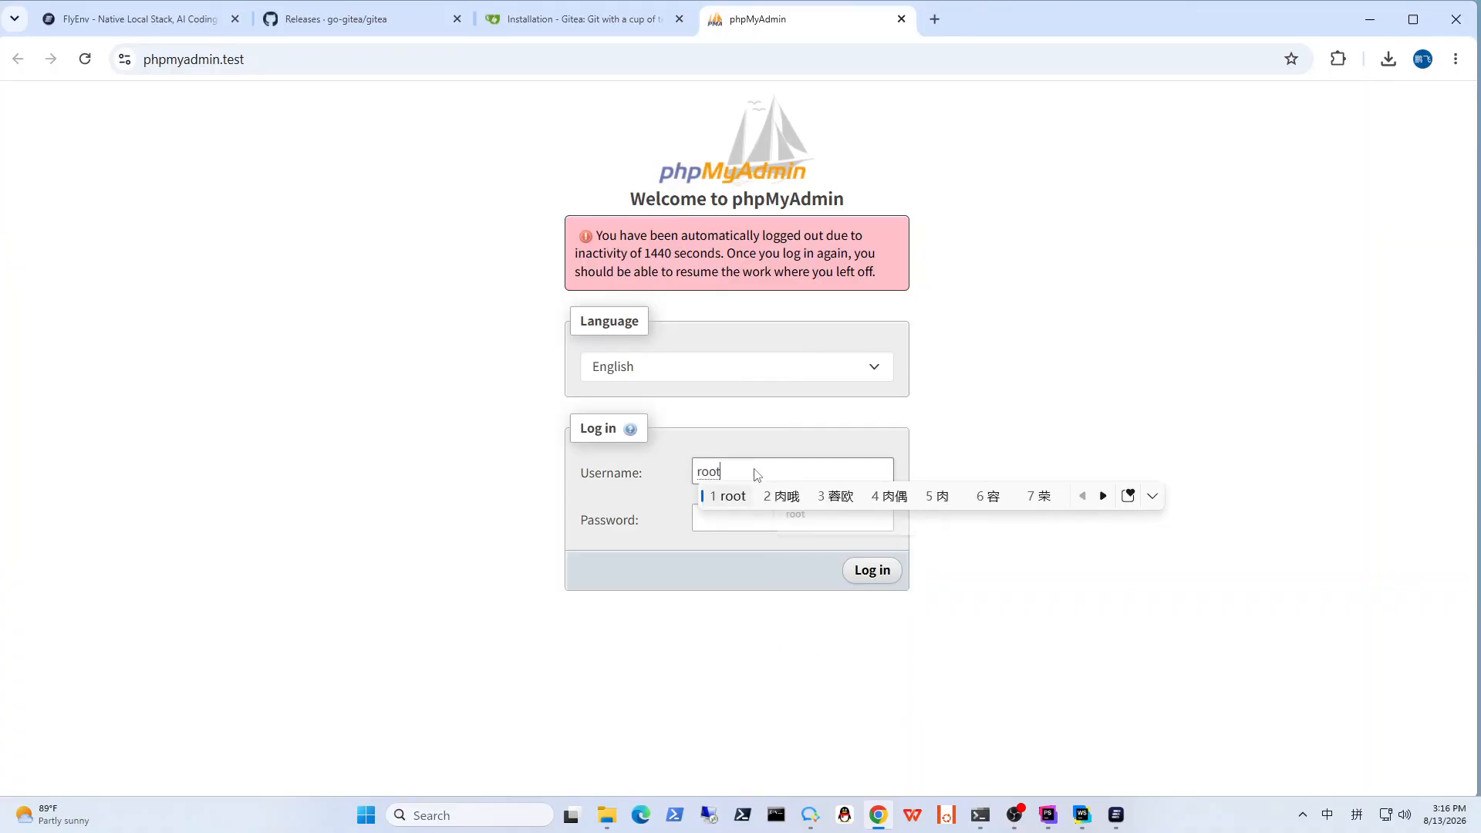
{"action": "key", "text": "shift"}
{"action": "key", "text": "Tab"}
{"action": "type", "text": "r"}
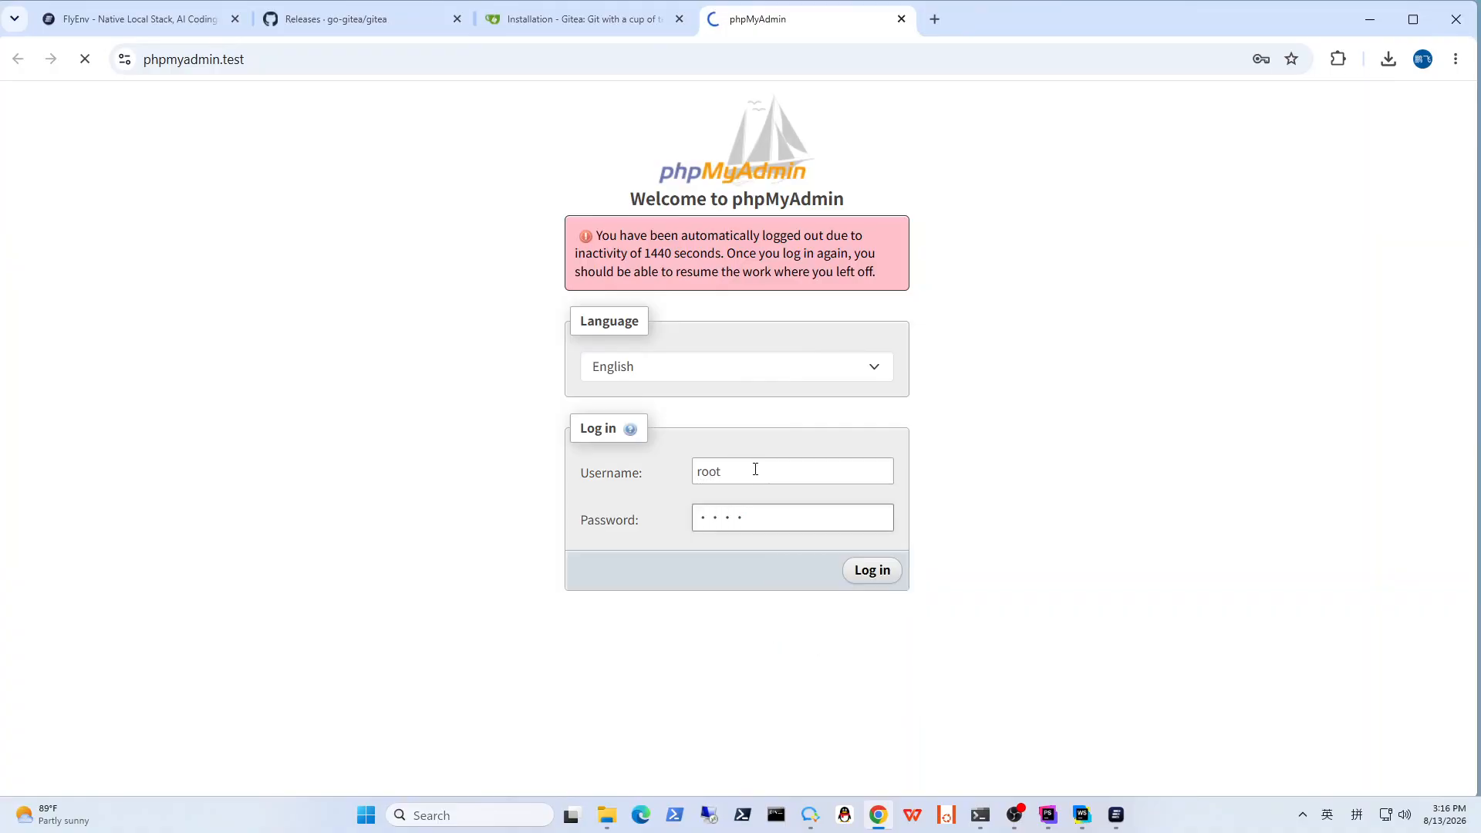
{"action": "key", "text": "Return"}
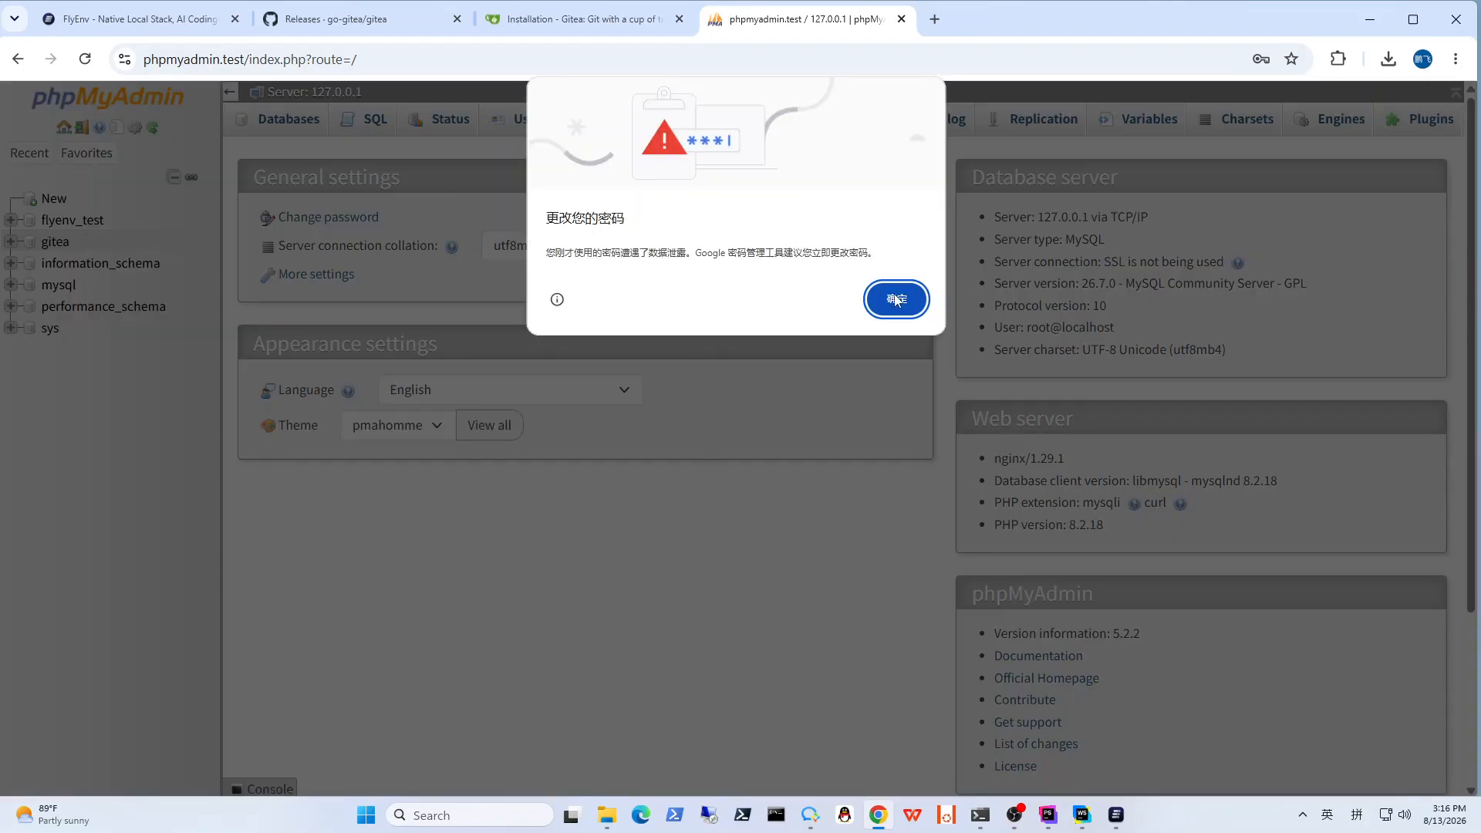
{"action": "left_click", "coordinate": [894, 299]}
Step: Create a new database named gitea_test with the collation utf8mb4_general_ci
{"action": "left_click", "coordinate": [54, 198]}
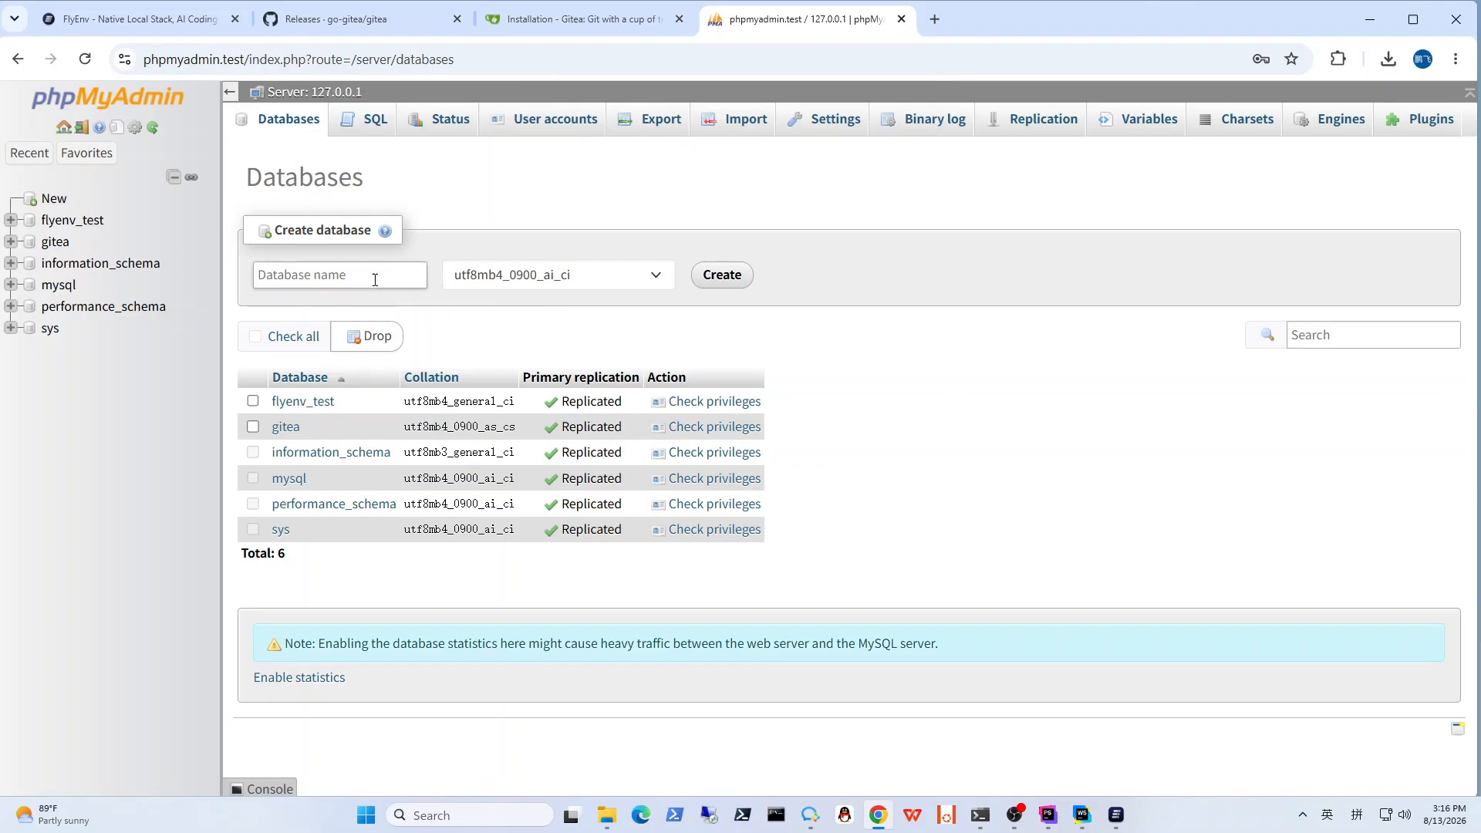
{"action": "left_click", "coordinate": [375, 279]}
{"action": "type", "text": "gitea_"}
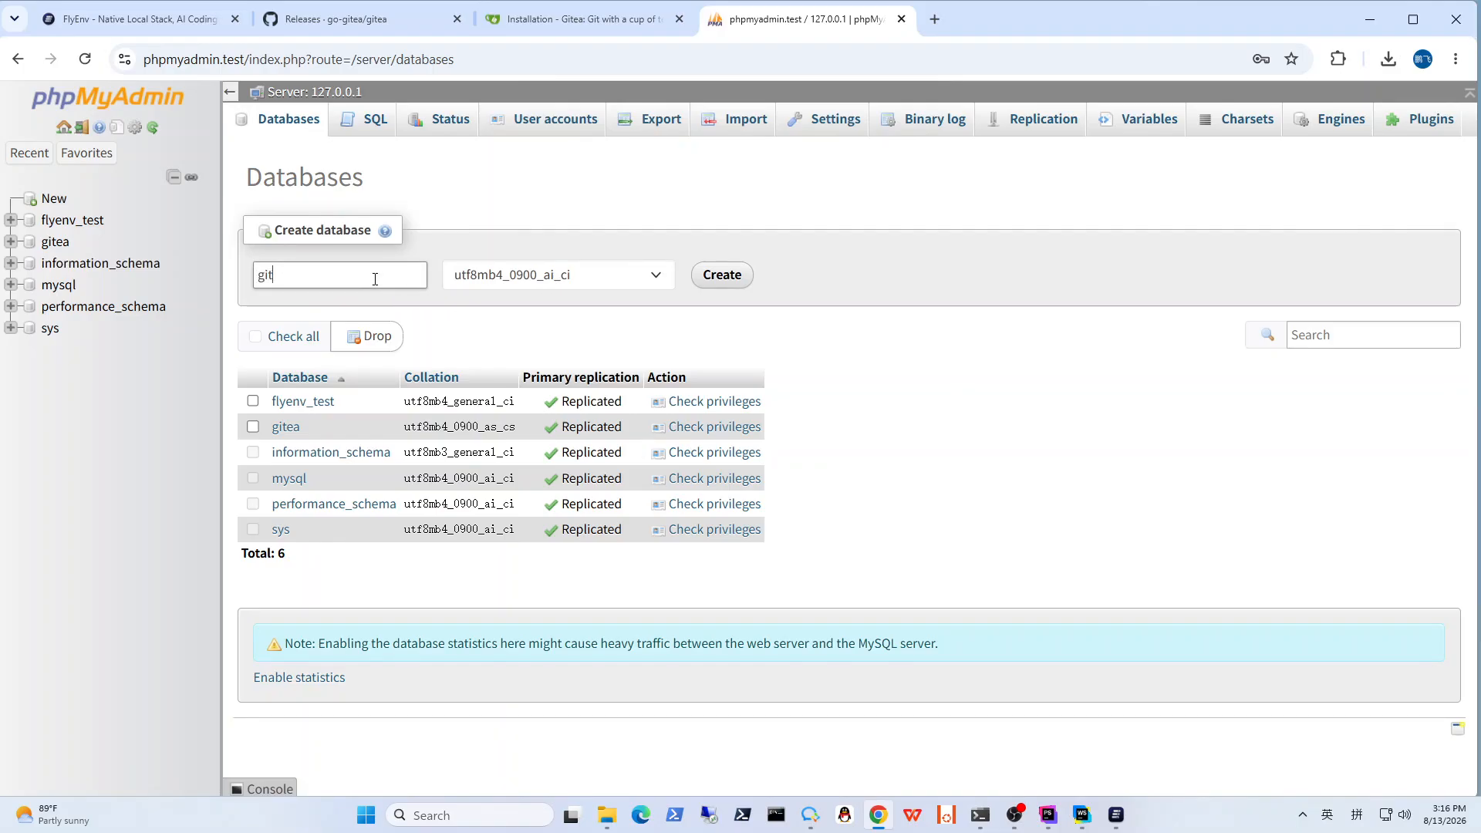
{"action": "type", "text": "test"}
{"action": "key", "text": "ctrl+a"}
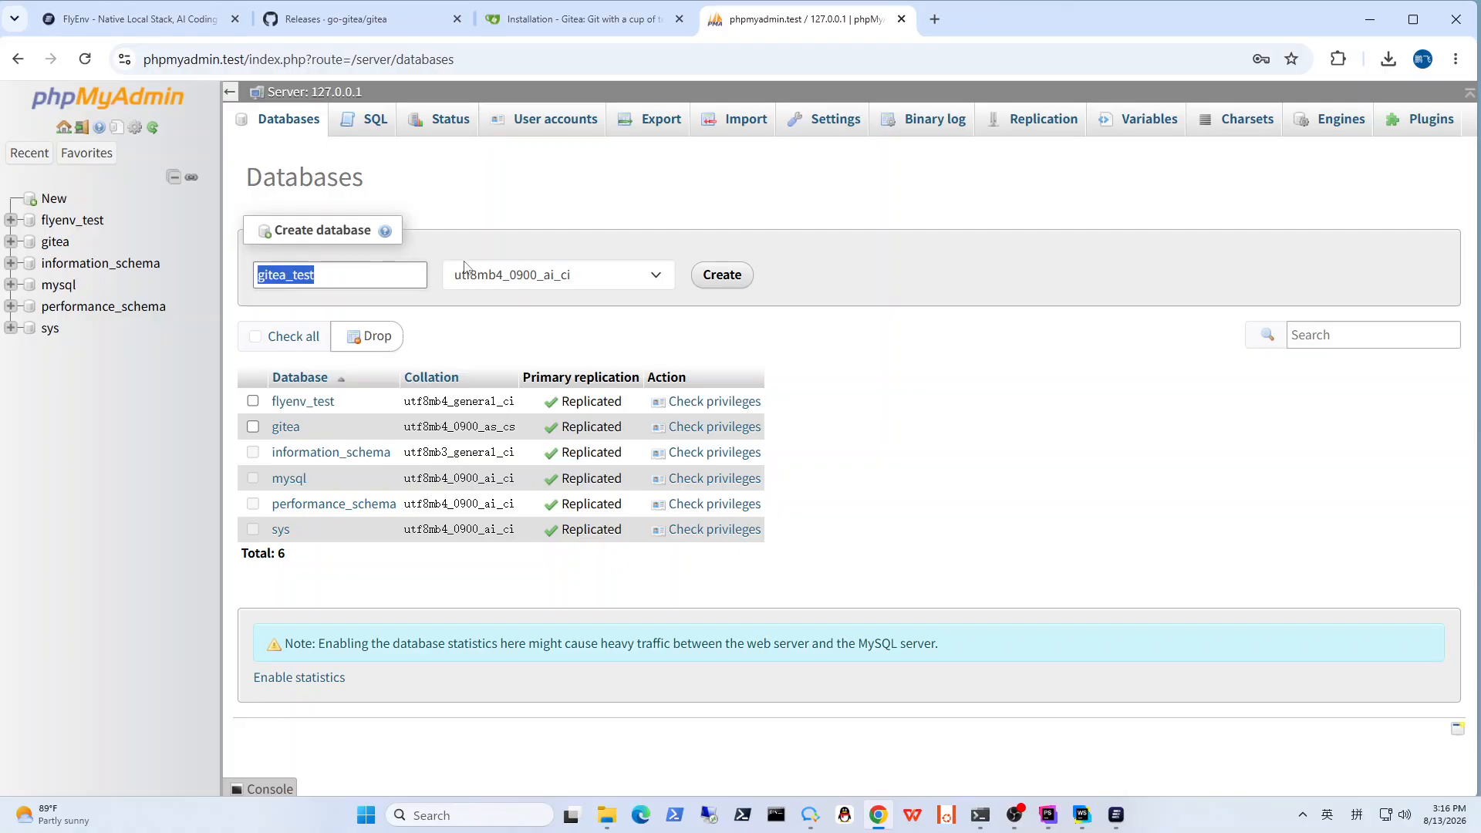
{"action": "left_click", "coordinate": [553, 220]}
{"action": "left_click", "coordinate": [587, 272]}
{"action": "scroll", "coordinate": [587, 511], "scroll_direction": "down", "scroll_amount": 1}
{"action": "scroll", "coordinate": [587, 517], "scroll_direction": "down", "scroll_amount": 10}
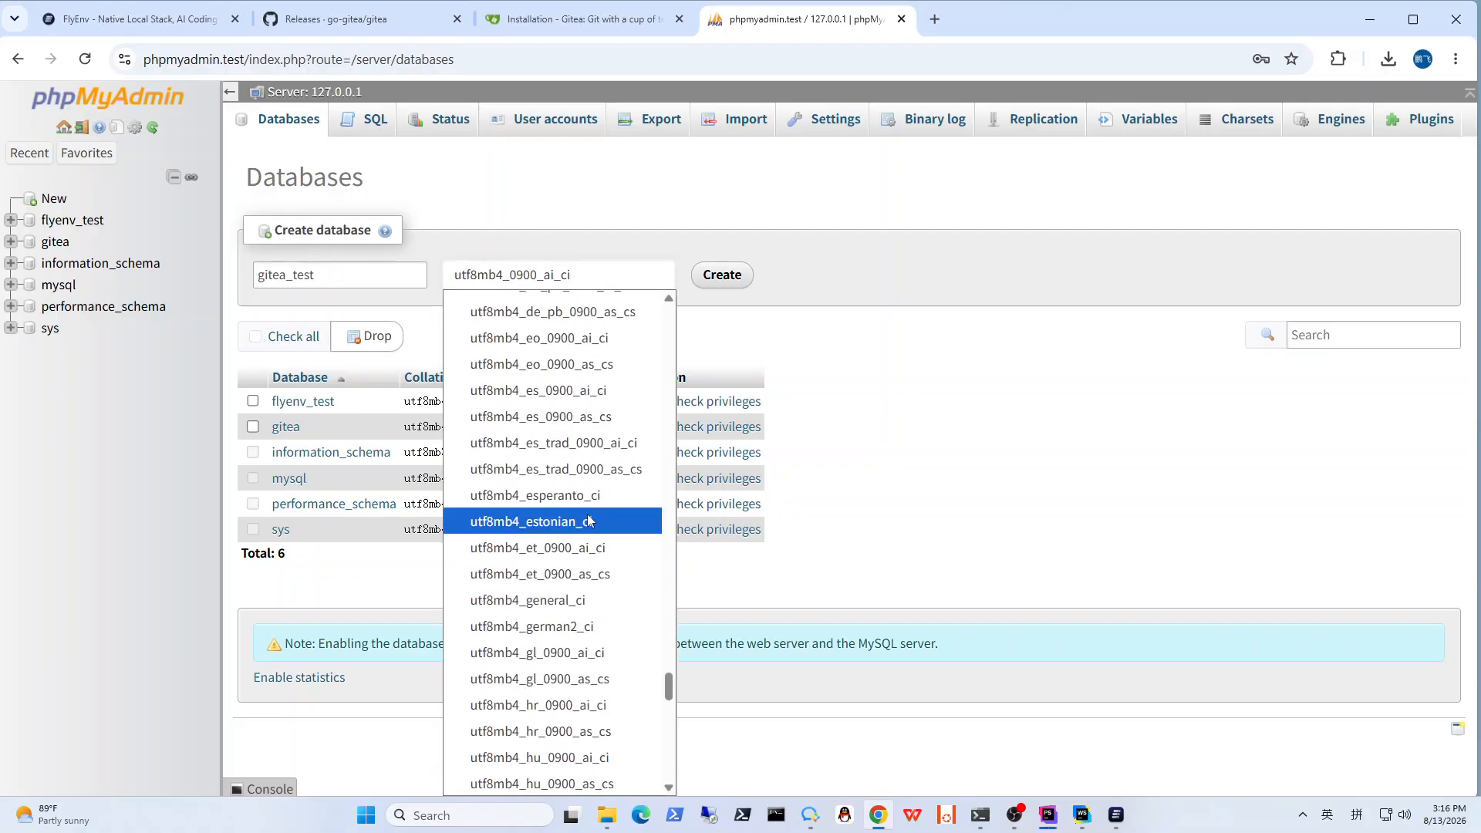
{"action": "left_click", "coordinate": [549, 600]}
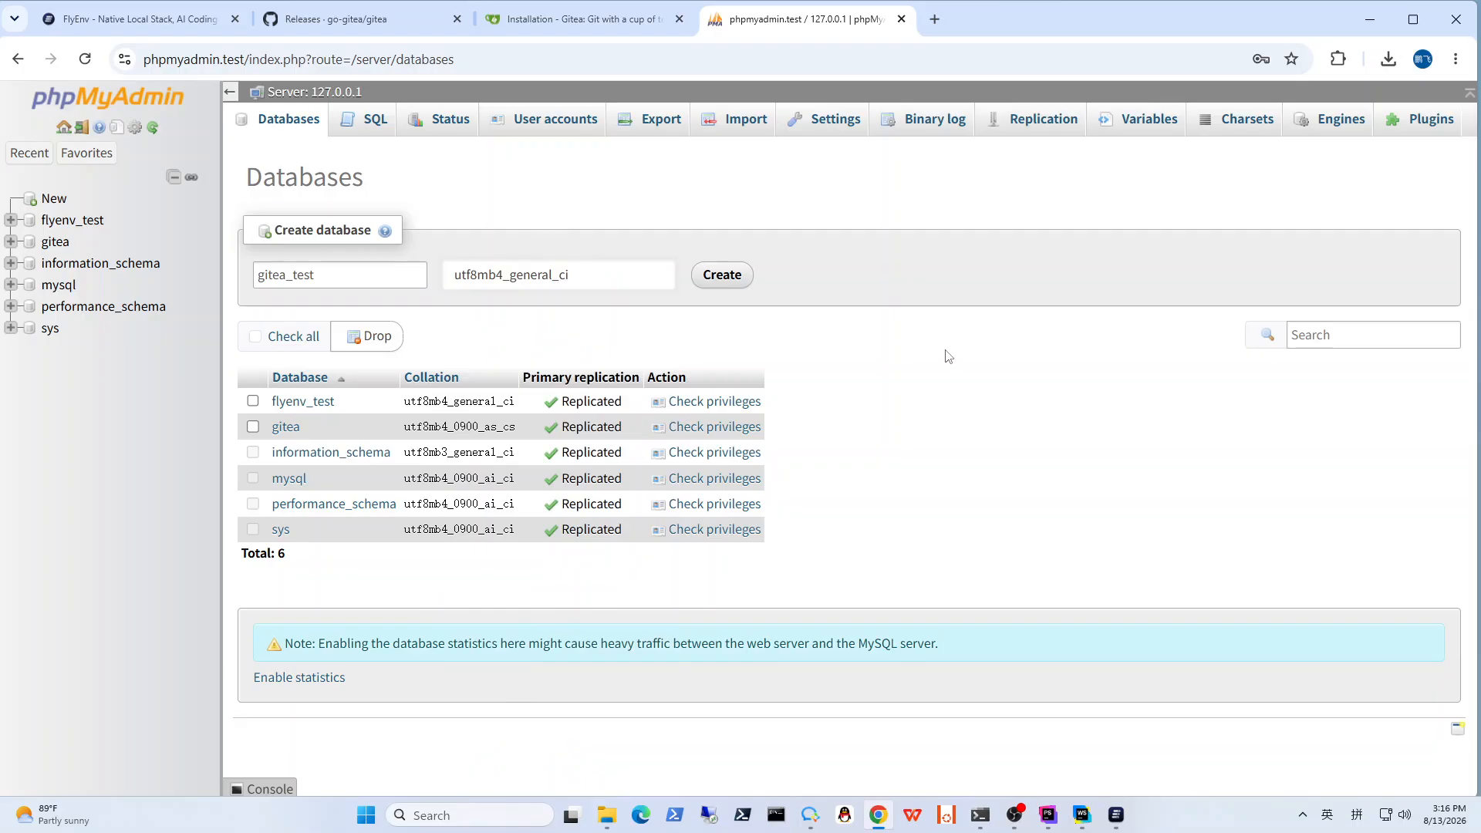
{"action": "left_click", "coordinate": [735, 279]}
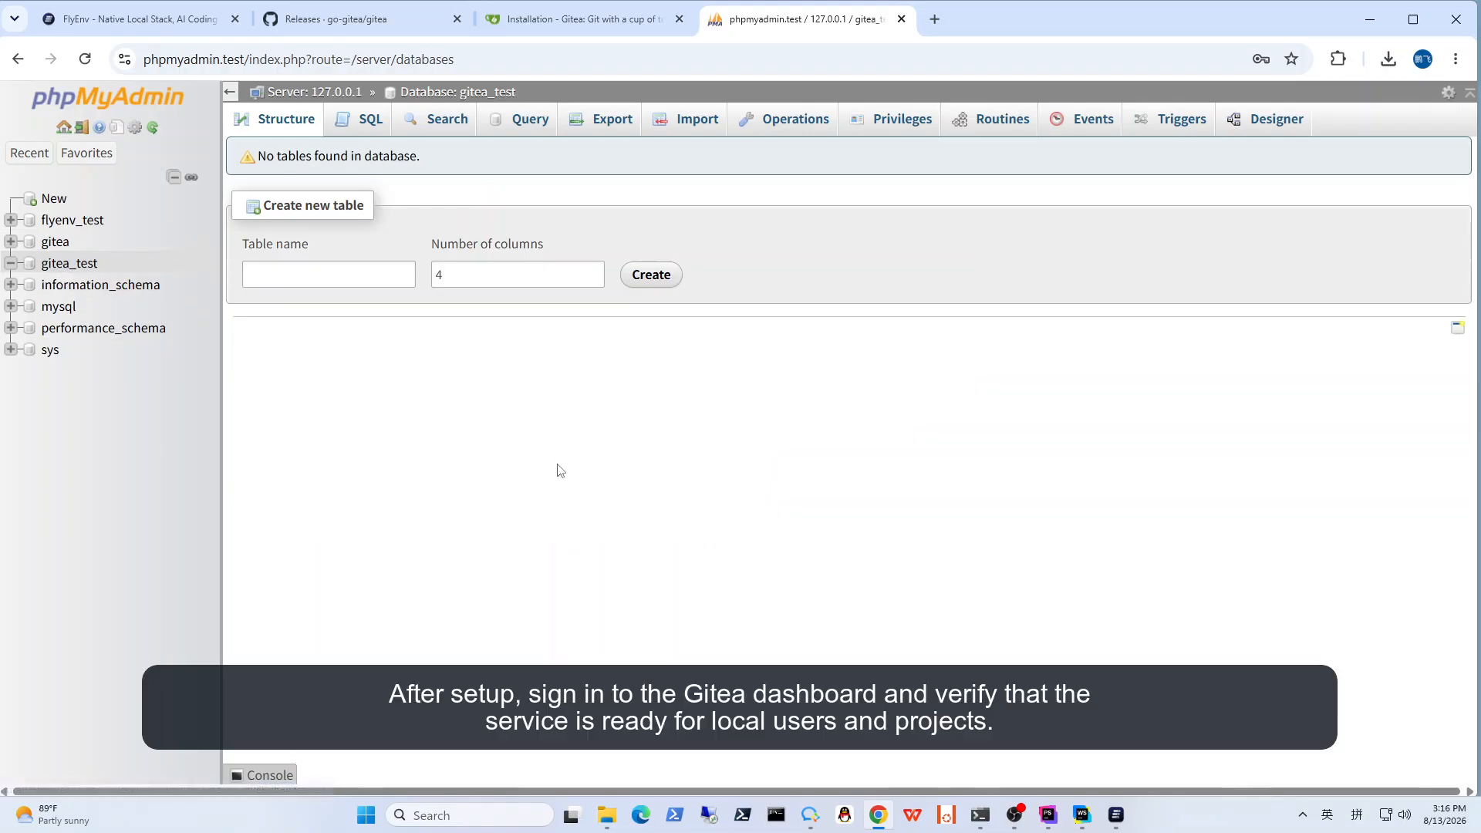
Step: In the Gitea installation page, set the database name to gitea_test and the username to root, and enter the database password
{"action": "left_click", "coordinate": [575, 23]}
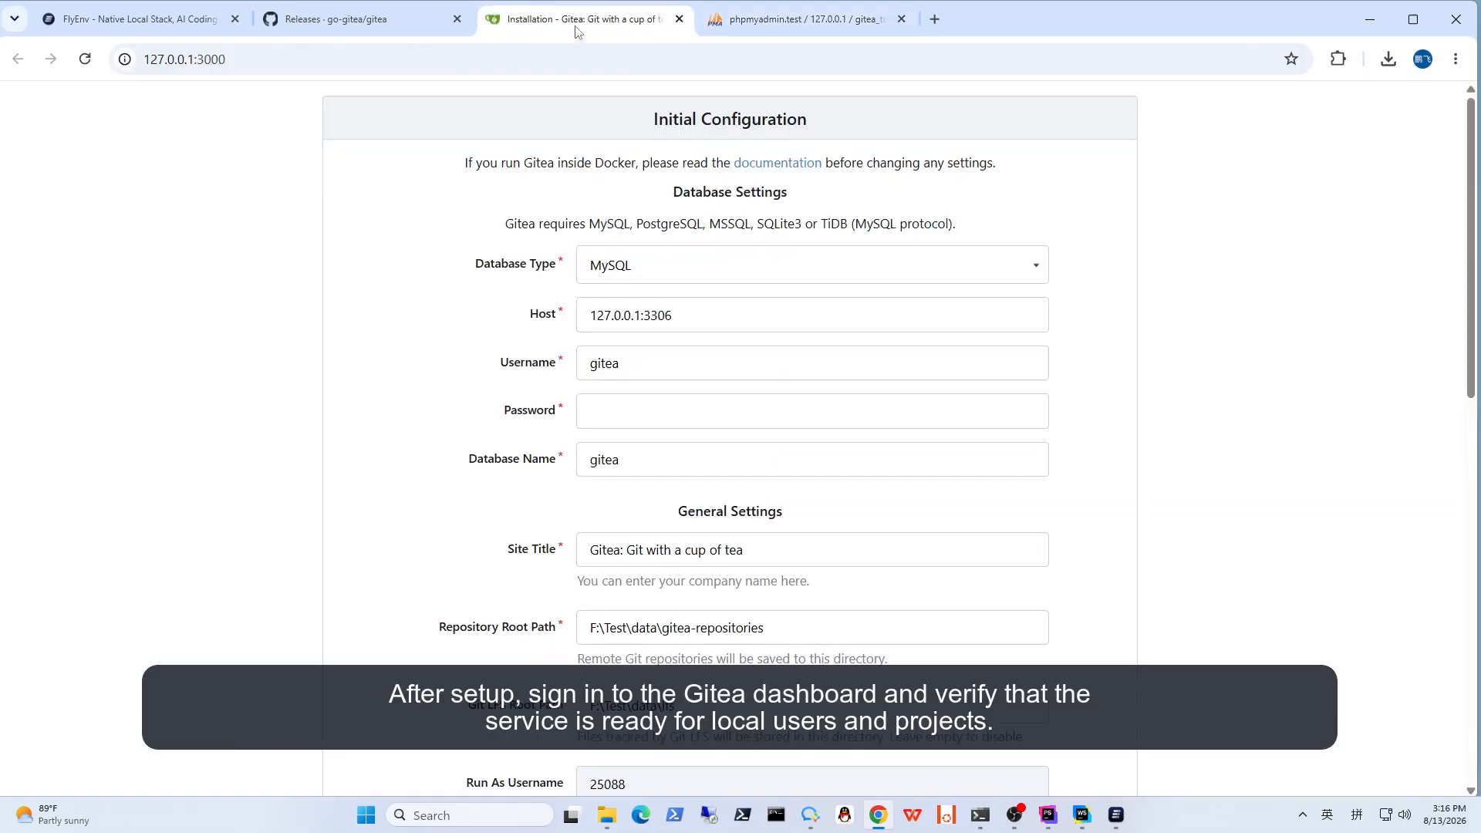
{"action": "left_click", "coordinate": [658, 367]}
{"action": "double_click", "coordinate": [672, 461]}
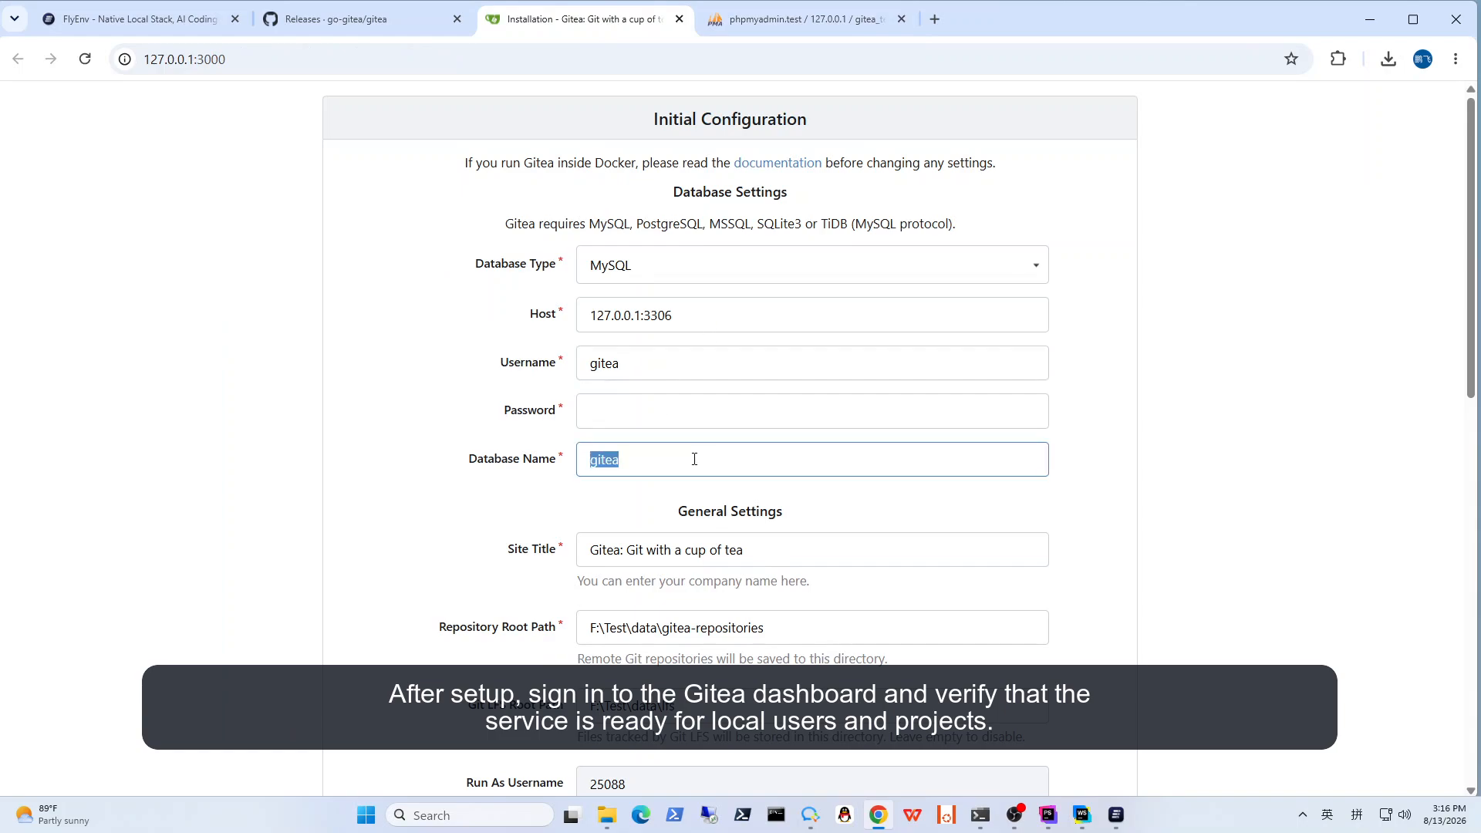
{"action": "type", "text": "gitea_test"}
{"action": "left_click_drag", "start_coordinate": [648, 351], "coordinate": [515, 364]}
{"action": "key", "text": "BackSpace"}
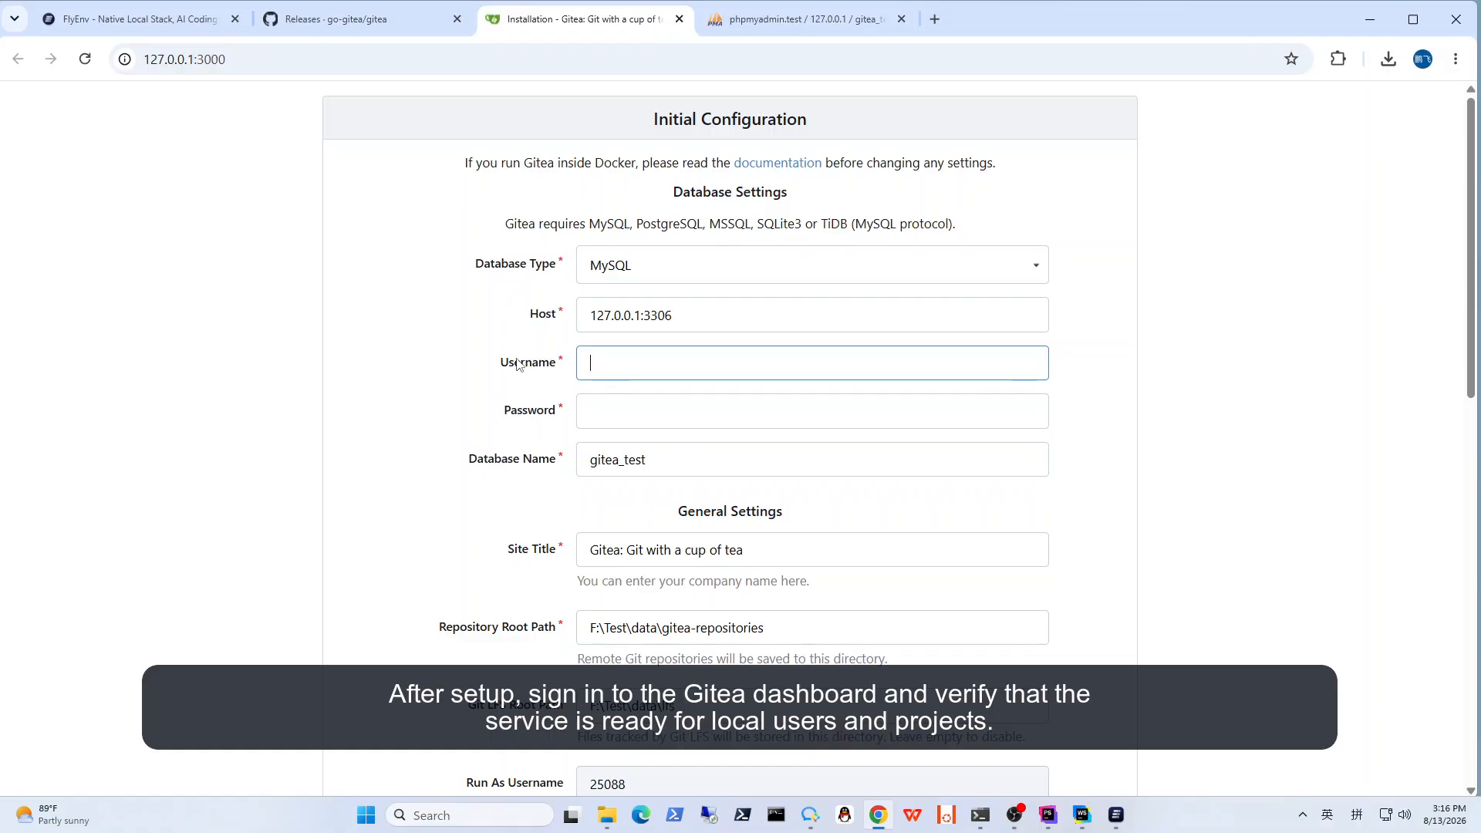
{"action": "type", "text": "root"}
{"action": "key", "text": "Tab"}
{"action": "type", "text": "ro"}
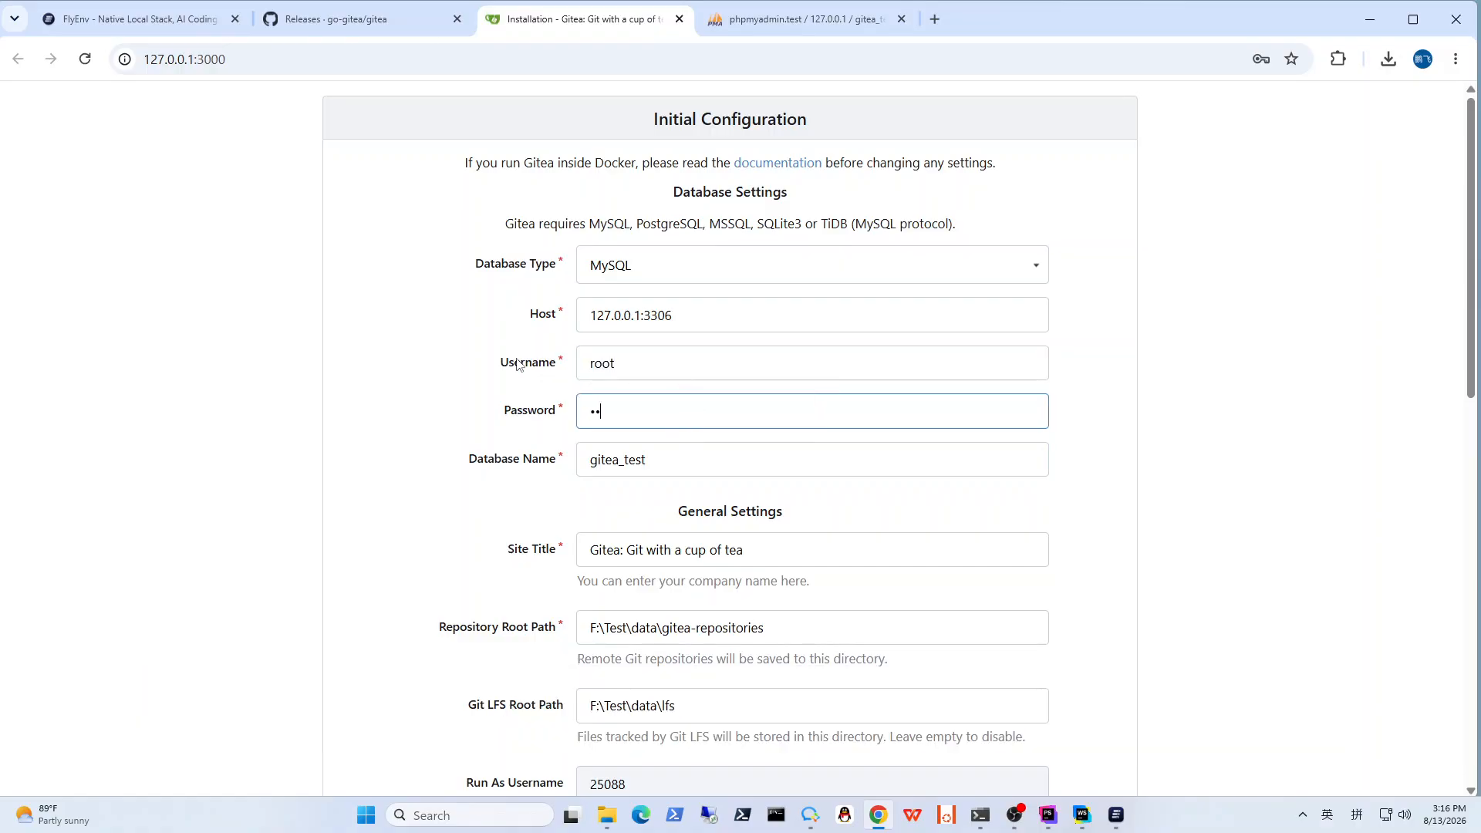
{"action": "left_click", "coordinate": [1197, 418]}
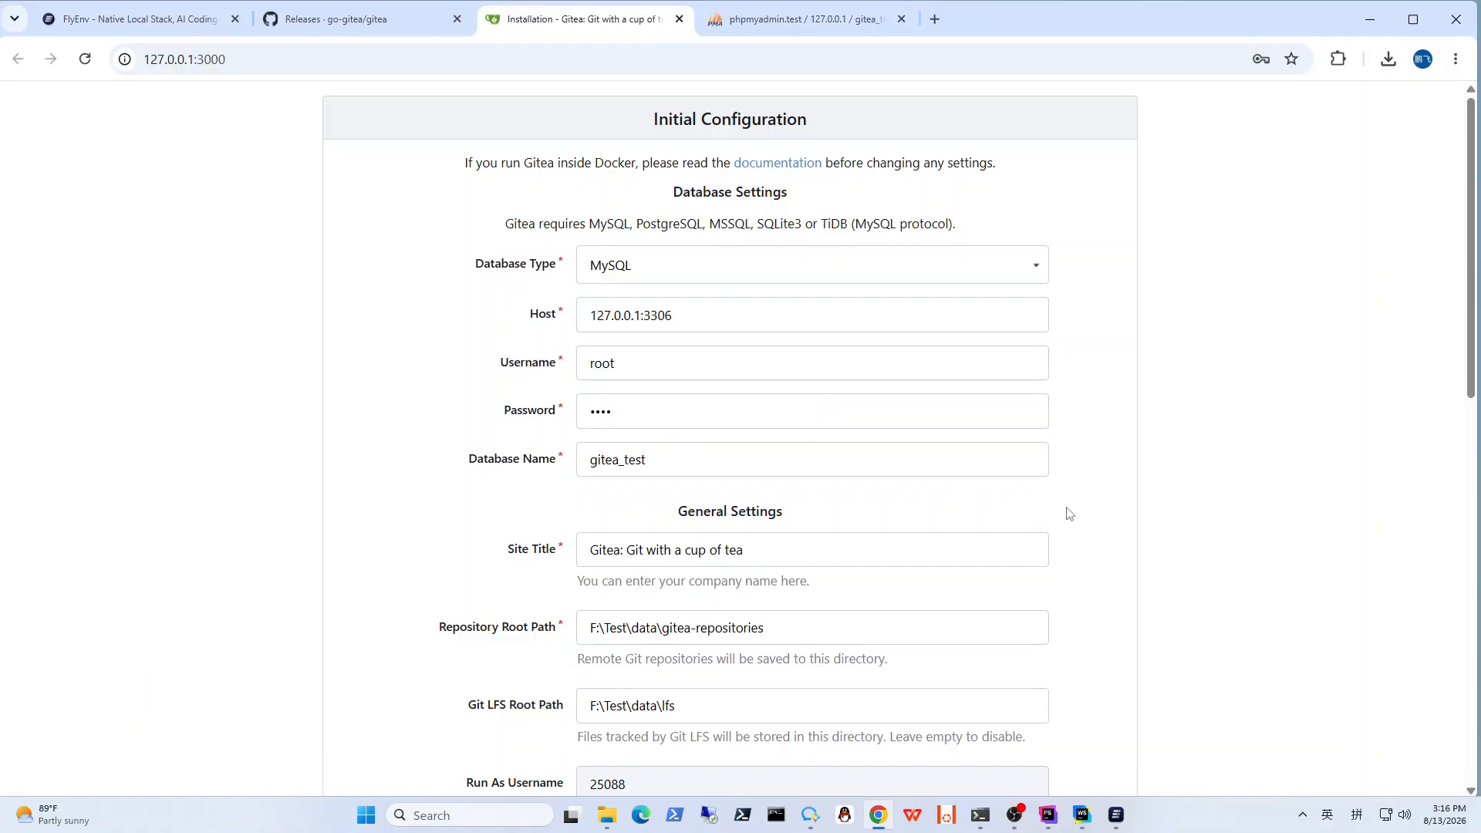
Step: Review the general settings on the Gitea installation page, including repository paths, server domain, HTTP listen port, base URL and log path
{"action": "scroll", "coordinate": [1076, 515], "scroll_direction": "down", "scroll_amount": 1}
{"action": "scroll", "coordinate": [1083, 519], "scroll_direction": "down", "scroll_amount": 1}
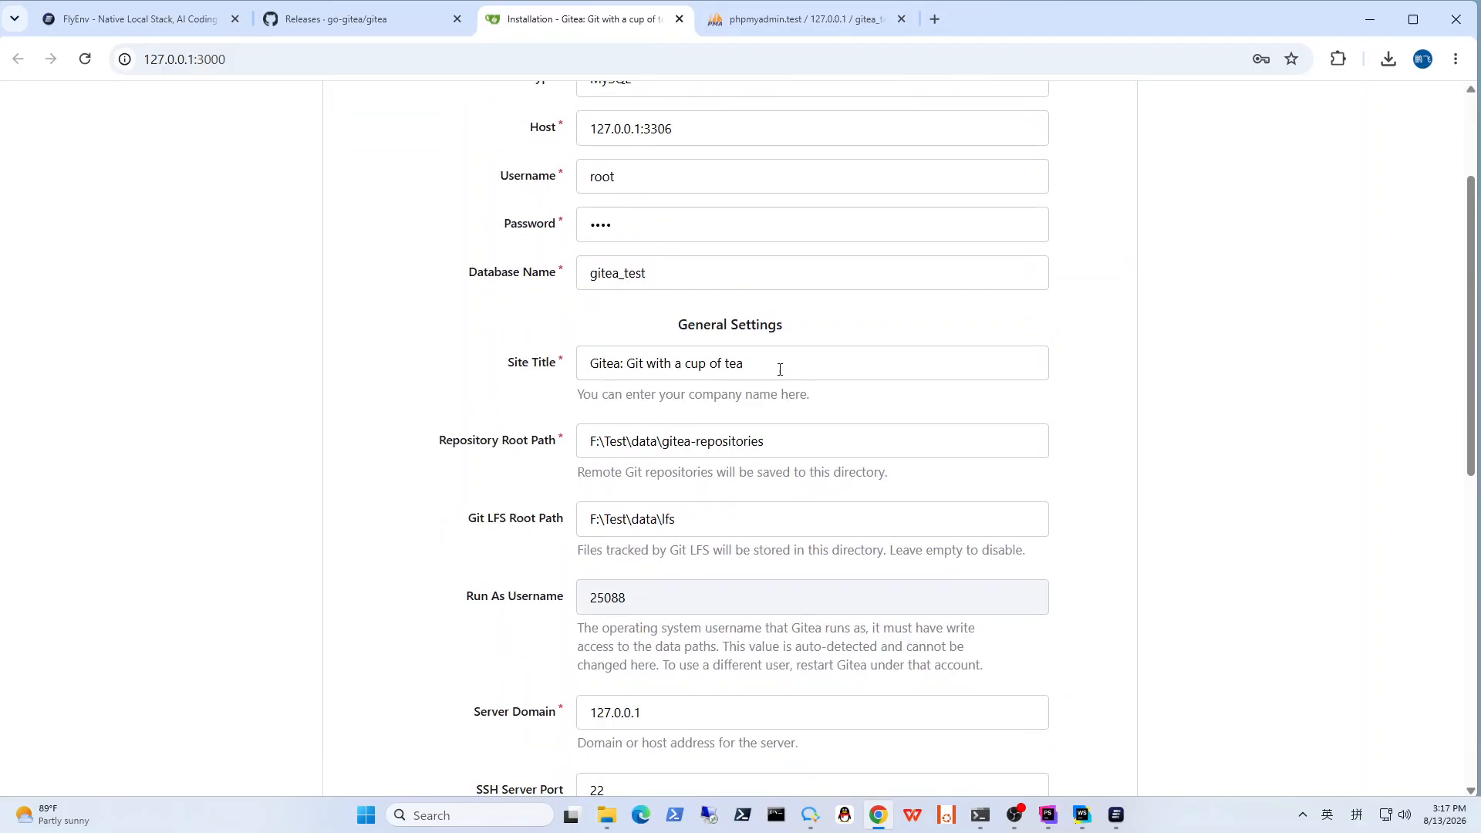
{"action": "scroll", "coordinate": [778, 369], "scroll_direction": "down", "scroll_amount": 1}
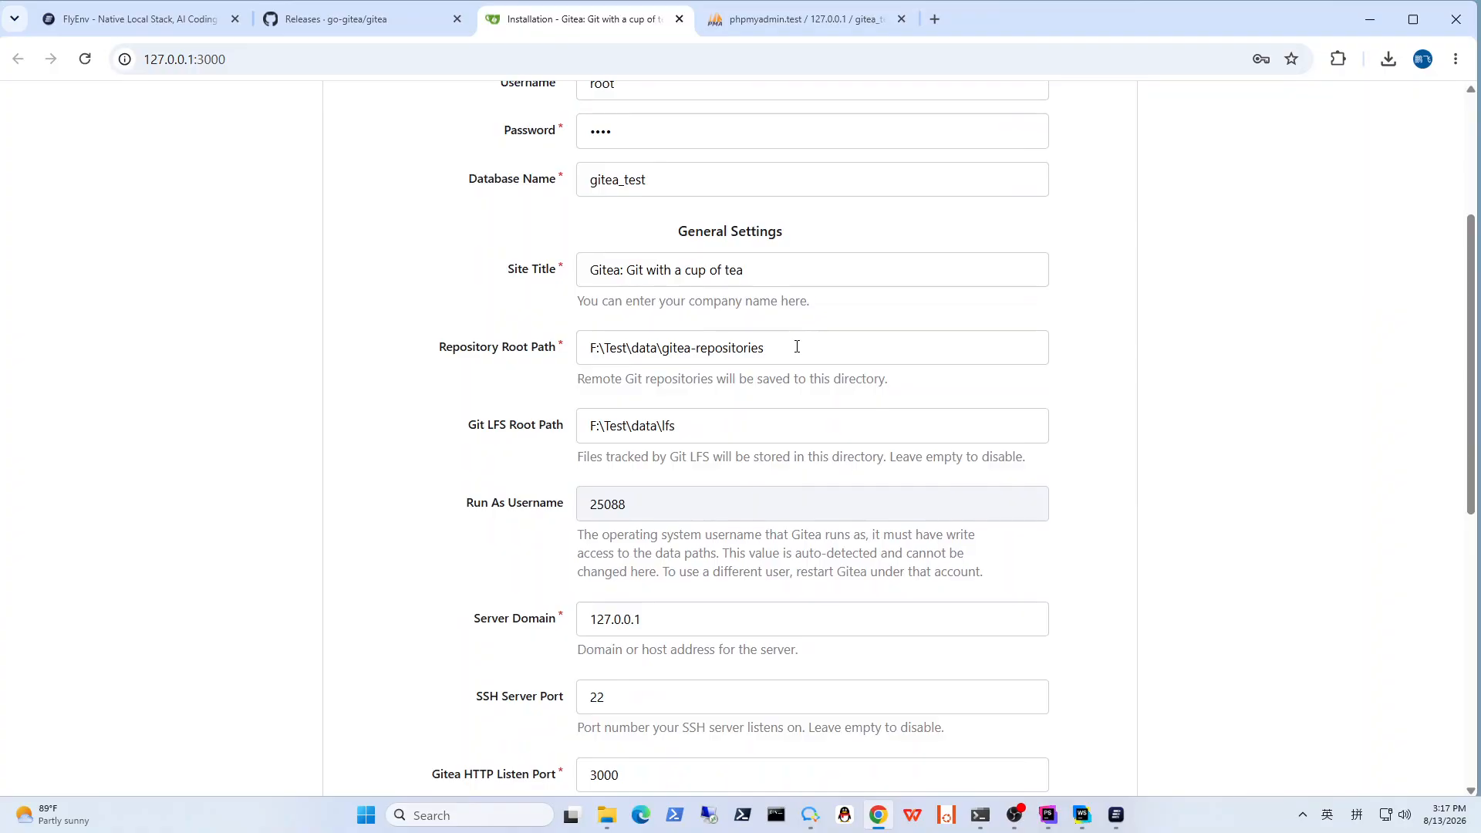
{"action": "scroll", "coordinate": [796, 347], "scroll_direction": "down", "scroll_amount": 3}
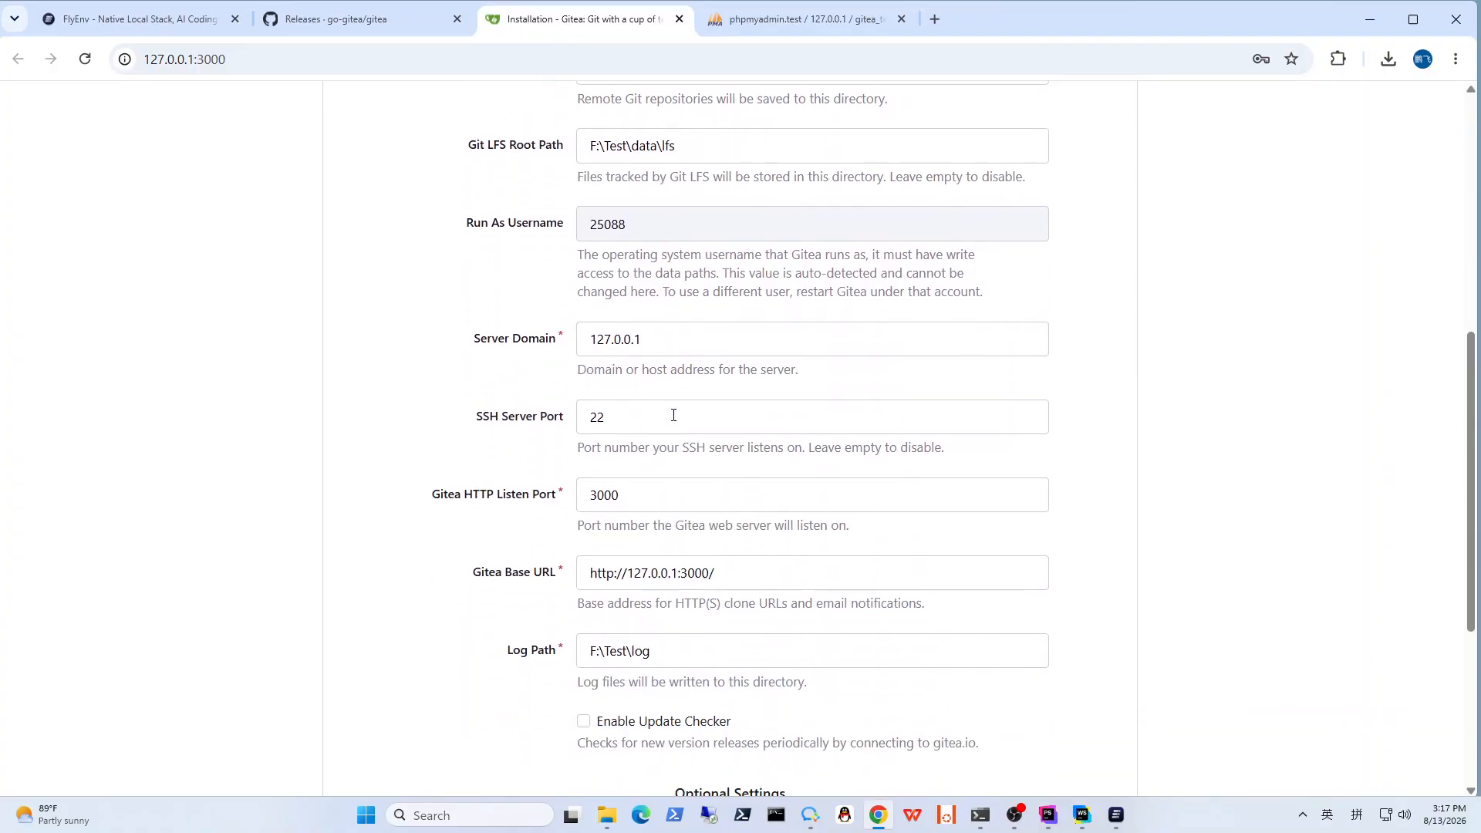
{"action": "scroll", "coordinate": [648, 455], "scroll_direction": "down", "scroll_amount": 1}
{"action": "double_click", "coordinate": [650, 403]}
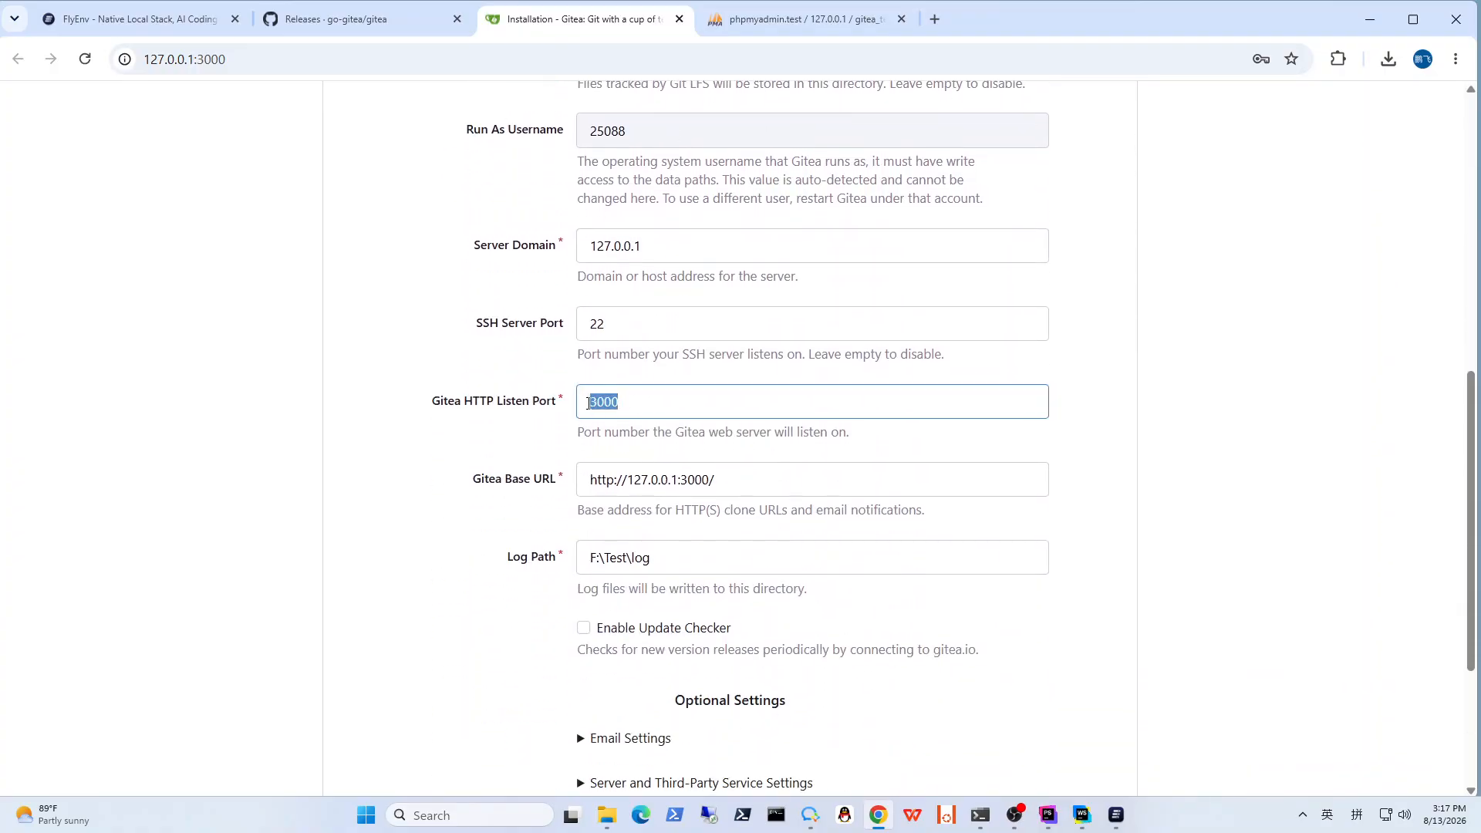
{"action": "left_click", "coordinate": [679, 395]}
{"action": "scroll", "coordinate": [734, 385], "scroll_direction": "down", "scroll_amount": 1}
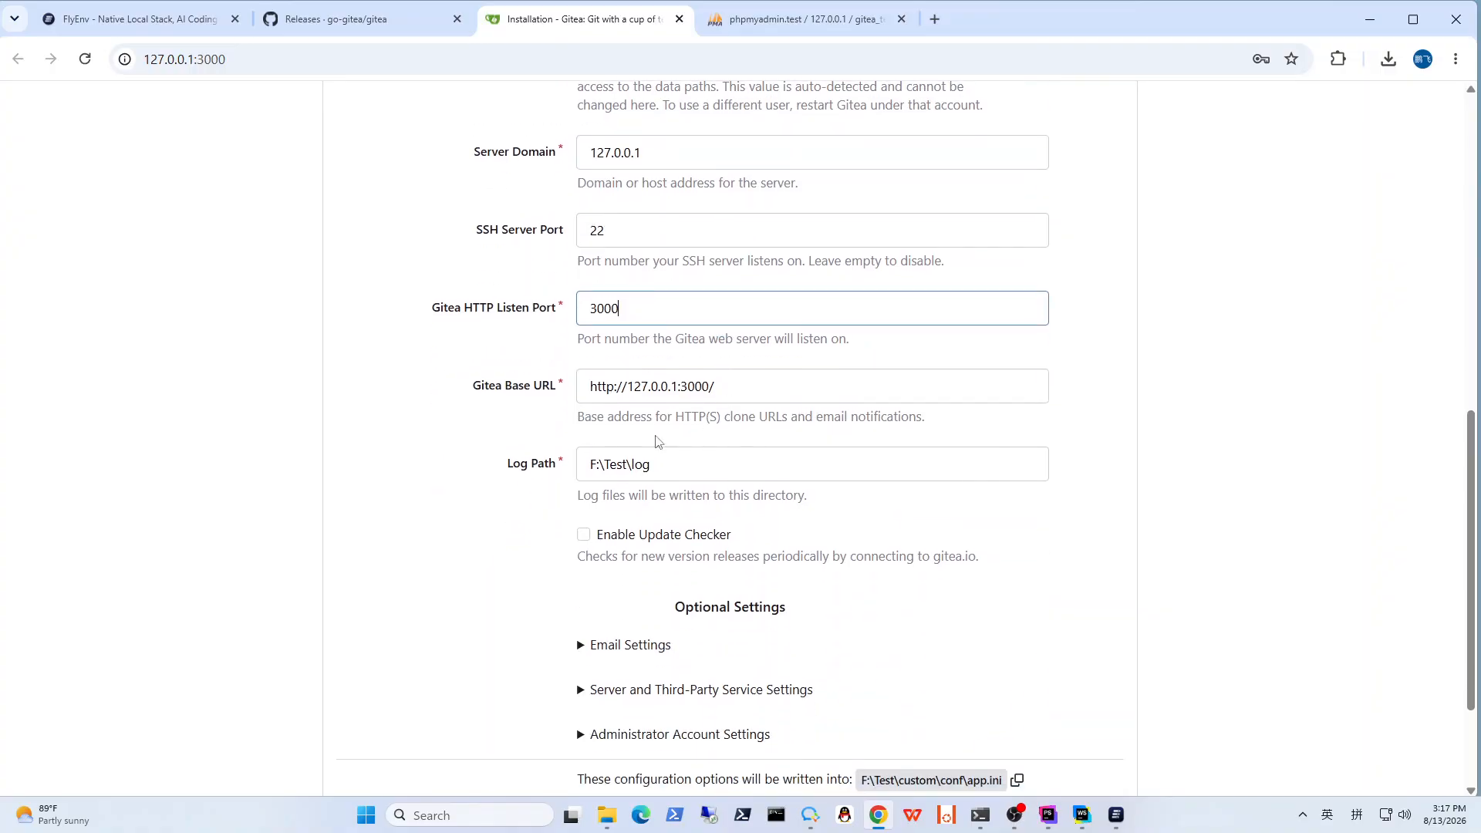
{"action": "scroll", "coordinate": [658, 442], "scroll_direction": "down", "scroll_amount": 1}
{"action": "scroll", "coordinate": [806, 498], "scroll_direction": "down", "scroll_amount": 1}
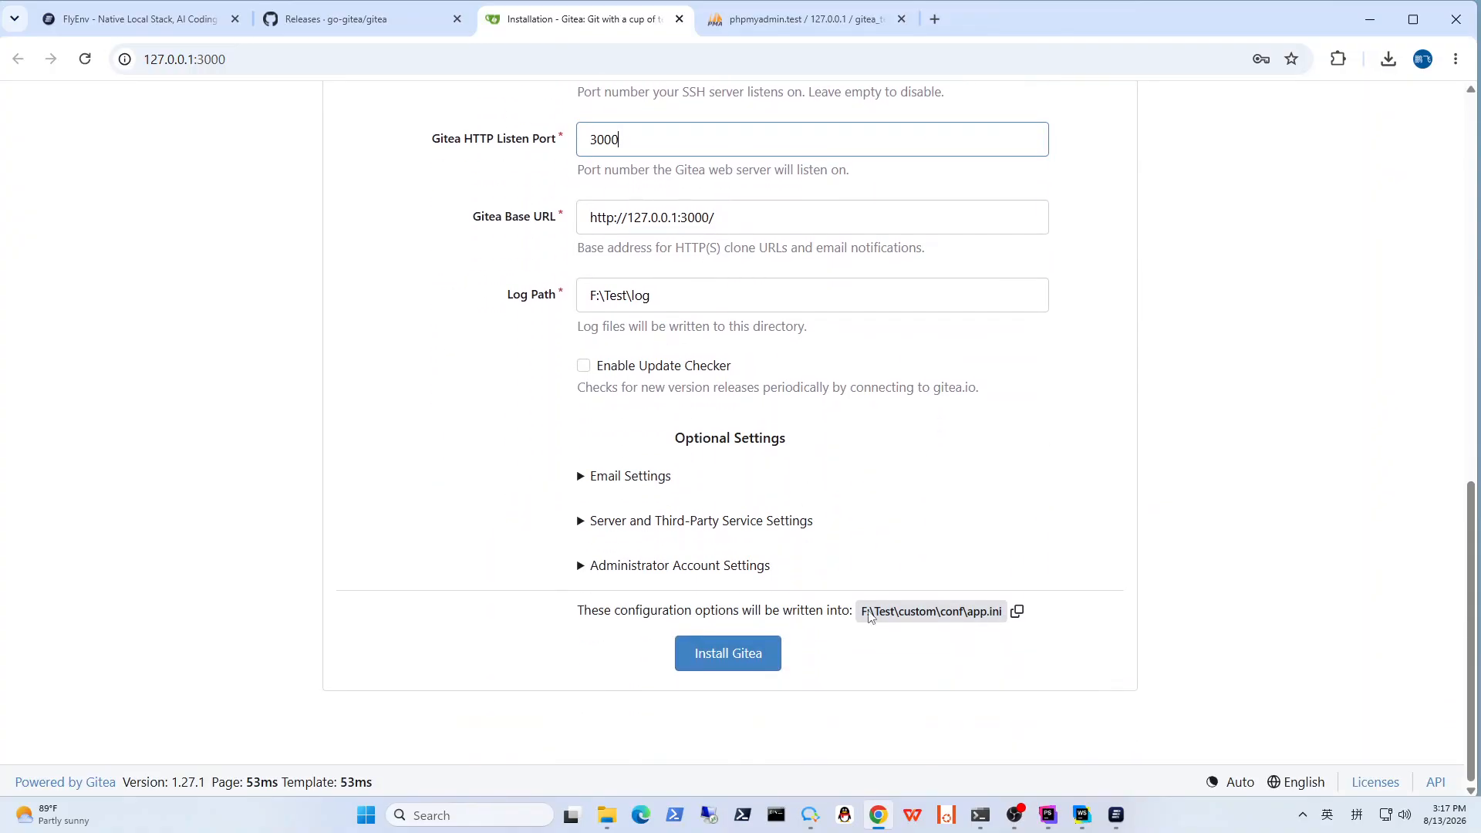
Step: Expand and review the email, server and third-party service, and administrator account settings on the installation page
{"action": "left_click", "coordinate": [628, 486]}
{"action": "scroll", "coordinate": [849, 512], "scroll_direction": "down", "scroll_amount": 4}
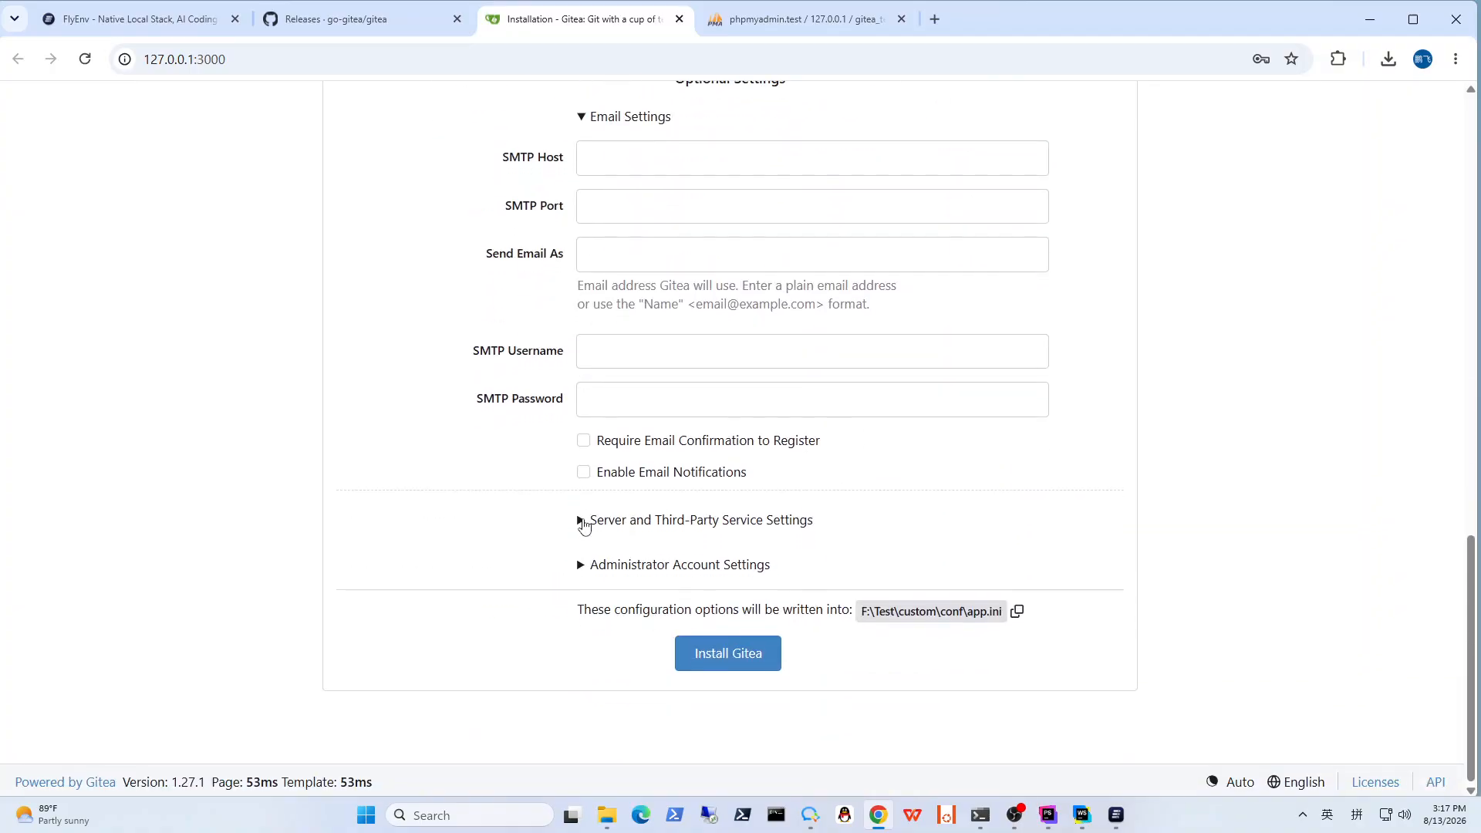
{"action": "left_click", "coordinate": [583, 521]}
{"action": "scroll", "coordinate": [864, 520], "scroll_direction": "down", "scroll_amount": 5}
{"action": "scroll", "coordinate": [696, 479], "scroll_direction": "down", "scroll_amount": 1}
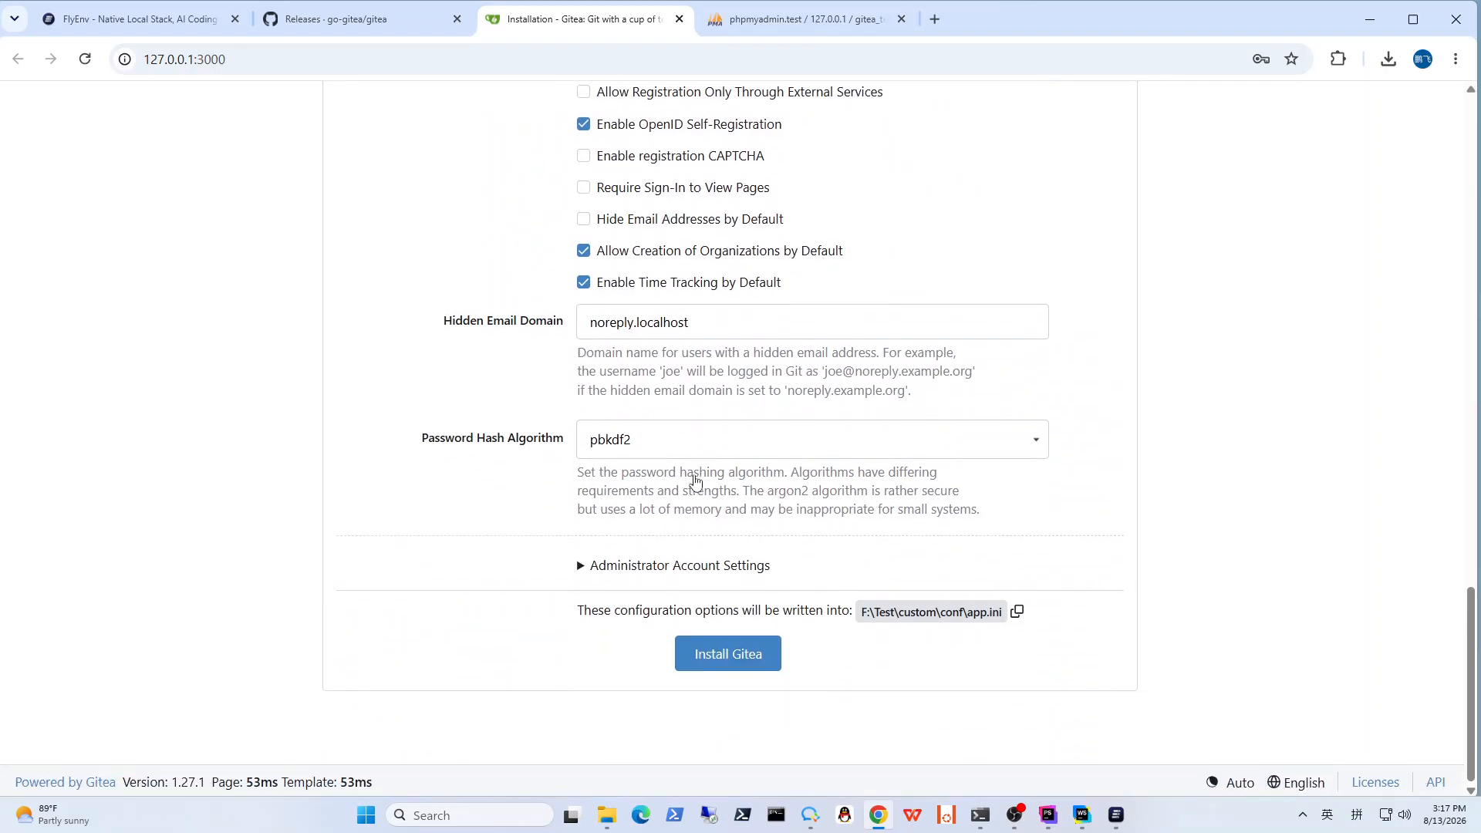
{"action": "left_click", "coordinate": [582, 565]}
{"action": "scroll", "coordinate": [840, 548], "scroll_direction": "down", "scroll_amount": 3}
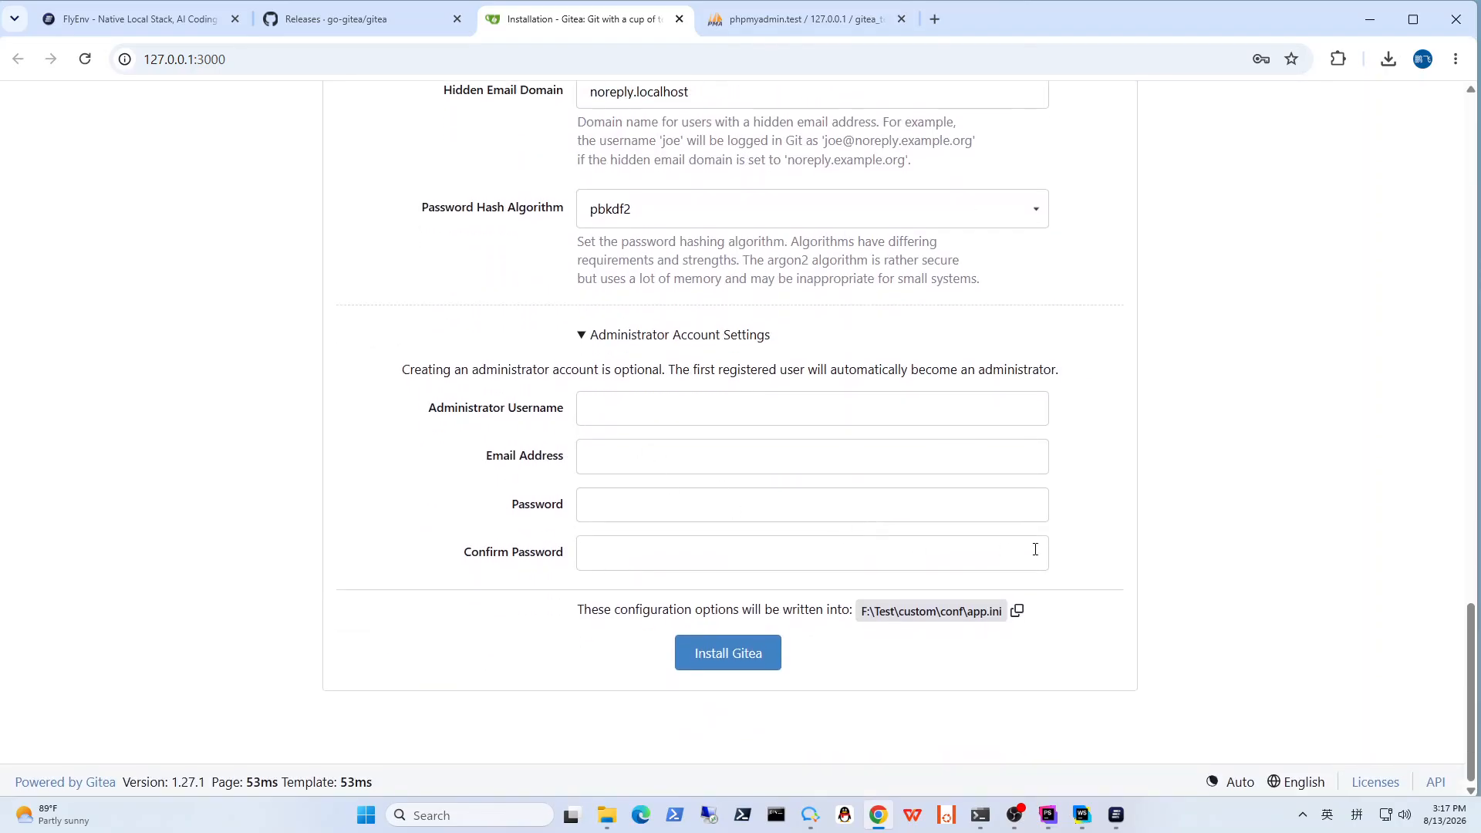
{"action": "scroll", "coordinate": [1065, 549], "scroll_direction": "up", "scroll_amount": 20}
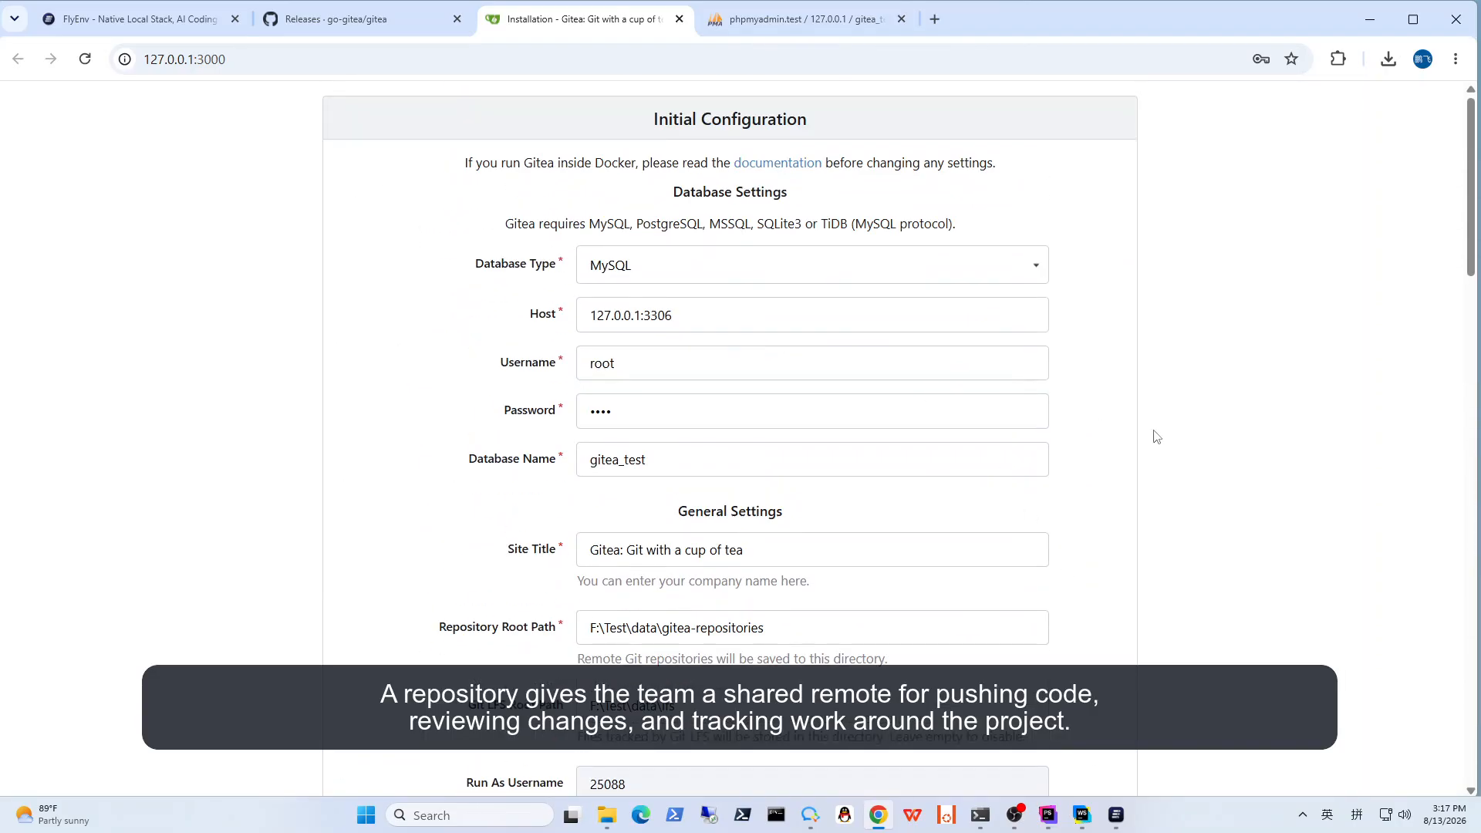
{"action": "scroll", "coordinate": [1094, 465], "scroll_direction": "down", "scroll_amount": 20}
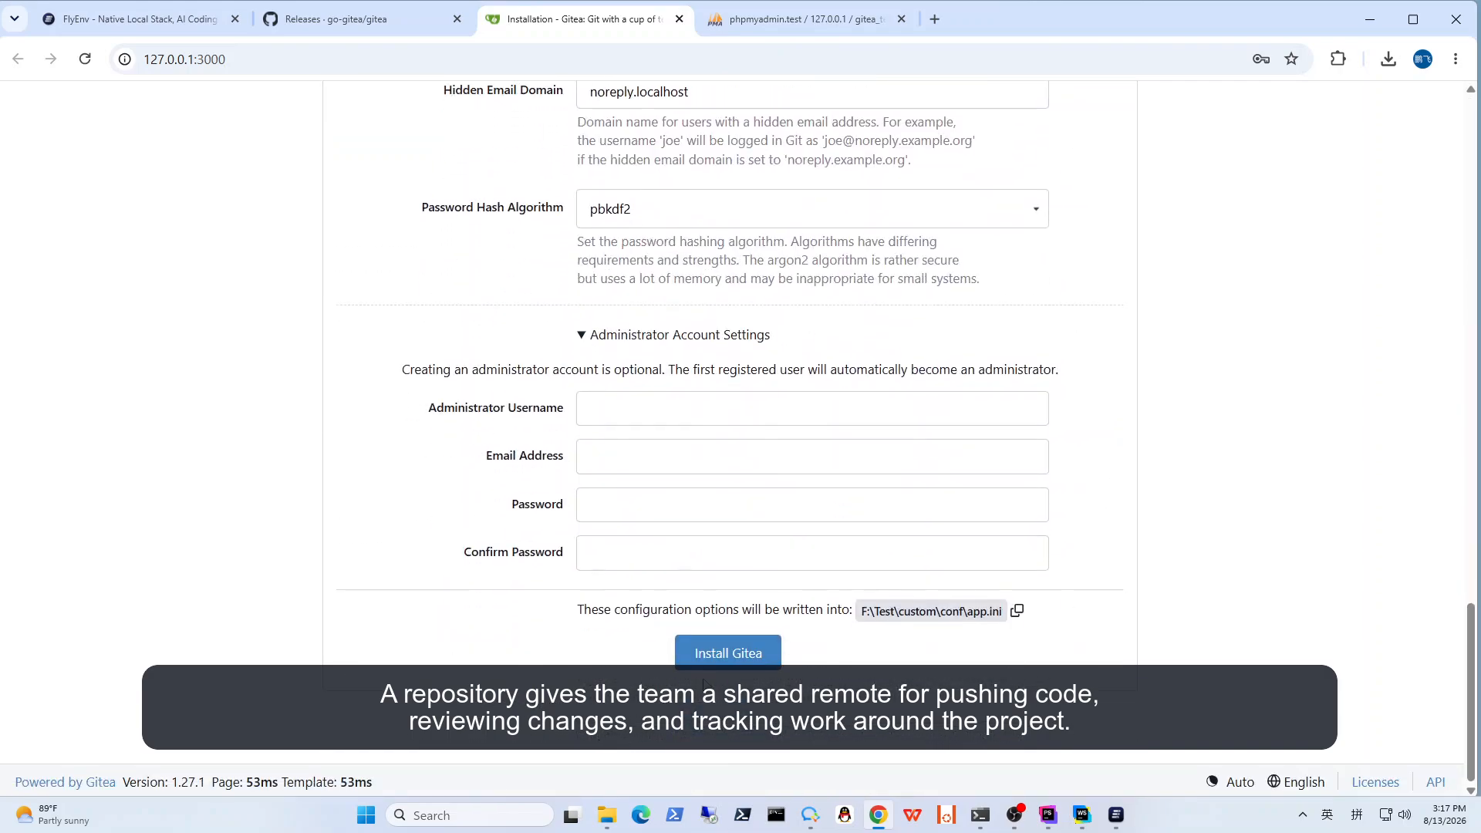
Step: Install Gitea with the configured settings and dismiss the browser's password warning
{"action": "left_click", "coordinate": [703, 663]}
{"action": "scroll", "coordinate": [1039, 550], "scroll_direction": "up", "scroll_amount": 20}
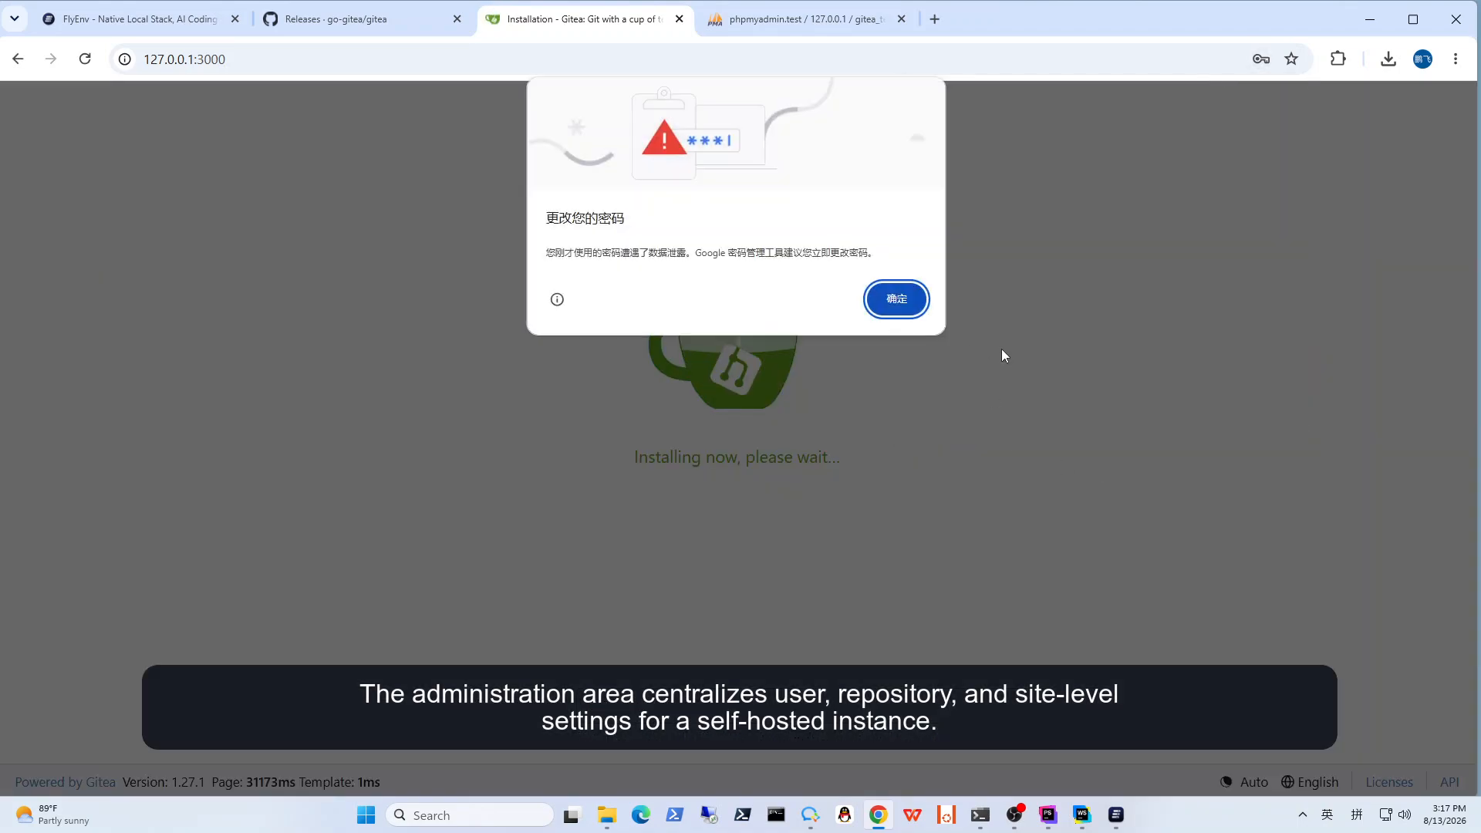
{"action": "left_click", "coordinate": [899, 303]}
{"action": "left_click", "coordinate": [947, 345]}
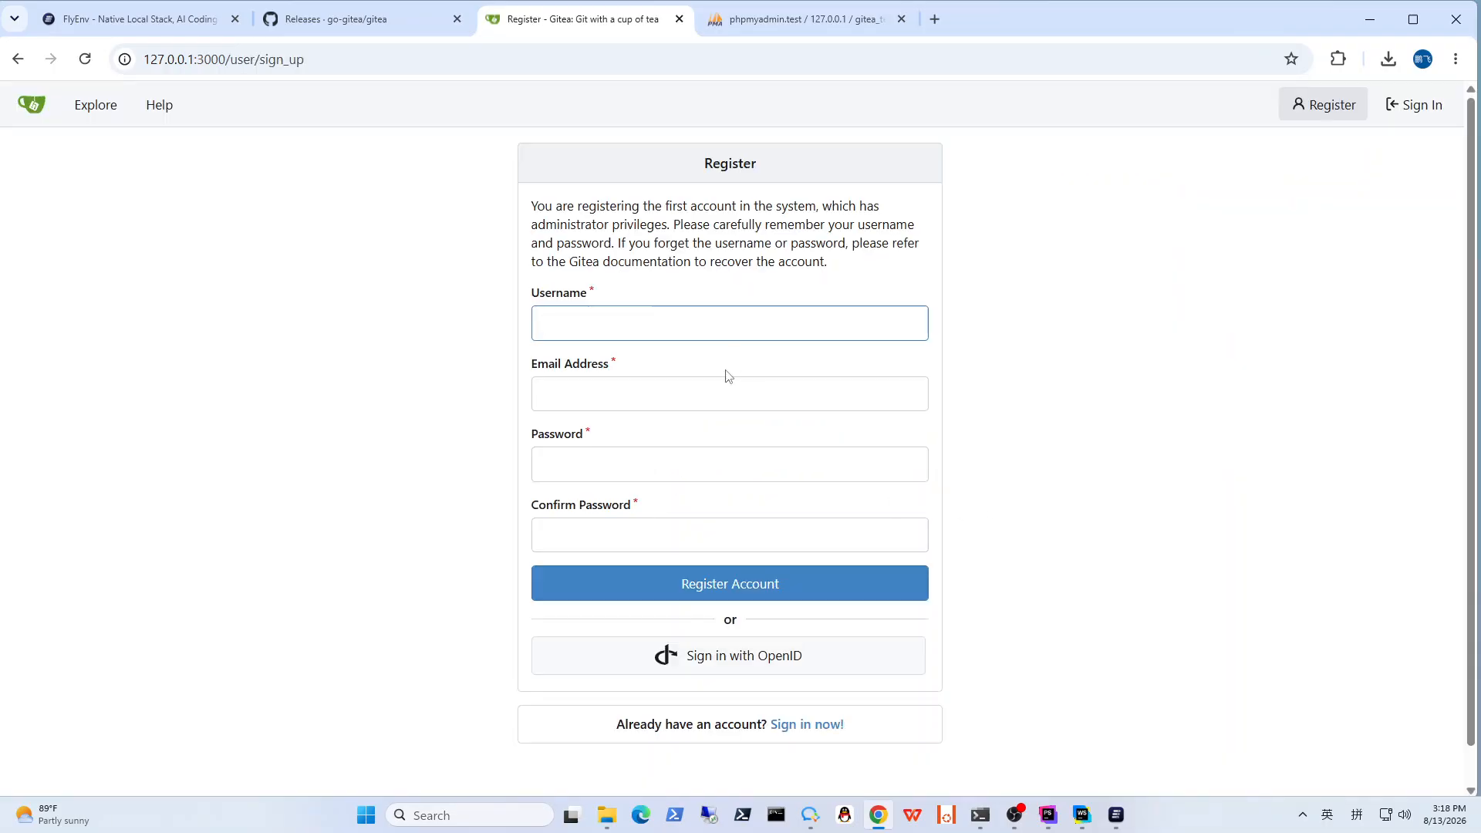
Step: Fill in the registration form with username useradmin, the email address, the account password and its confirmation, and submit it
{"action": "left_click", "coordinate": [697, 332]}
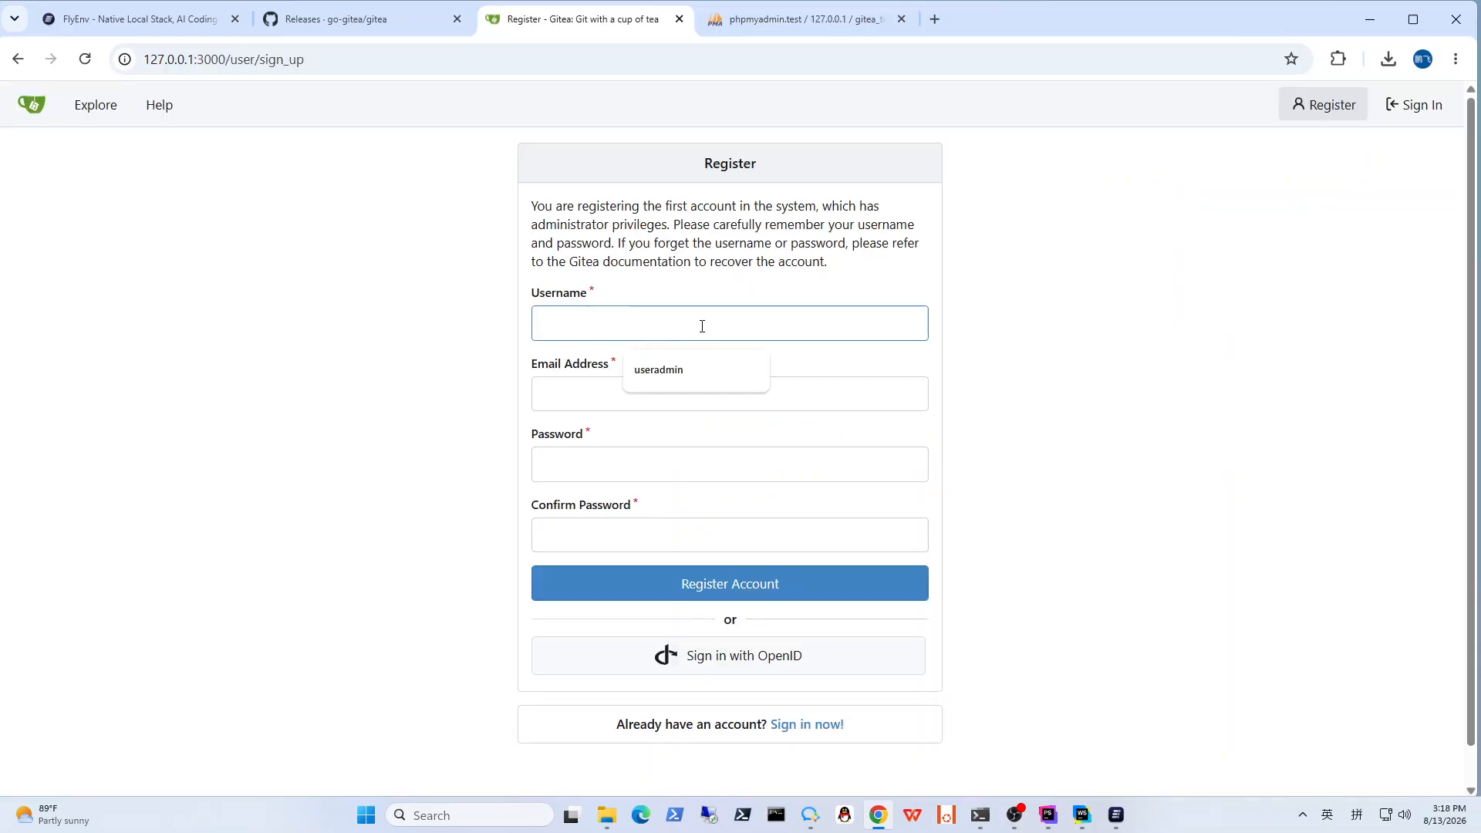
{"action": "left_click", "coordinate": [681, 379]}
{"action": "left_click", "coordinate": [679, 390]}
{"action": "left_click", "coordinate": [641, 441]}
{"action": "left_click", "coordinate": [628, 455]}
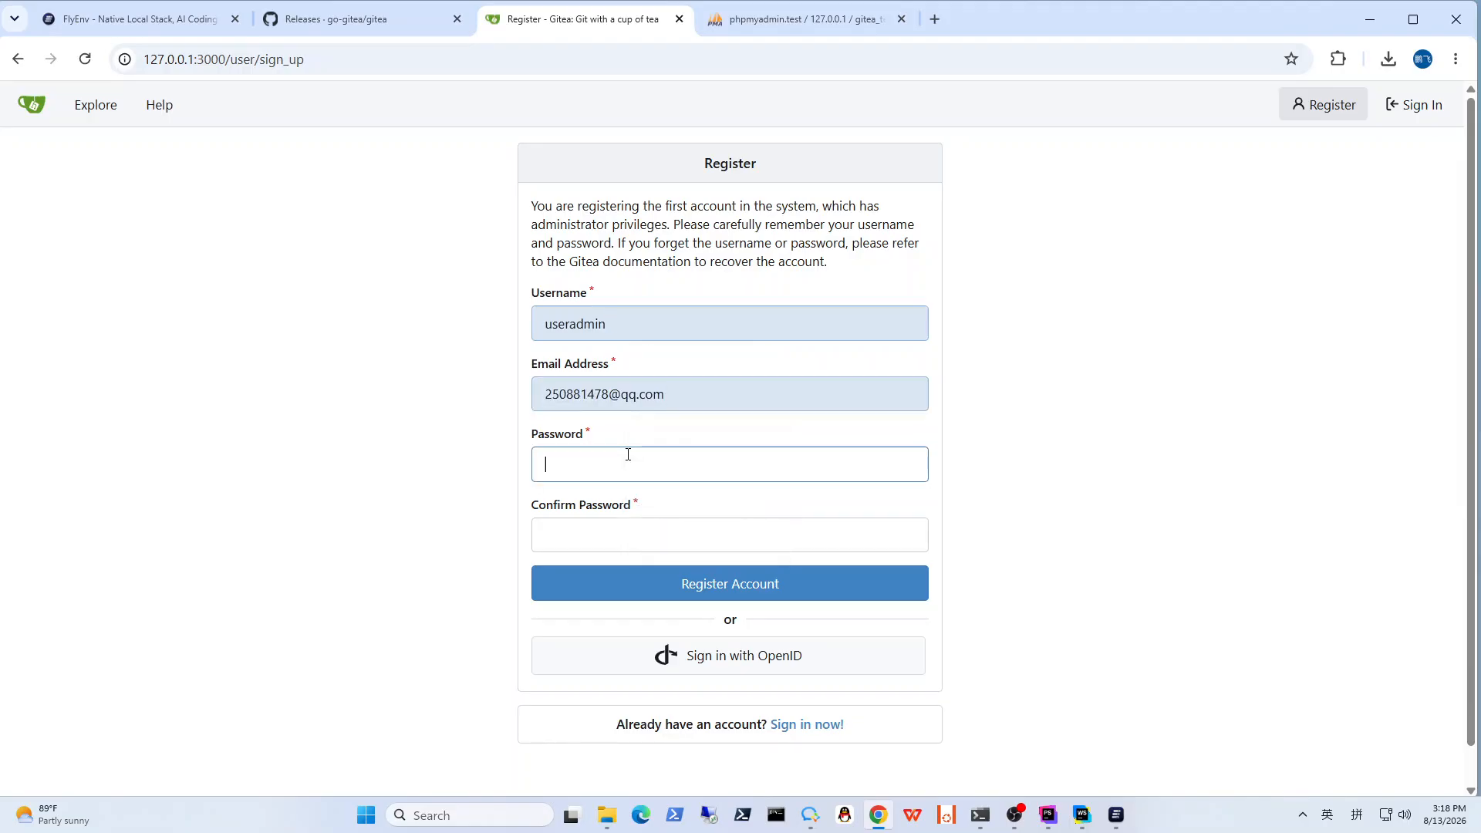
{"action": "type", "text": "123456"}
{"action": "left_click", "coordinate": [663, 544]}
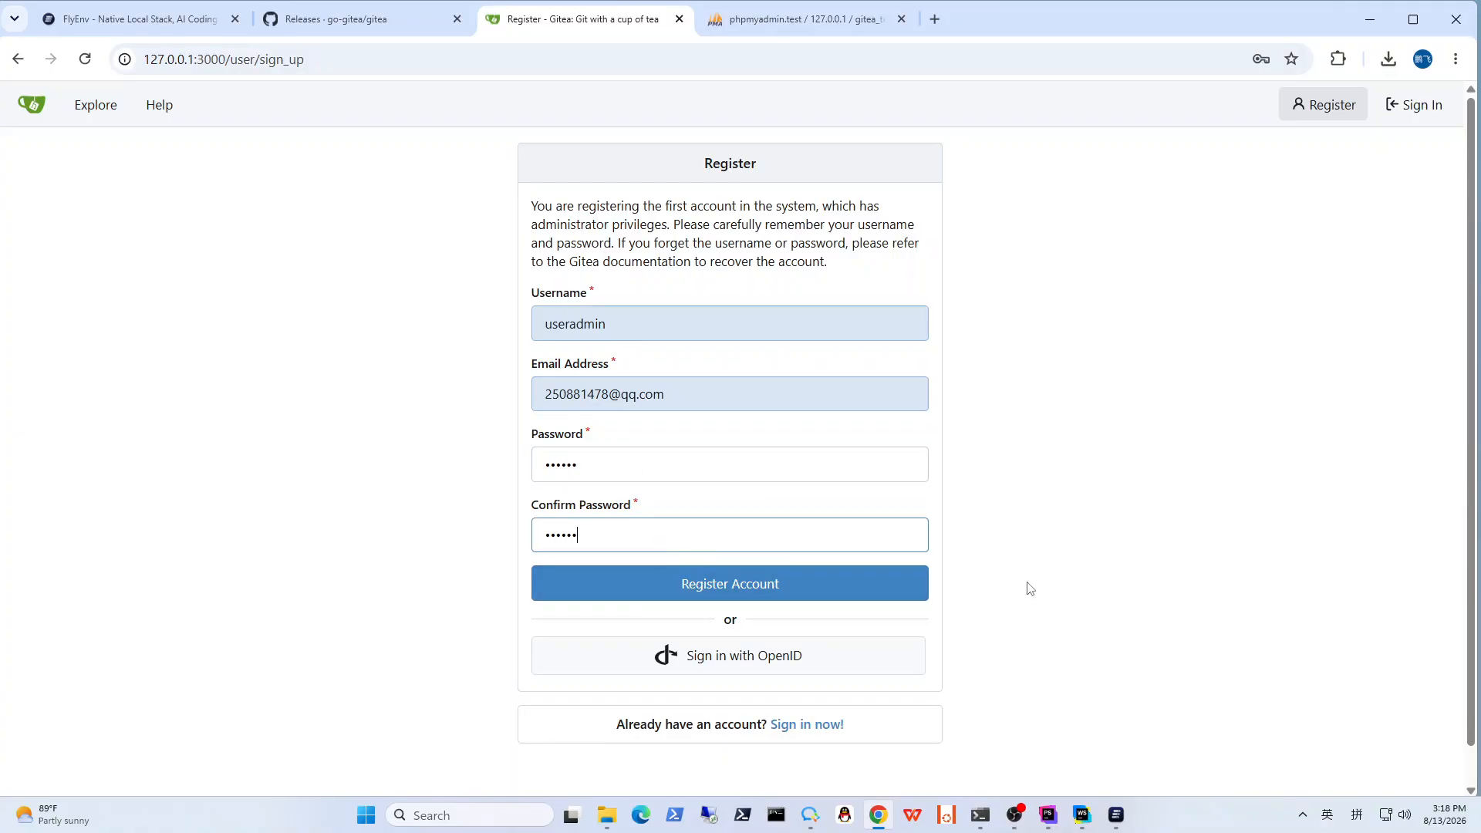
{"action": "type", "text": "123456"}
{"action": "left_click", "coordinate": [810, 595]}
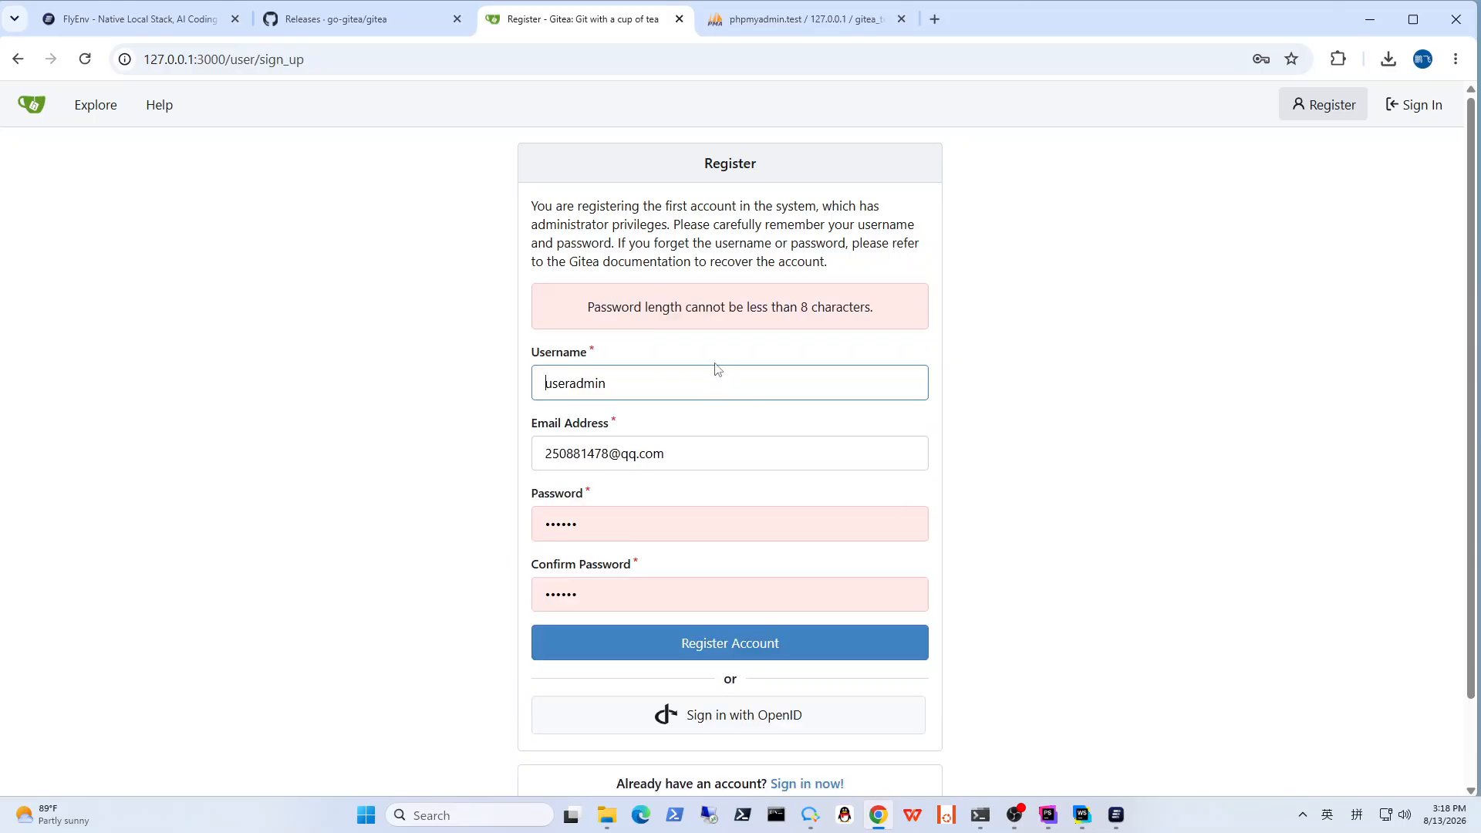
Step: Lengthen the account password and its confirmation to at least 8 characters and register the account
{"action": "left_click", "coordinate": [675, 519]}
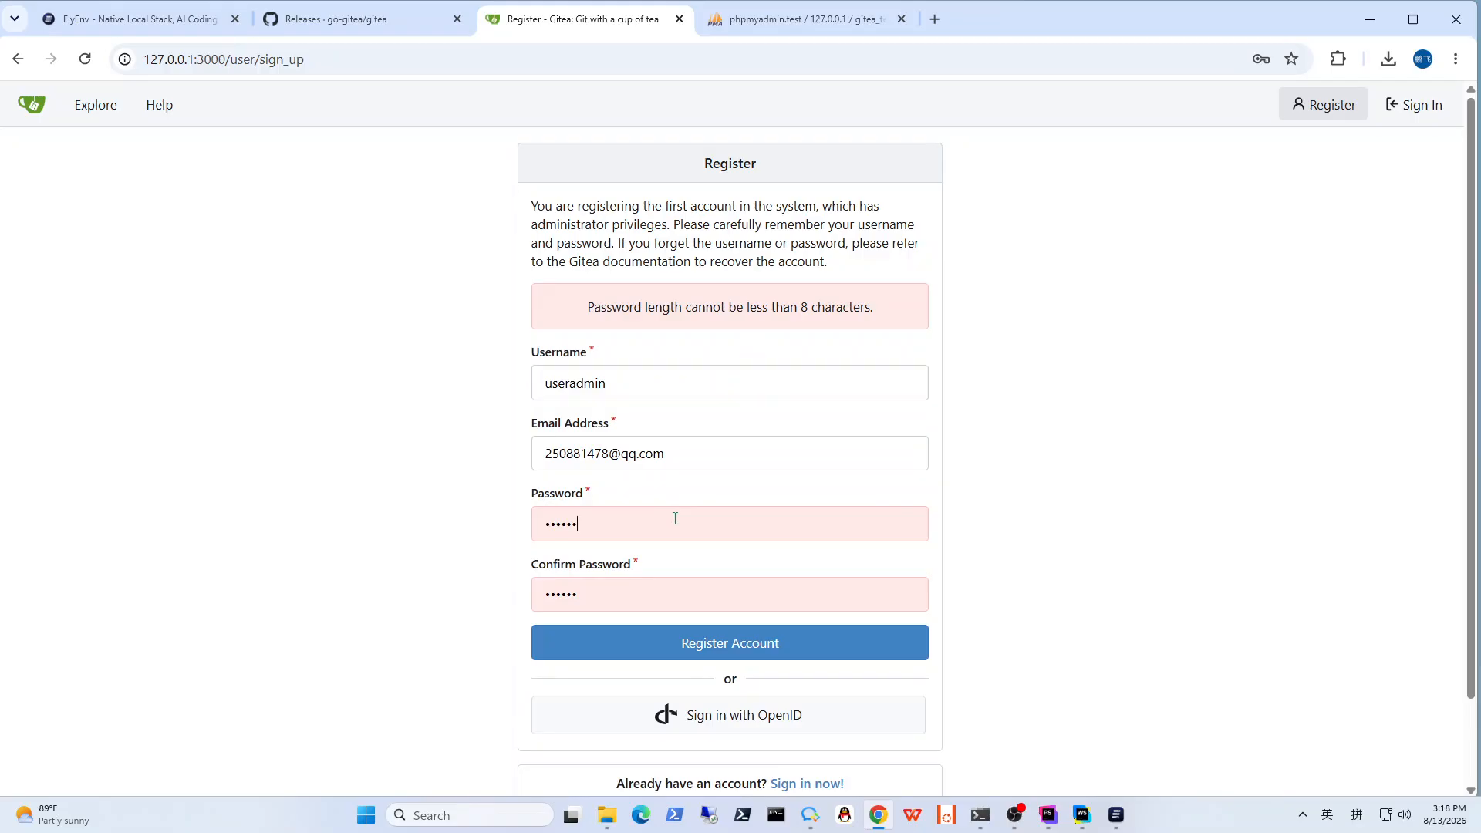
{"action": "type", "text": "78"}
{"action": "left_click", "coordinate": [766, 648]}
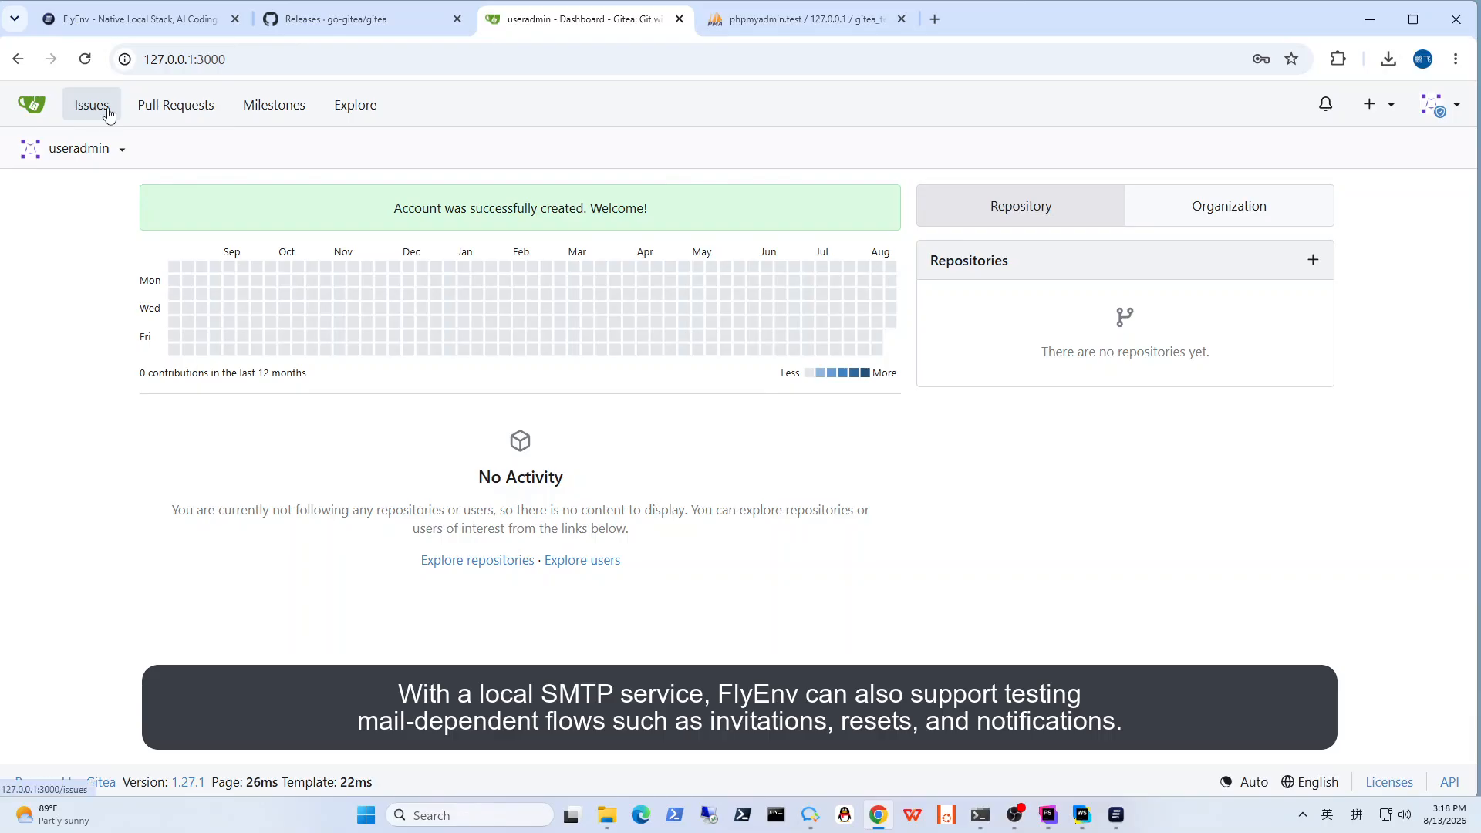
Step: Open the SSH / GPG keys page in the user settings and examine the form for adding an SSH key
{"action": "left_click", "coordinate": [105, 149]}
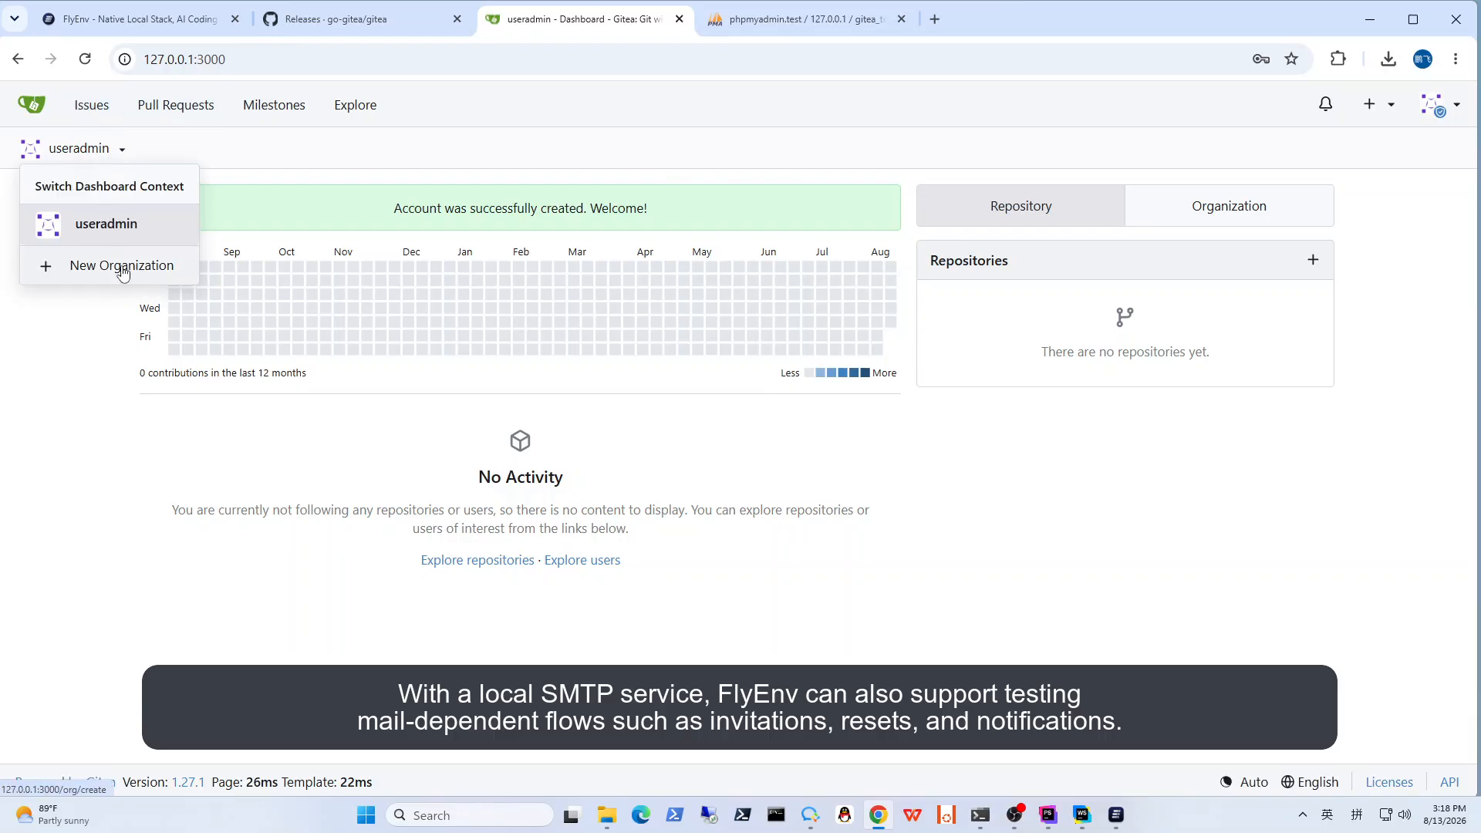
{"action": "left_click", "coordinate": [1436, 107]}
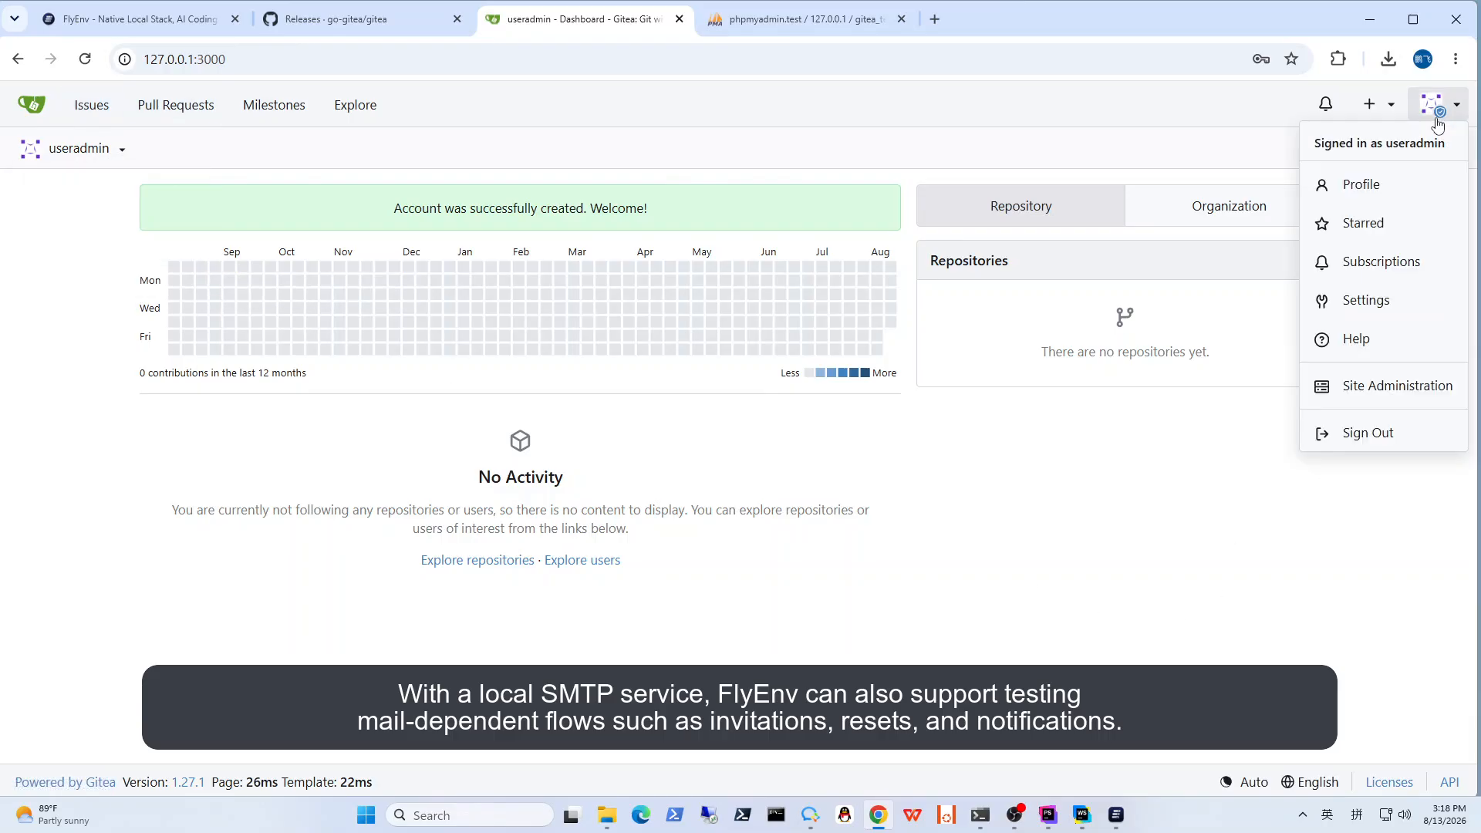
{"action": "left_click", "coordinate": [1365, 300]}
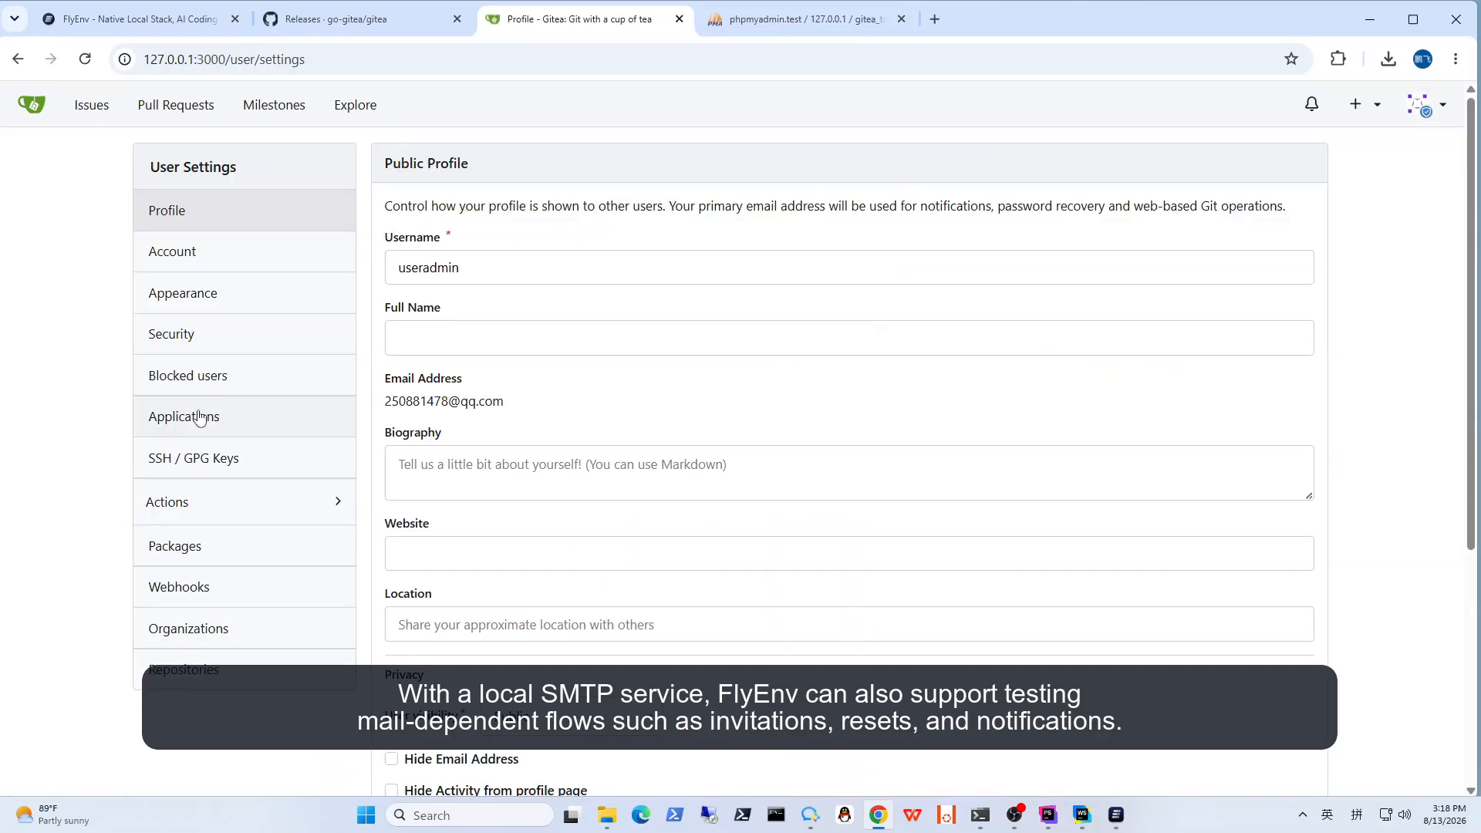
{"action": "left_click", "coordinate": [224, 460]}
{"action": "left_click_drag", "start_coordinate": [388, 164], "coordinate": [571, 168]}
{"action": "left_click", "coordinate": [1290, 163]}
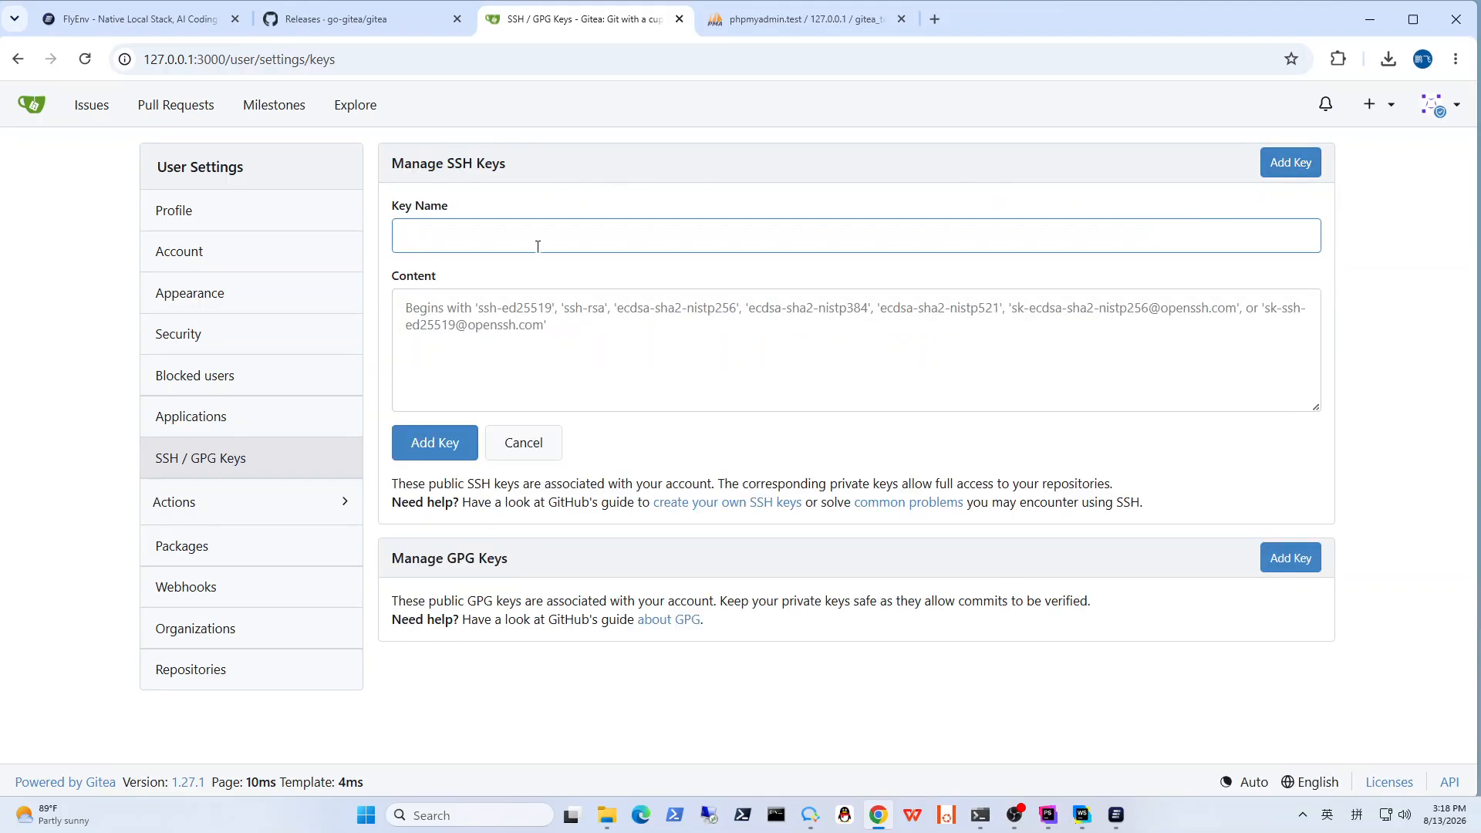
{"action": "left_click", "coordinate": [544, 325]}
{"action": "left_click", "coordinate": [545, 232]}
{"action": "left_click", "coordinate": [590, 384]}
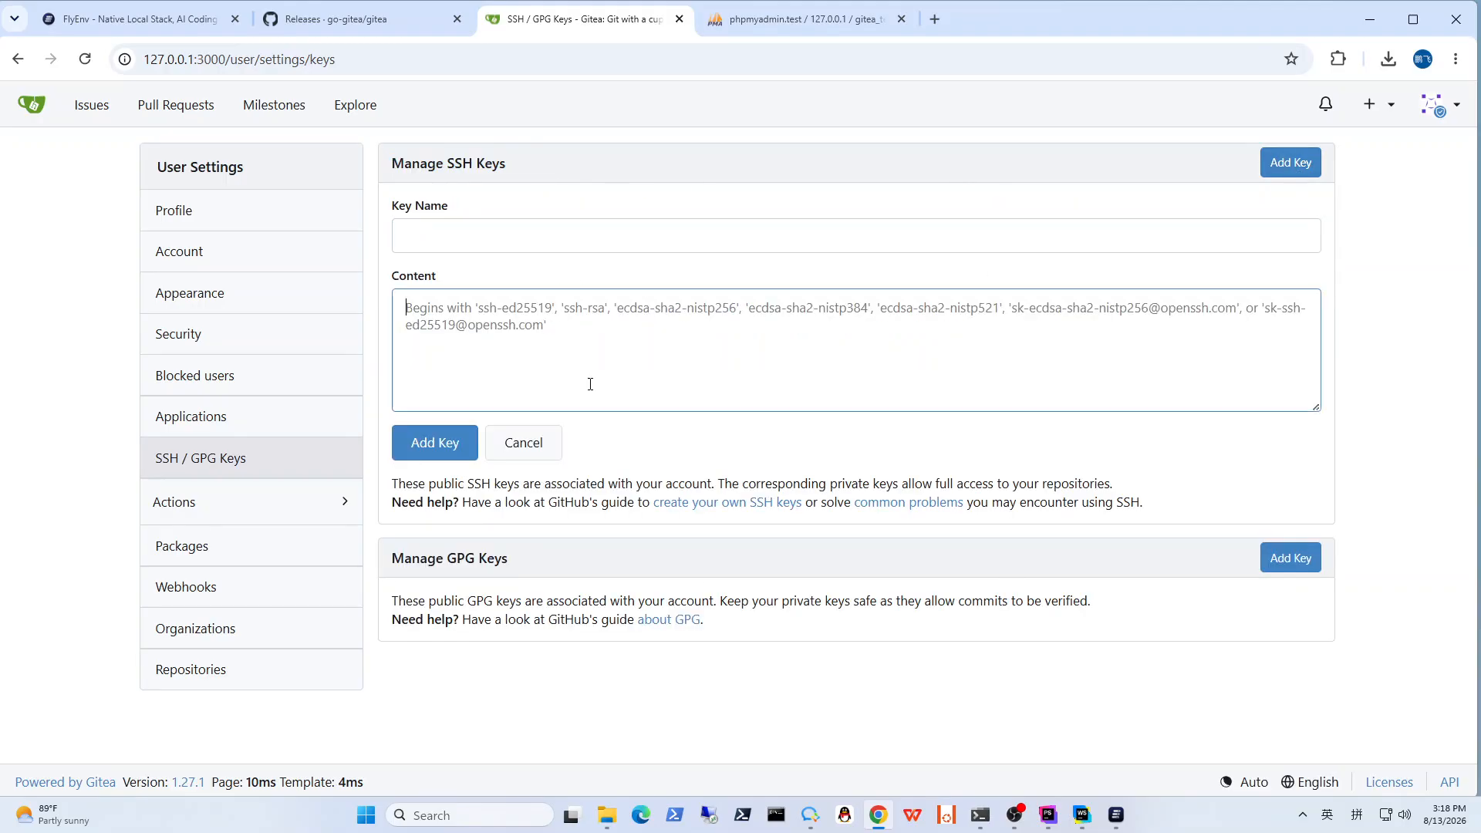
{"action": "left_click", "coordinate": [54, 292]}
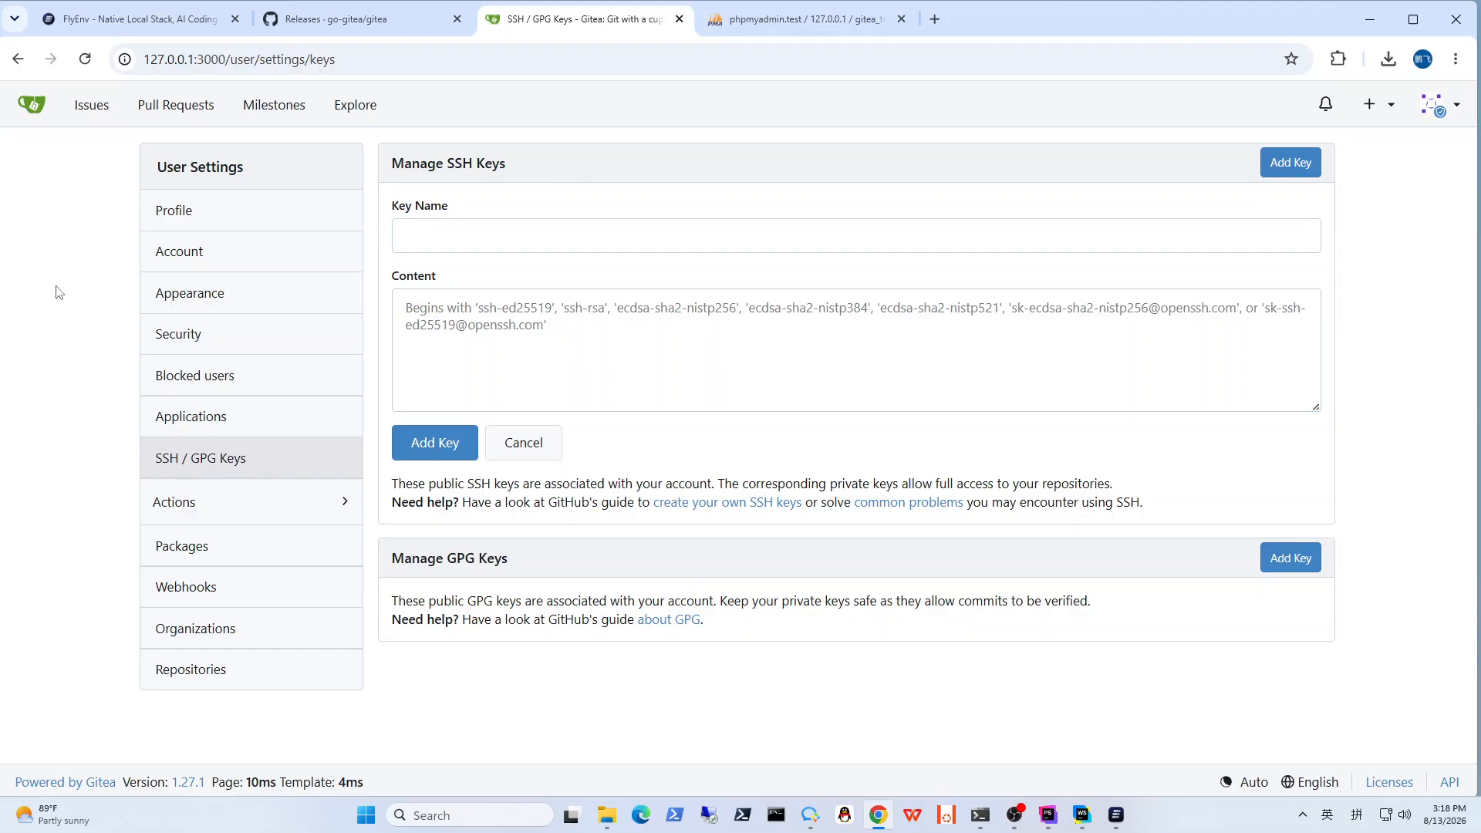
Step: Start a new repository and name it Test-Project
{"action": "left_click", "coordinate": [1370, 105]}
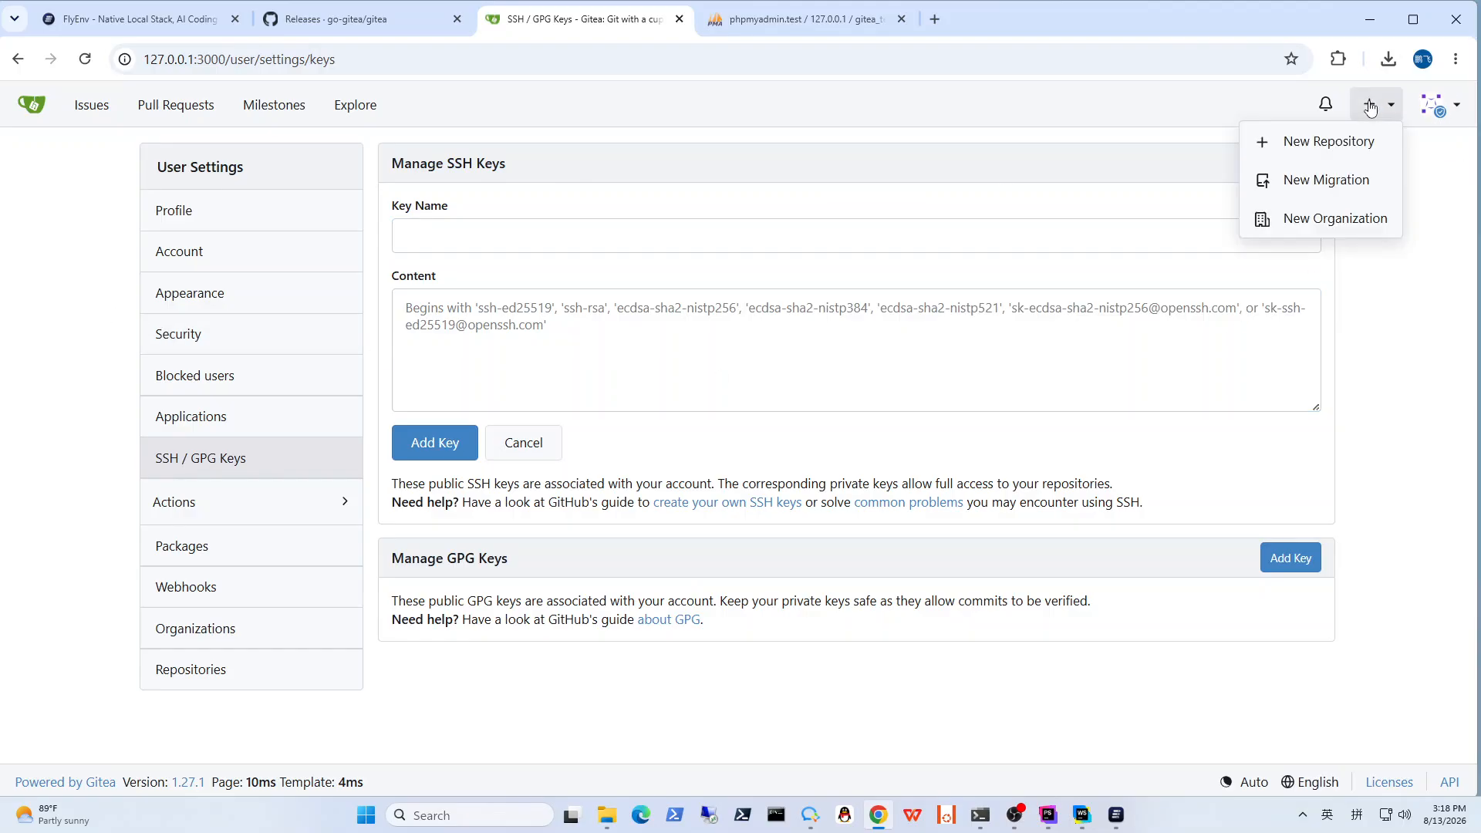
{"action": "left_click", "coordinate": [1315, 149]}
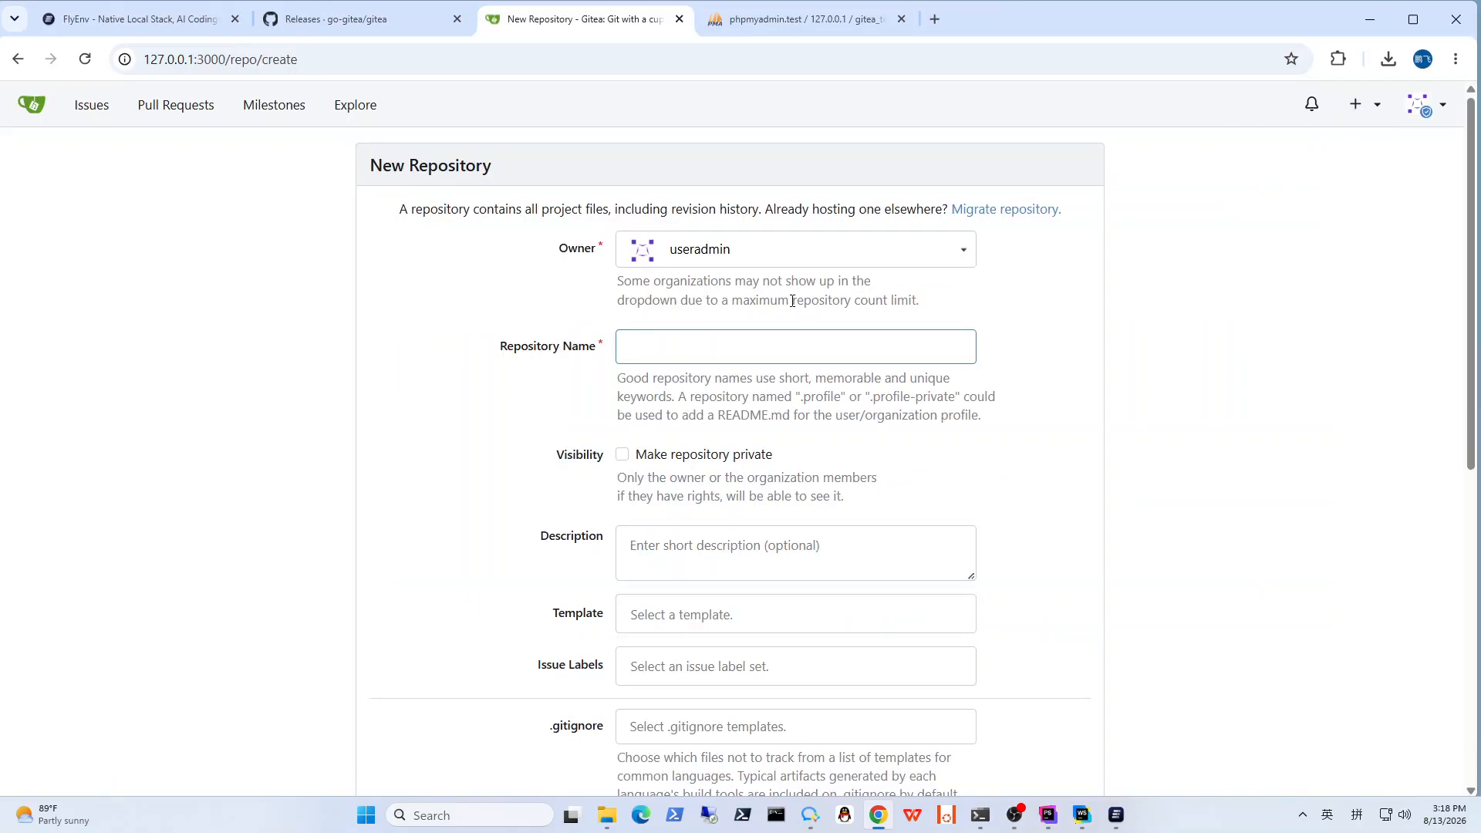
{"action": "left_click_drag", "start_coordinate": [524, 355], "coordinate": [589, 344]}
{"action": "left_click", "coordinate": [664, 344]}
{"action": "left_click", "coordinate": [1086, 453]}
Step: Review the new repository's visibility, template and .gitignore options
{"action": "scroll", "coordinate": [1078, 459], "scroll_direction": "down", "scroll_amount": 2}
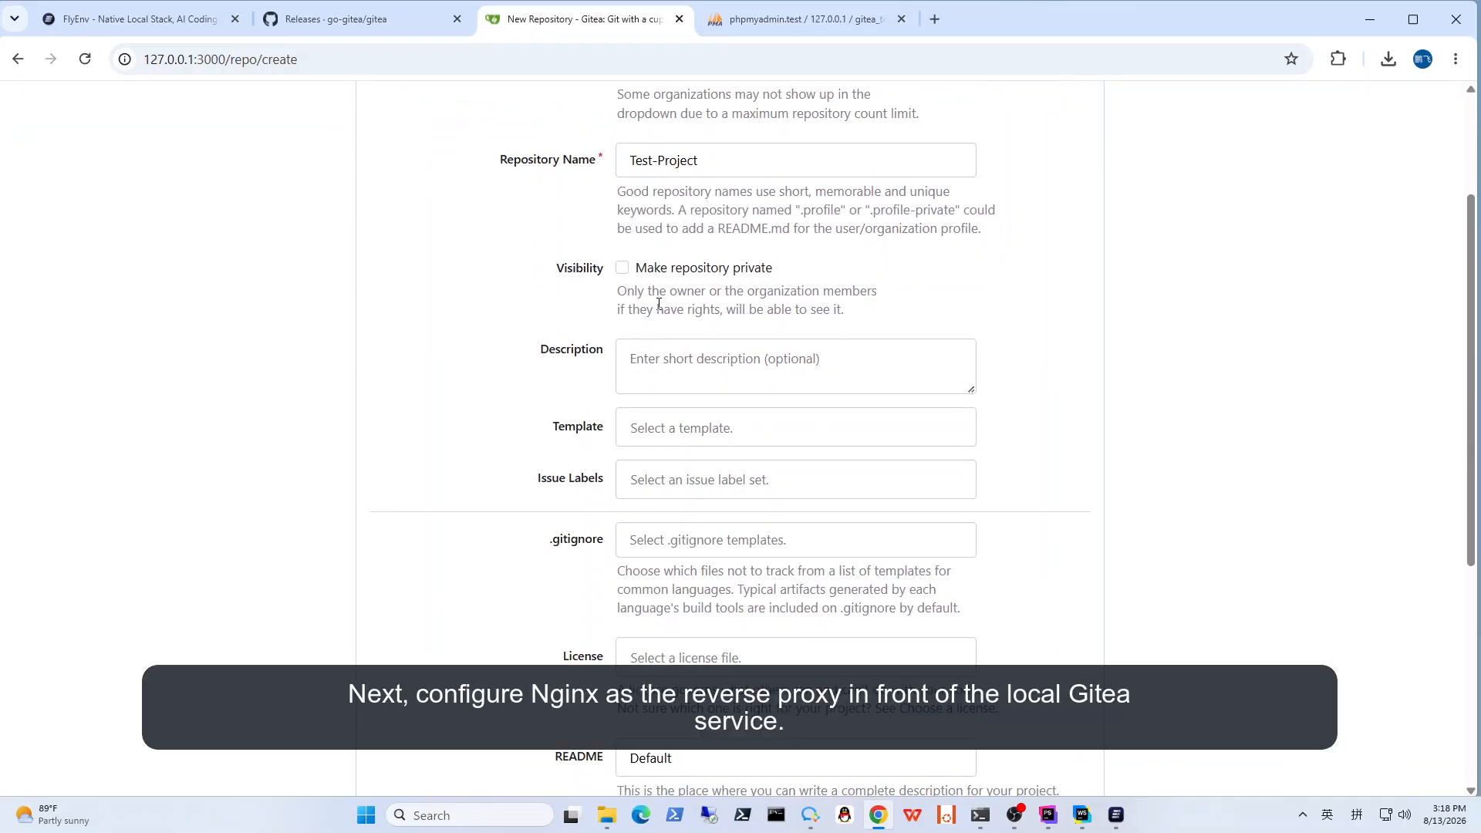
{"action": "left_click_drag", "start_coordinate": [635, 274], "coordinate": [847, 278]}
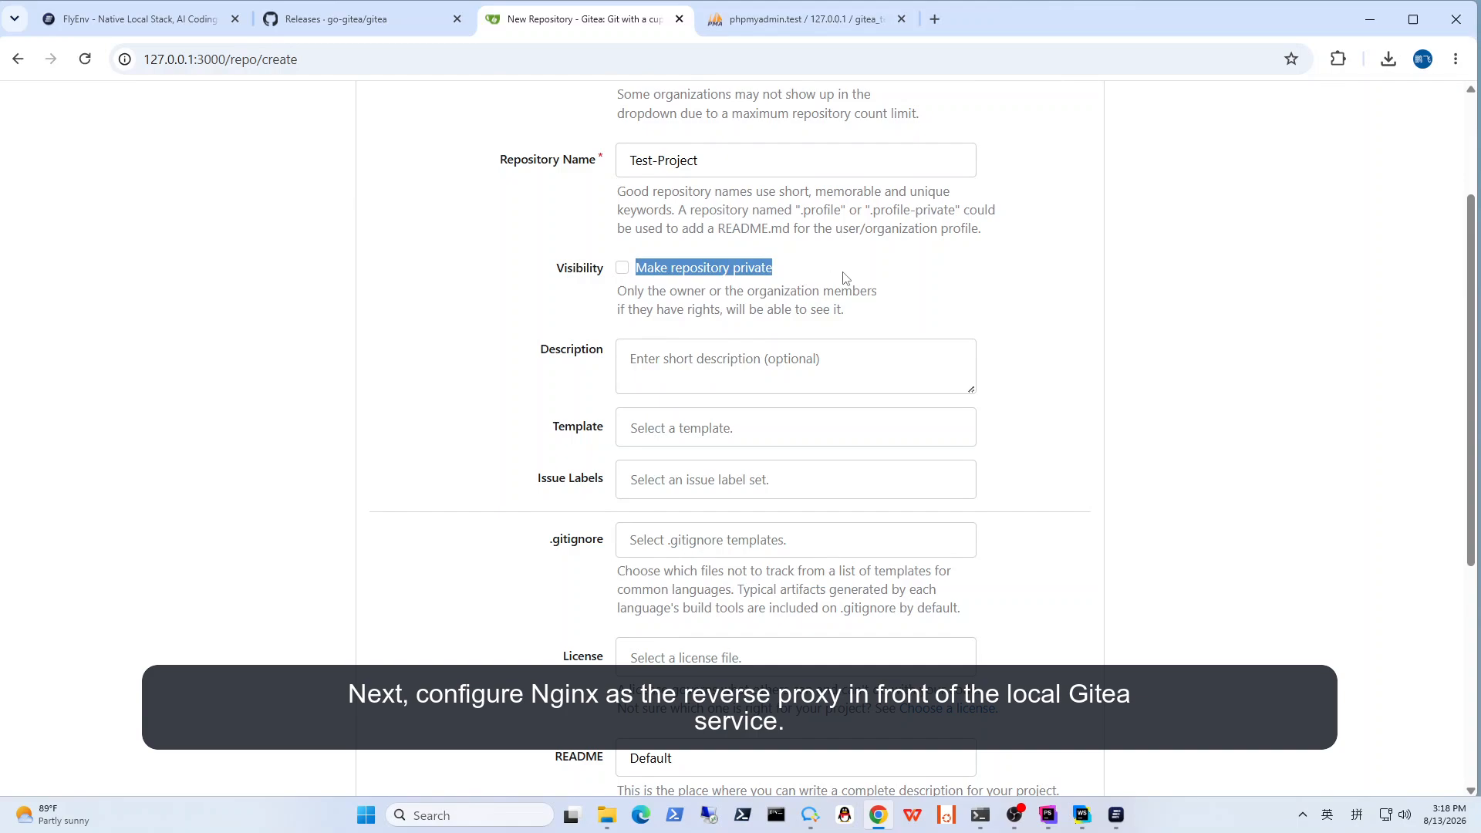
{"action": "left_click", "coordinate": [1046, 421]}
{"action": "scroll", "coordinate": [737, 383], "scroll_direction": "down", "scroll_amount": 1}
{"action": "left_click", "coordinate": [721, 332]}
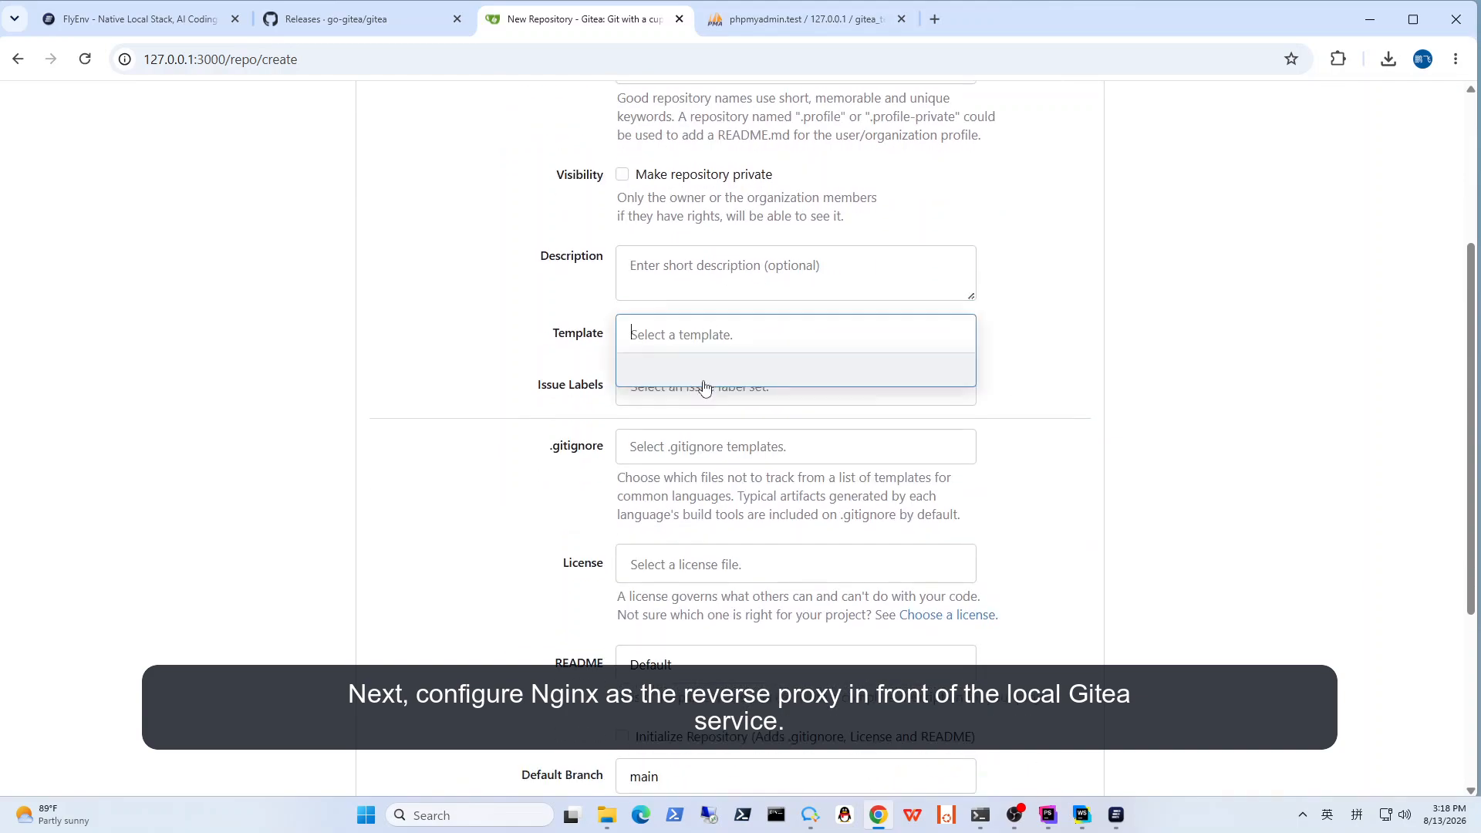
{"action": "left_click", "coordinate": [797, 327]}
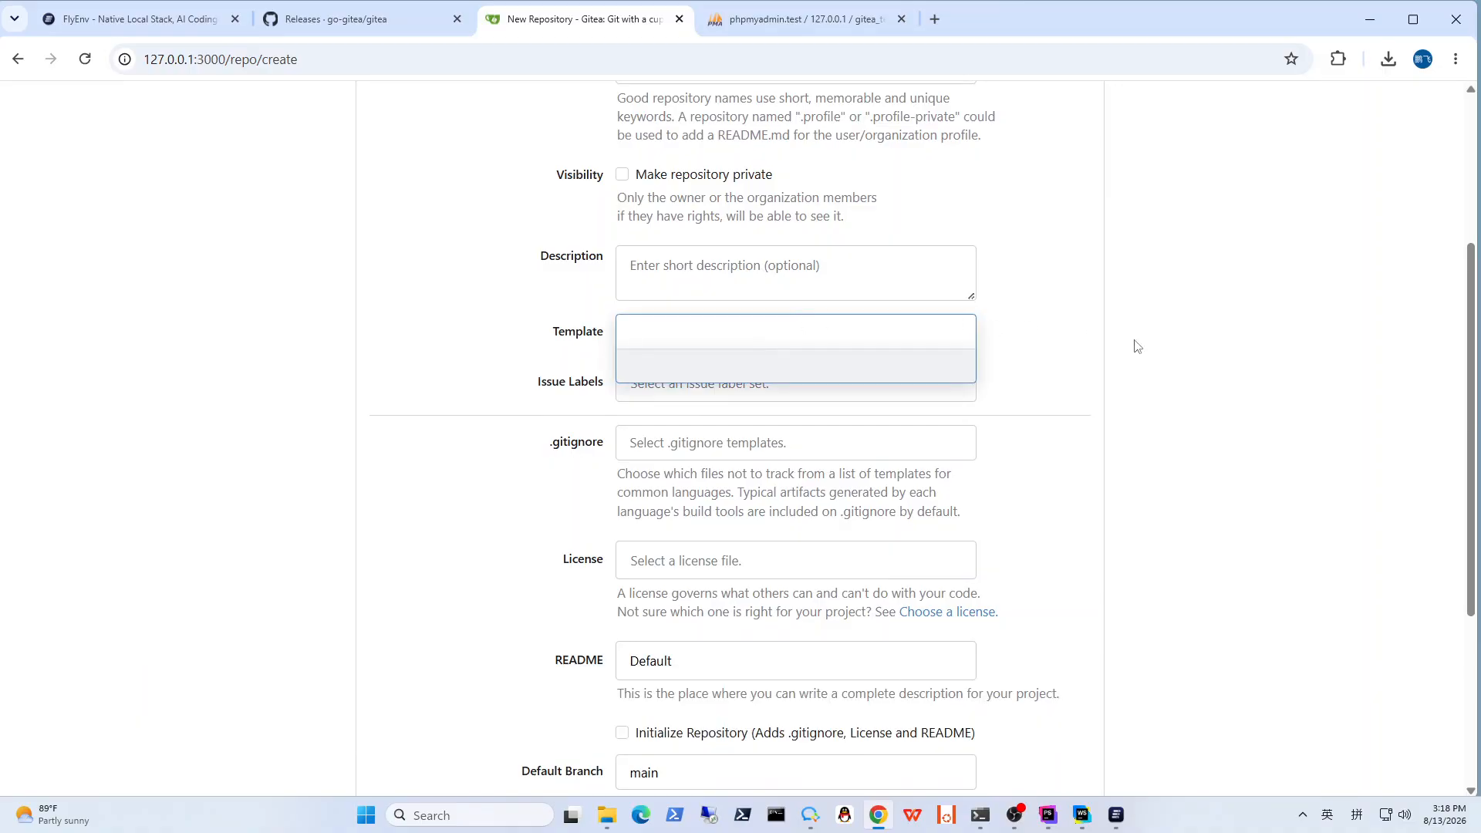
{"action": "left_click", "coordinate": [1067, 336]}
{"action": "scroll", "coordinate": [1069, 337], "scroll_direction": "down", "scroll_amount": 1}
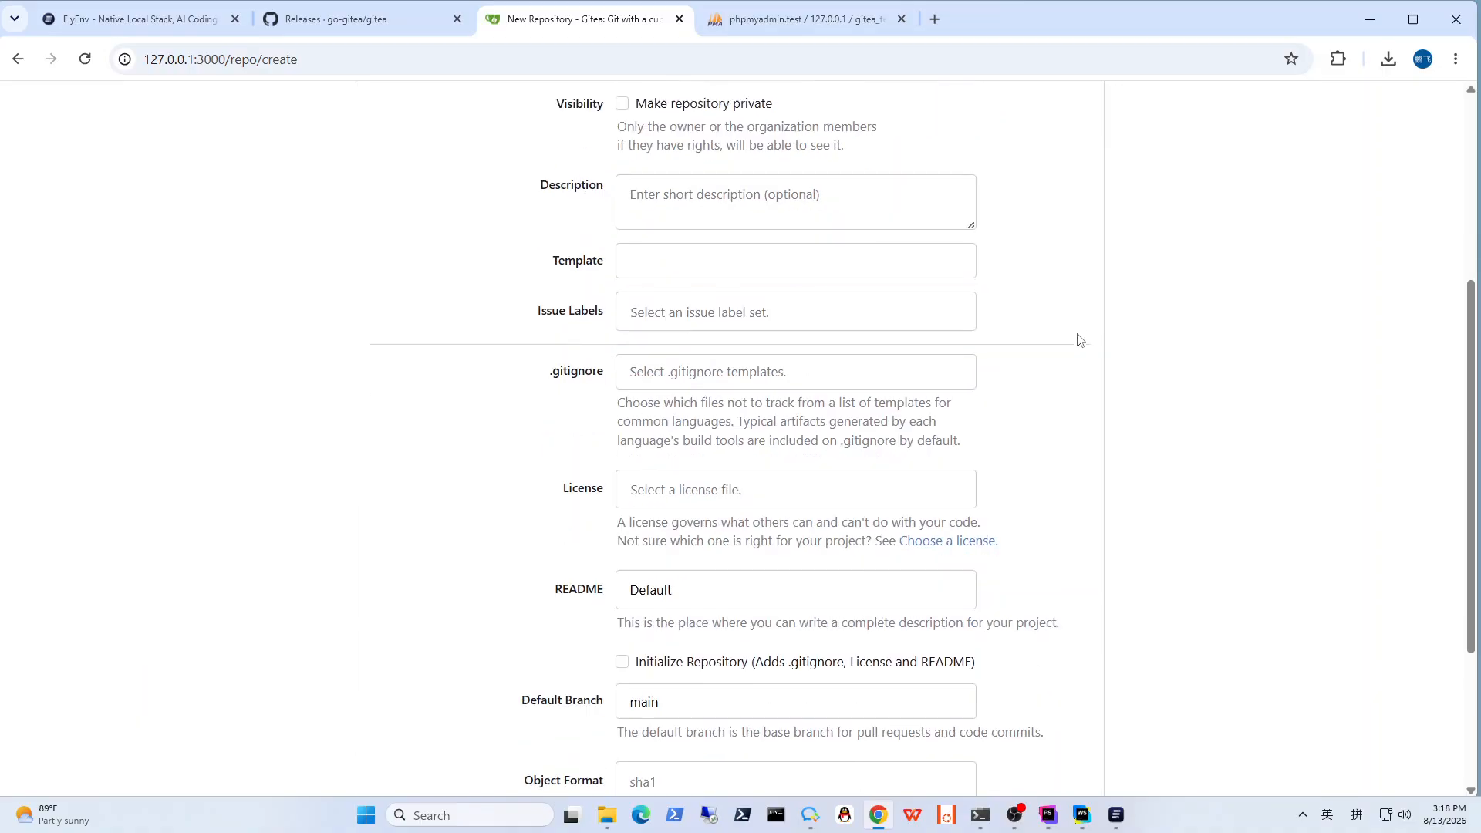
{"action": "left_click", "coordinate": [704, 356]}
{"action": "scroll", "coordinate": [704, 499], "scroll_direction": "down", "scroll_amount": 4}
{"action": "left_click", "coordinate": [516, 453]}
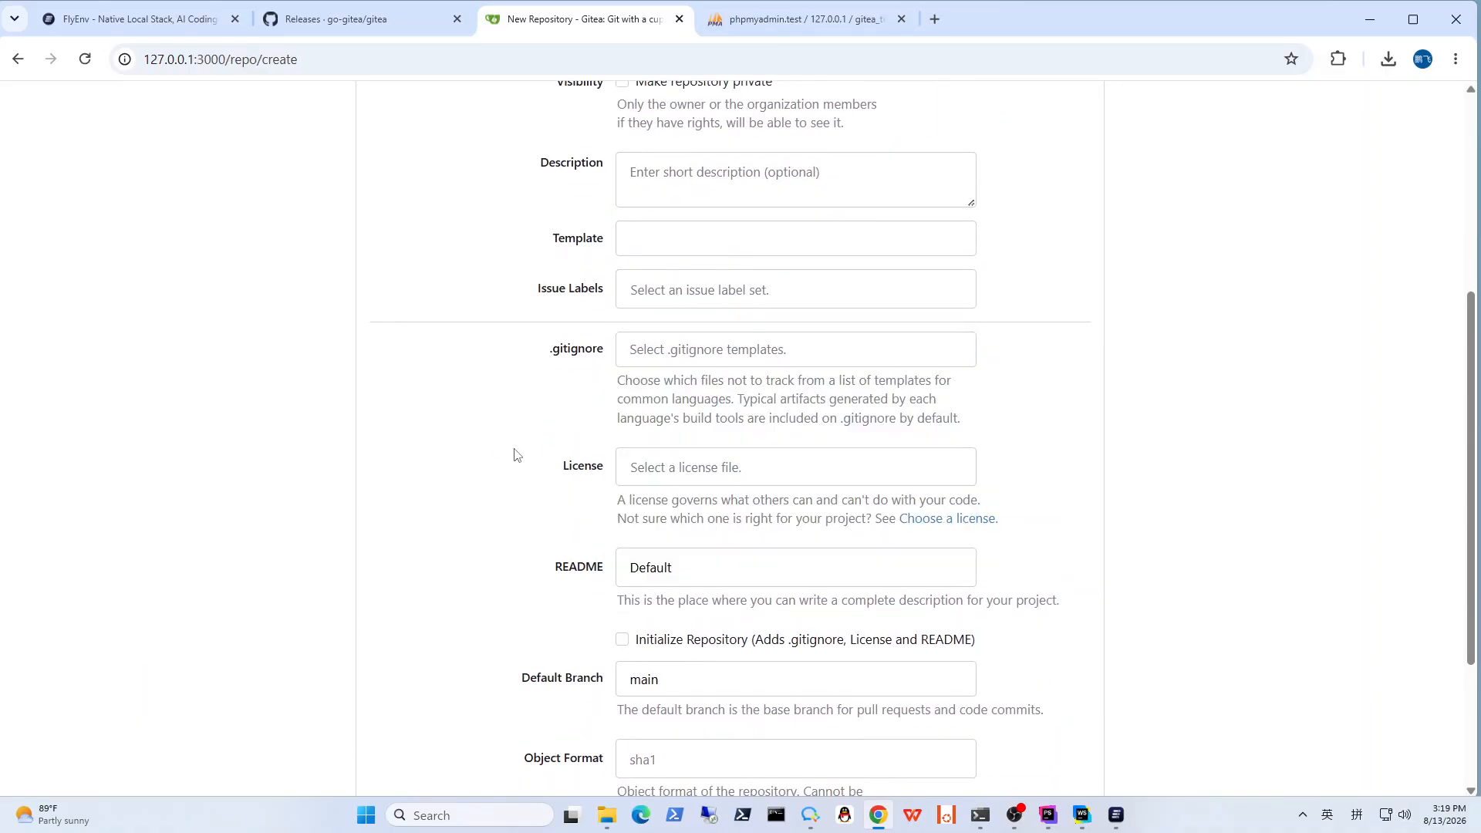
Step: Set the new repository's license to MIT
{"action": "left_click", "coordinate": [731, 468]}
{"action": "scroll", "coordinate": [721, 569], "scroll_direction": "down", "scroll_amount": 4}
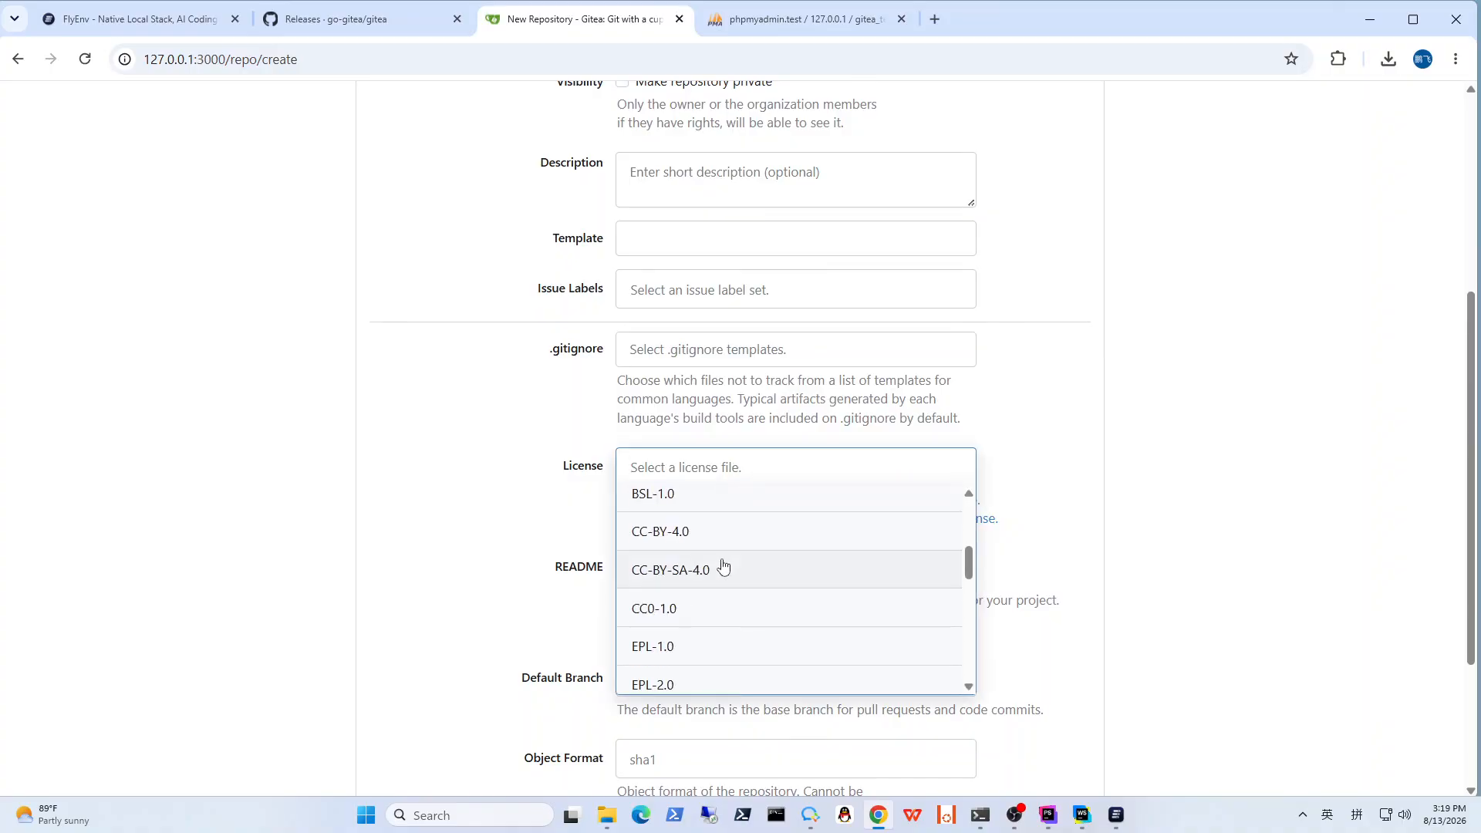
{"action": "scroll", "coordinate": [723, 568], "scroll_direction": "down", "scroll_amount": 5}
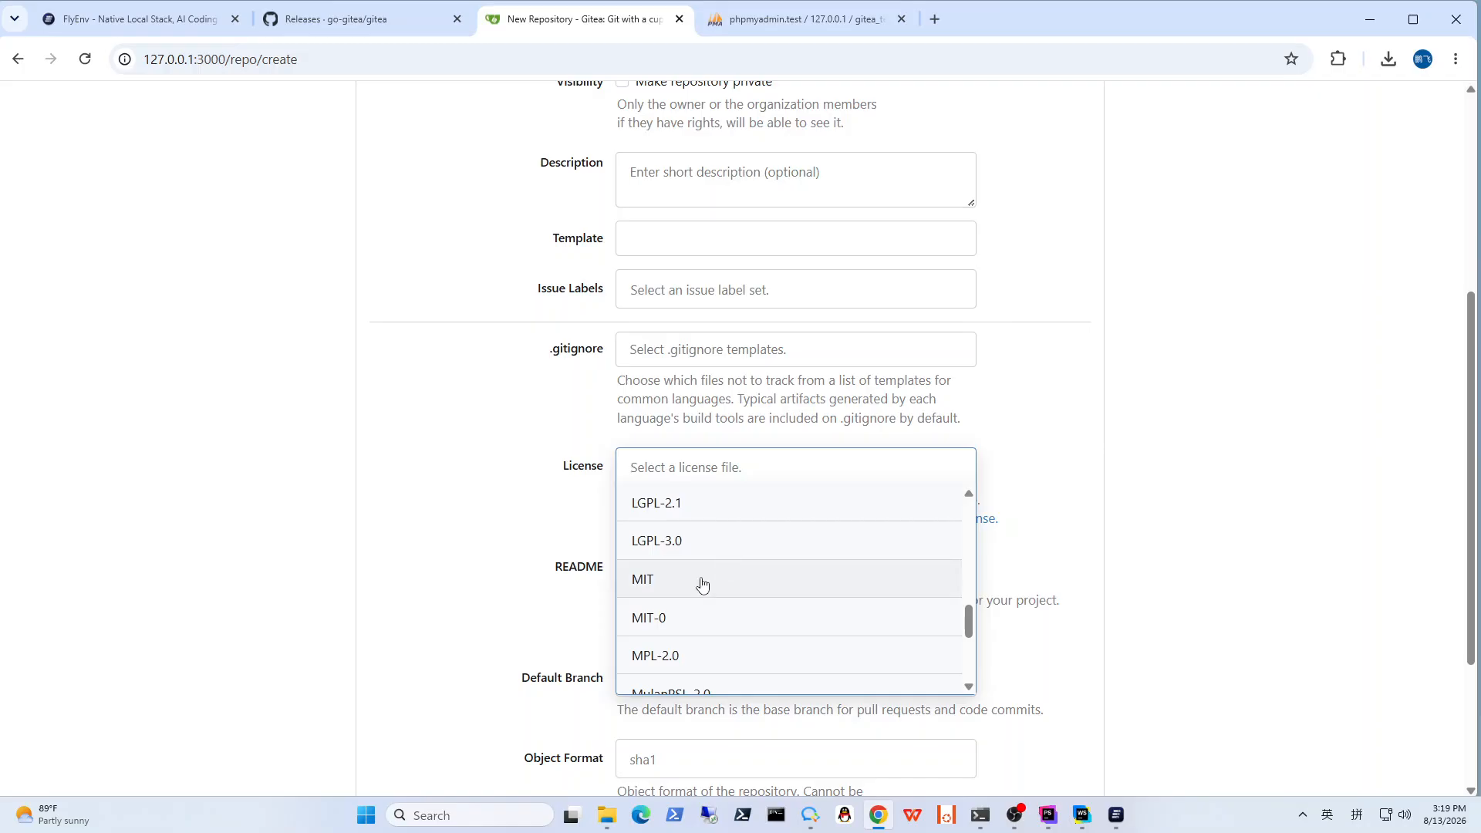
{"action": "left_click", "coordinate": [702, 584]}
{"action": "scroll", "coordinate": [1141, 535], "scroll_direction": "down", "scroll_amount": 3}
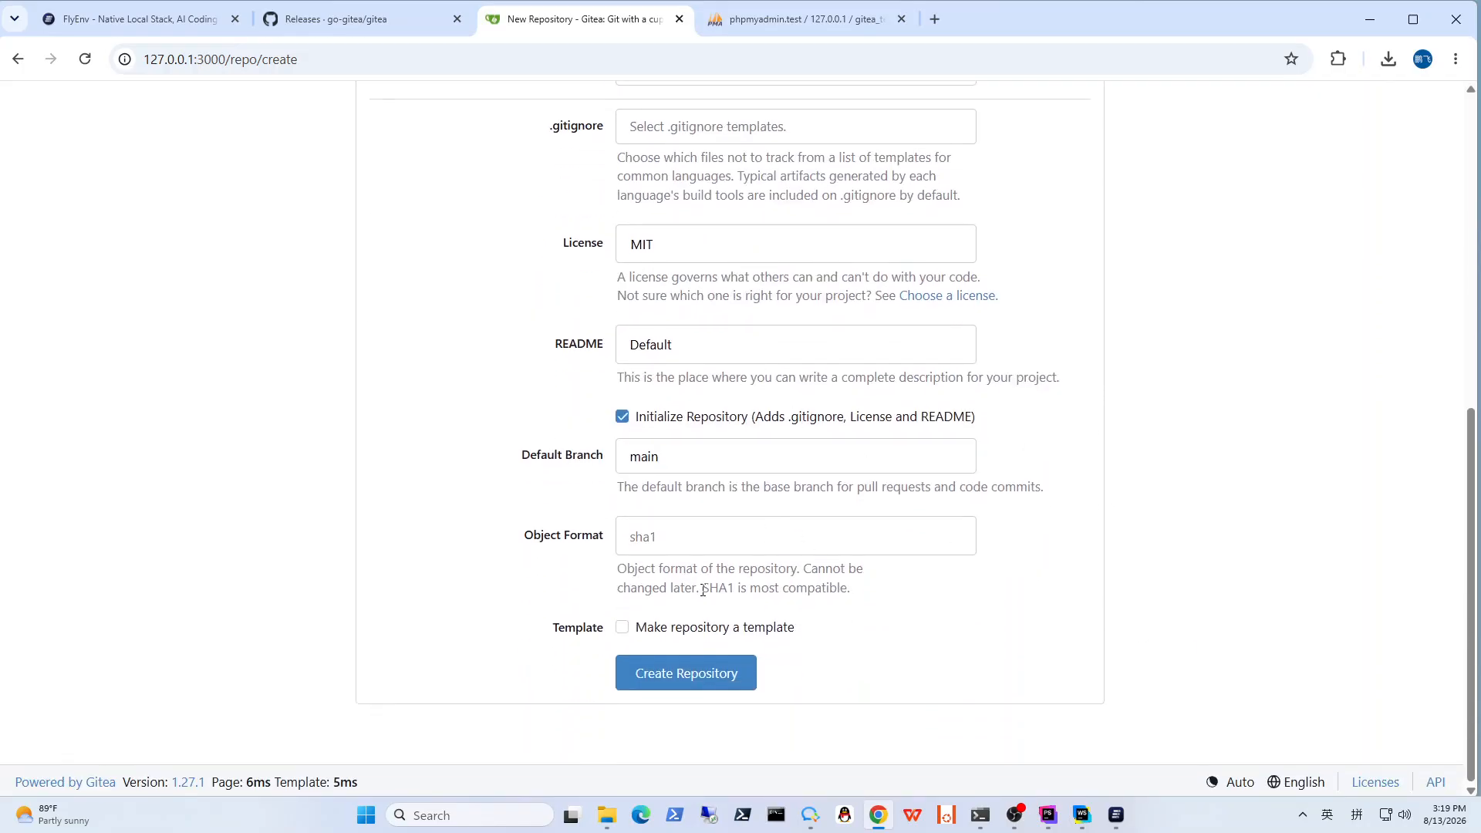
Step: Create the Test-Project repository with the configured settings
{"action": "left_click", "coordinate": [710, 681]}
{"action": "scroll", "coordinate": [904, 679], "scroll_direction": "up", "scroll_amount": 9}
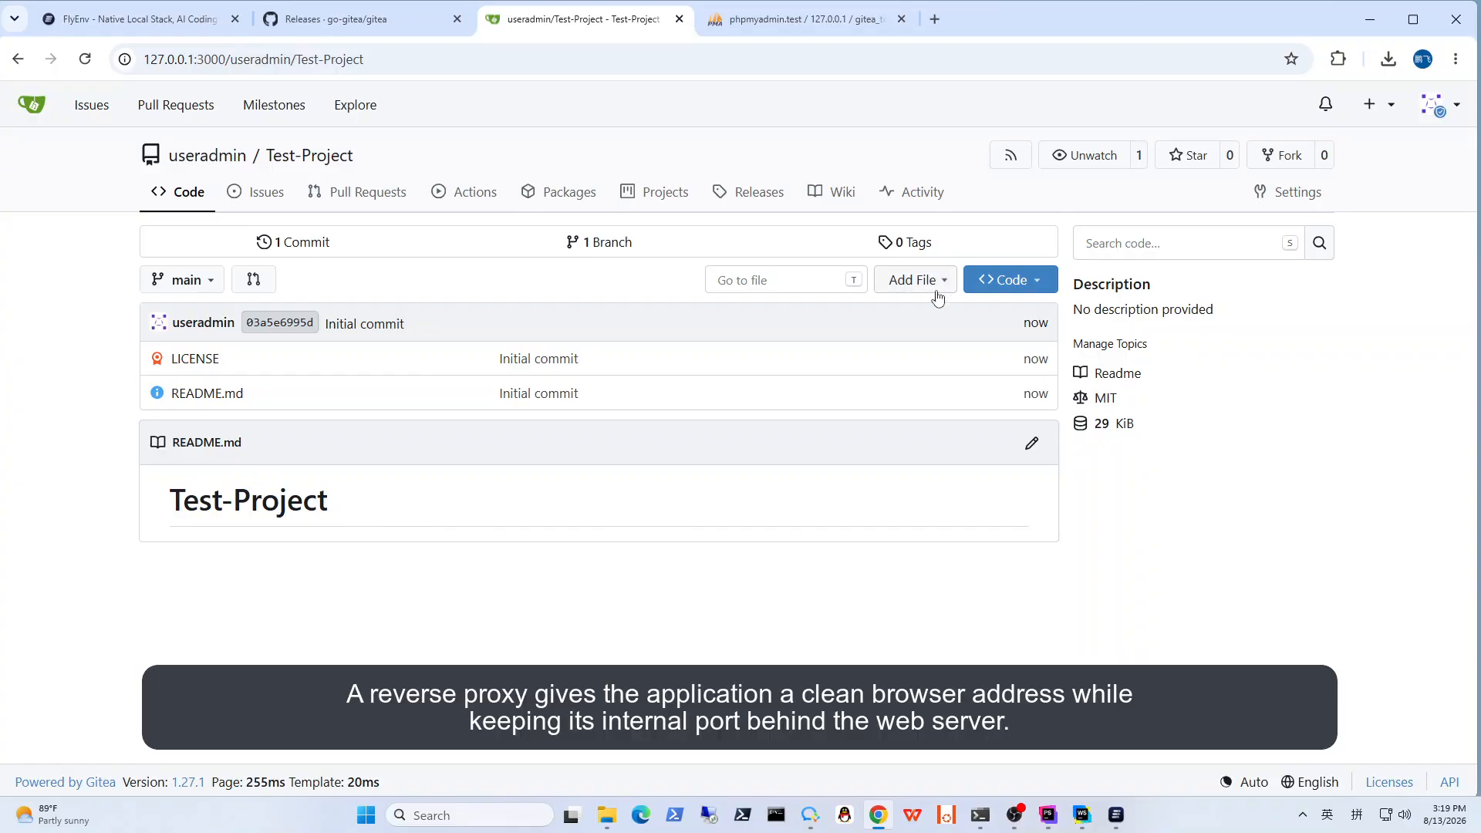
Step: Review the repository's SSH and HTTP clone addresses and return to the dashboard
{"action": "left_click", "coordinate": [1036, 281]}
{"action": "left_click", "coordinate": [880, 359]}
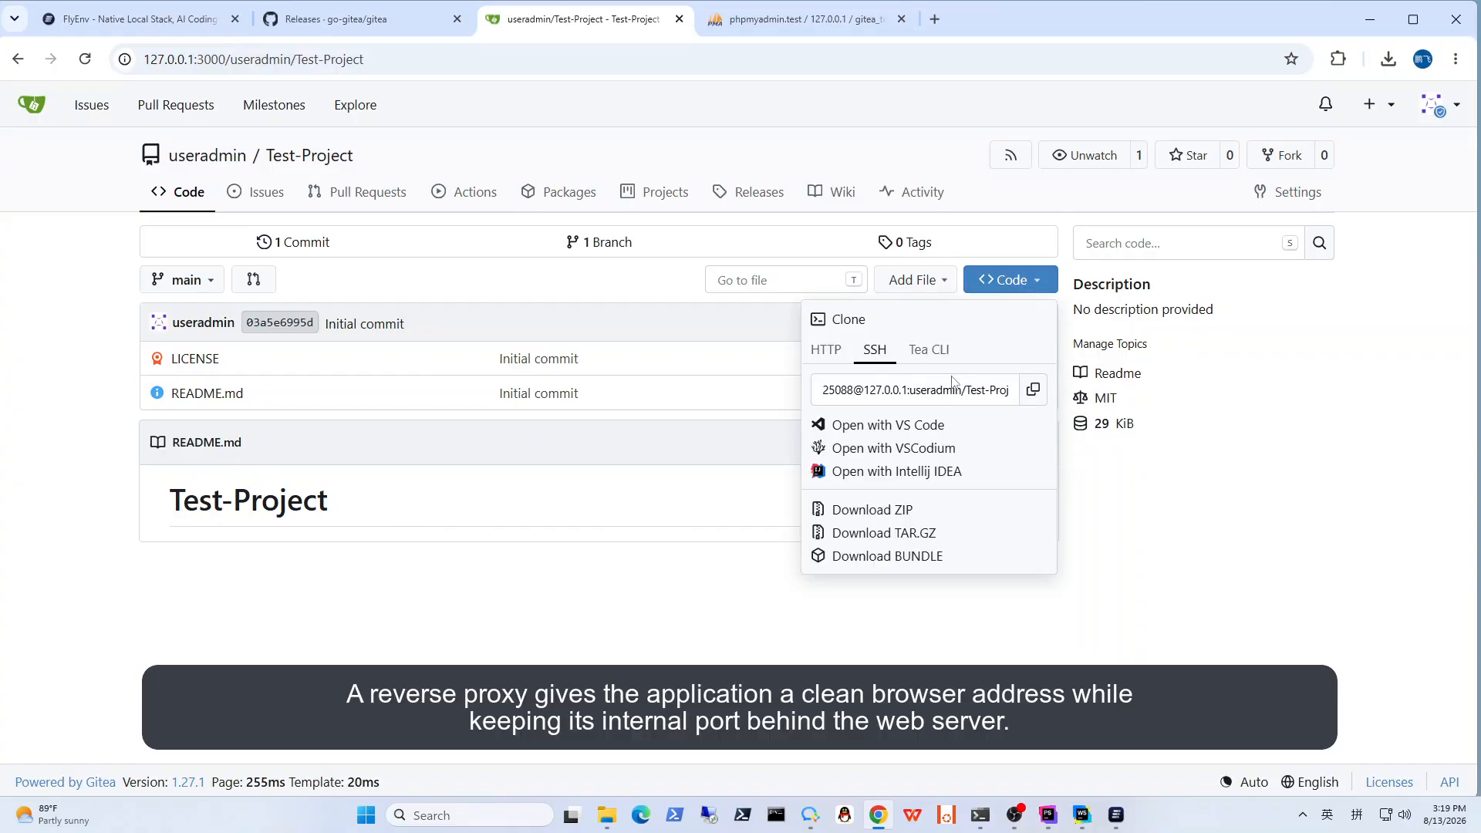
{"action": "left_click", "coordinate": [818, 359]}
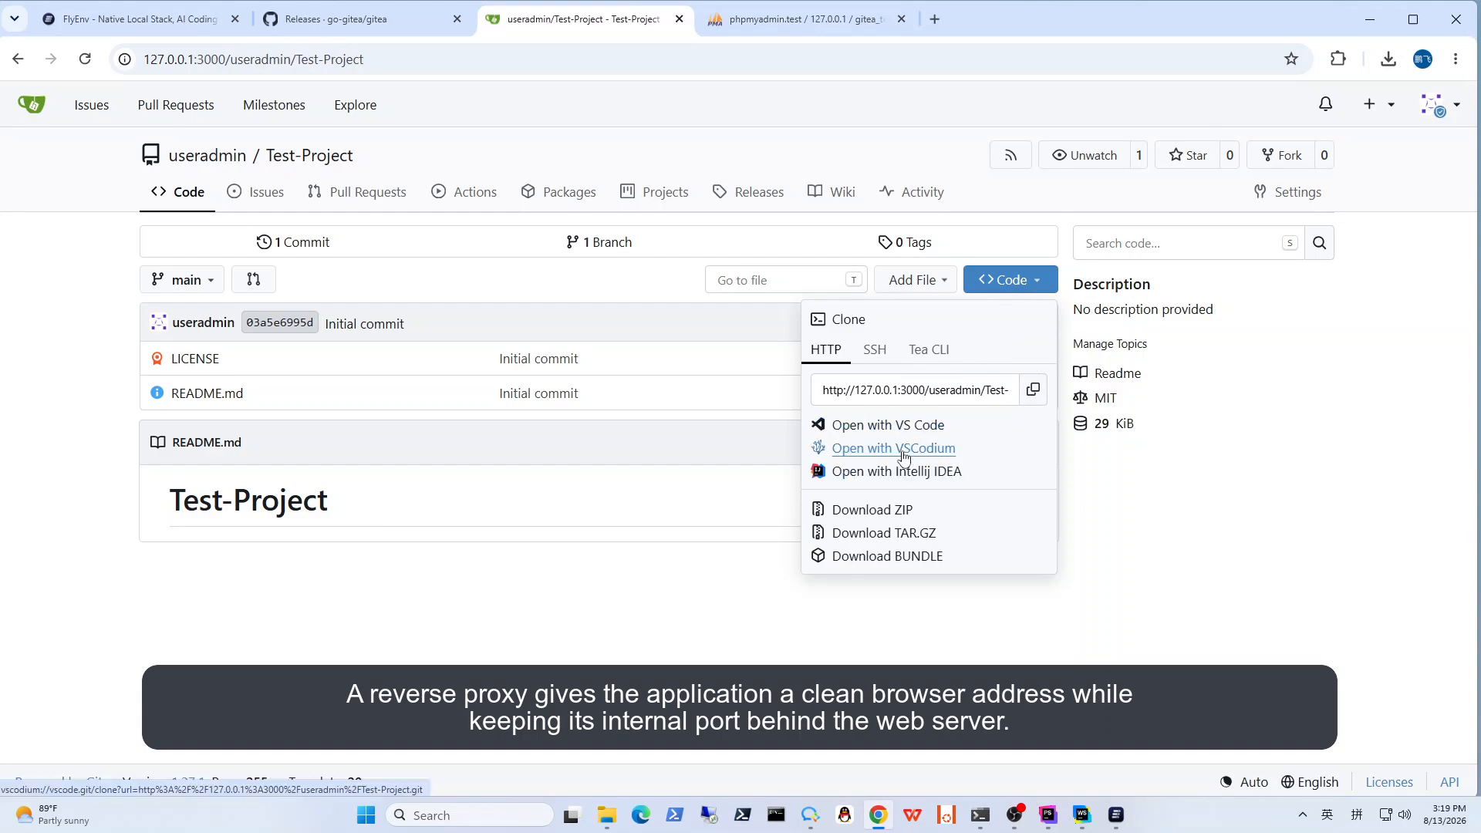
{"action": "left_click", "coordinate": [890, 622]}
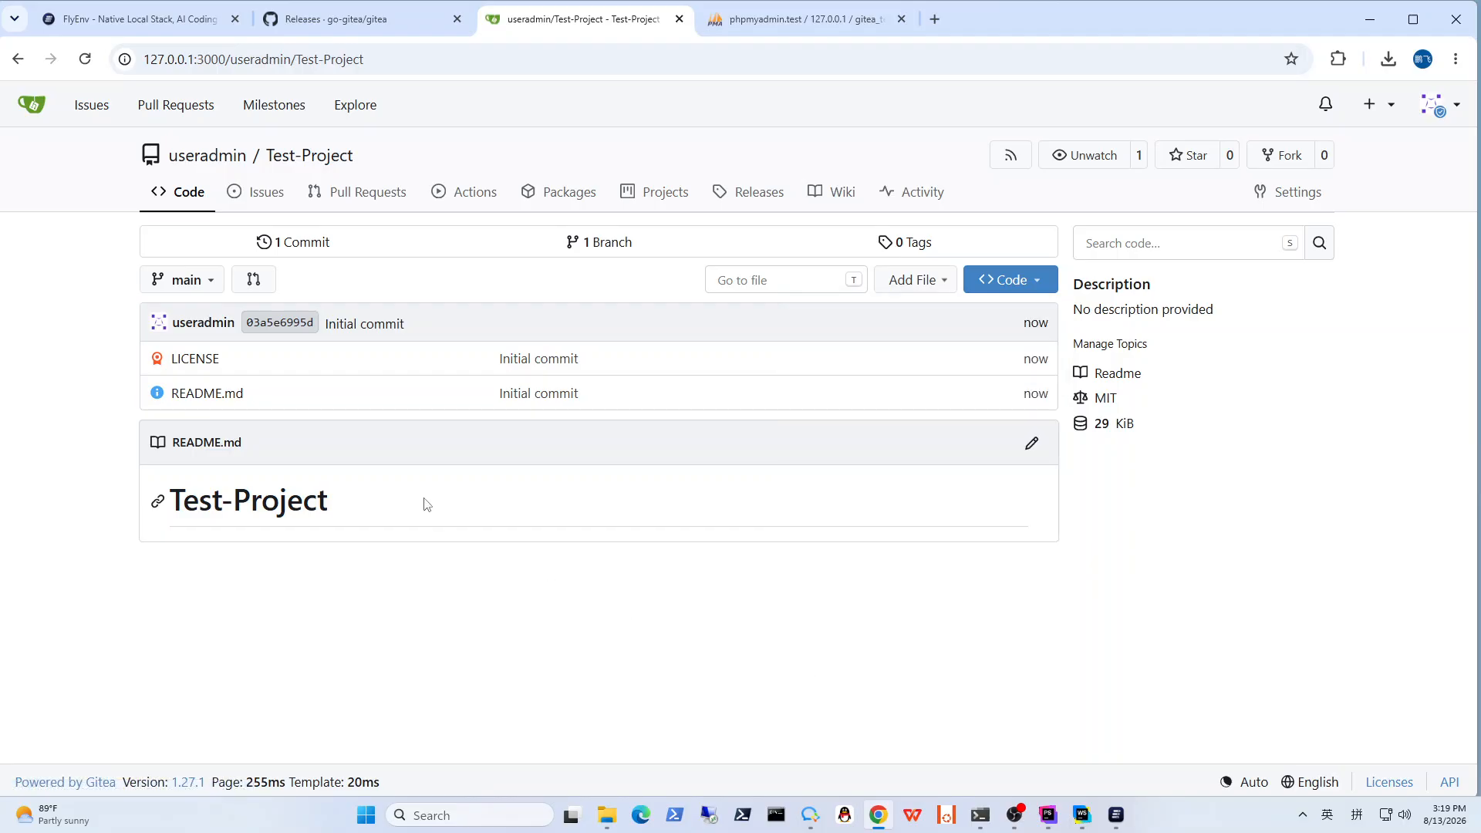
{"action": "left_click", "coordinate": [31, 104]}
{"action": "left_click", "coordinate": [761, 510]}
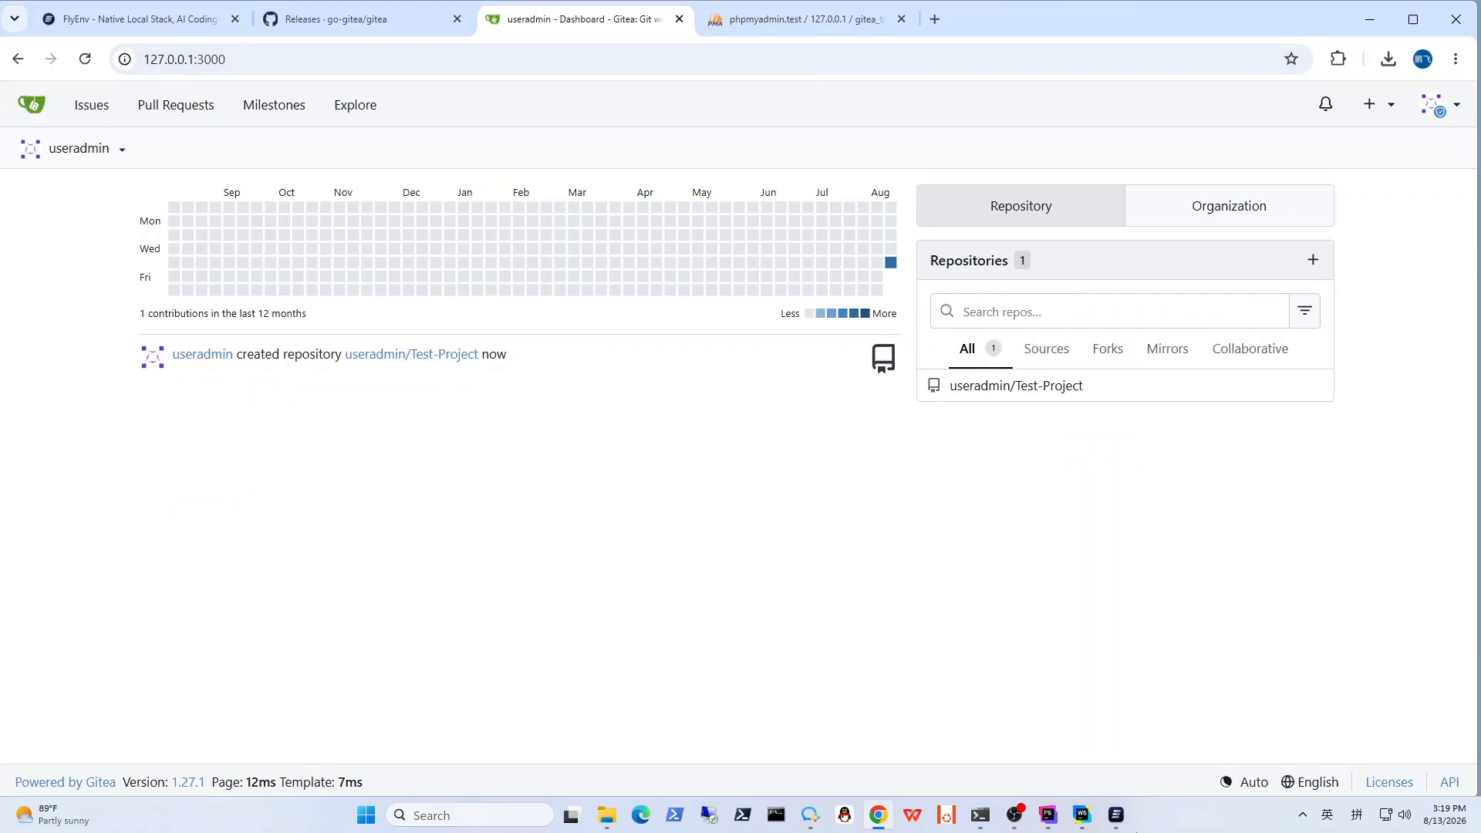
Step: Switch to FlyEnv and start a new site with the domain flyenv-gitea-test.test
{"action": "left_click", "coordinate": [1118, 816]}
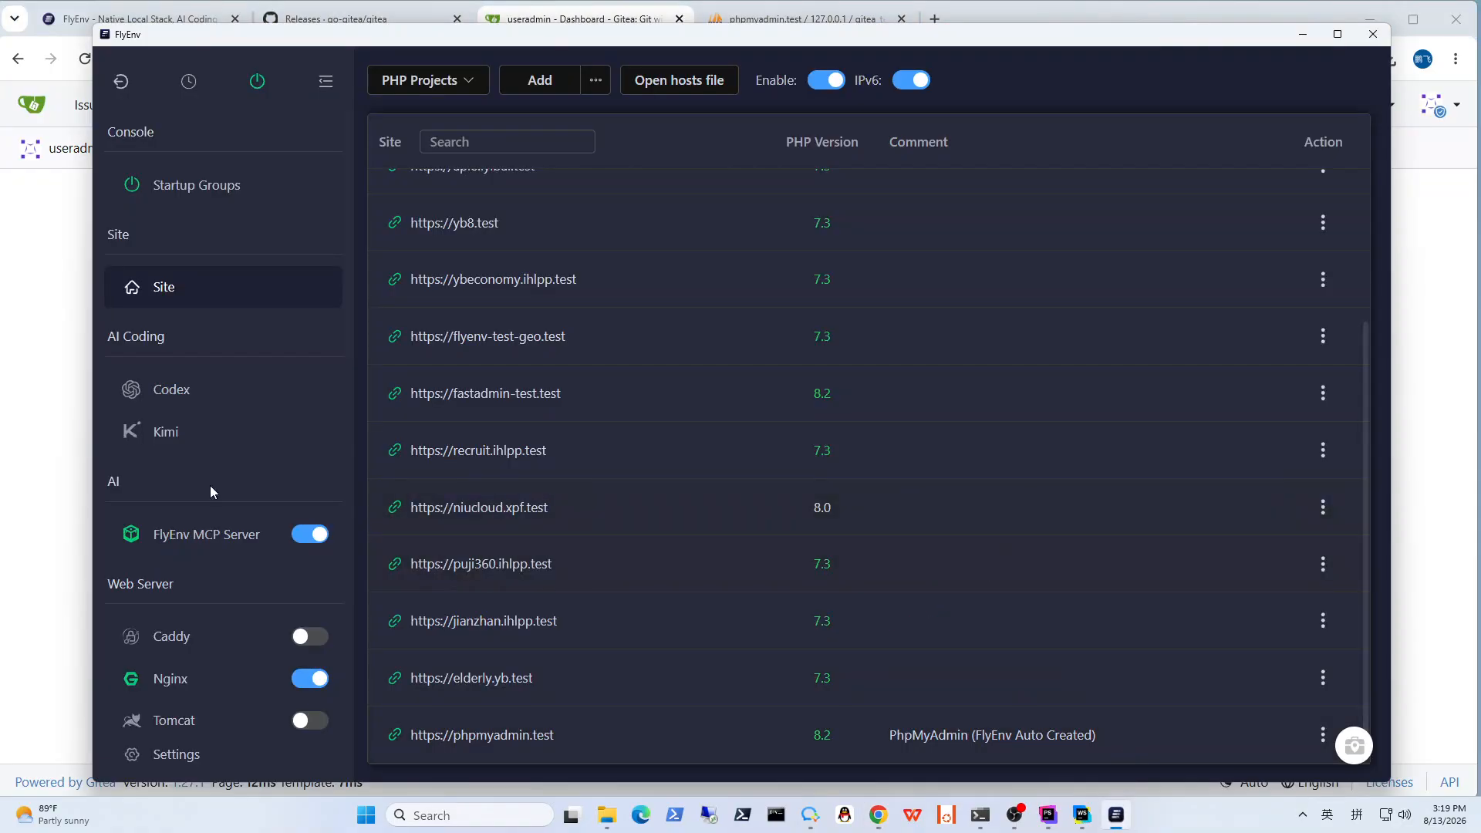
{"action": "scroll", "coordinate": [206, 468], "scroll_direction": "down", "scroll_amount": 2}
{"action": "scroll", "coordinate": [231, 488], "scroll_direction": "down", "scroll_amount": 2}
{"action": "scroll", "coordinate": [233, 488], "scroll_direction": "up", "scroll_amount": 3}
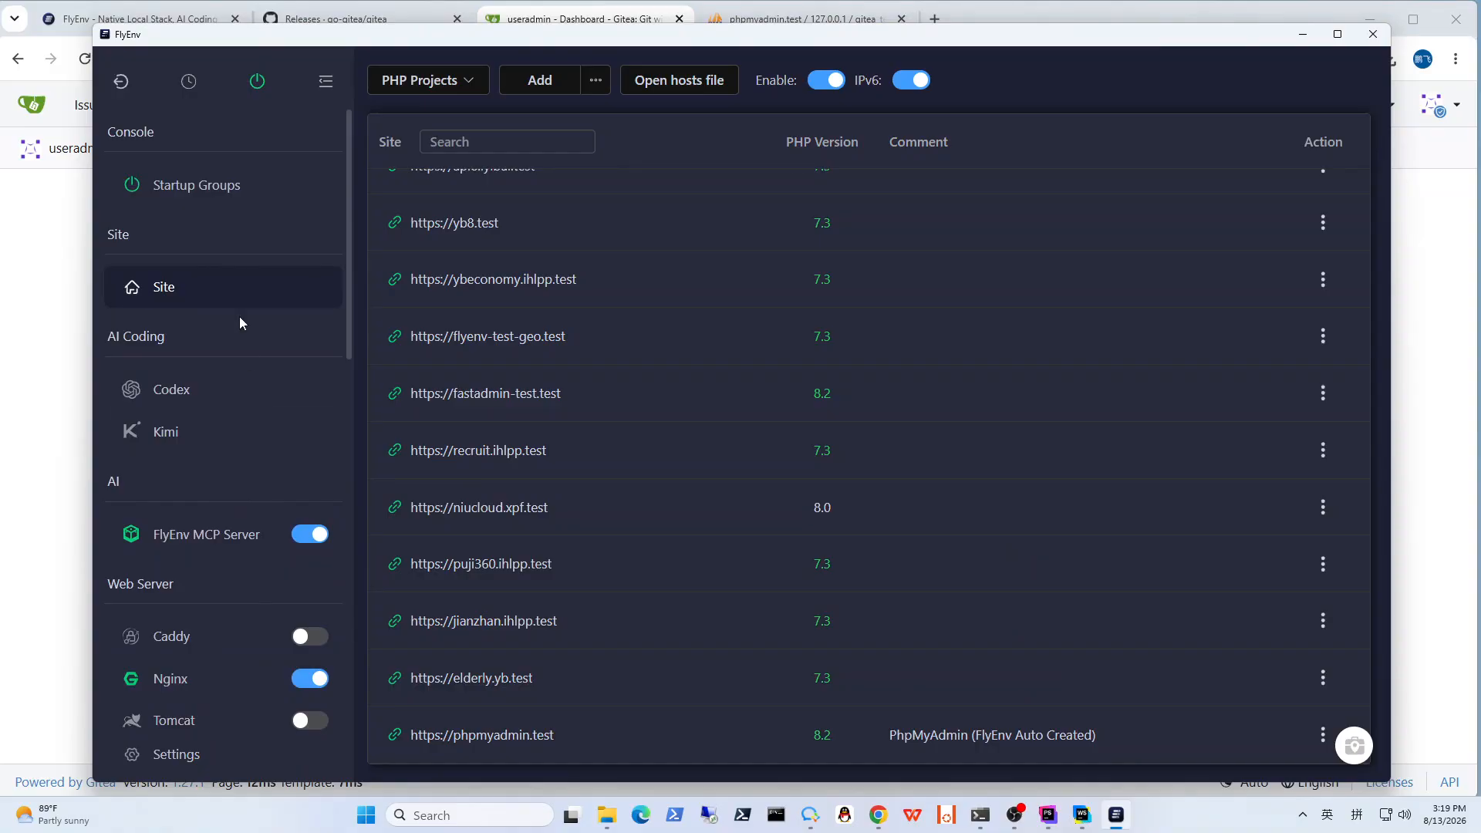
{"action": "scroll", "coordinate": [544, 301], "scroll_direction": "up", "scroll_amount": 3}
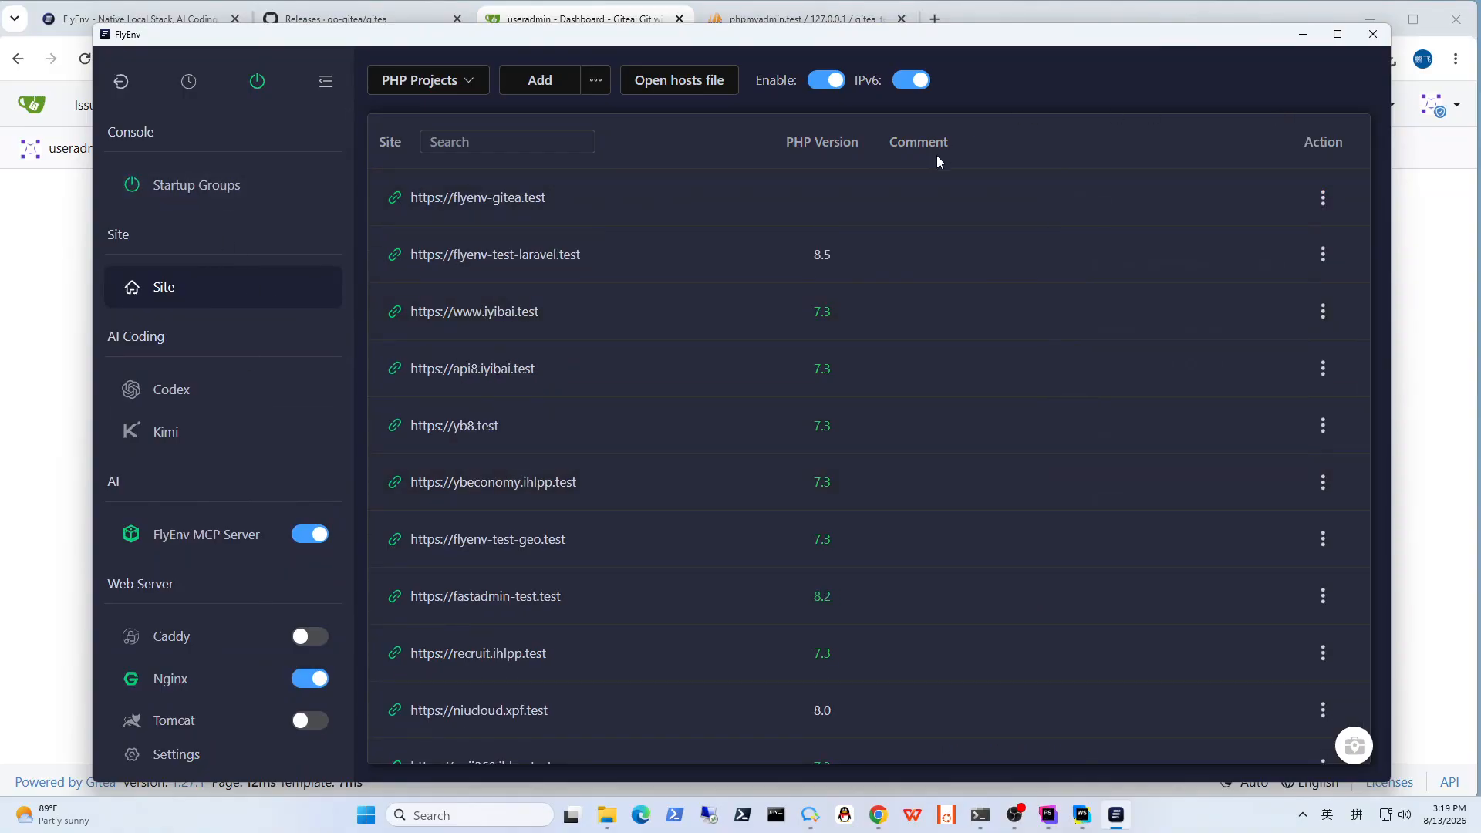
{"action": "left_click", "coordinate": [538, 89]}
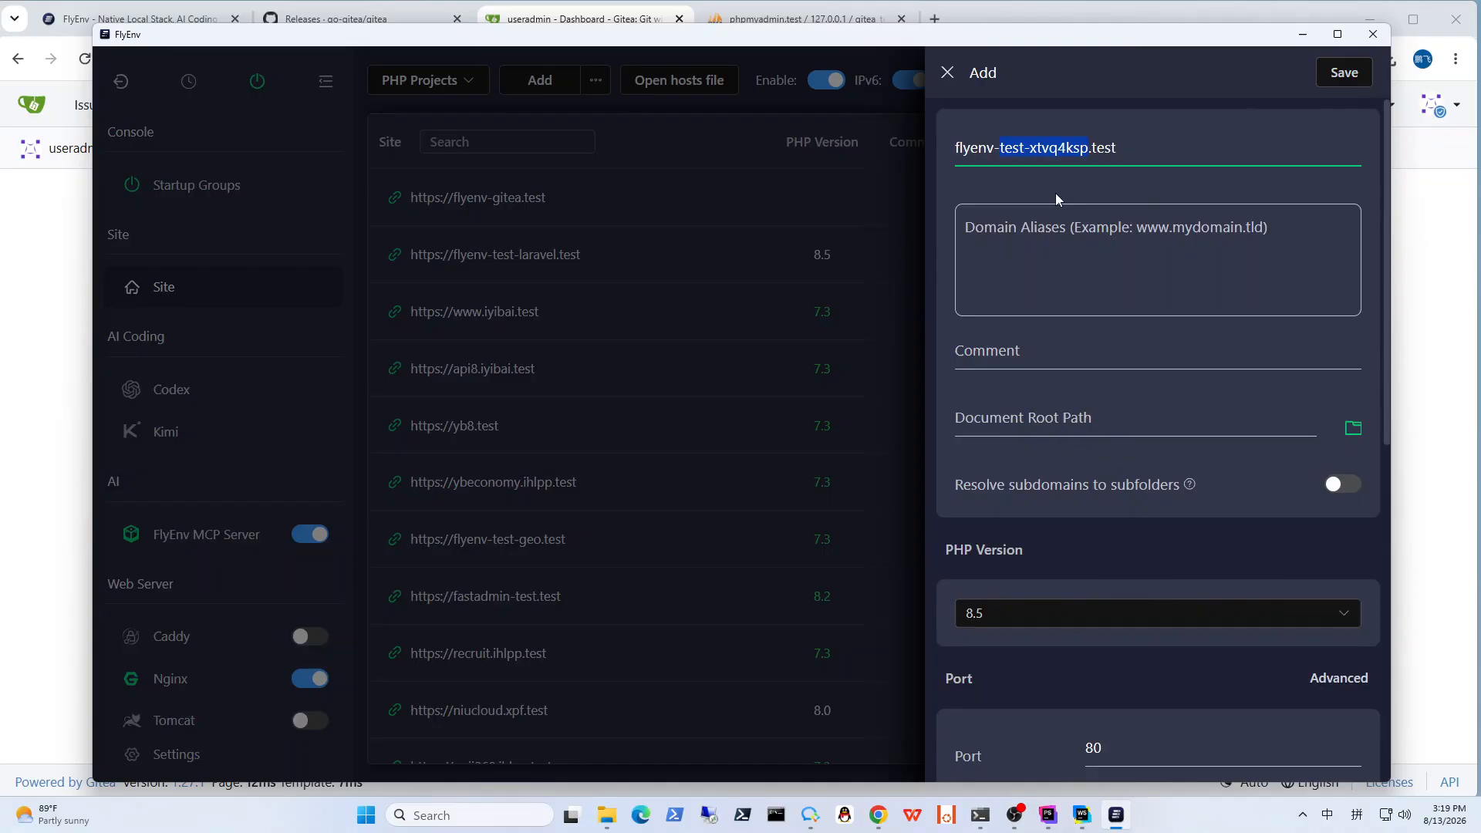
{"action": "key", "text": "BackSpace"}
{"action": "type", "text": "g"}
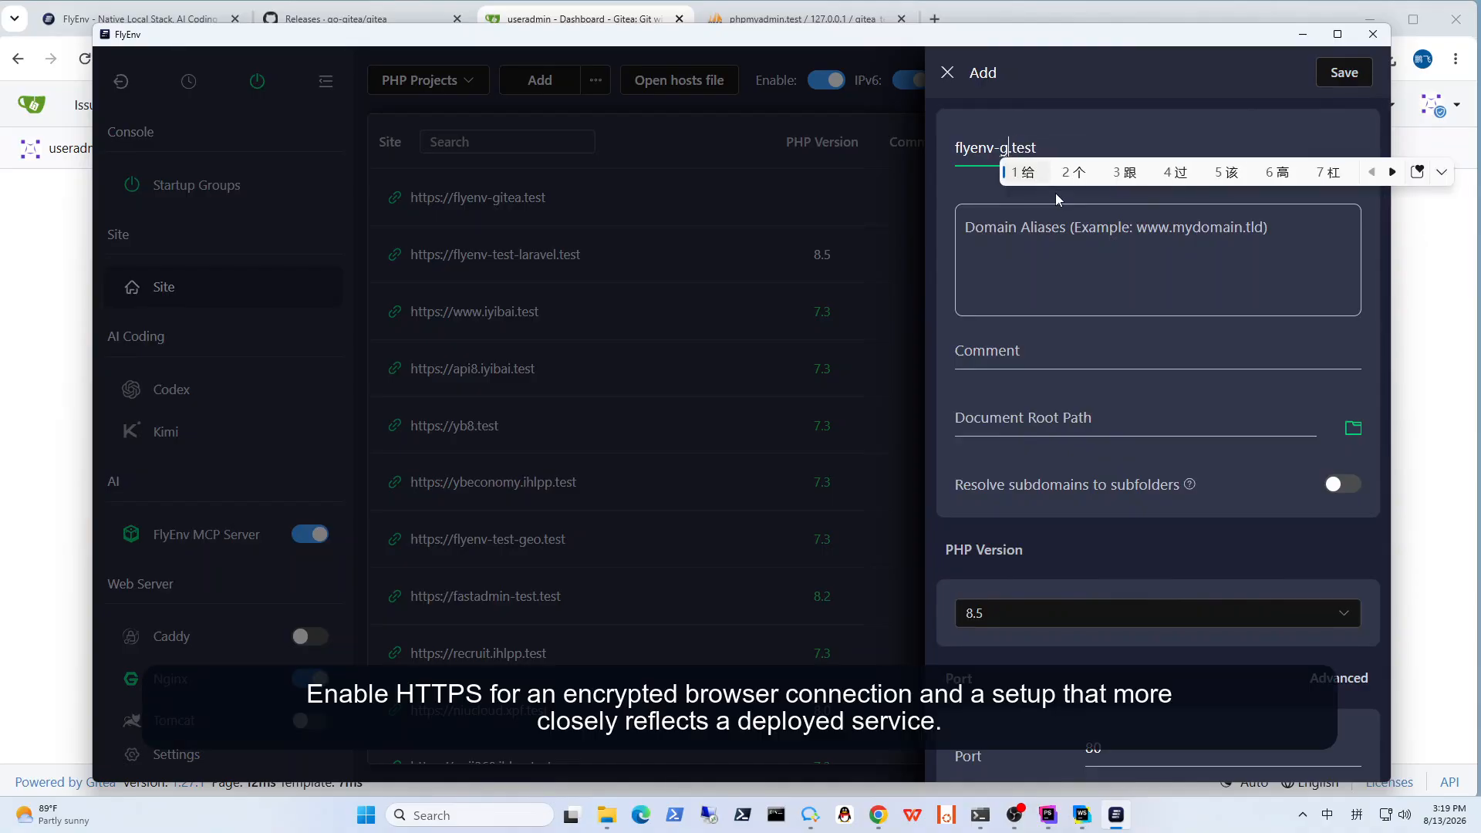
{"action": "key", "text": "shift"}
{"action": "type", "text": "itea"}
{"action": "type", "text": "-"}
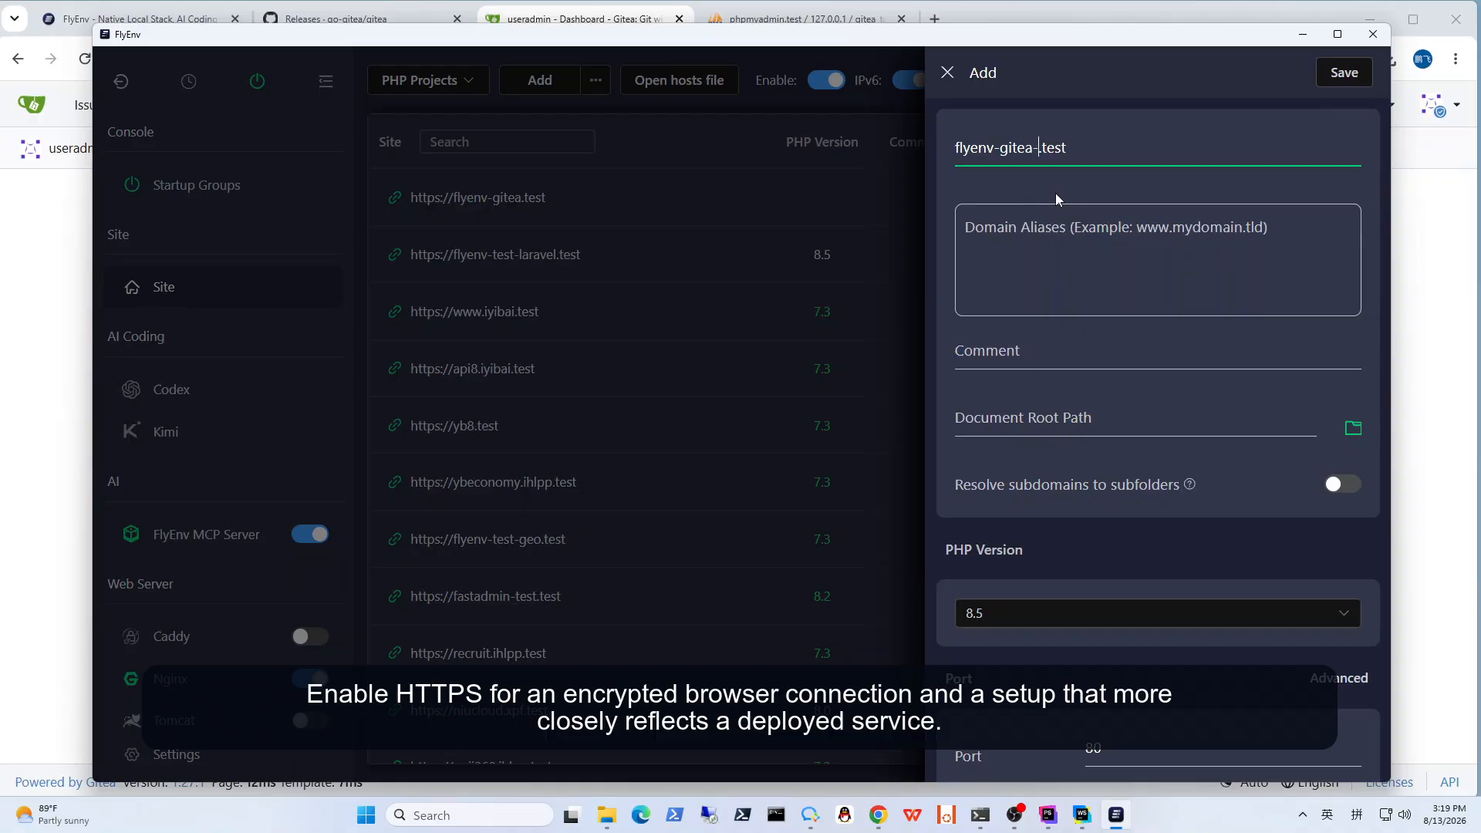
{"action": "type", "text": "test"}
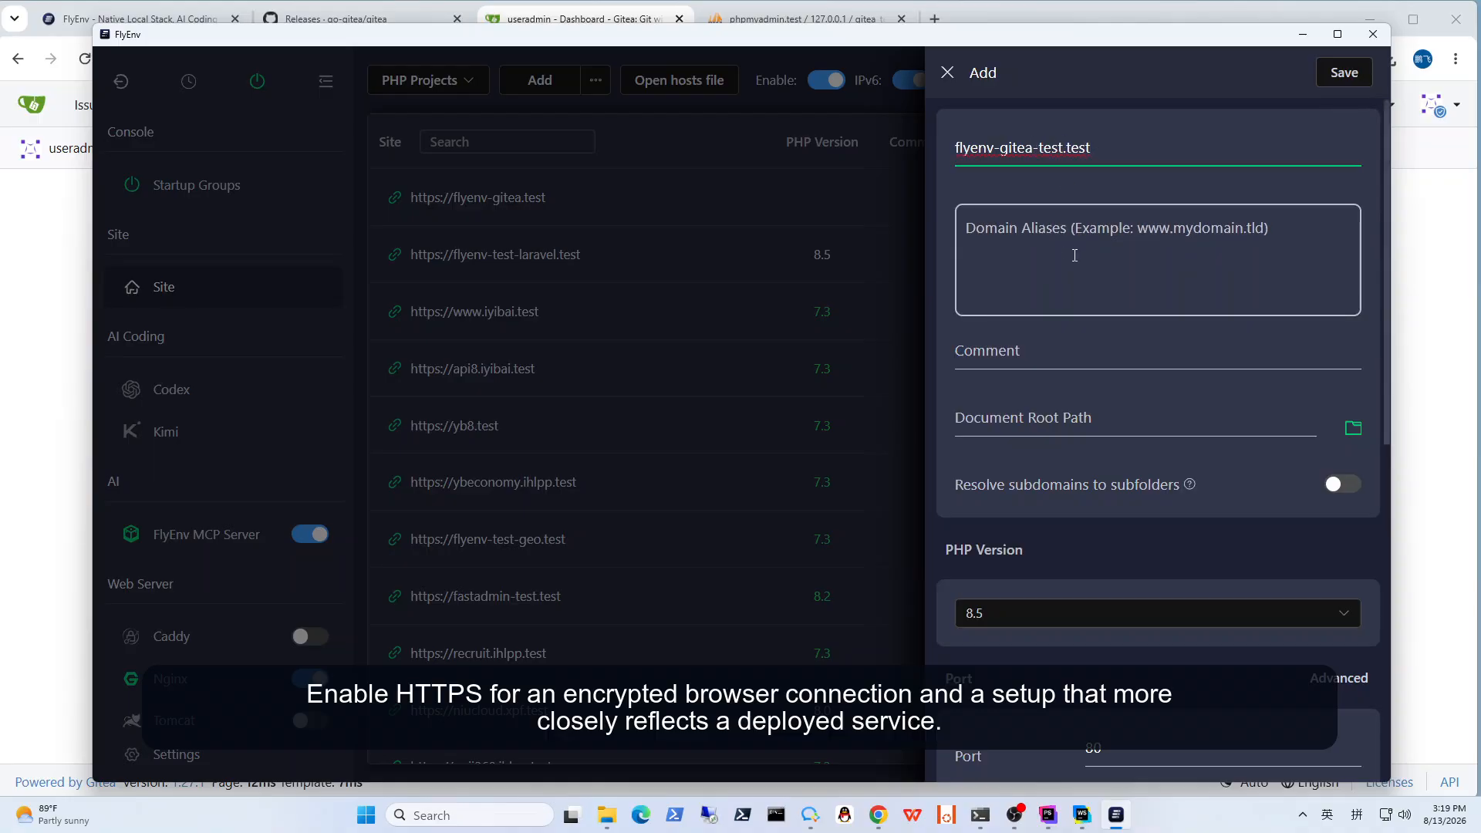
Step: Set the new site's document root to F:\Test and its PHP version to Static Site
{"action": "left_click", "coordinate": [1124, 286]}
{"action": "left_click", "coordinate": [1352, 430]}
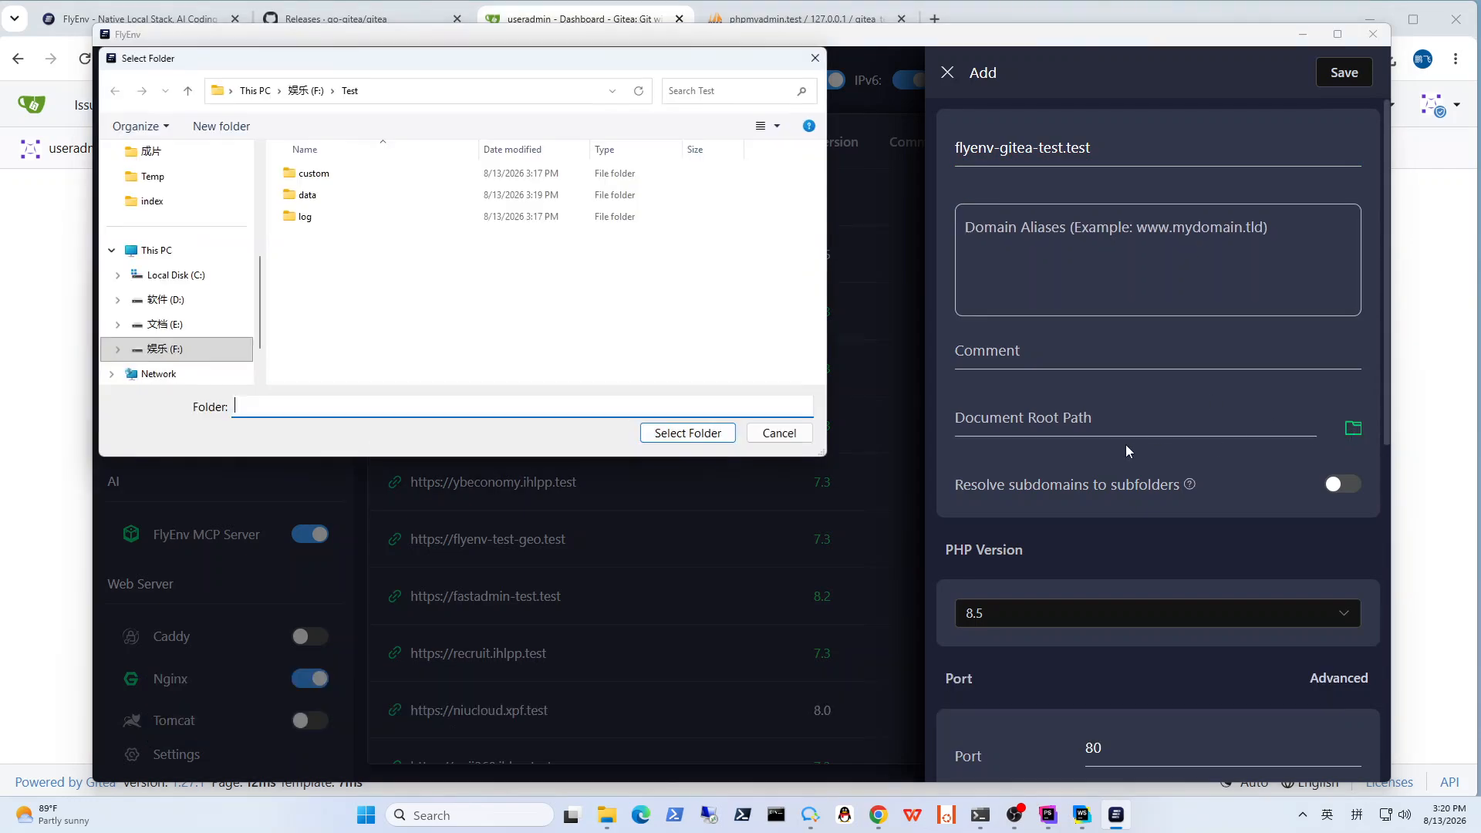
{"action": "left_click", "coordinate": [687, 433]}
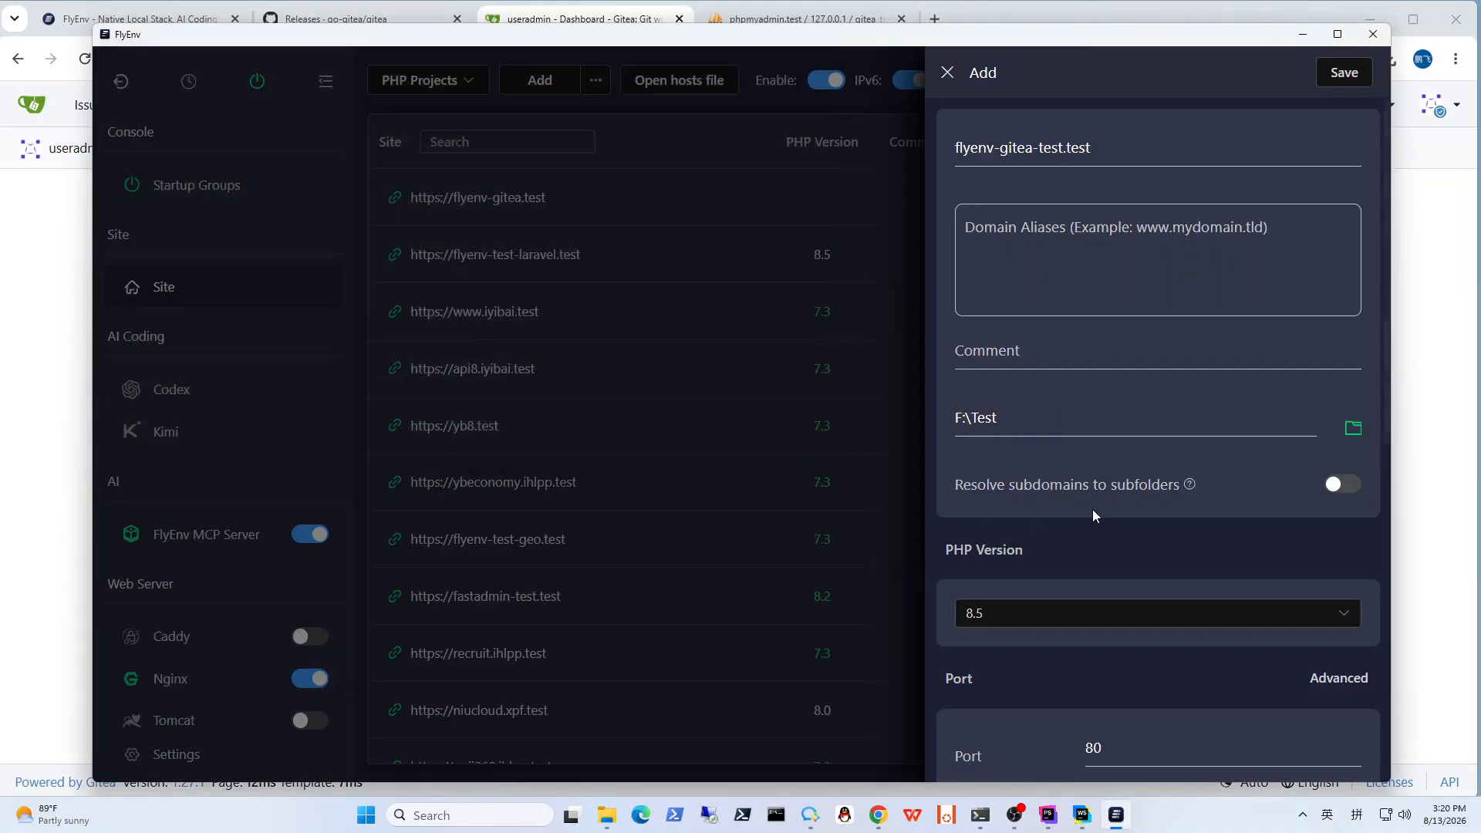
{"action": "scroll", "coordinate": [1080, 565], "scroll_direction": "down", "scroll_amount": 1}
{"action": "left_click", "coordinate": [1025, 515]}
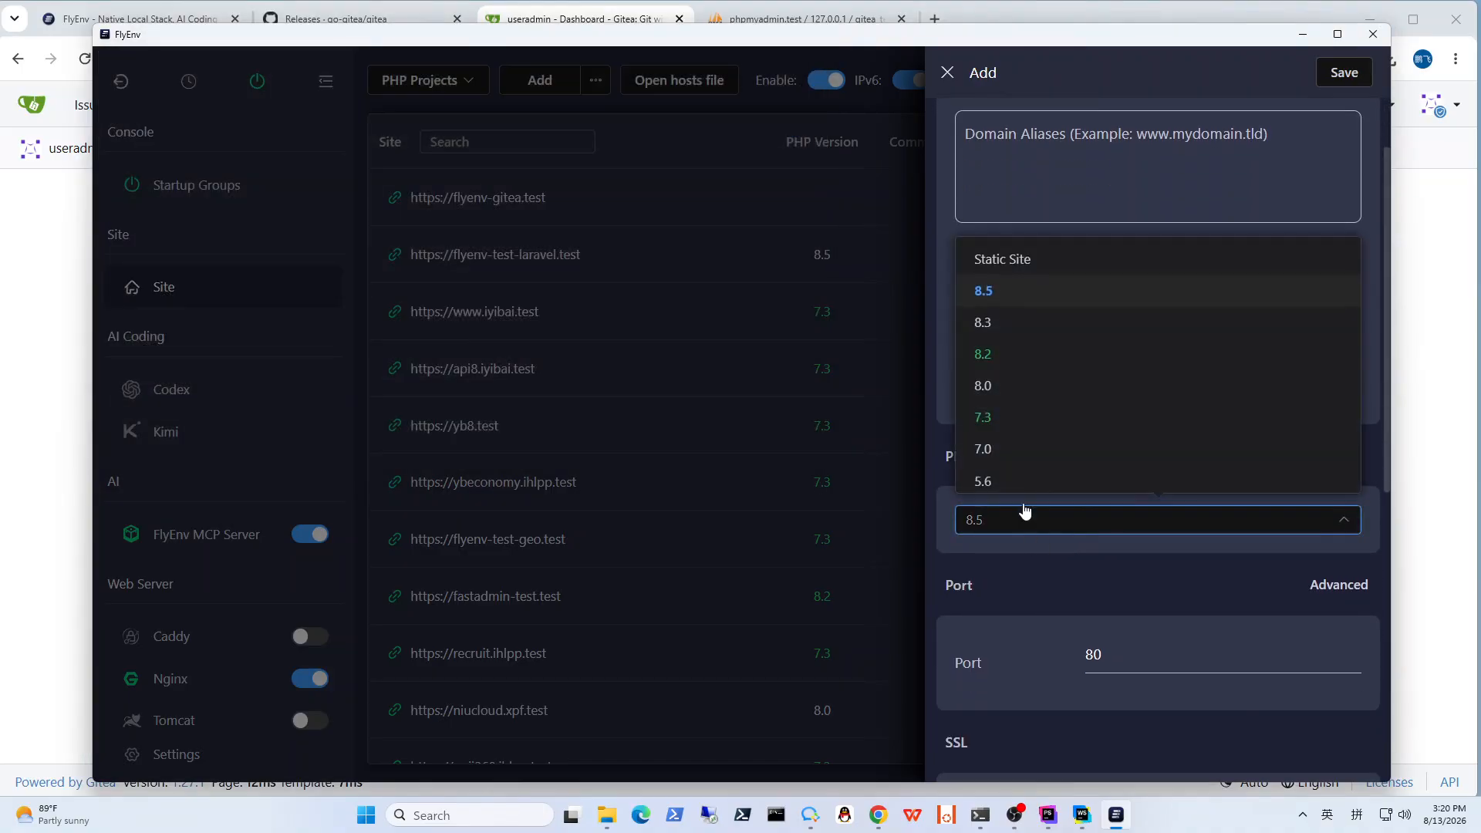
{"action": "left_click", "coordinate": [1015, 262]}
Step: Enable SSL with automatic certificates for the new site
{"action": "scroll", "coordinate": [1044, 568], "scroll_direction": "down", "scroll_amount": 2}
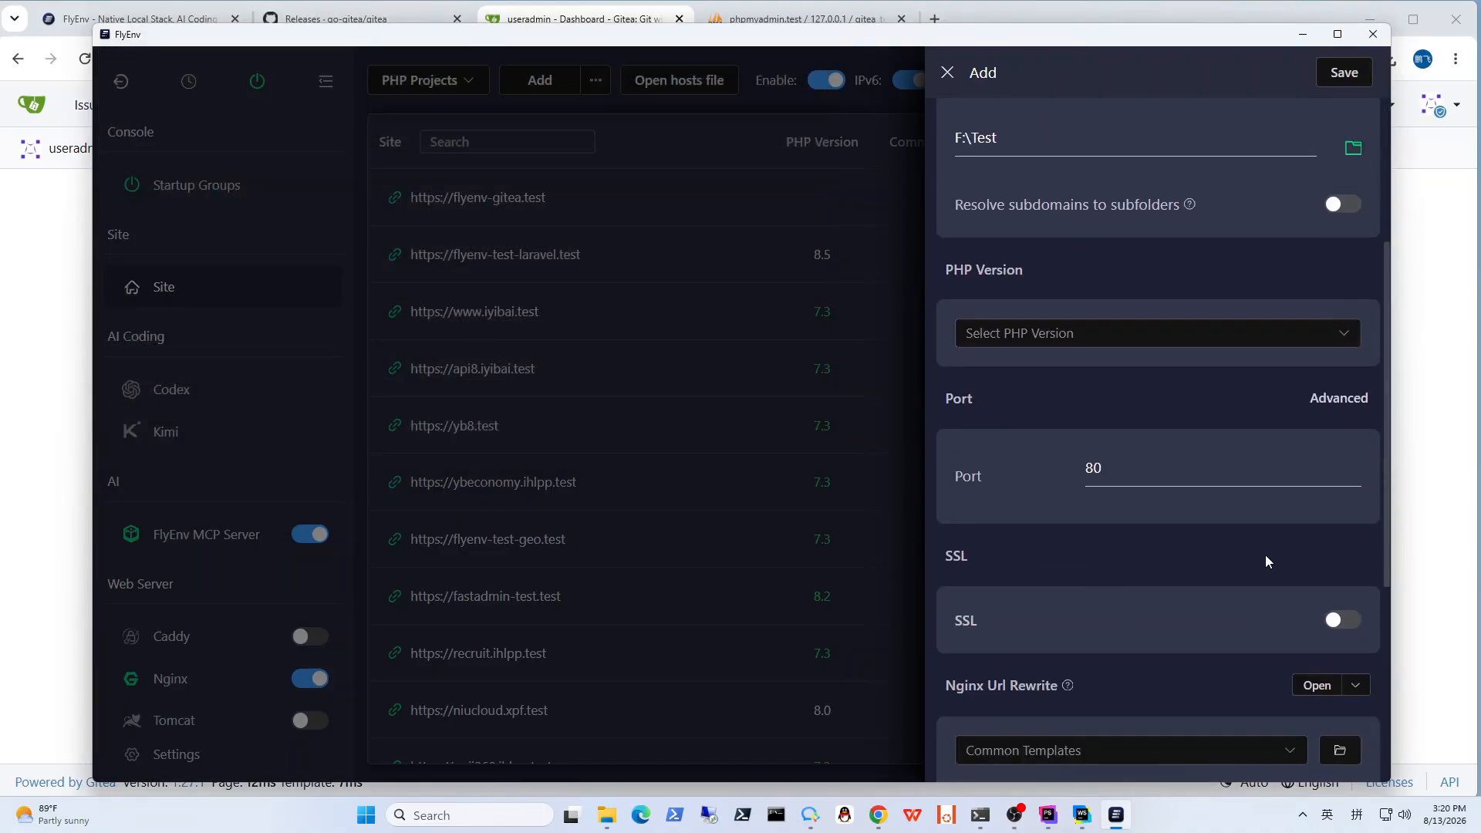
{"action": "left_click", "coordinate": [1340, 619]}
{"action": "left_click", "coordinate": [1341, 660]}
{"action": "scroll", "coordinate": [1187, 552], "scroll_direction": "down", "scroll_amount": 4}
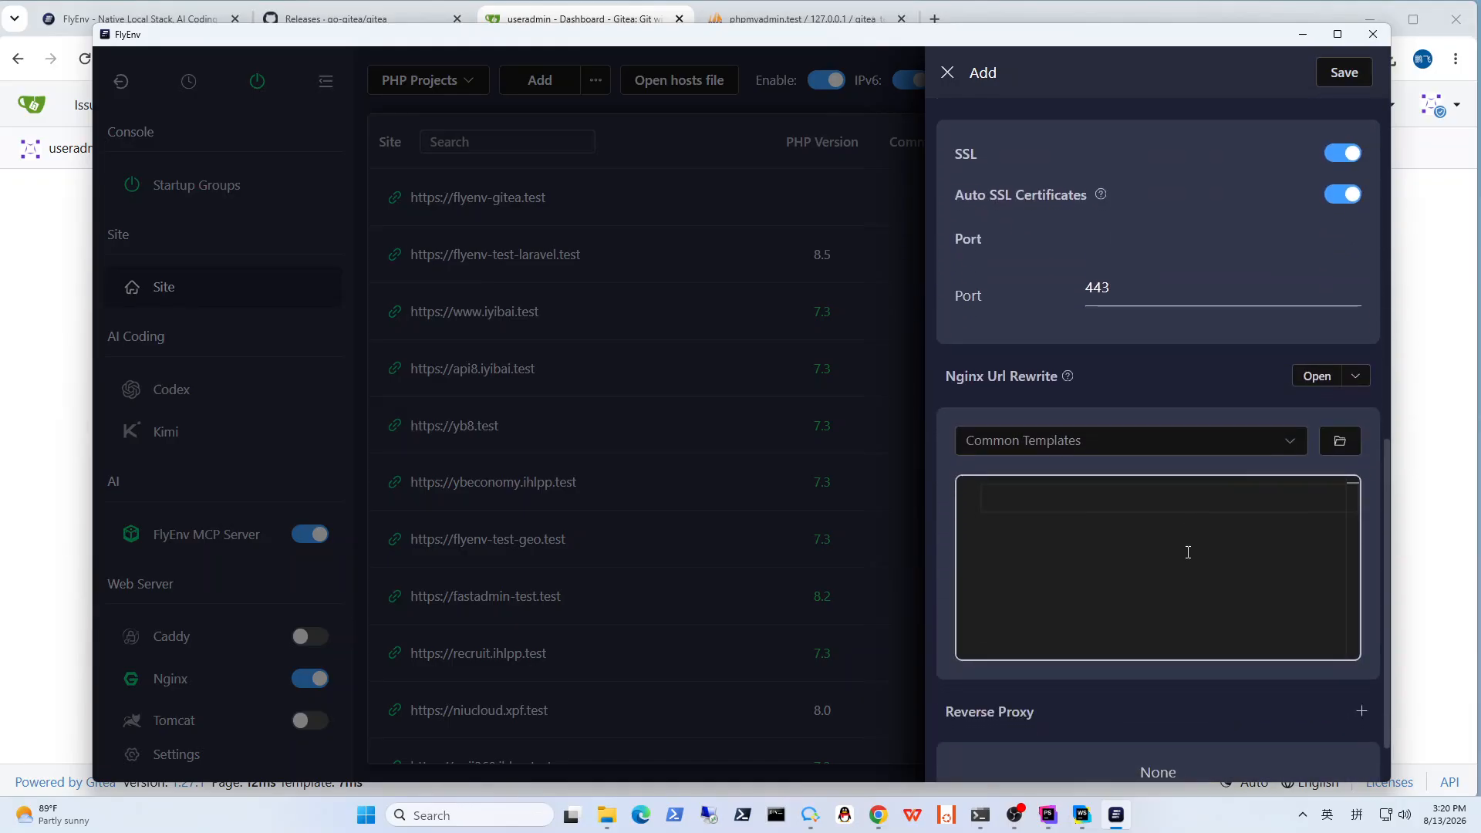
{"action": "left_click", "coordinate": [1360, 710]}
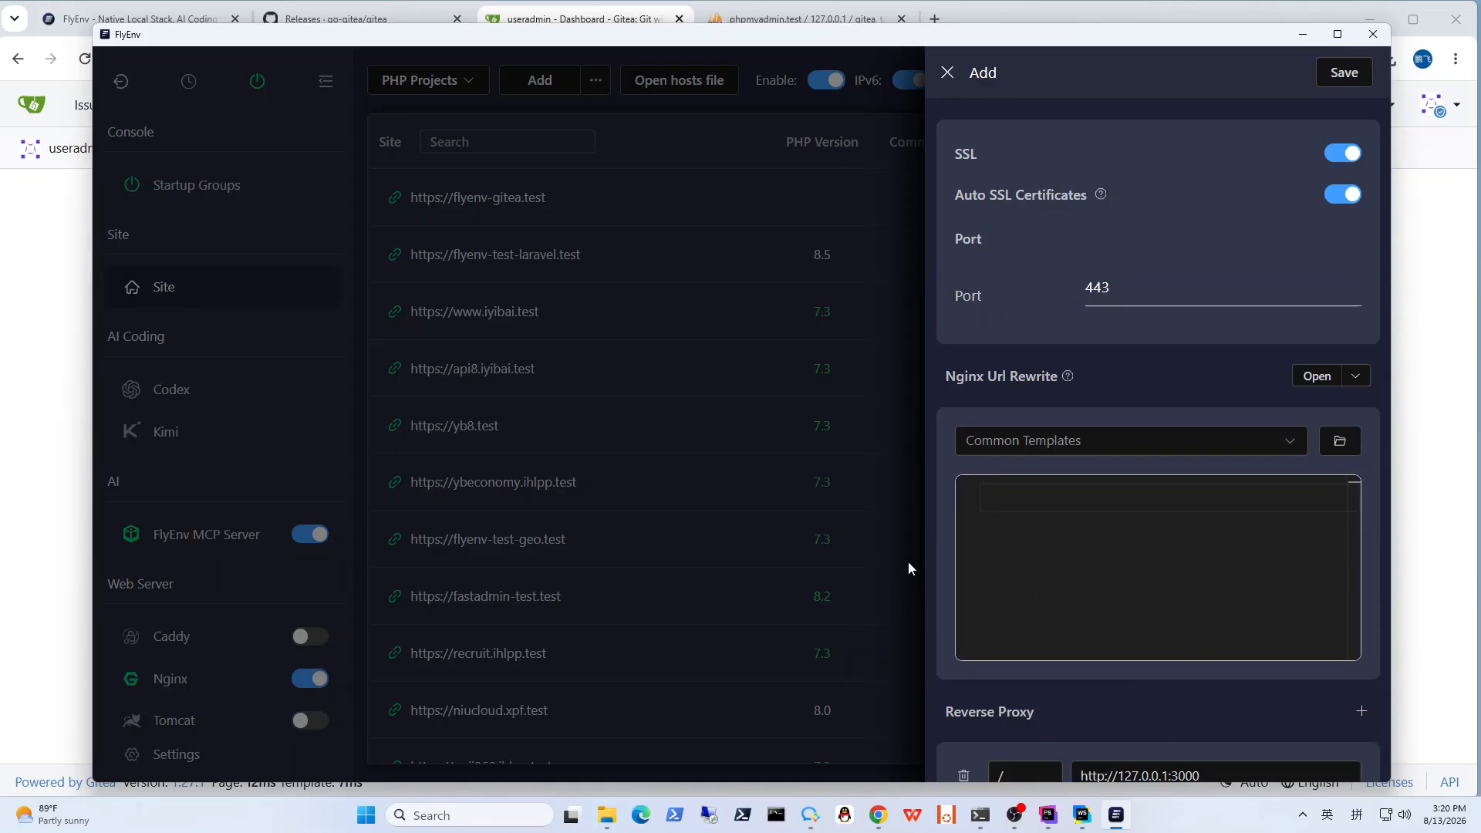
{"action": "scroll", "coordinate": [1041, 413], "scroll_direction": "down", "scroll_amount": 1}
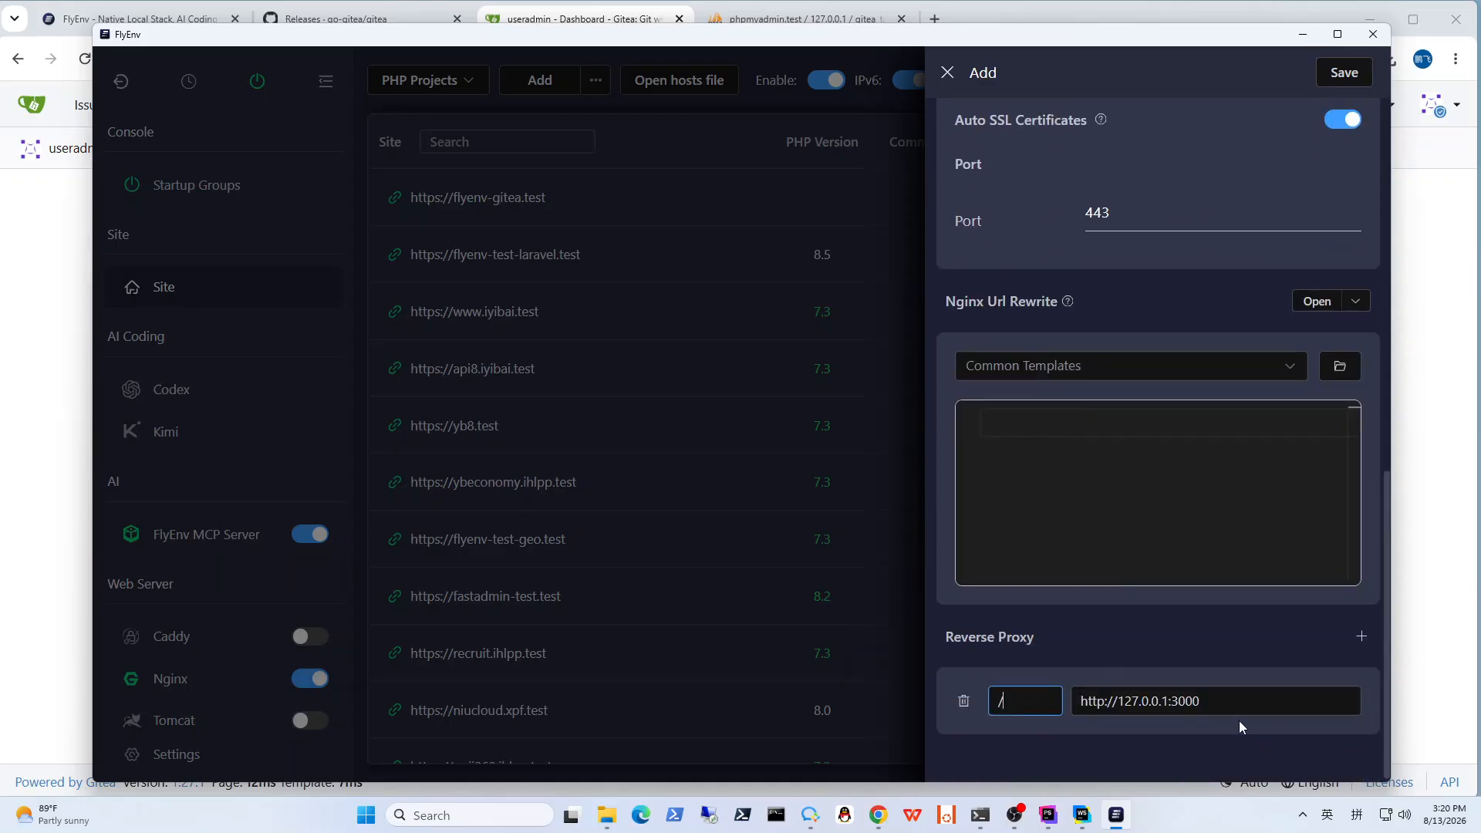
{"action": "double_click", "coordinate": [1186, 701]}
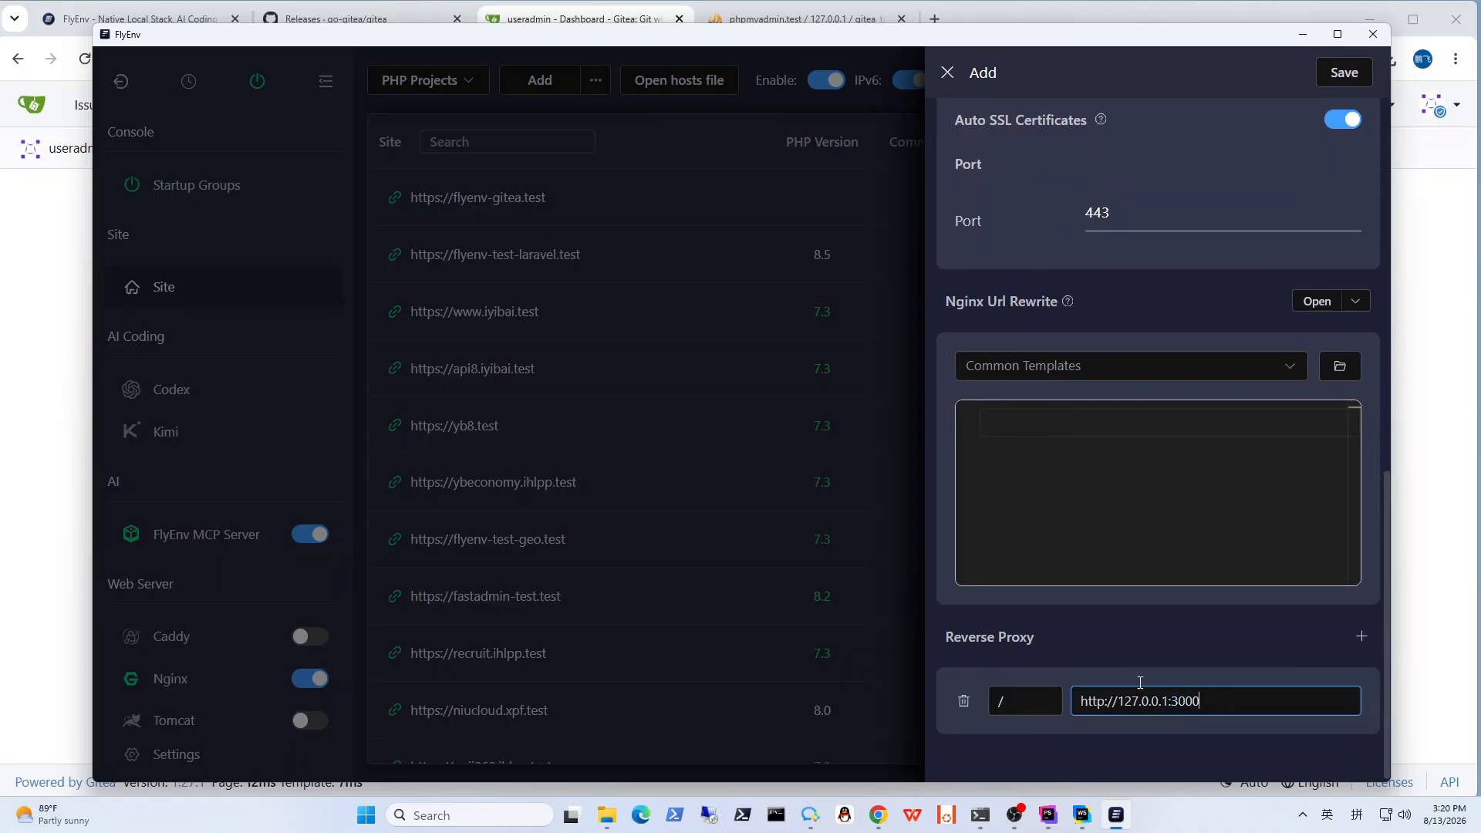
Step: Save the new site and turn Nginx on
{"action": "scroll", "coordinate": [1137, 668], "scroll_direction": "up", "scroll_amount": 9}
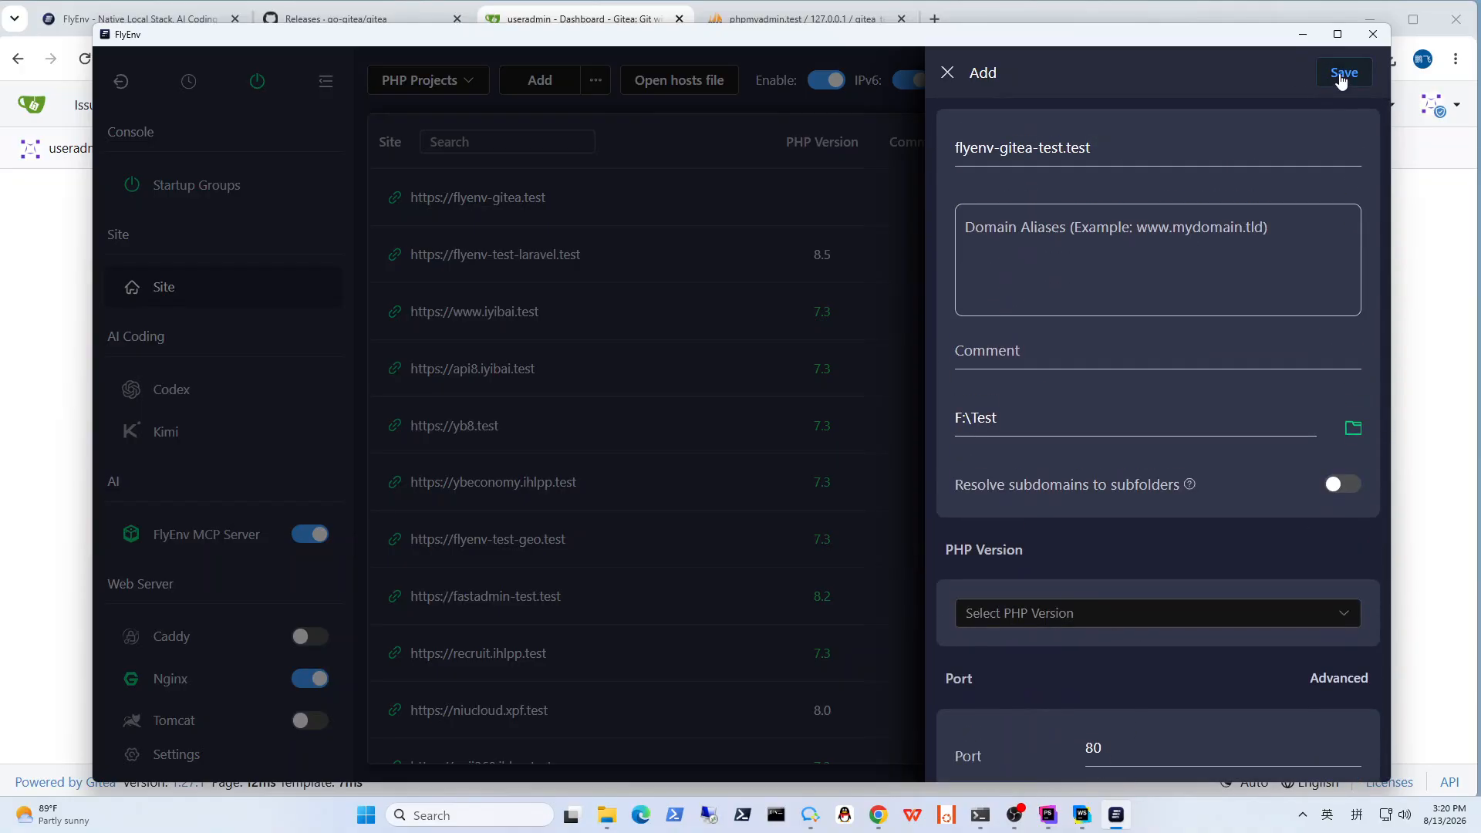
{"action": "left_click", "coordinate": [1341, 81]}
{"action": "left_click", "coordinate": [914, 473]}
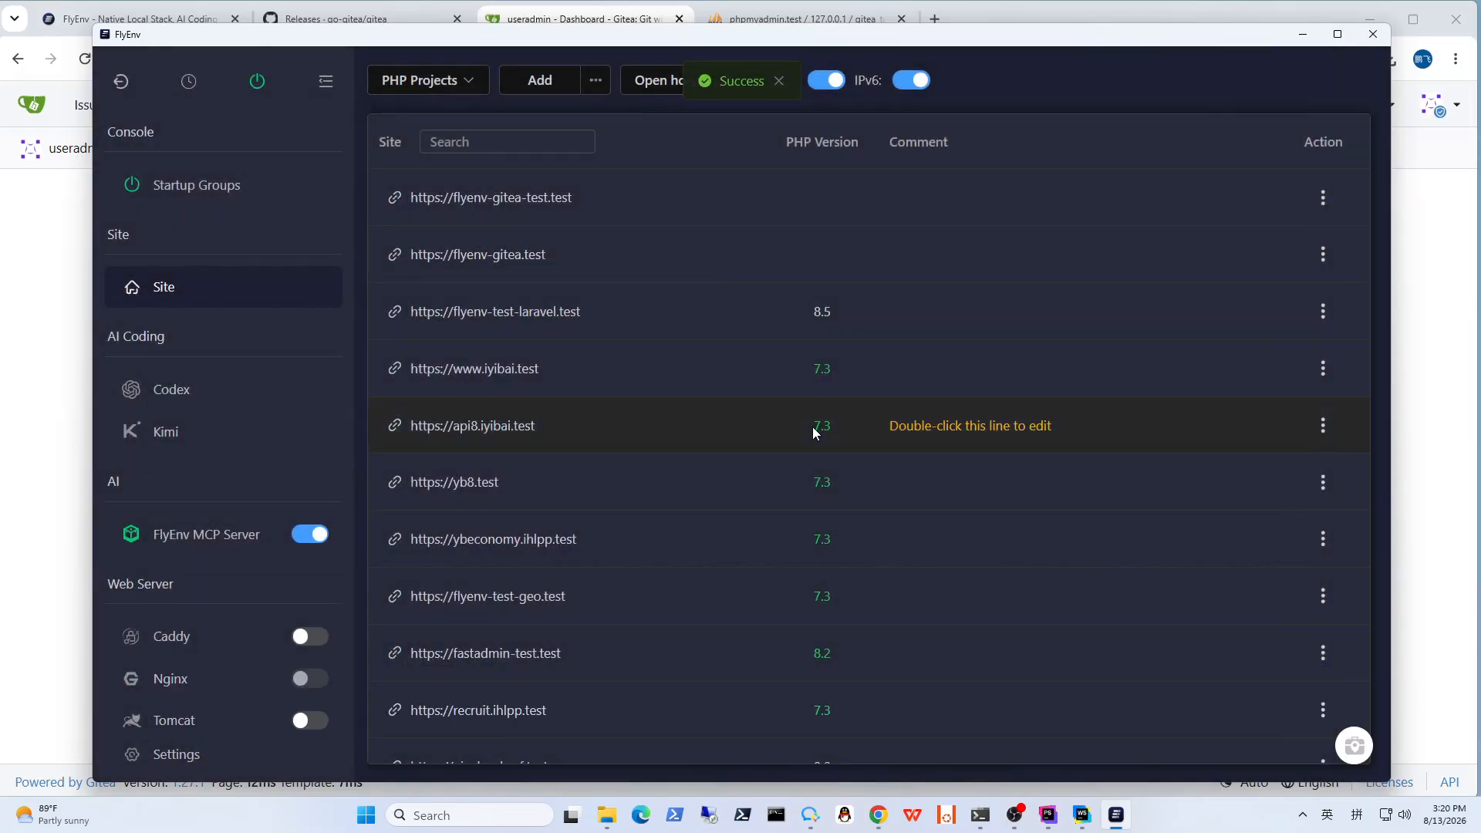
{"action": "left_click", "coordinate": [324, 682]}
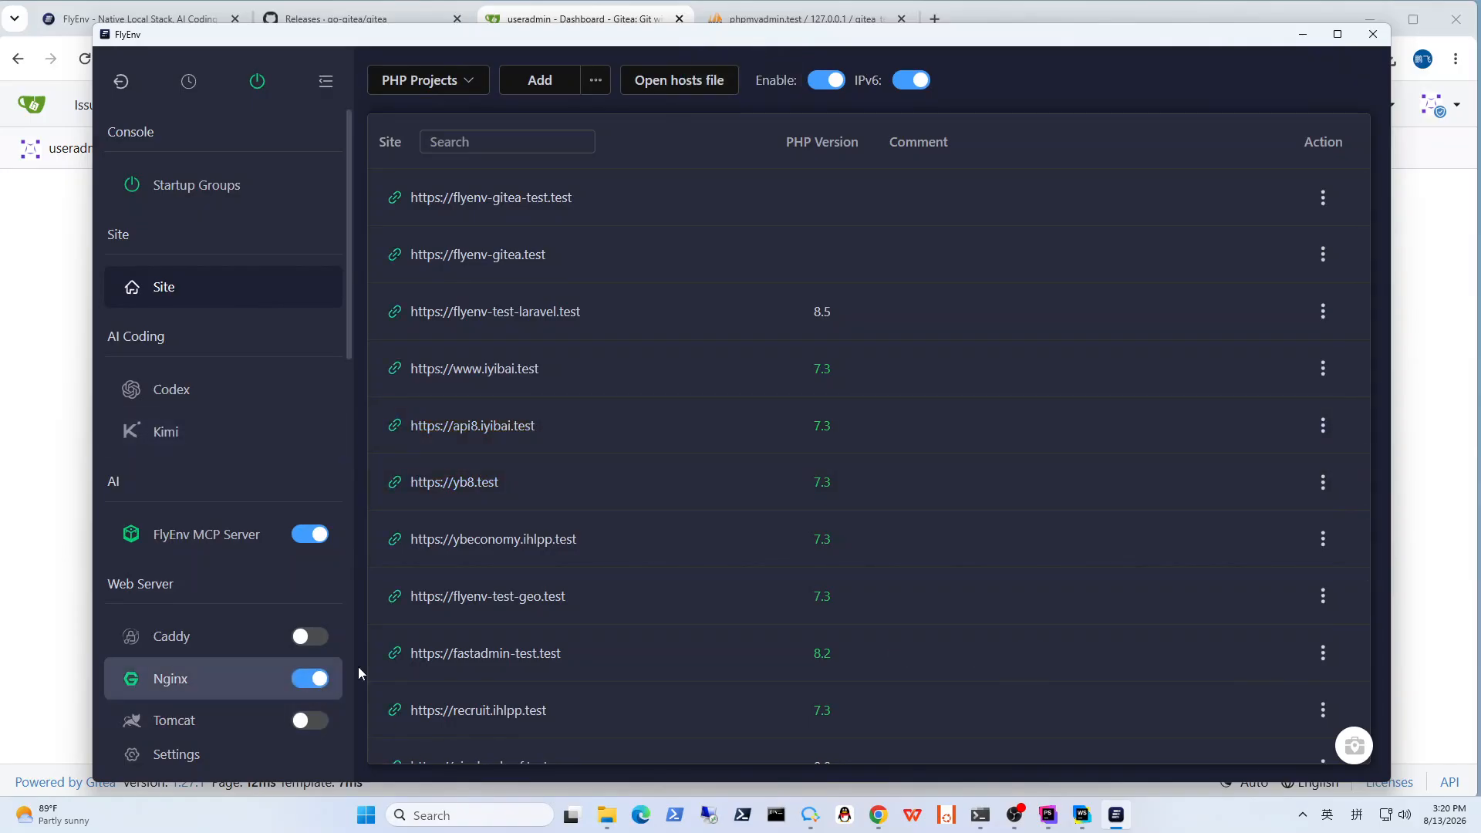
Step: Open the flyenv-gitea-test.test site in the browser and check its HTTPS address and connection security
{"action": "left_click", "coordinate": [503, 199]}
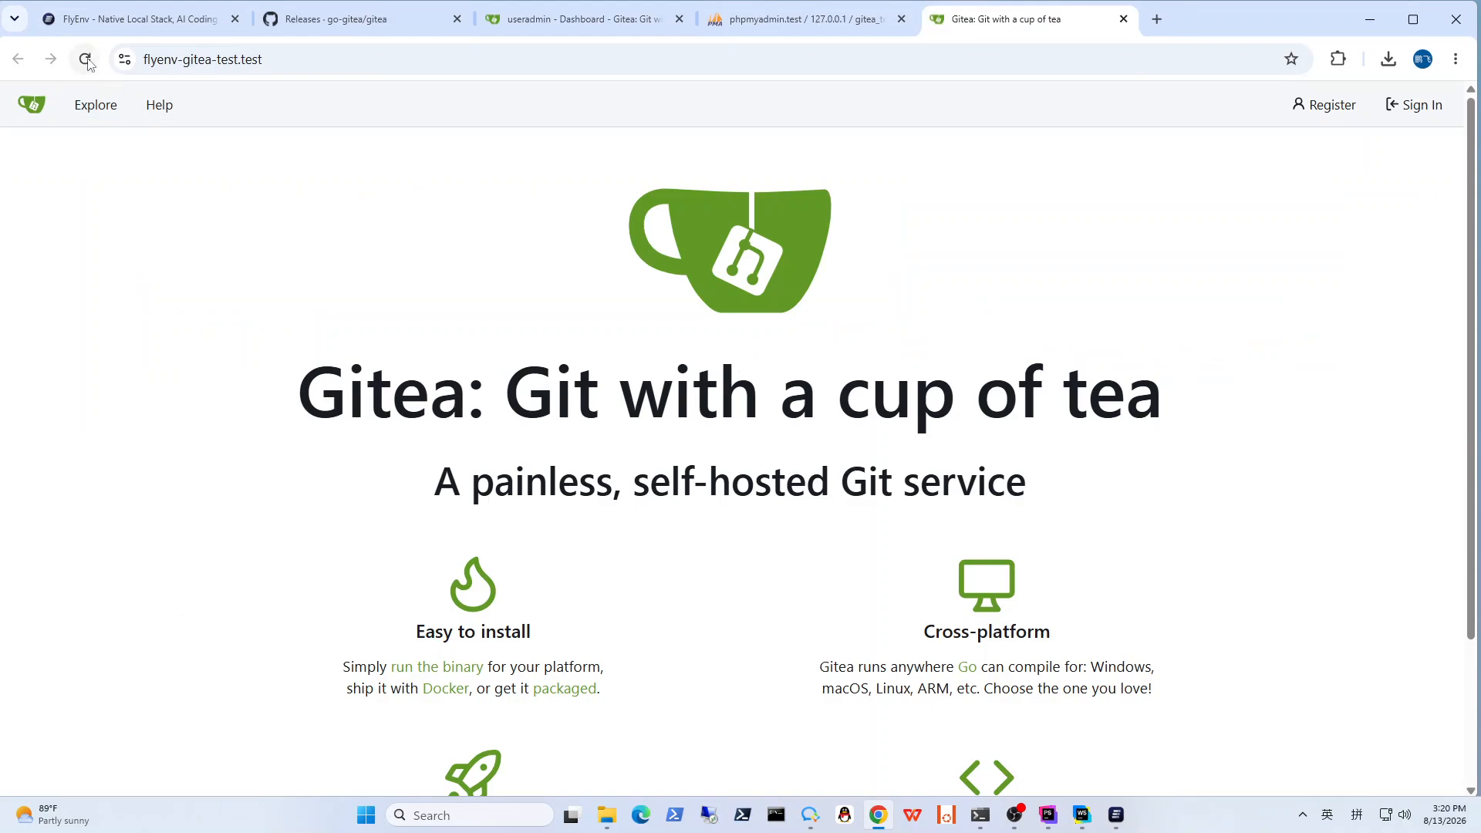
{"action": "left_click", "coordinate": [192, 62]}
{"action": "left_click", "coordinate": [191, 62]}
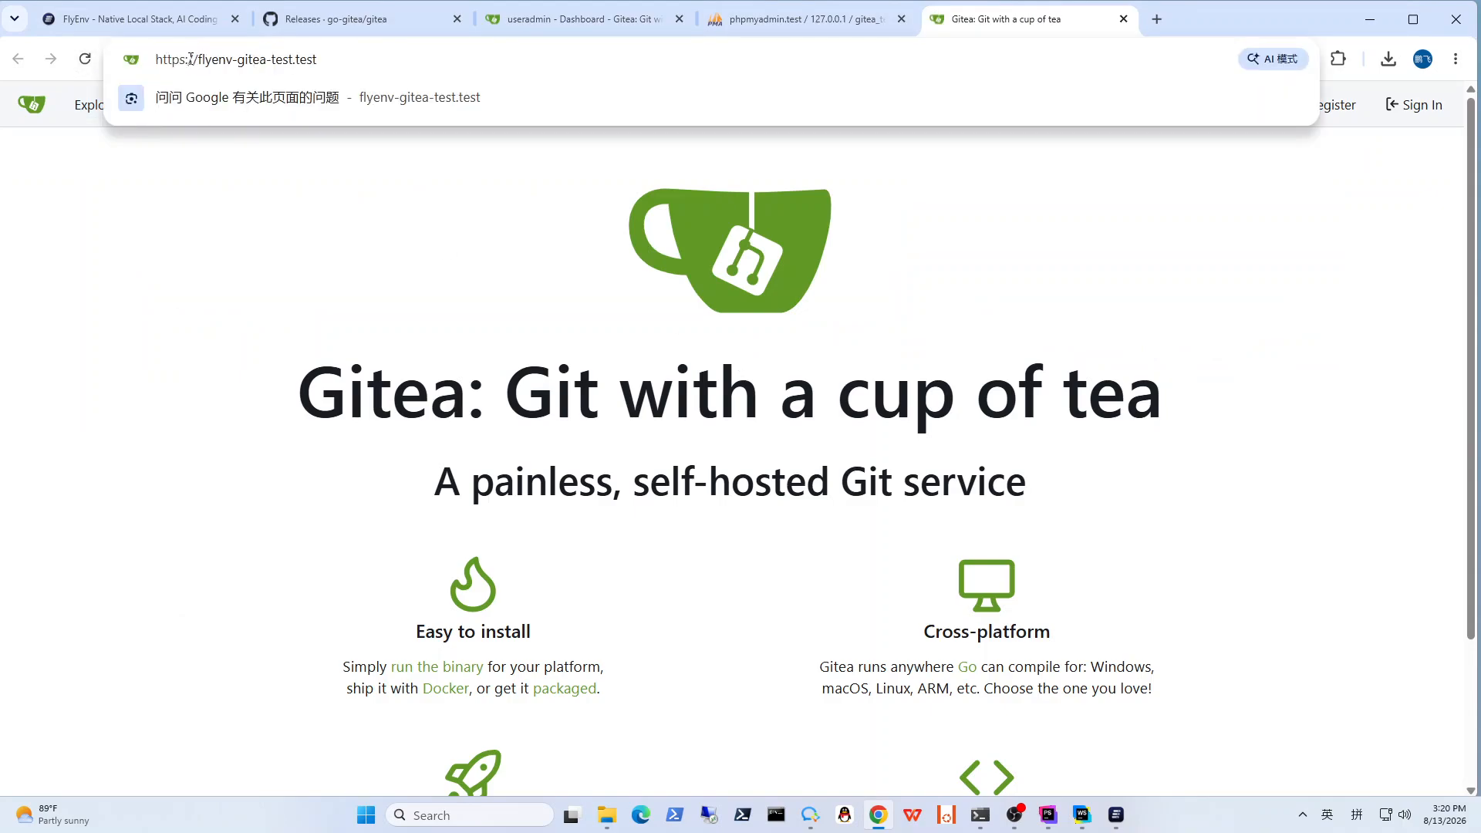
{"action": "left_click", "coordinate": [307, 273]}
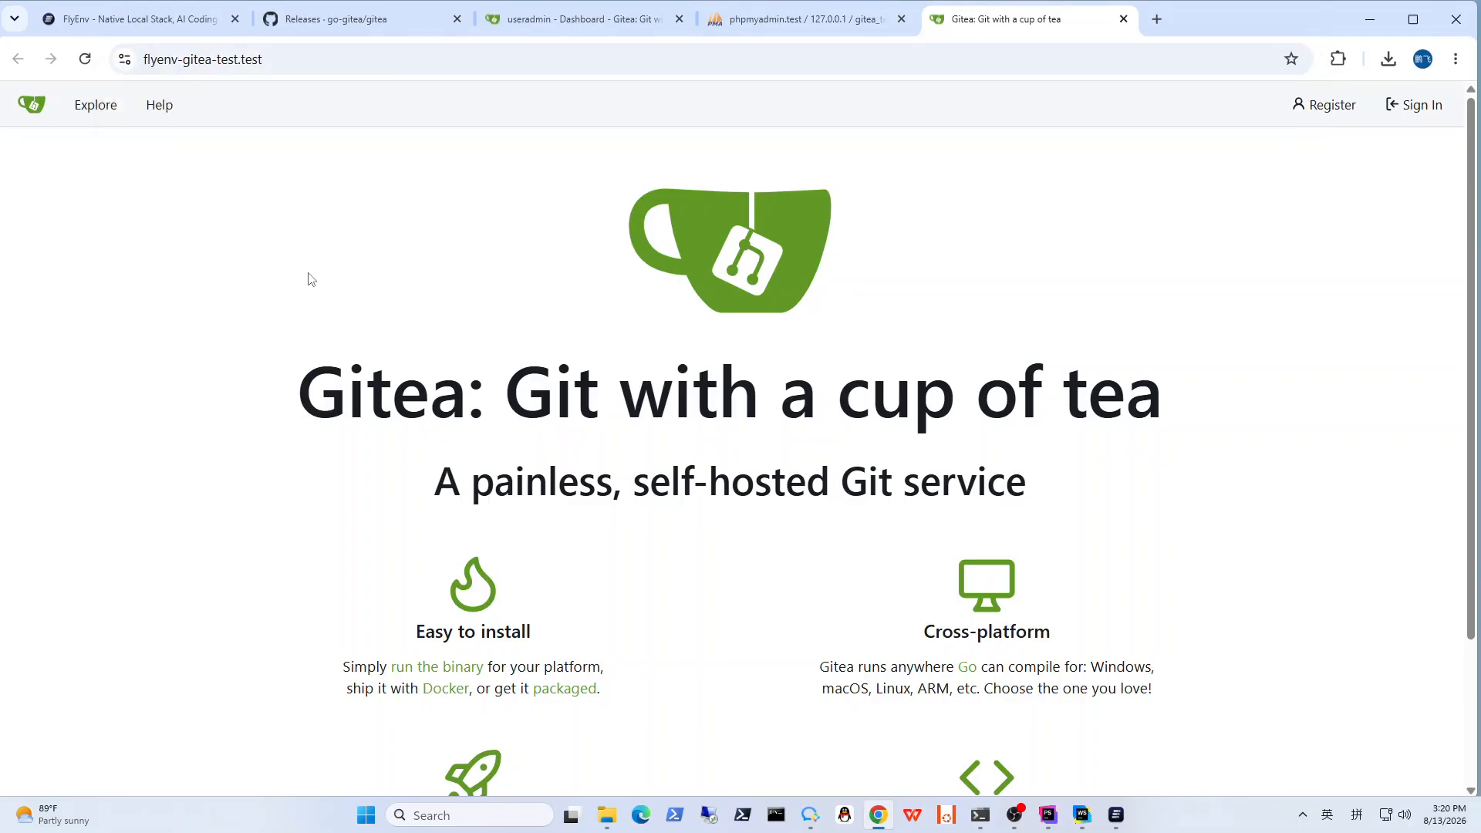
{"action": "left_click", "coordinate": [125, 59]}
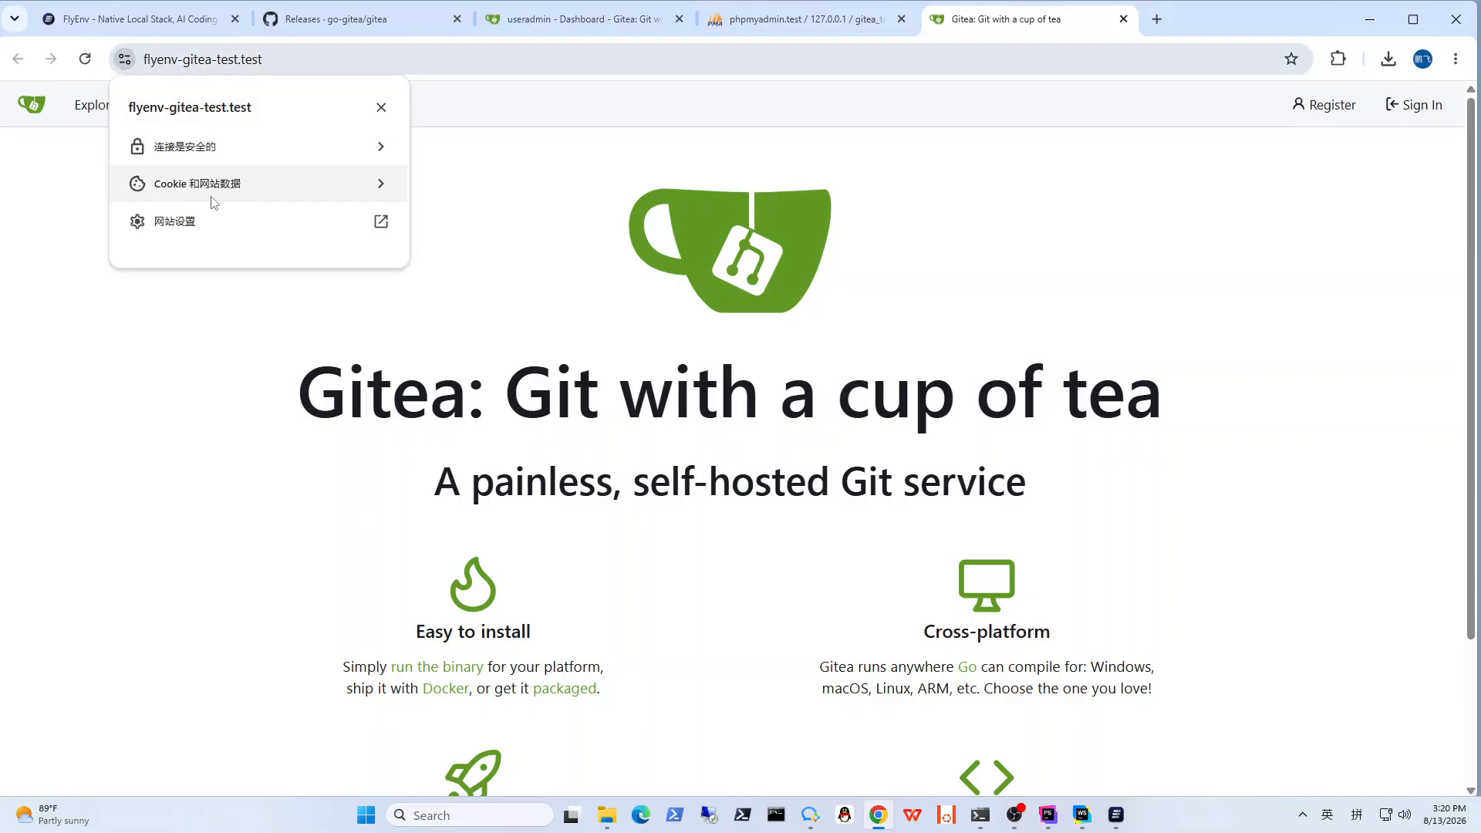
{"action": "left_click", "coordinate": [228, 395]}
{"action": "scroll", "coordinate": [848, 431], "scroll_direction": "down", "scroll_amount": 3}
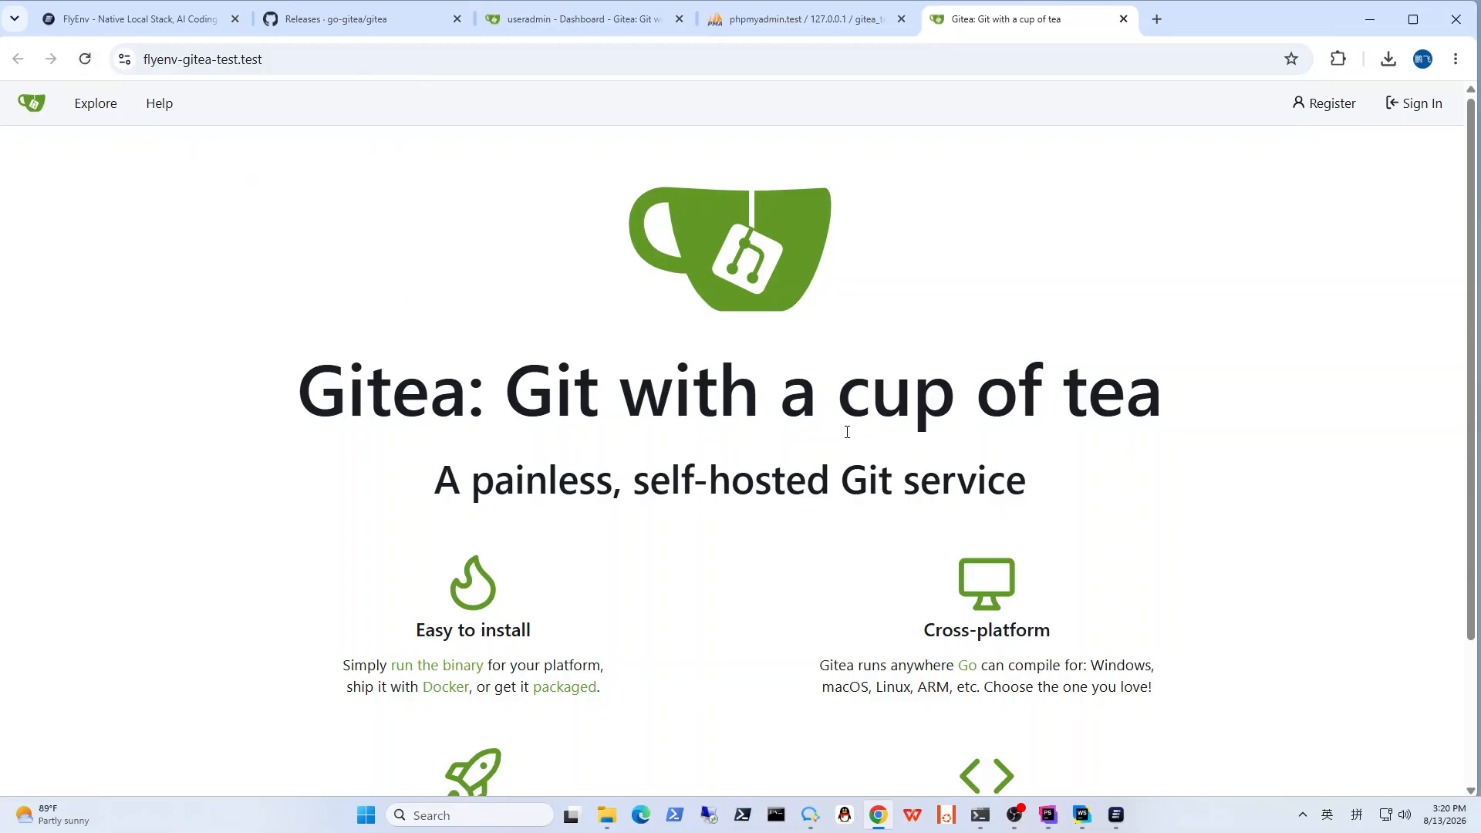
{"action": "scroll", "coordinate": [902, 508], "scroll_direction": "up", "scroll_amount": 3}
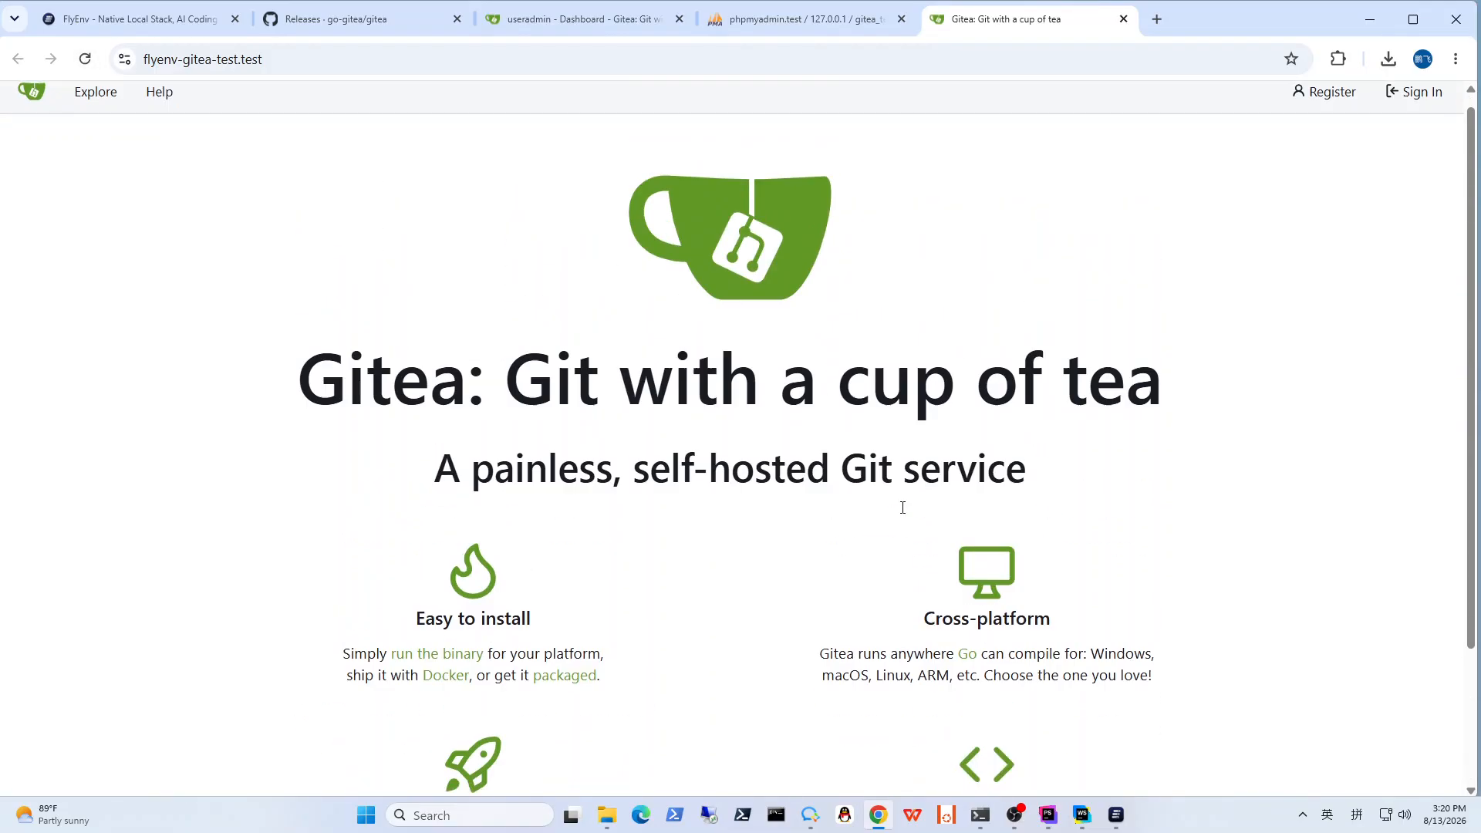
Step: Sign in to Gitea as useradmin with the account password, remember this device, and never save the password in the browser
{"action": "left_click", "coordinate": [1419, 106]}
{"action": "left_click", "coordinate": [650, 235]}
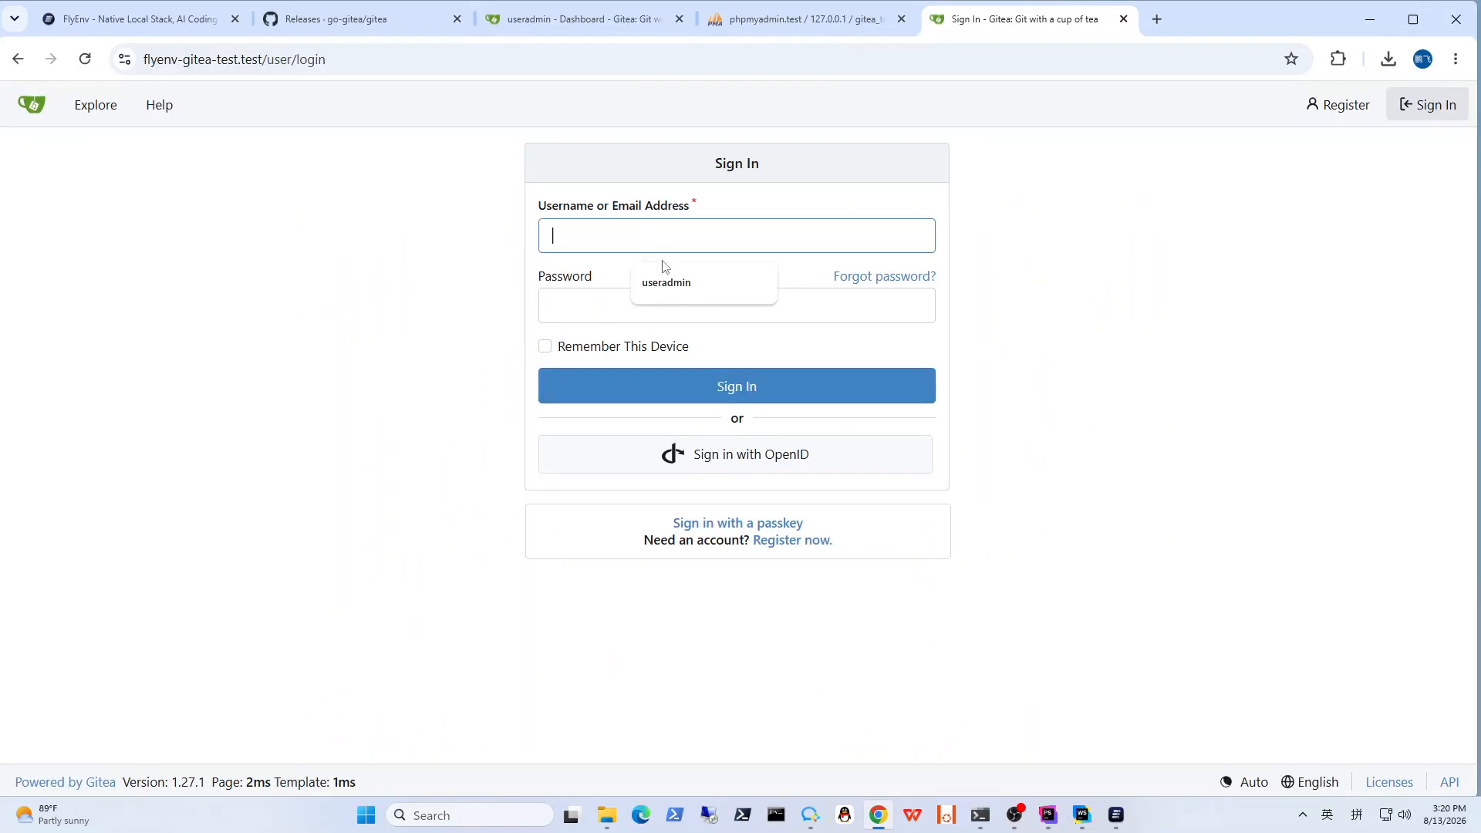
{"action": "left_click", "coordinate": [665, 266]}
{"action": "left_click", "coordinate": [645, 303]}
{"action": "type", "text": "••"}
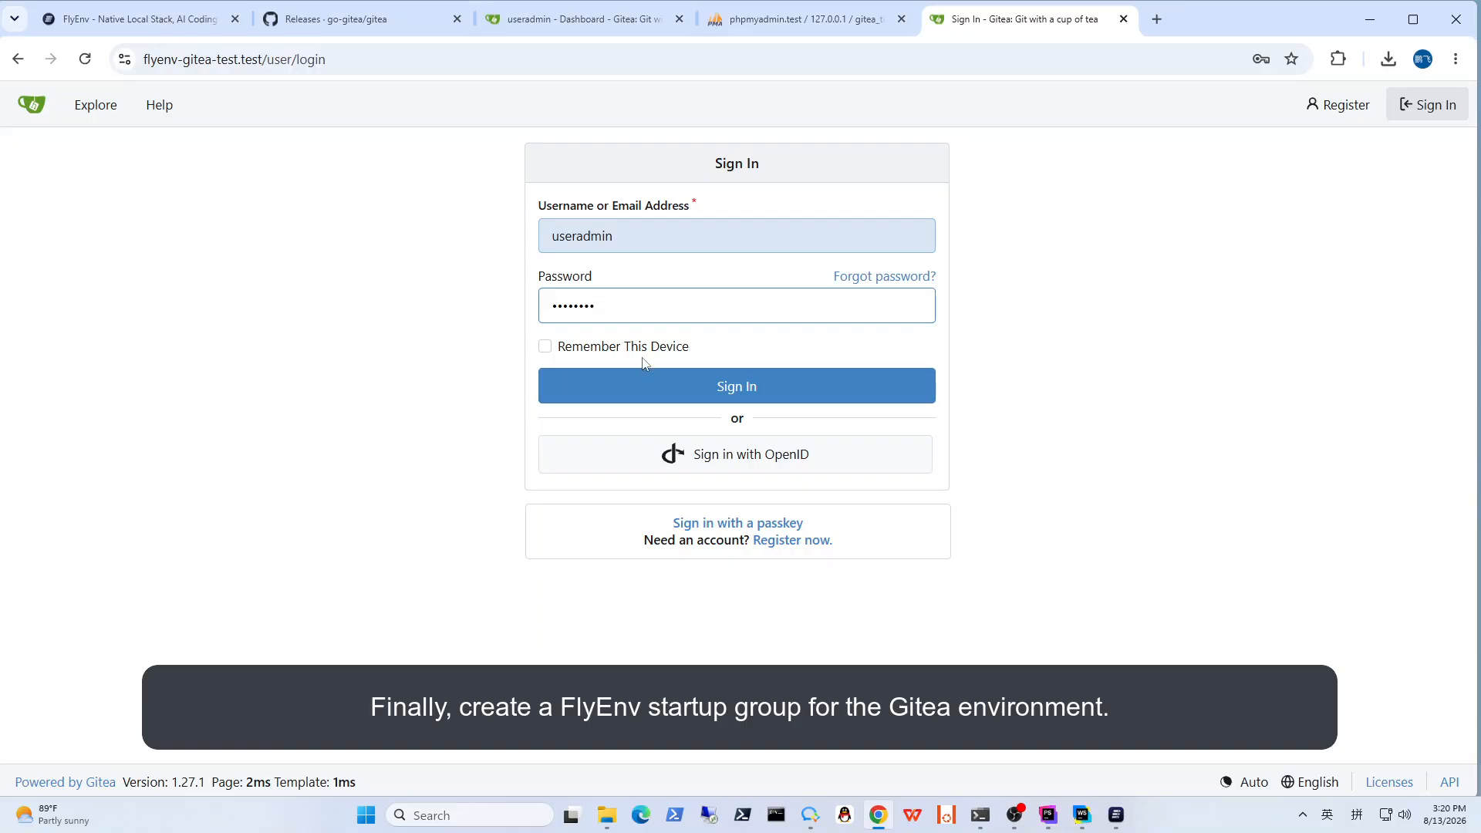
{"action": "left_click", "coordinate": [604, 350]}
{"action": "left_click", "coordinate": [721, 393]}
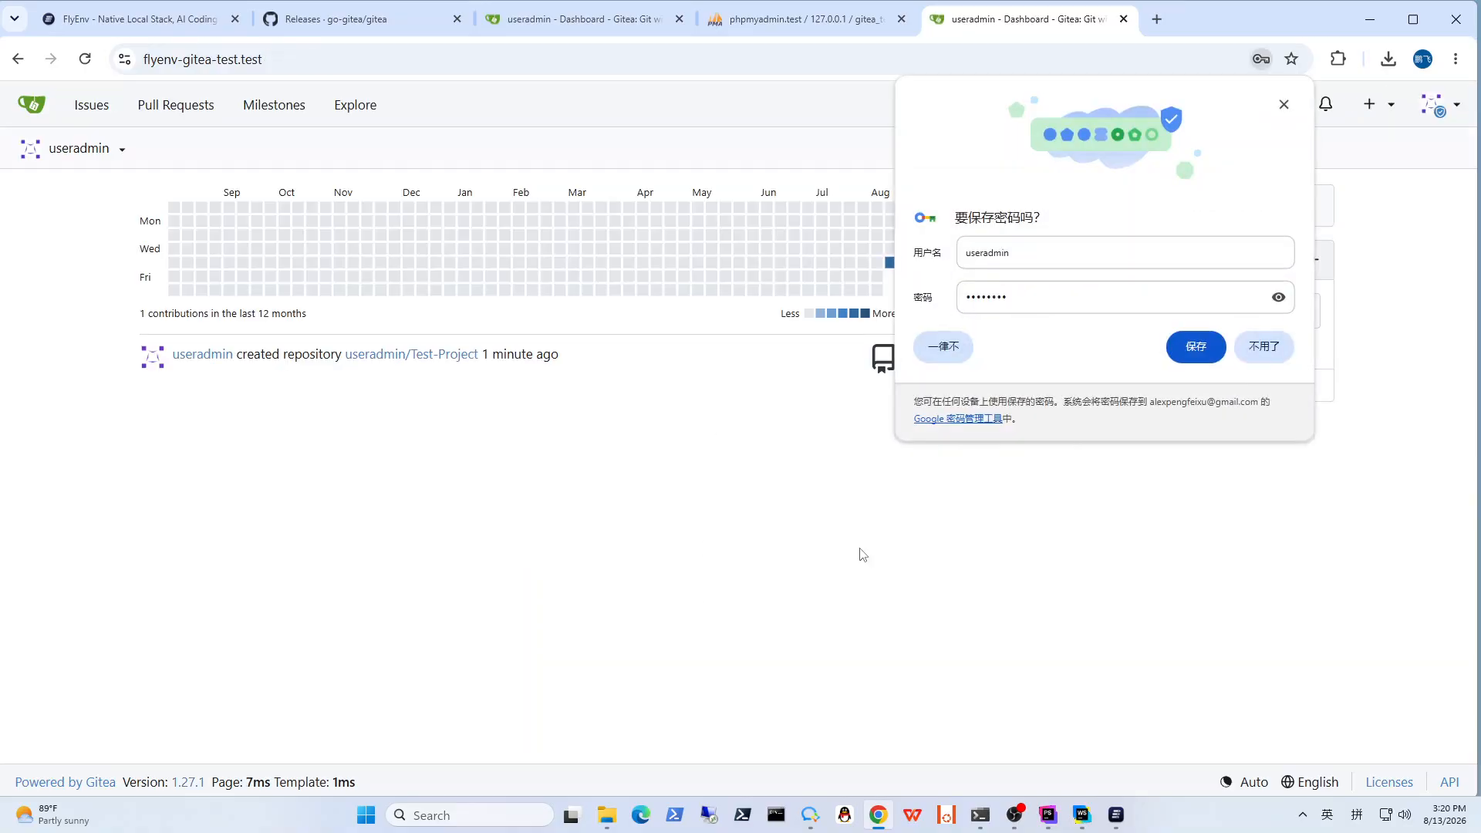
{"action": "left_click", "coordinate": [948, 349]}
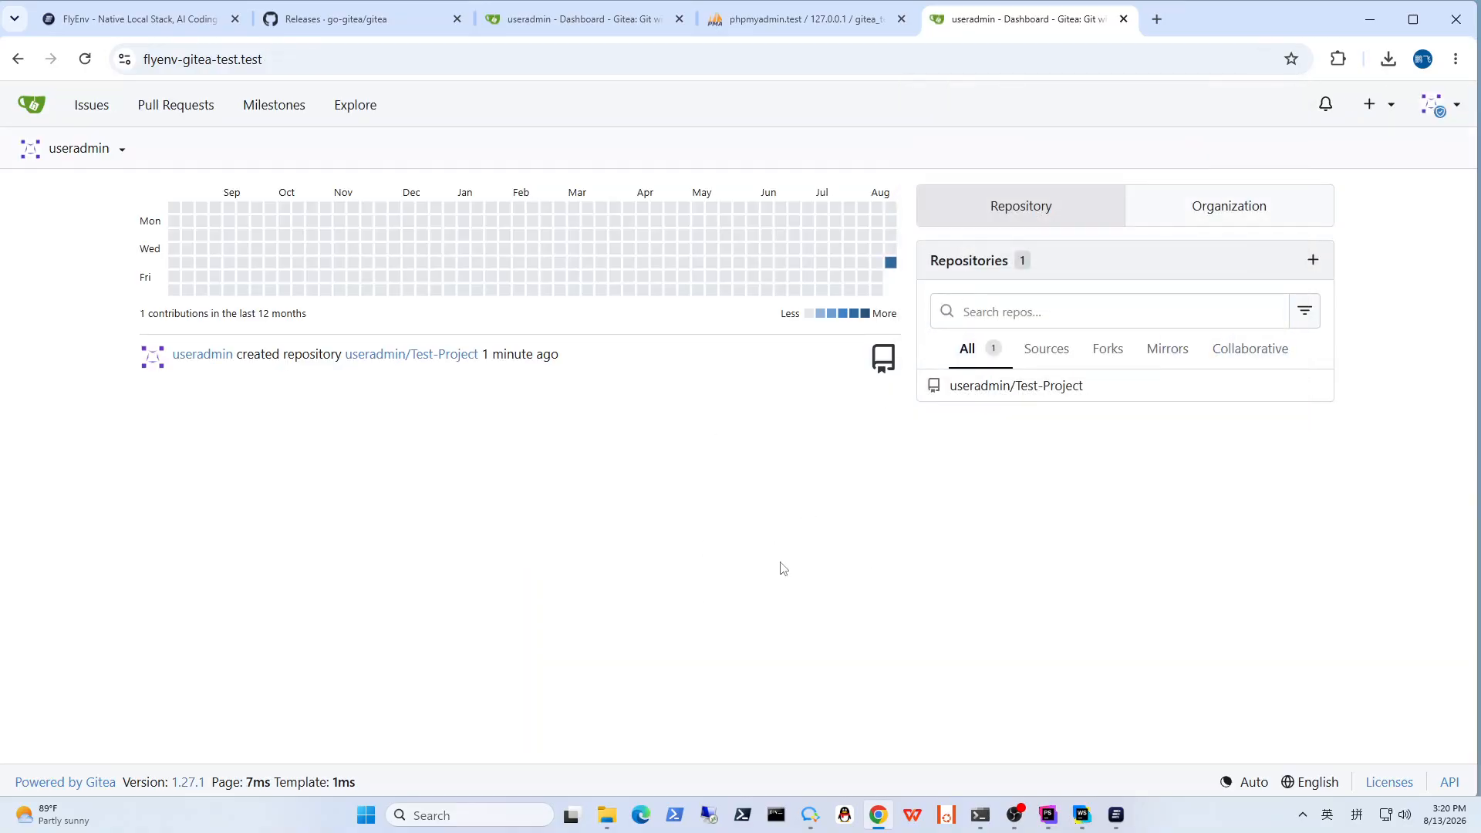
Step: Open the Issues overview and look at the account switcher
{"action": "left_click", "coordinate": [93, 108]}
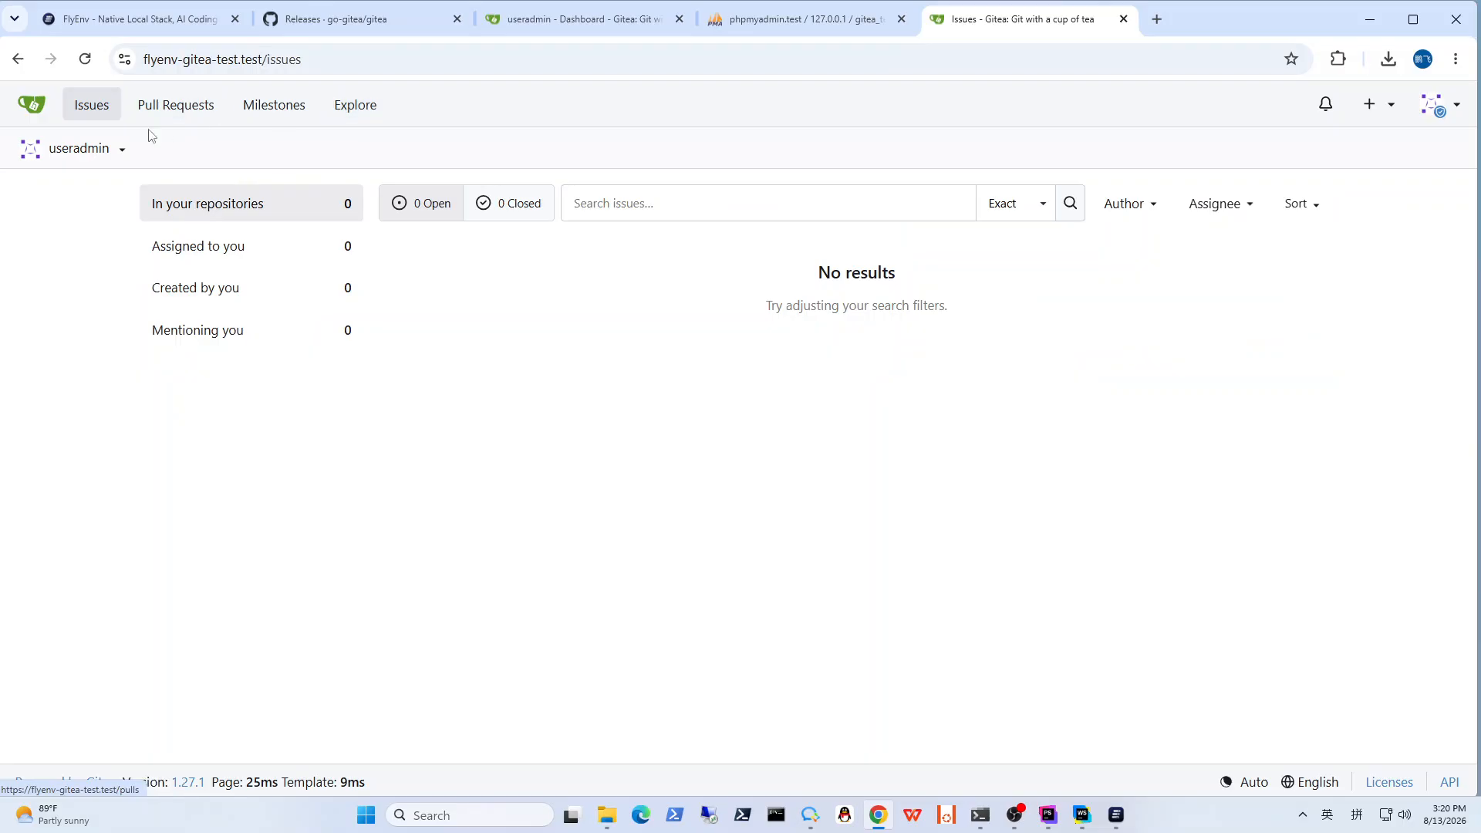
{"action": "left_click", "coordinate": [123, 152]}
{"action": "left_click", "coordinate": [553, 407]}
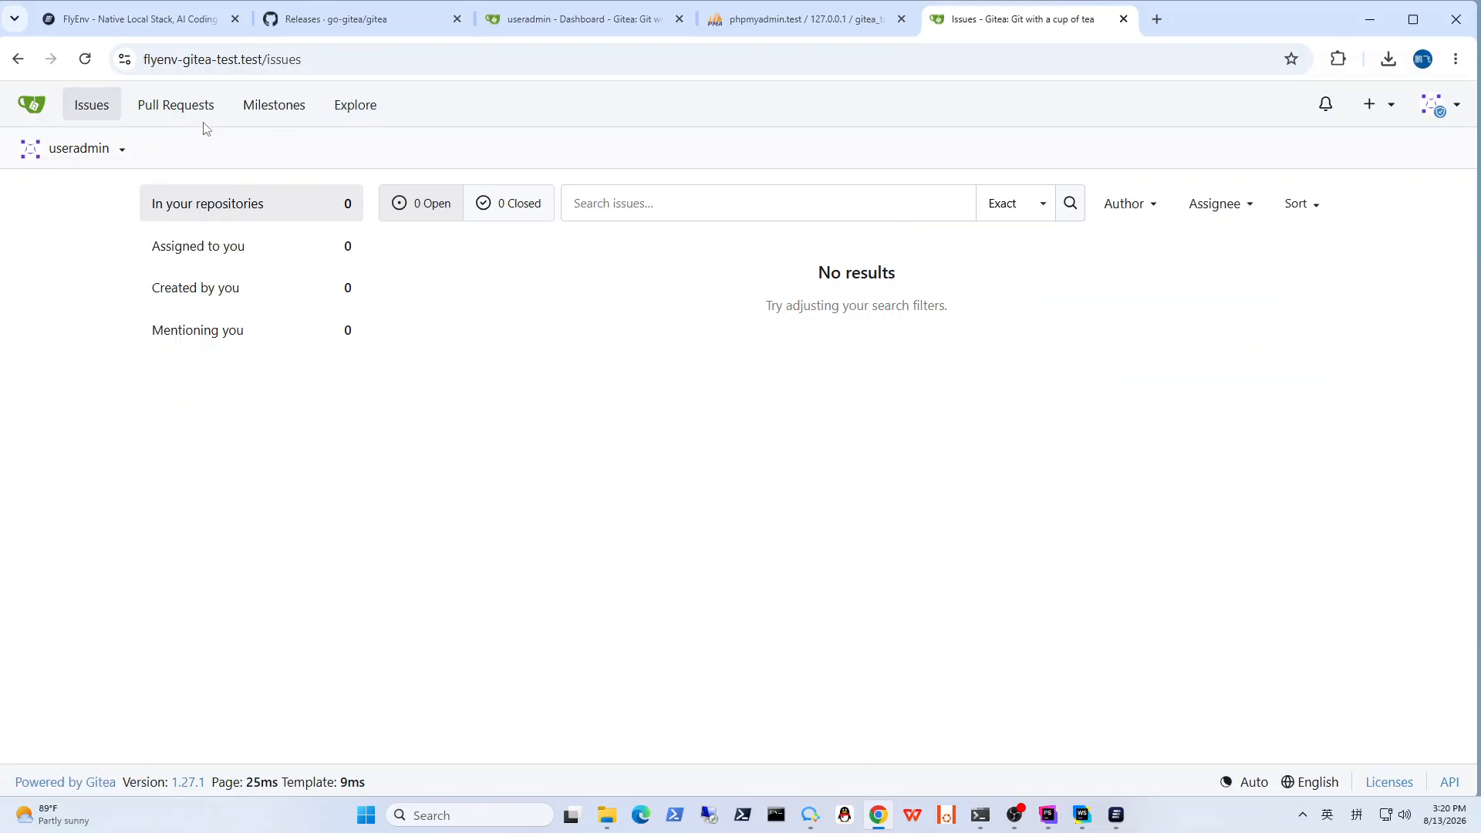
Step: Look through the Pull Requests overview and the Explore list, and open the Test-Project repository
{"action": "left_click", "coordinate": [179, 105]}
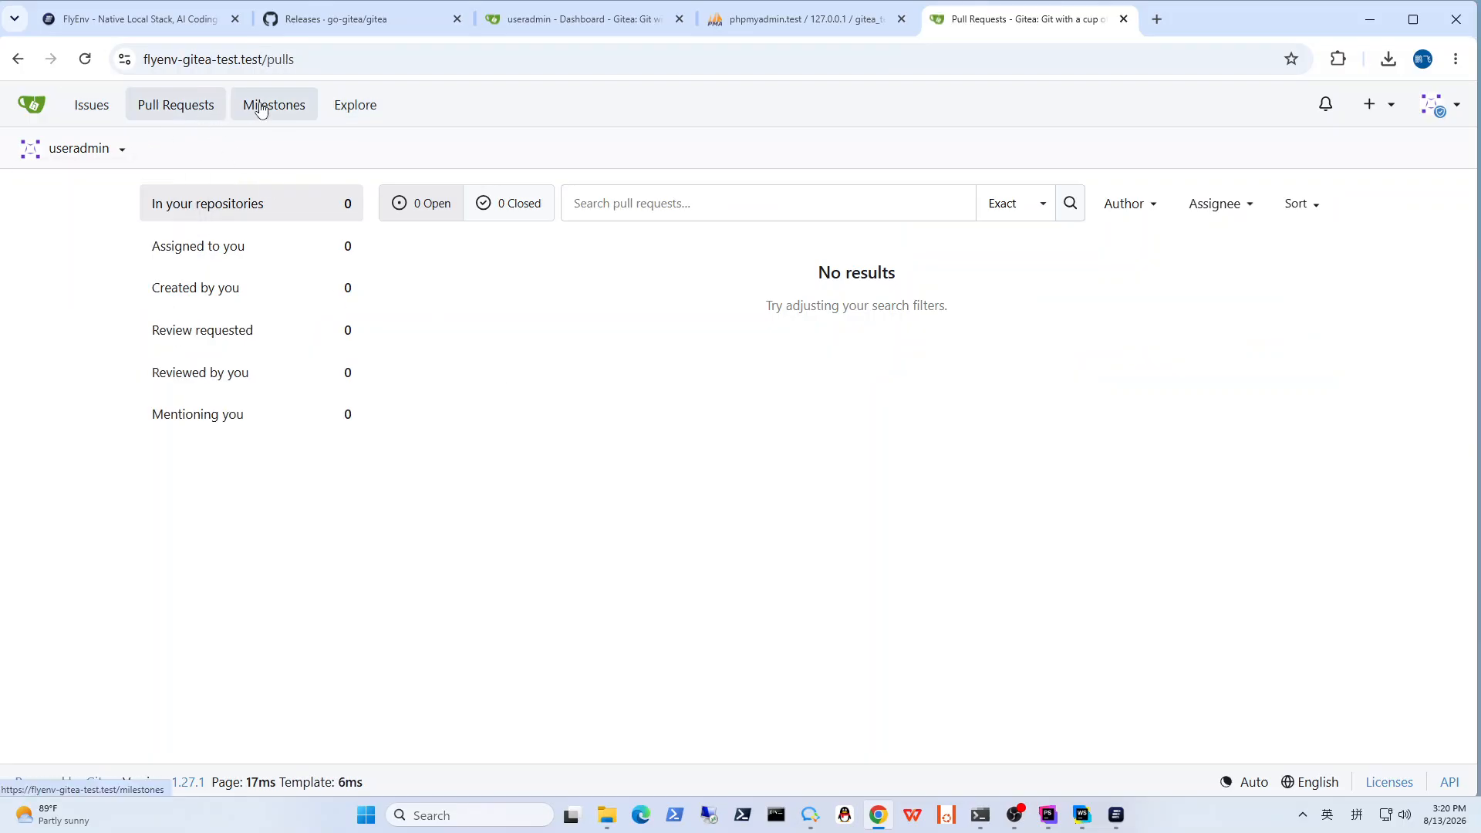
{"action": "left_click", "coordinate": [355, 110]}
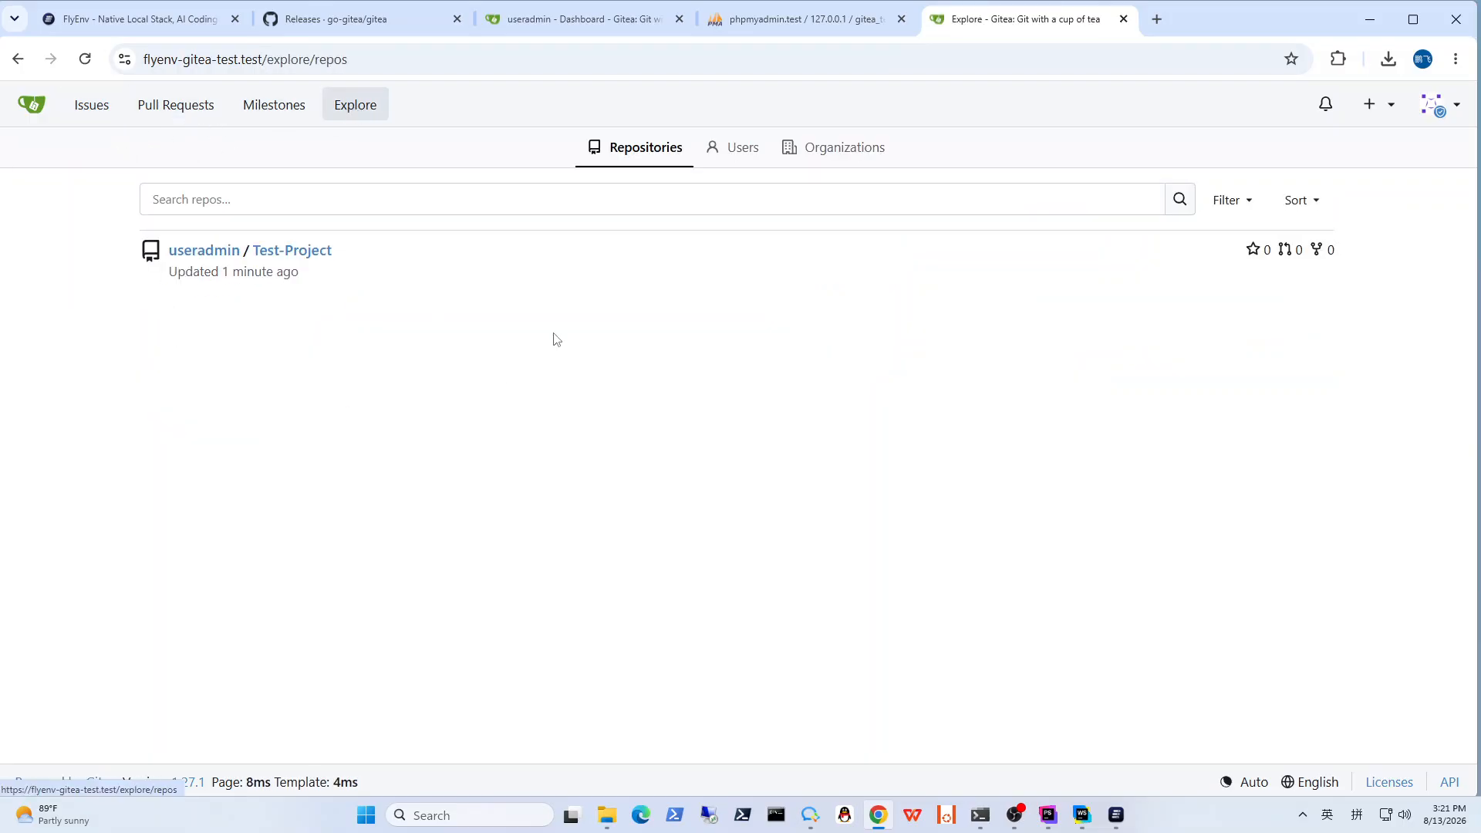
{"action": "left_click", "coordinate": [304, 251]}
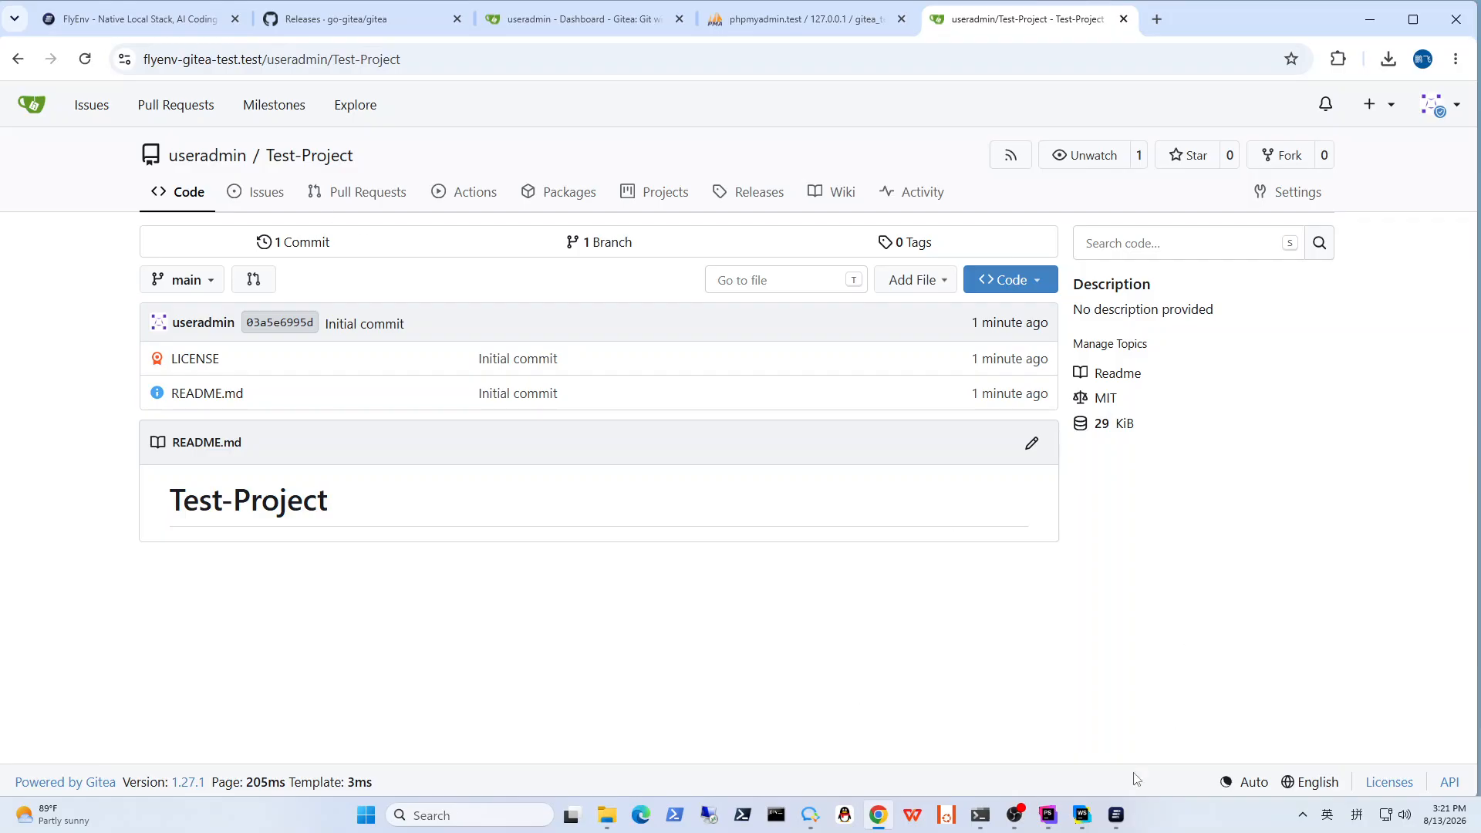
Step: Switch to FlyEnv and begin a new startup group named Gitea Runtime Group, leaving its description empty
{"action": "left_click", "coordinate": [1116, 815]}
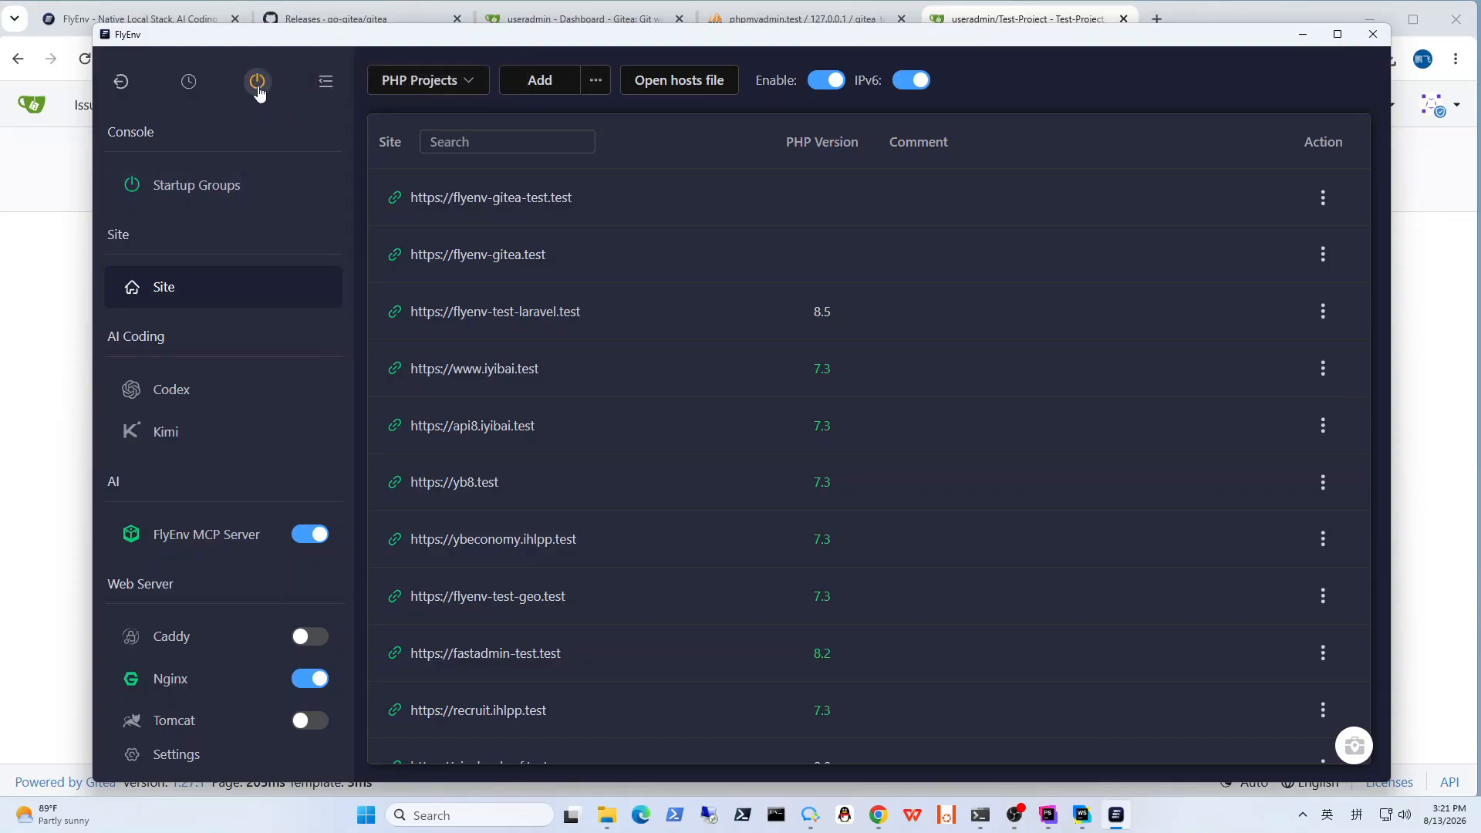
{"action": "left_click", "coordinate": [254, 183]}
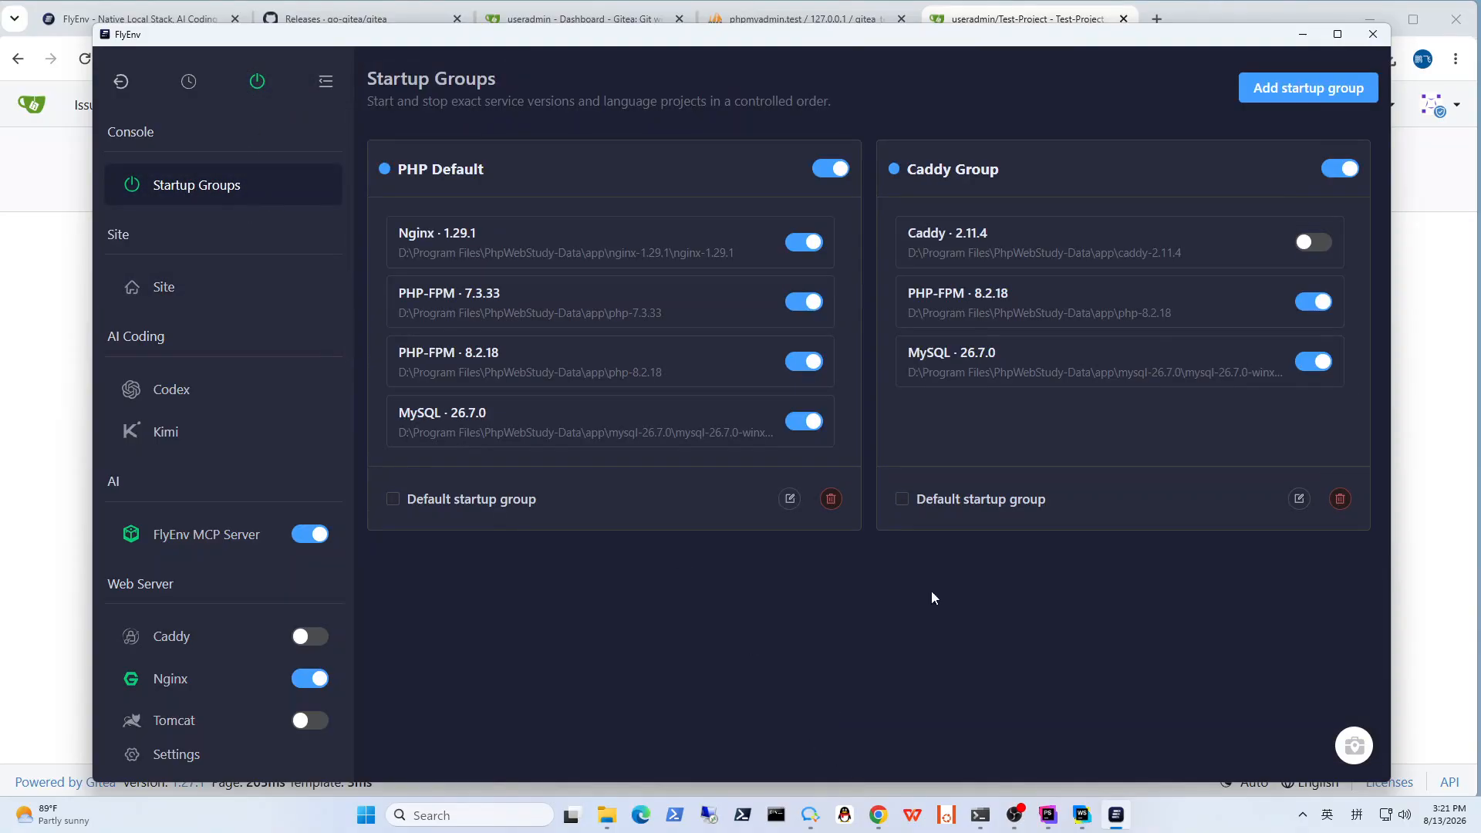
{"action": "left_click", "coordinate": [1308, 87]}
{"action": "left_click", "coordinate": [551, 327]}
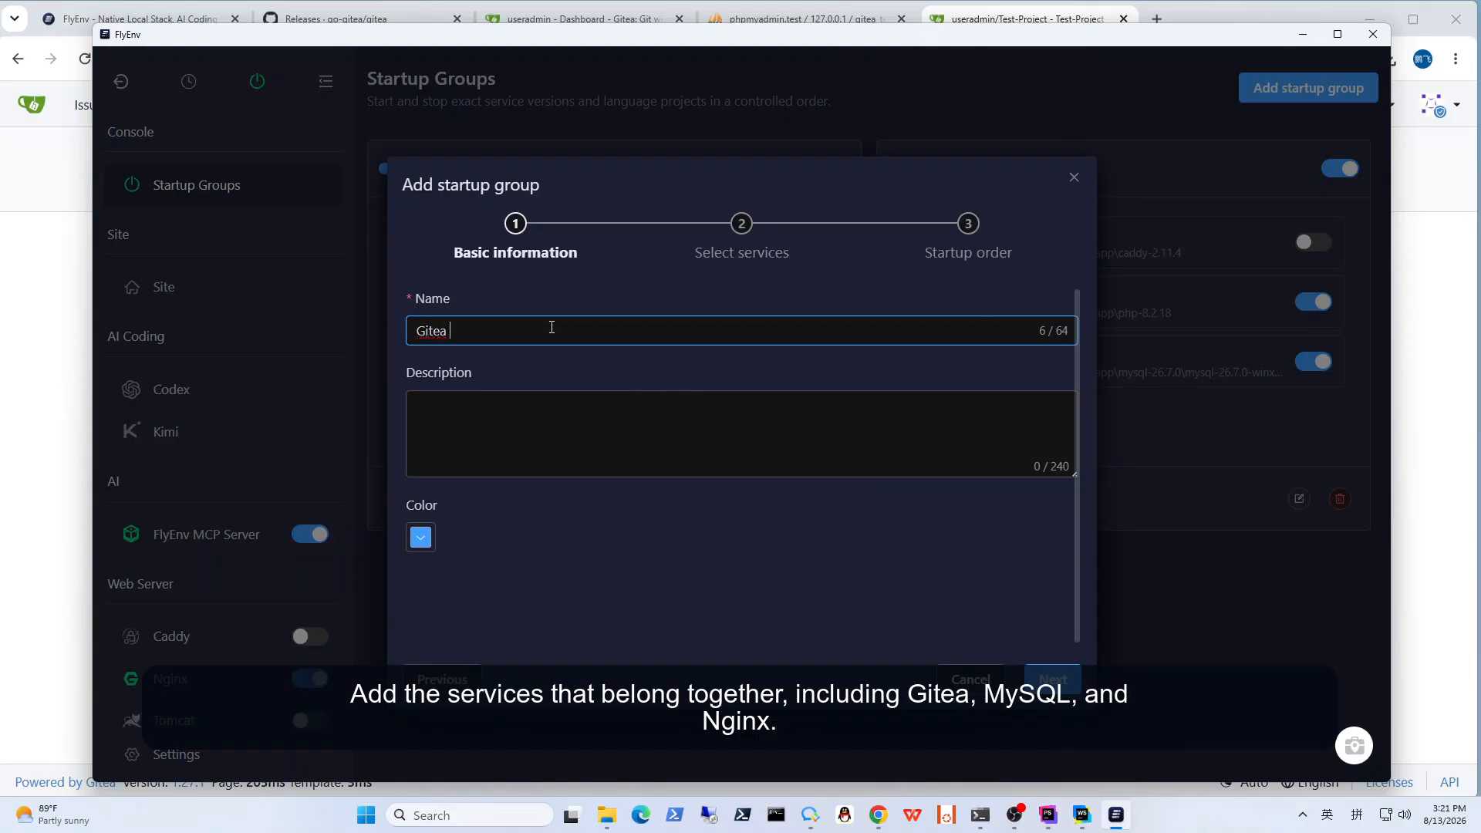
{"action": "type", "text": "Gitea Runtime Group"}
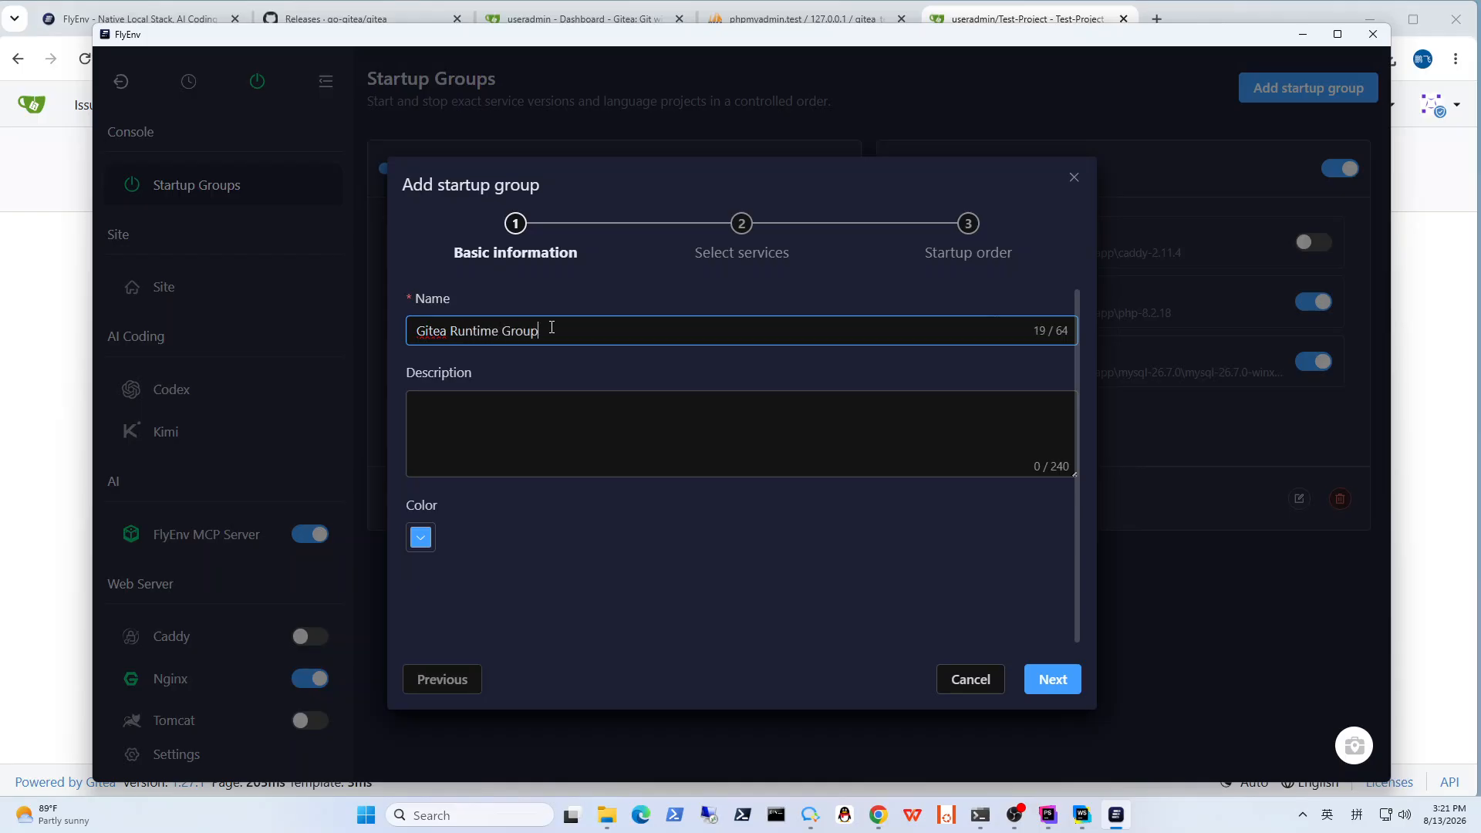
{"action": "left_click", "coordinate": [638, 442]}
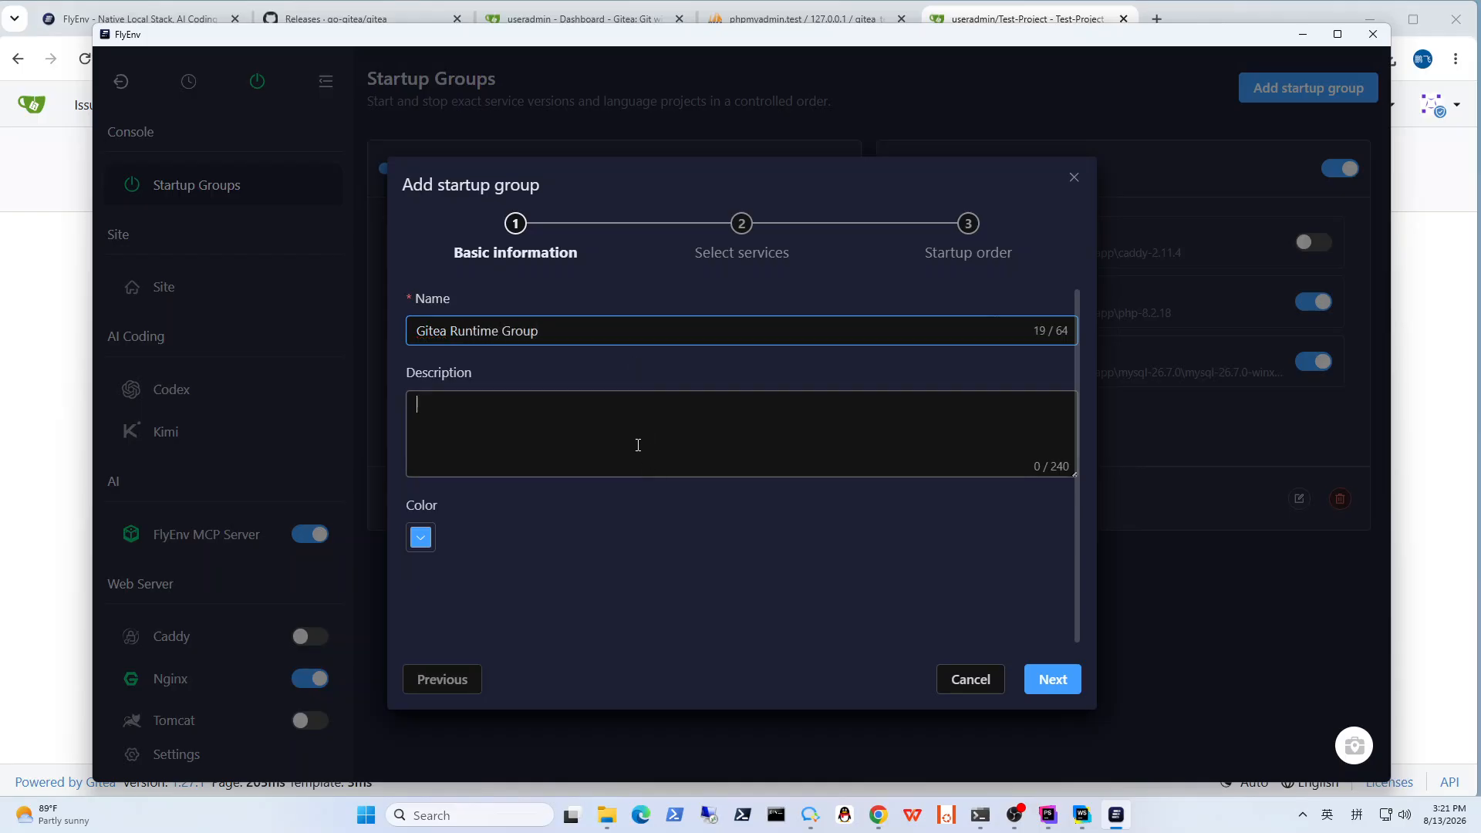
{"action": "left_click", "coordinate": [1054, 679]}
Step: Include the Nginx 1.29.1 web server in the new startup group
{"action": "left_click", "coordinate": [557, 361]}
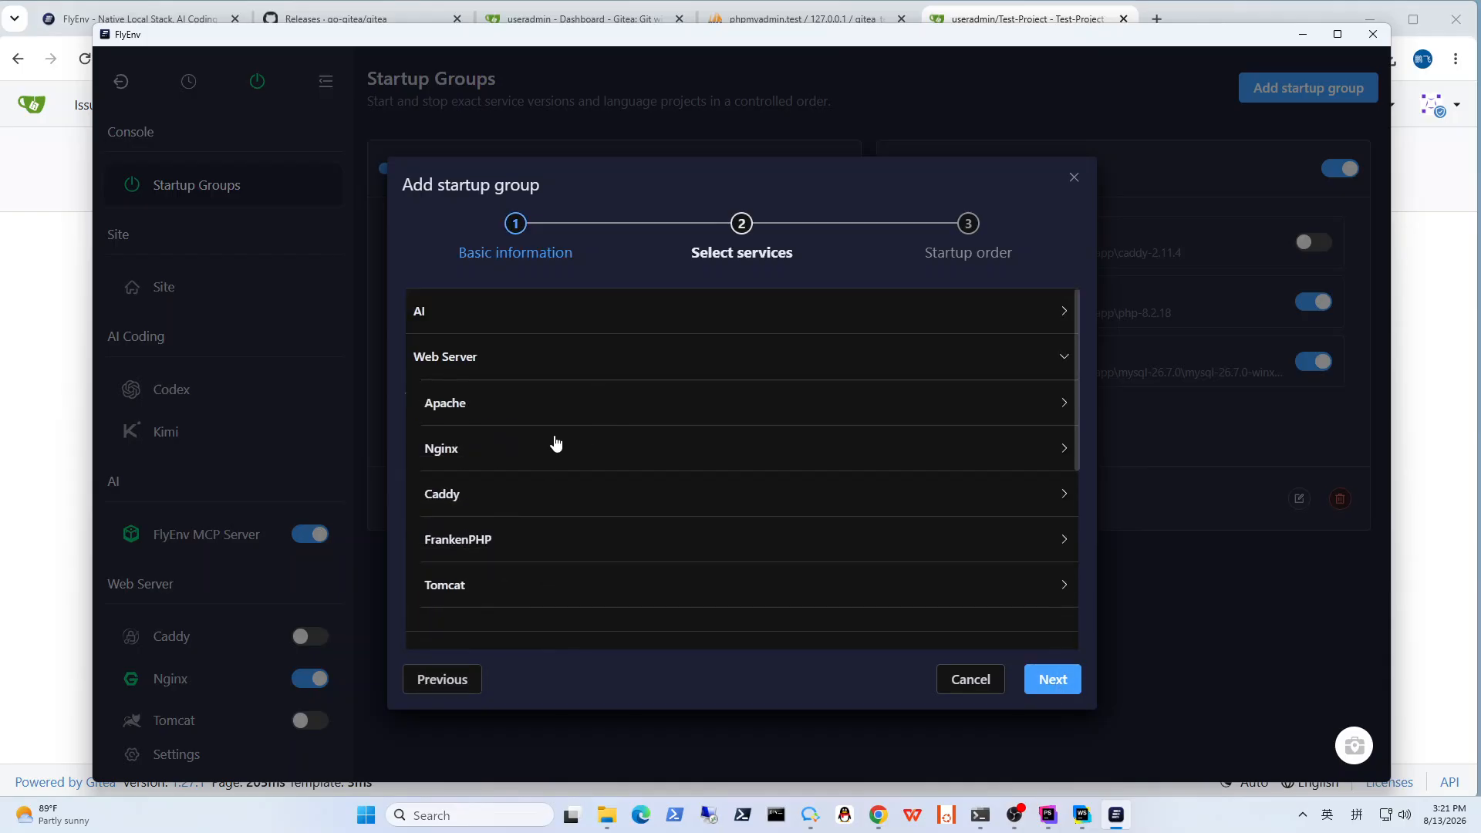
{"action": "left_click", "coordinate": [563, 449]}
{"action": "left_click", "coordinate": [446, 498]}
Step: Include the MySQL 26.7.0 database server in the startup group
{"action": "scroll", "coordinate": [580, 498], "scroll_direction": "down", "scroll_amount": 4}
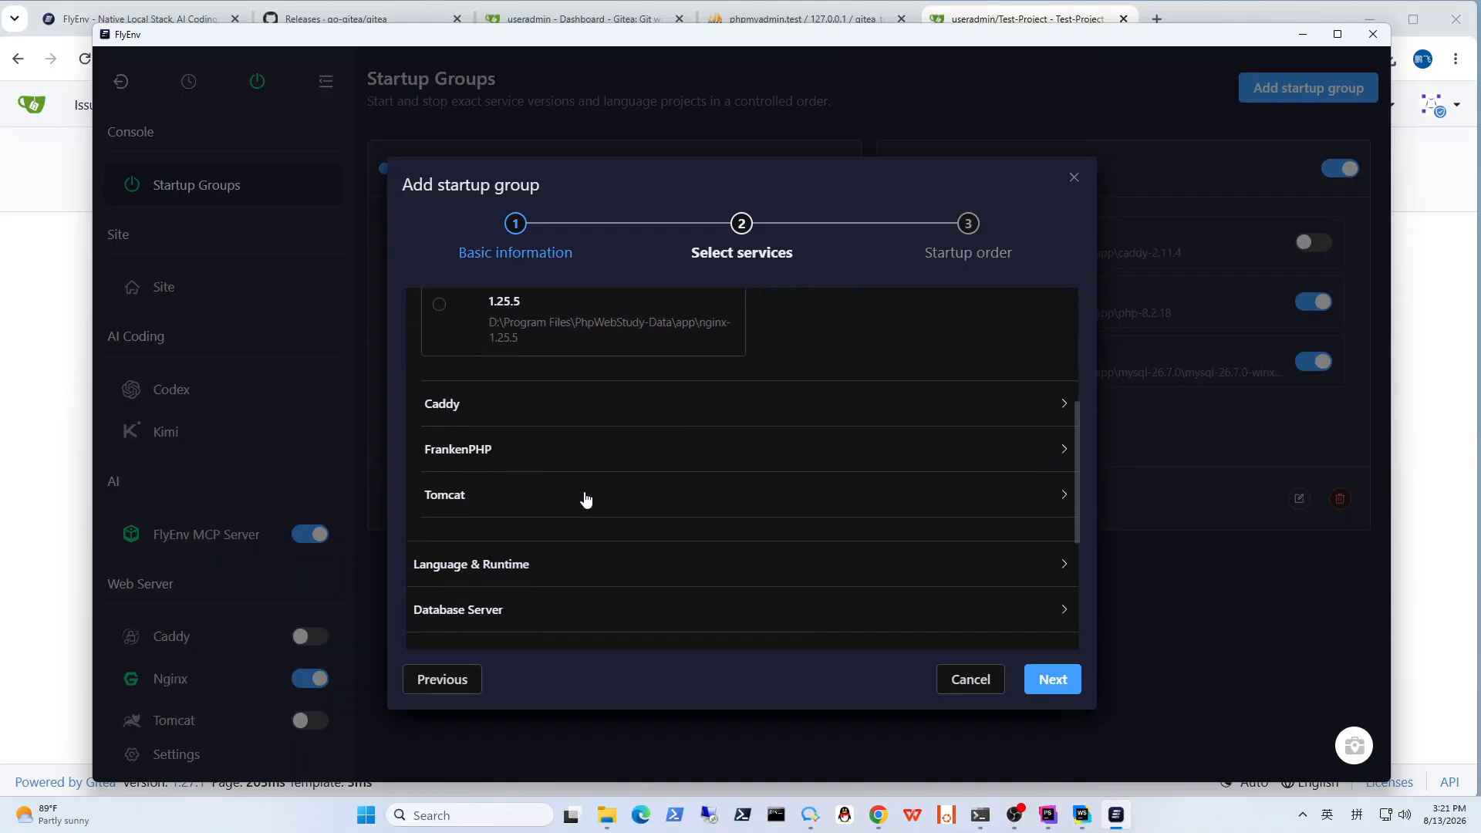
{"action": "scroll", "coordinate": [597, 496], "scroll_direction": "down", "scroll_amount": 2}
{"action": "scroll", "coordinate": [602, 496], "scroll_direction": "down", "scroll_amount": 2}
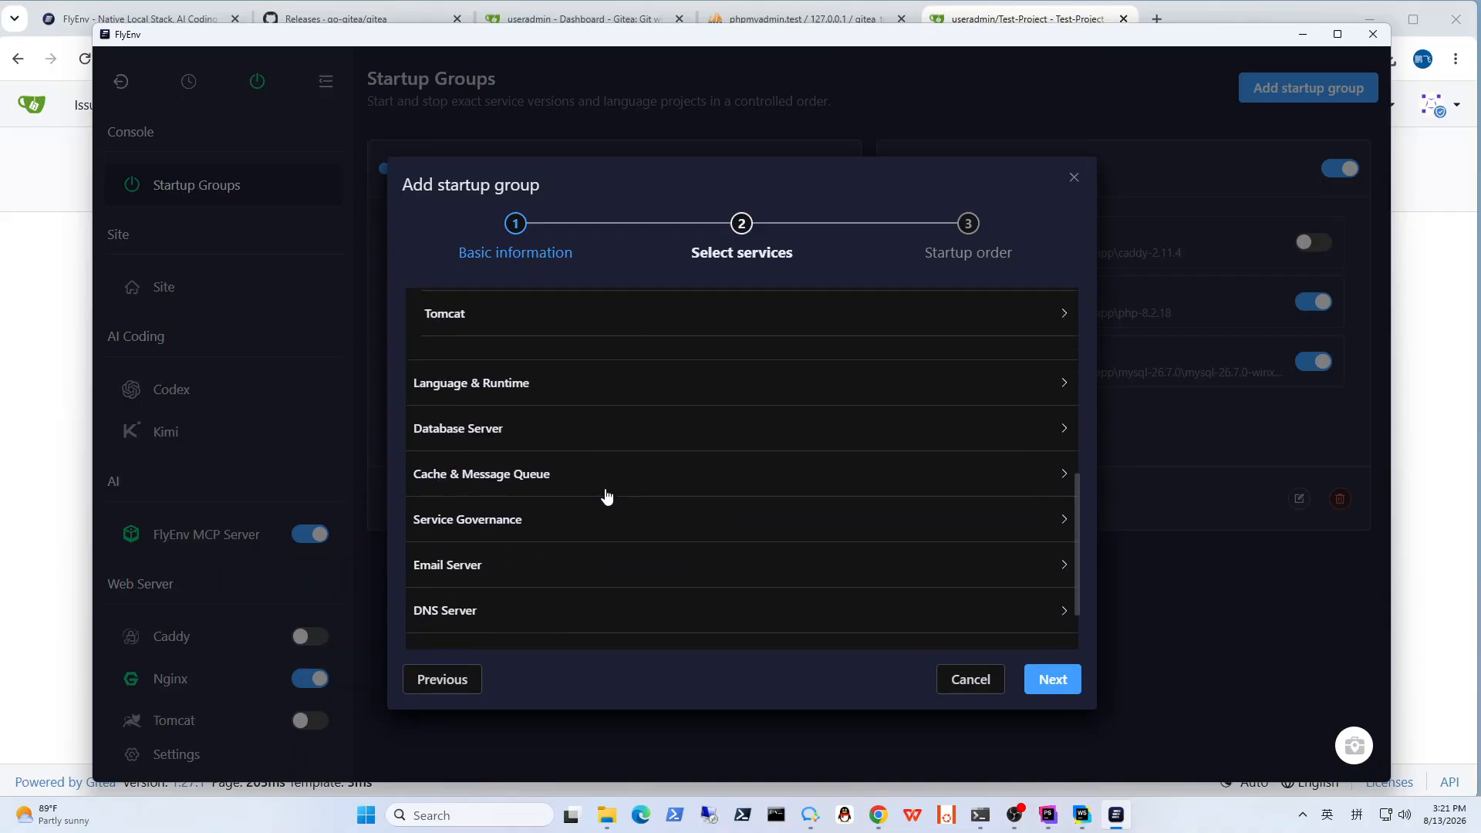
{"action": "left_click", "coordinate": [566, 426]}
{"action": "left_click", "coordinate": [551, 471]}
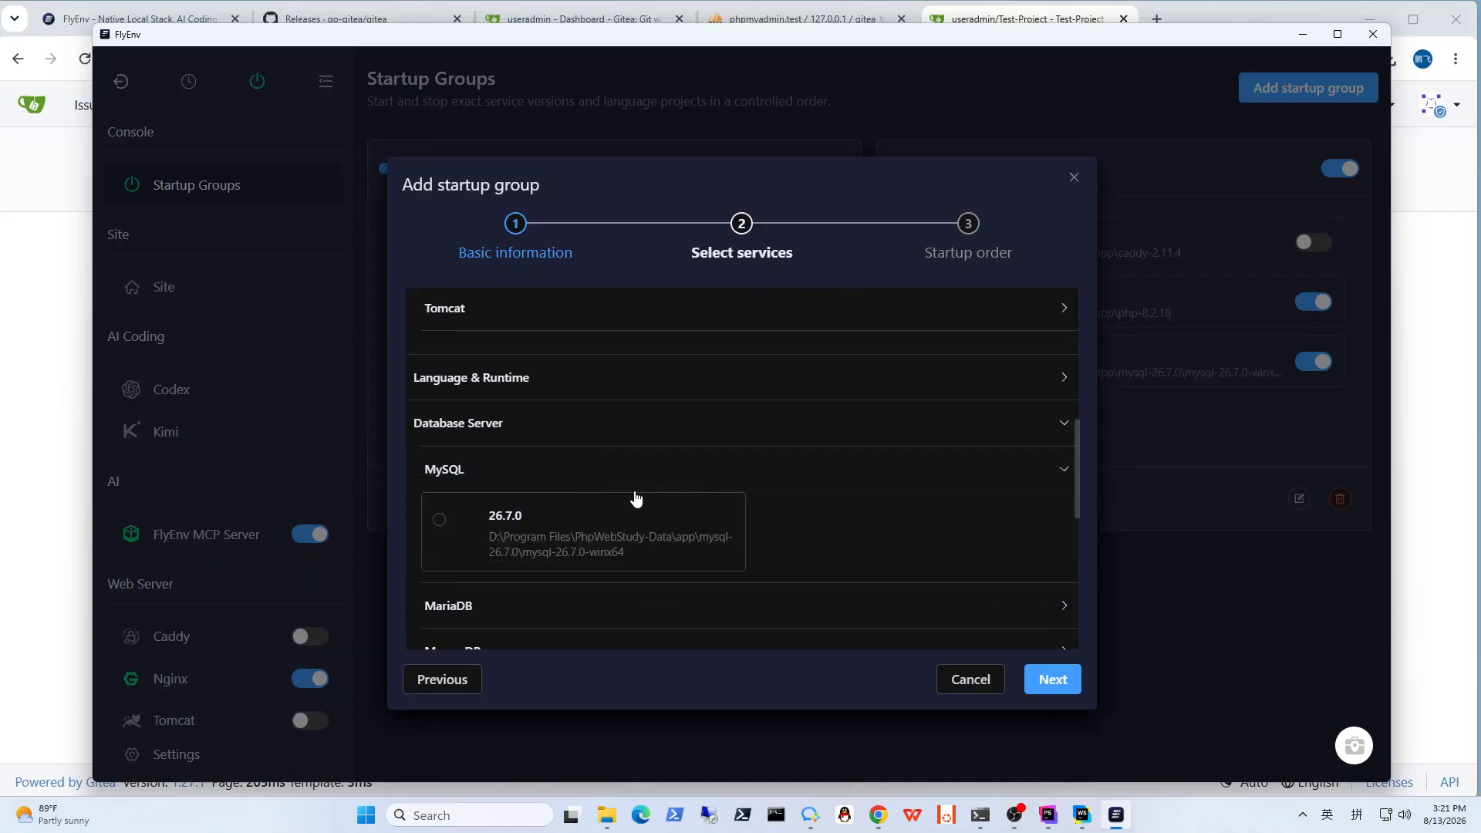
{"action": "scroll", "coordinate": [578, 470], "scroll_direction": "down", "scroll_amount": 2}
{"action": "left_click", "coordinate": [532, 444]}
{"action": "scroll", "coordinate": [752, 494], "scroll_direction": "up", "scroll_amount": 4}
{"action": "scroll", "coordinate": [752, 496], "scroll_direction": "down", "scroll_amount": 2}
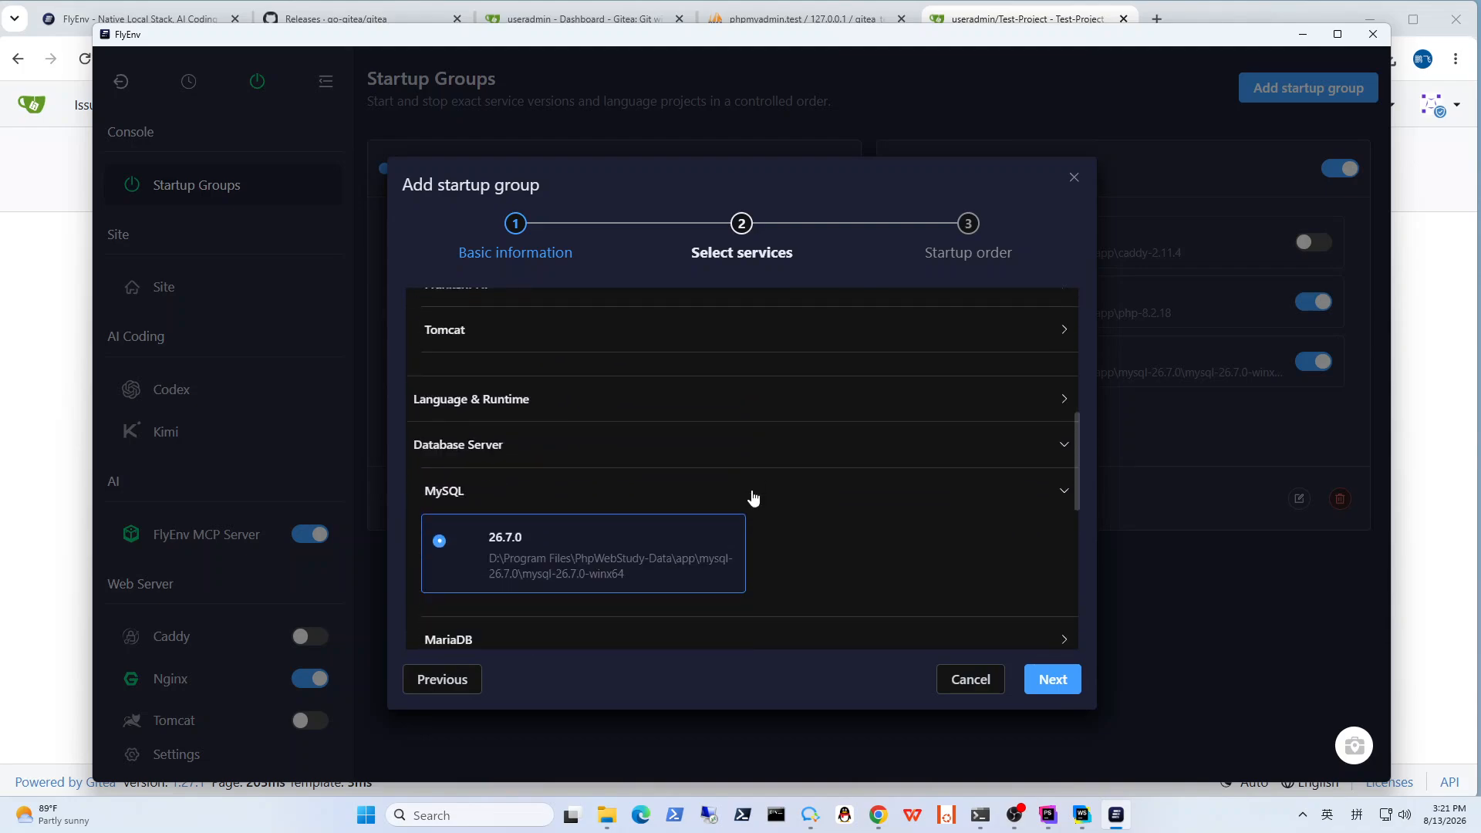
Step: Include the Go project Gitea Test from F:\Test in the startup group
{"action": "left_click", "coordinate": [591, 395]}
{"action": "scroll", "coordinate": [629, 466], "scroll_direction": "down", "scroll_amount": 2}
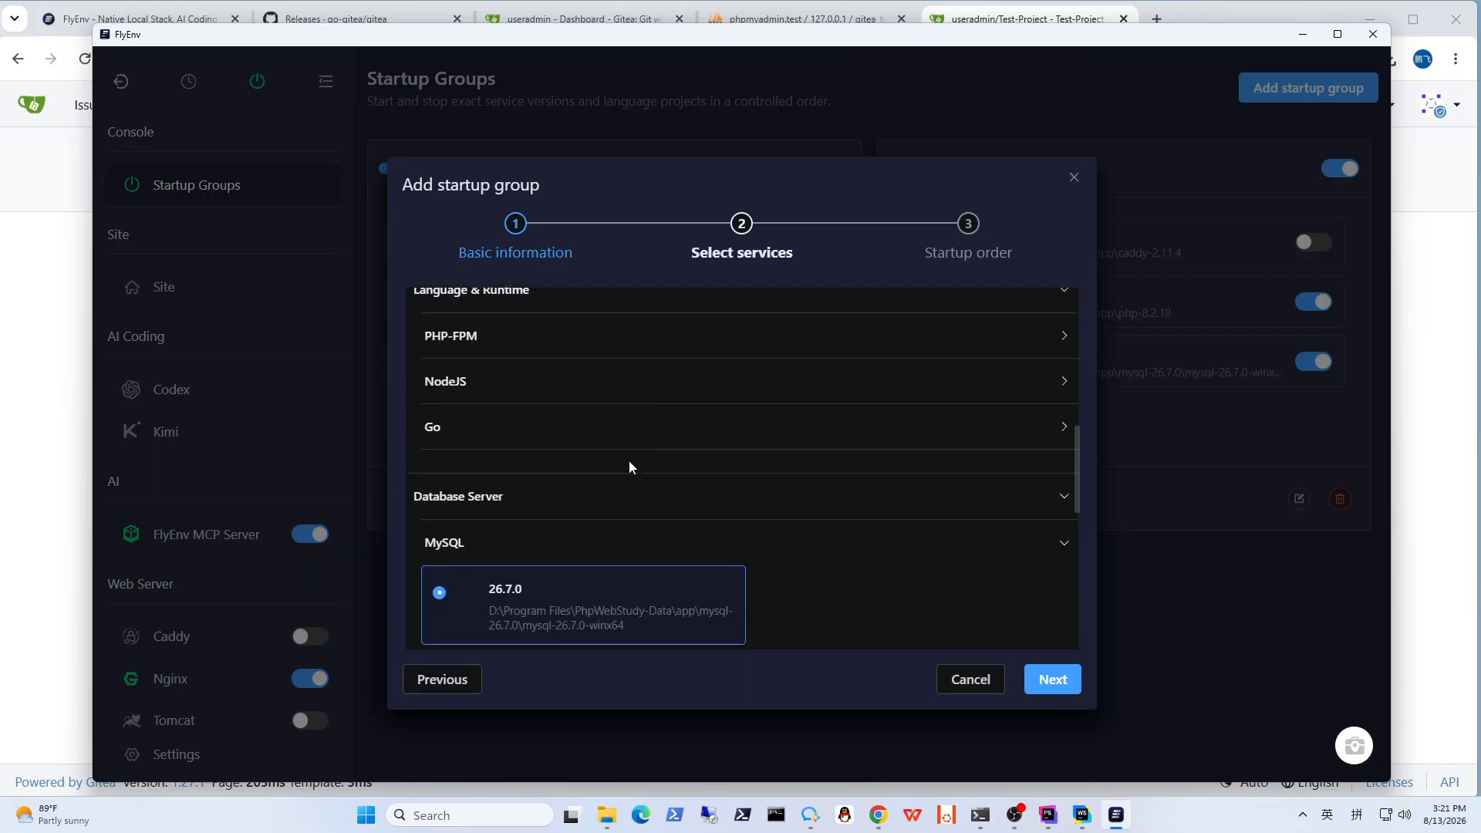
{"action": "left_click", "coordinate": [500, 380]}
{"action": "left_click", "coordinate": [502, 386]}
{"action": "left_click", "coordinate": [493, 424]}
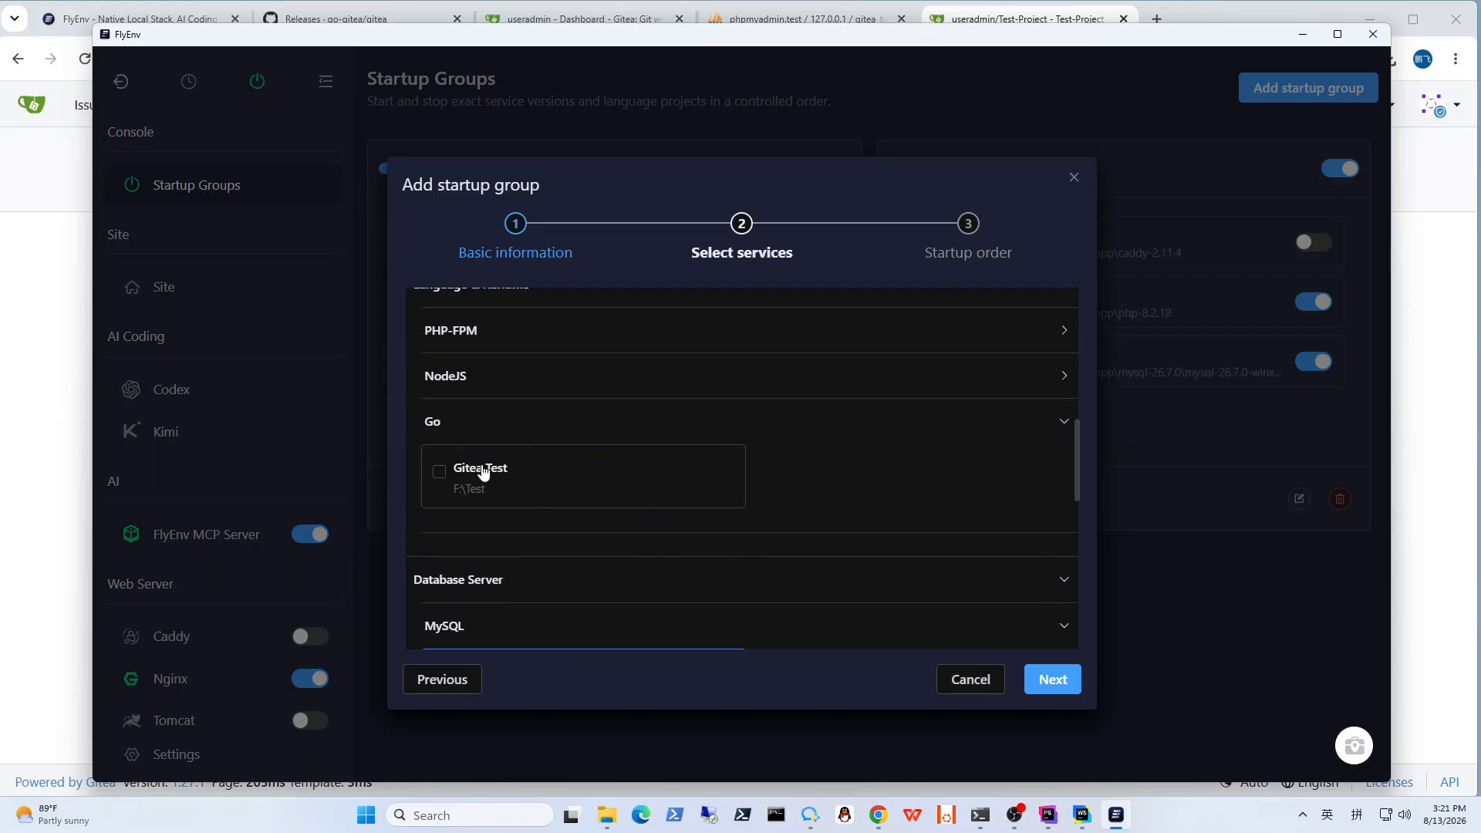
{"action": "left_click", "coordinate": [440, 471]}
Step: Review the selected services, save the startup group with the default startup order, and look at its new card
{"action": "scroll", "coordinate": [800, 478], "scroll_direction": "up", "scroll_amount": 2}
{"action": "scroll", "coordinate": [801, 479], "scroll_direction": "down", "scroll_amount": 4}
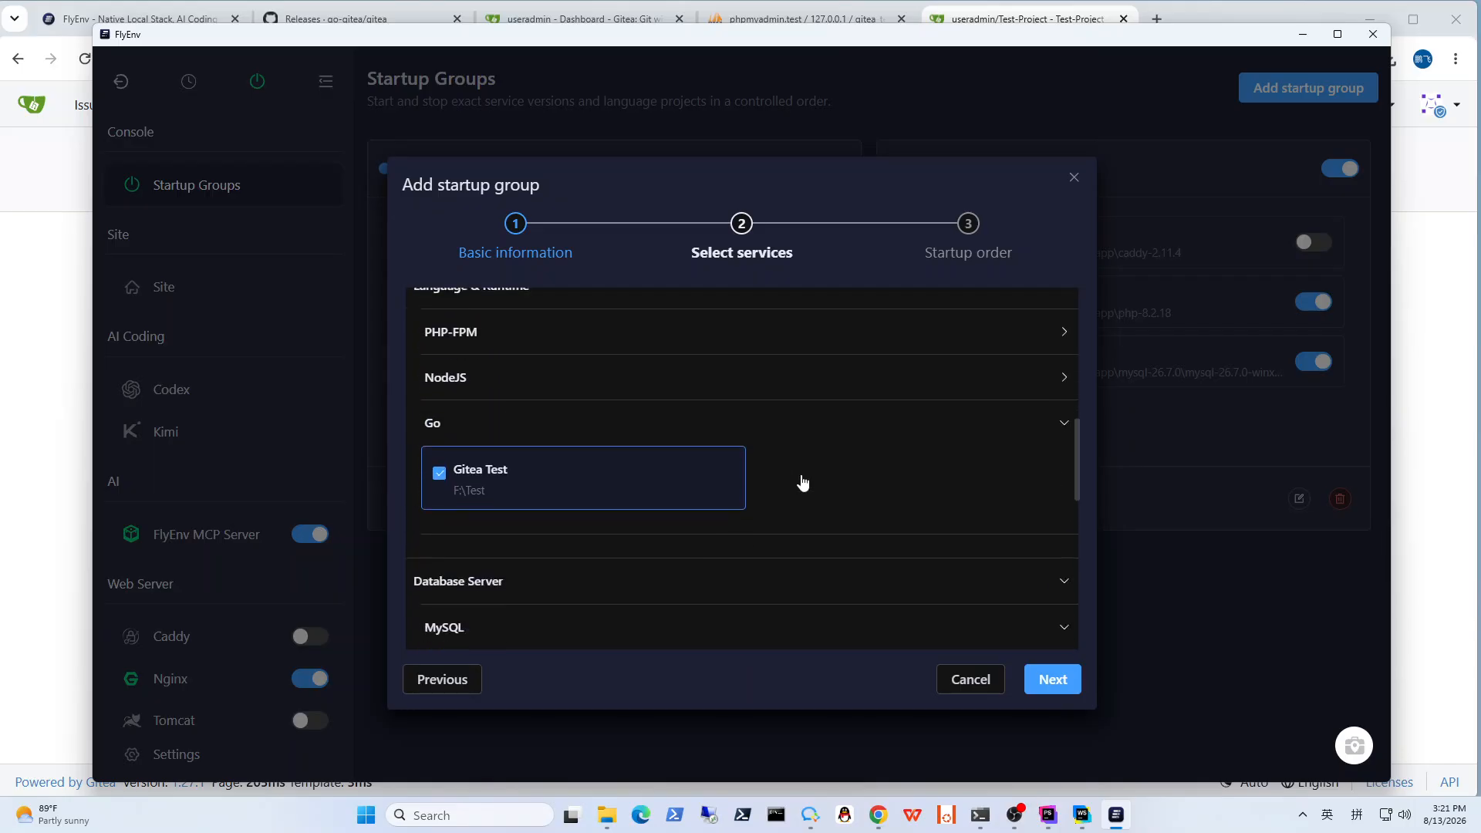
{"action": "scroll", "coordinate": [802, 482], "scroll_direction": "up", "scroll_amount": 6}
{"action": "scroll", "coordinate": [802, 482], "scroll_direction": "up", "scroll_amount": 3}
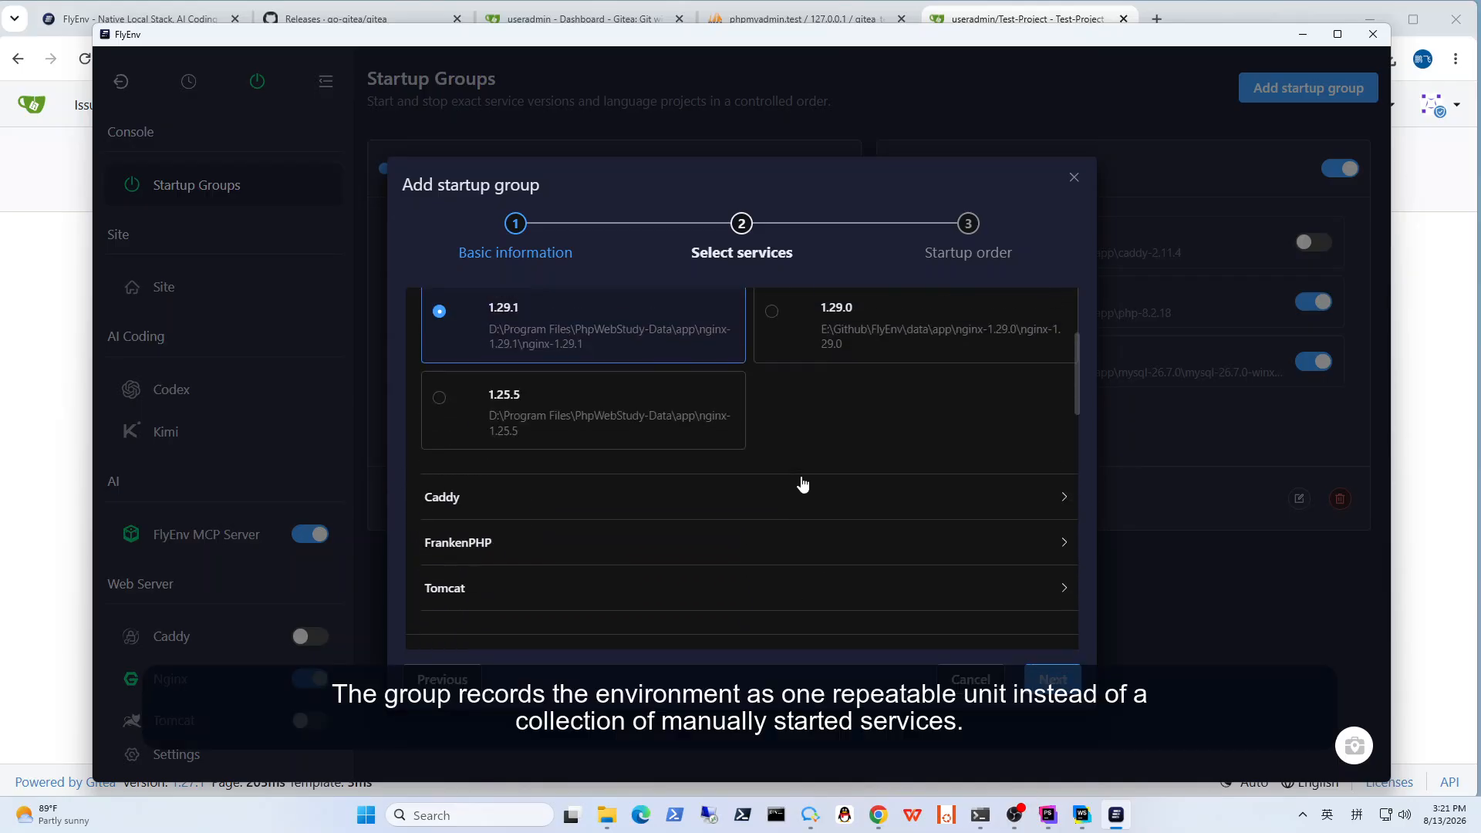
{"action": "scroll", "coordinate": [802, 482], "scroll_direction": "up", "scroll_amount": 1}
{"action": "scroll", "coordinate": [848, 524], "scroll_direction": "down", "scroll_amount": 1}
{"action": "left_click", "coordinate": [1049, 680]}
{"action": "left_click", "coordinate": [1049, 678]}
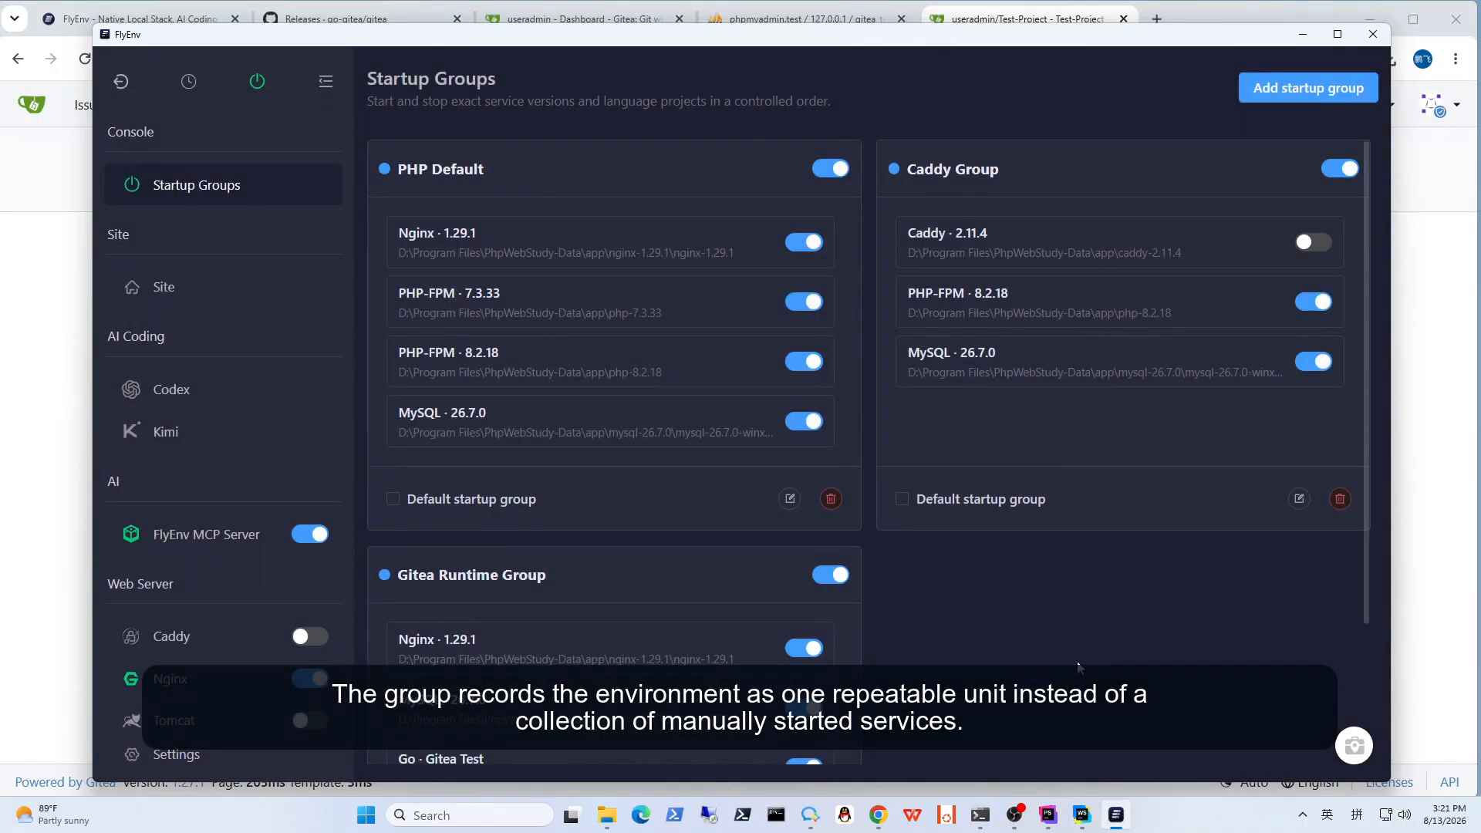
{"action": "scroll", "coordinate": [1079, 671], "scroll_direction": "down", "scroll_amount": 2}
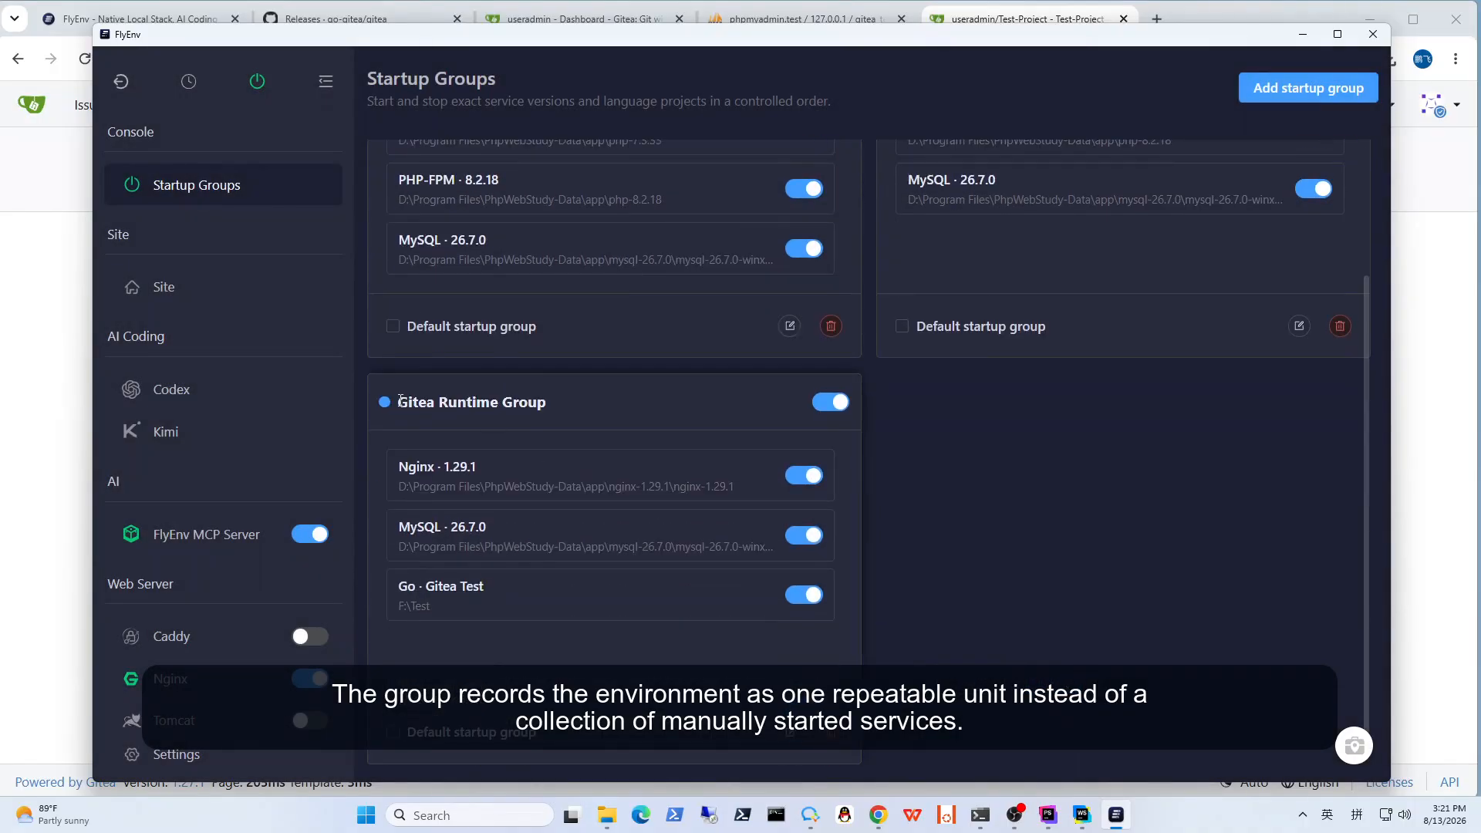
{"action": "left_click_drag", "start_coordinate": [400, 399], "coordinate": [562, 404]}
{"action": "left_click", "coordinate": [1016, 493]}
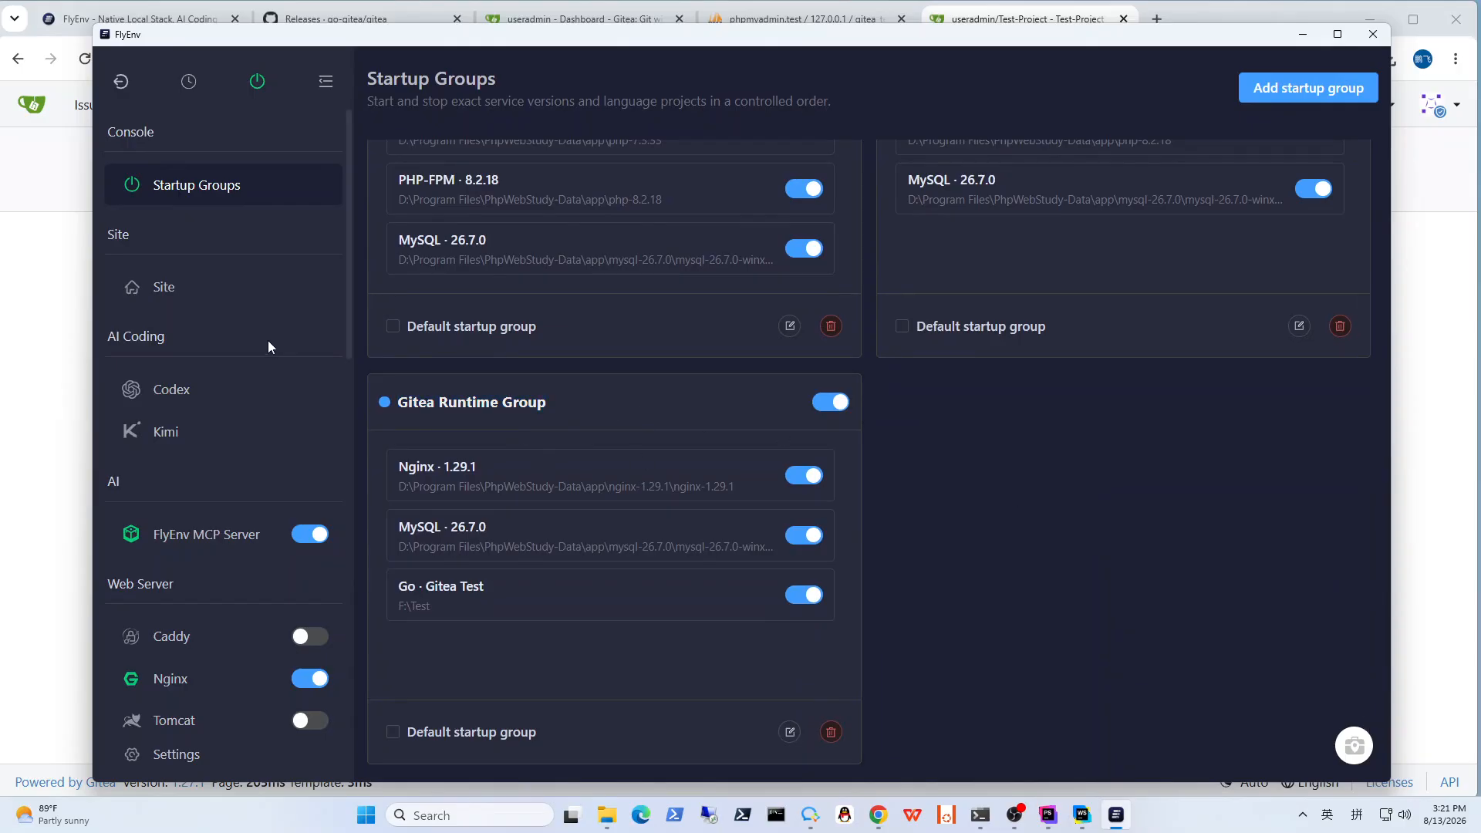
Step: Stop all running services at once and reload the Test-Project page in the browser to test the site without them
{"action": "left_click", "coordinate": [257, 80]}
{"action": "scroll", "coordinate": [307, 401], "scroll_direction": "down", "scroll_amount": 2}
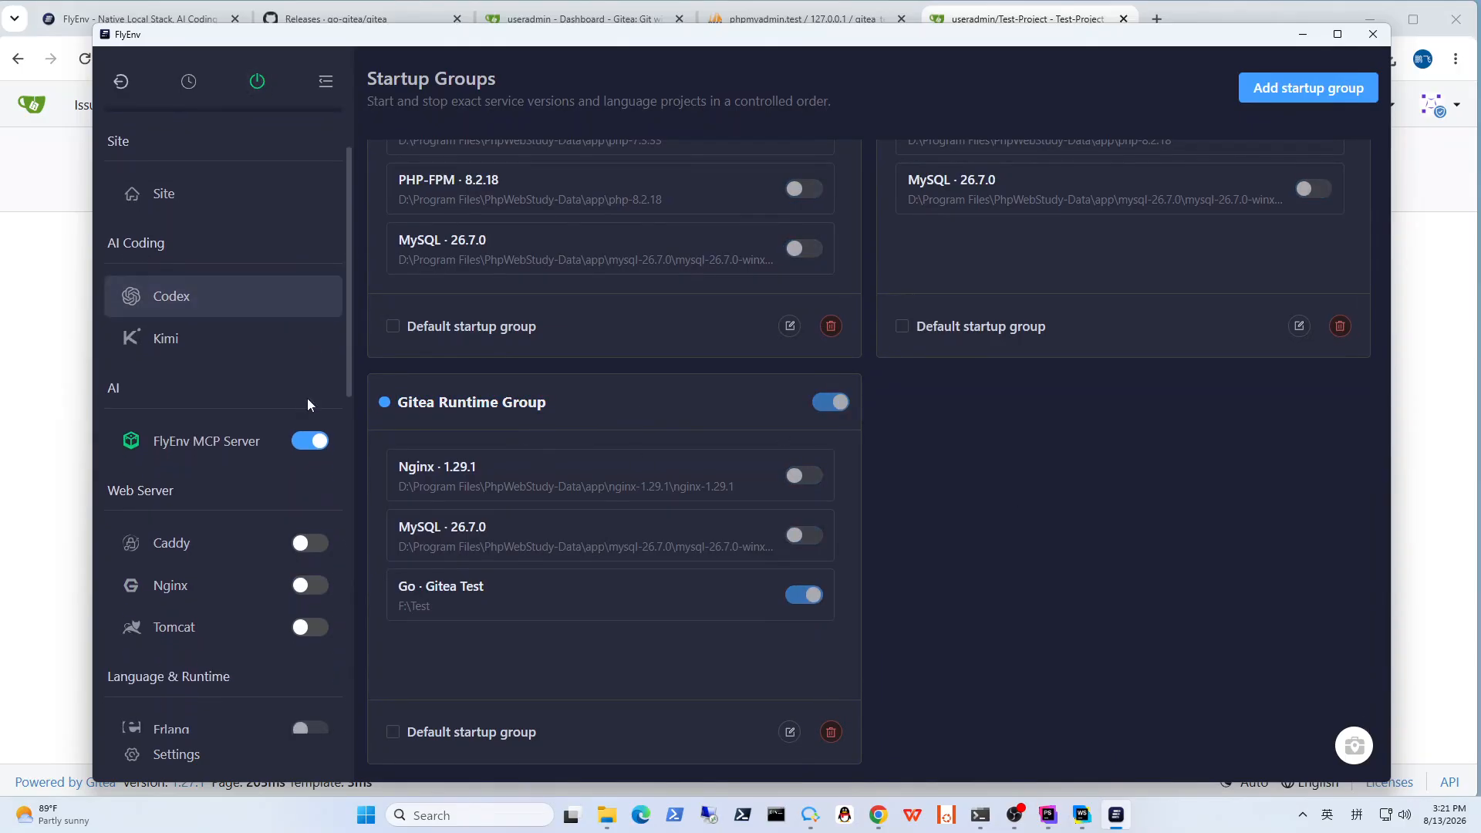
{"action": "scroll", "coordinate": [308, 512], "scroll_direction": "down", "scroll_amount": 5}
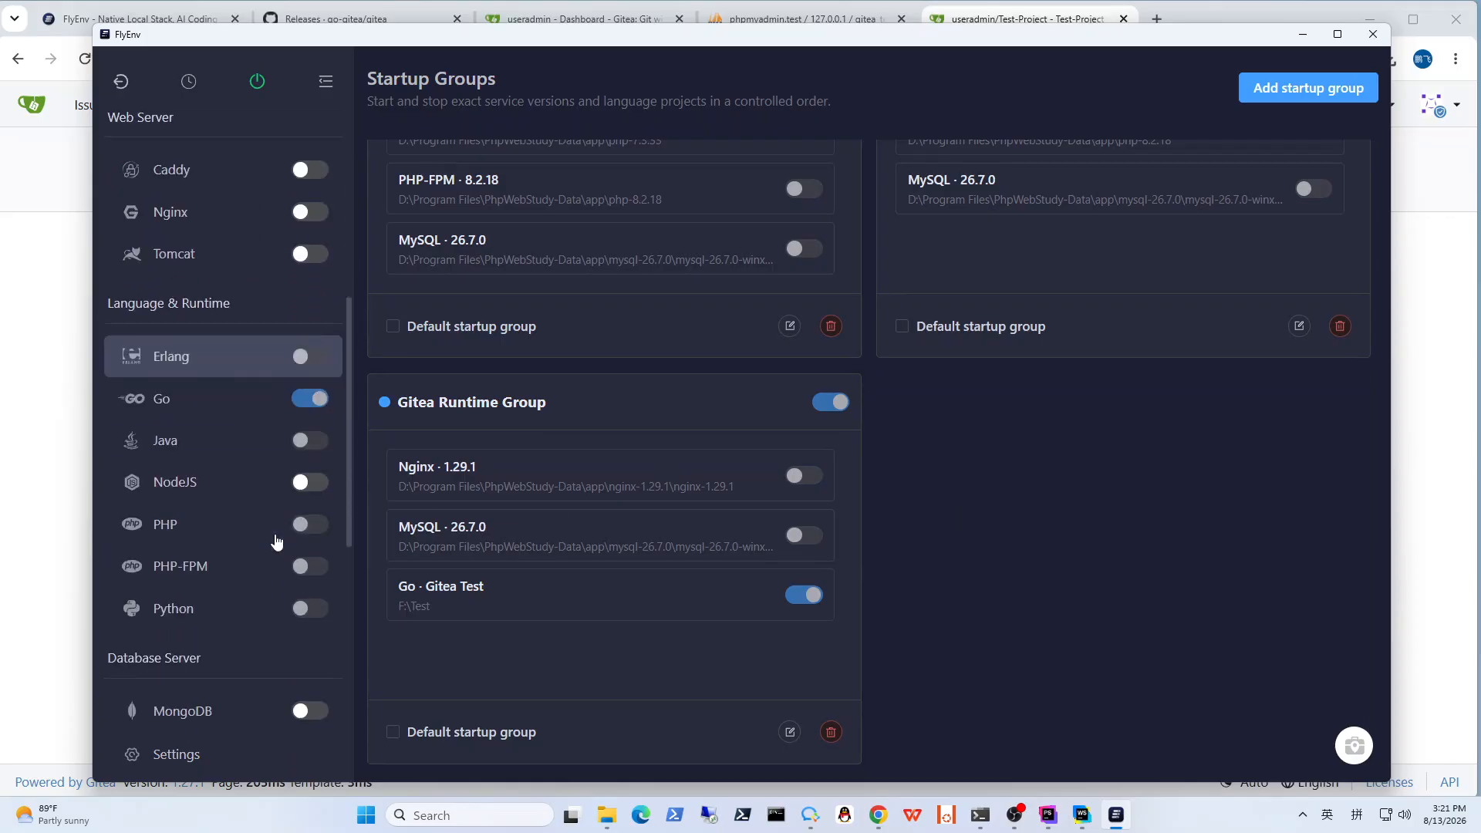
{"action": "scroll", "coordinate": [276, 543], "scroll_direction": "up", "scroll_amount": 2}
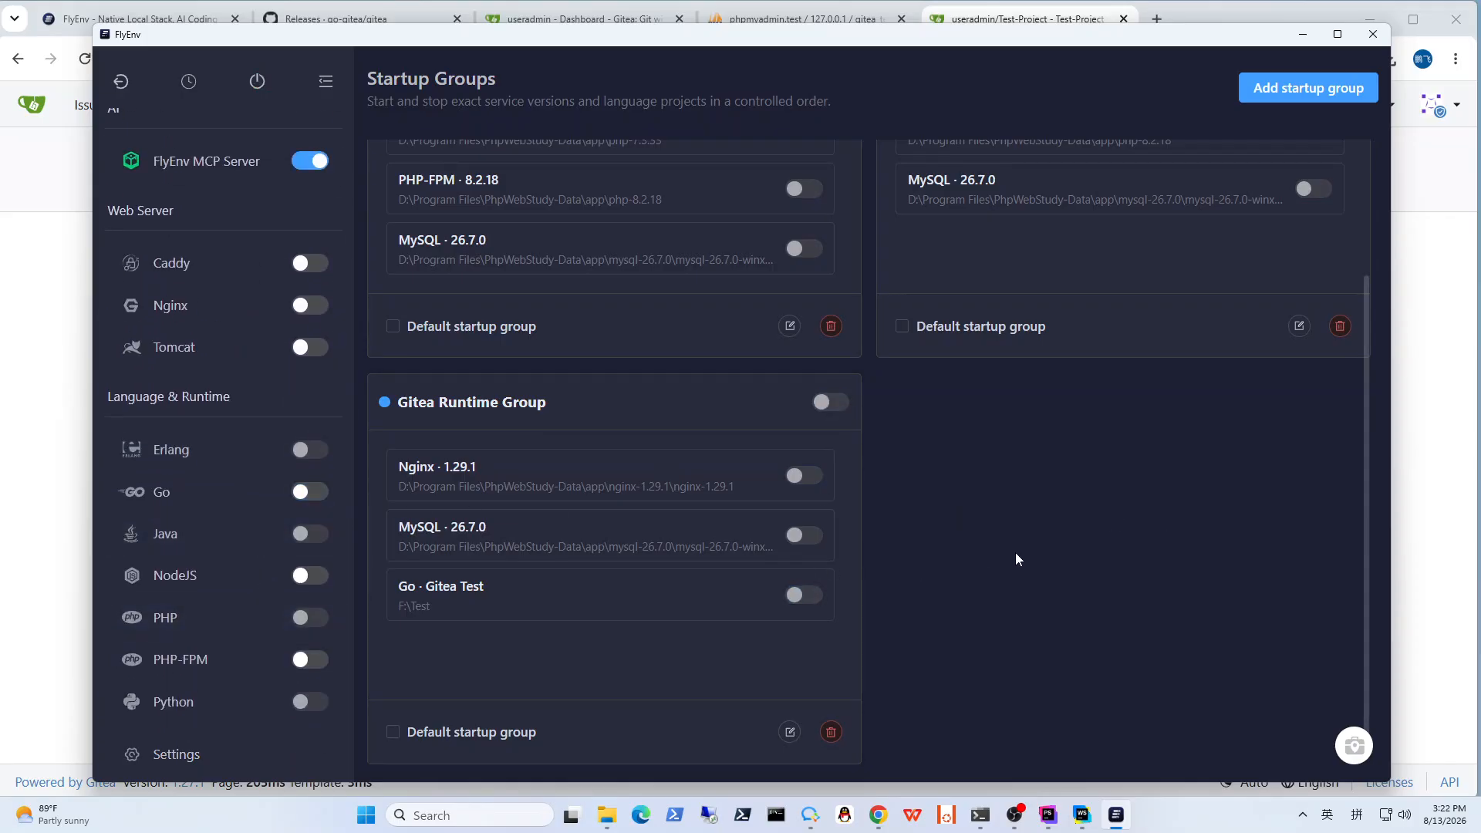
{"action": "left_click", "coordinate": [43, 483]}
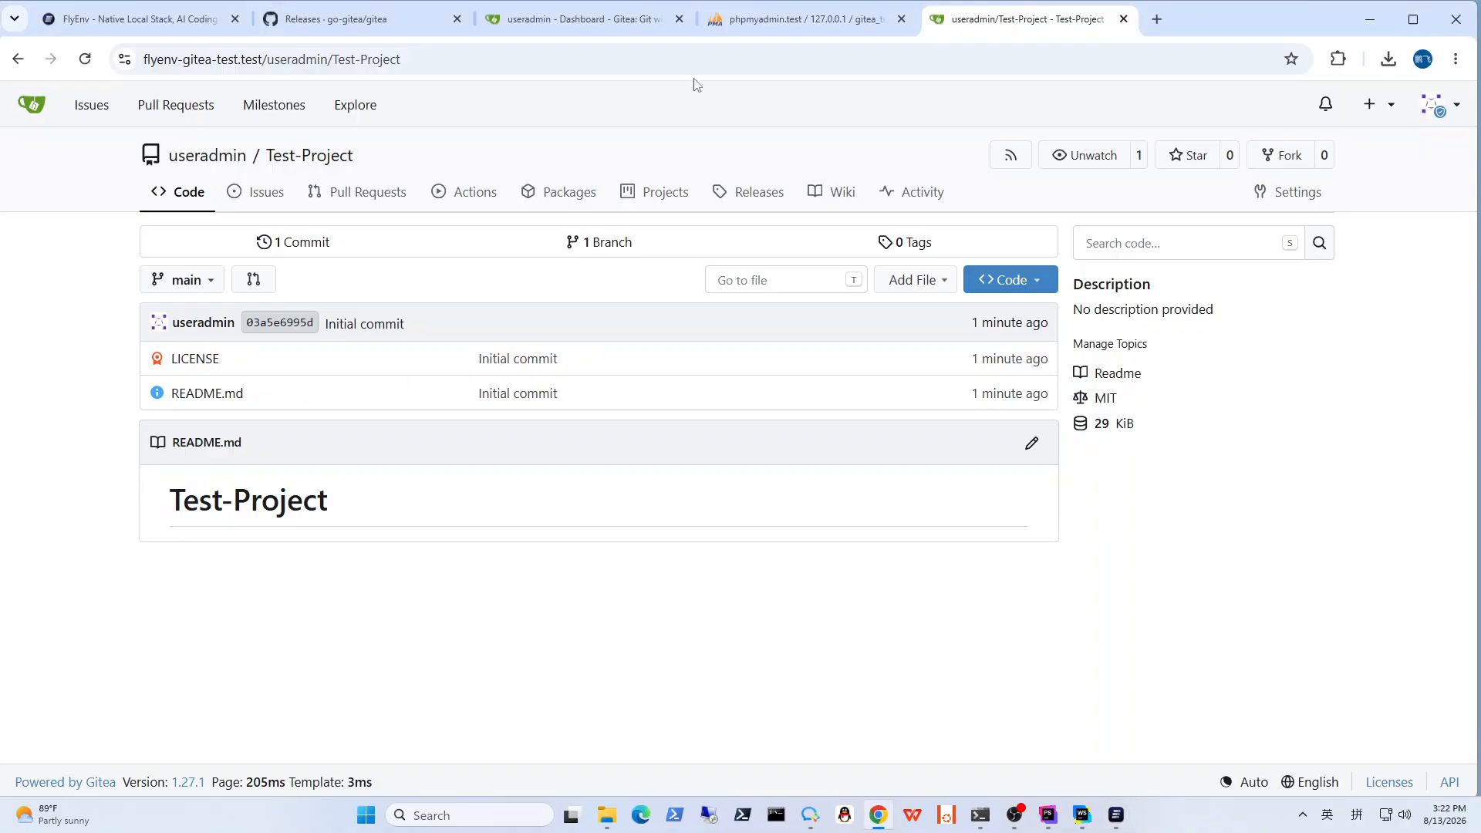
{"action": "left_click", "coordinate": [84, 59]}
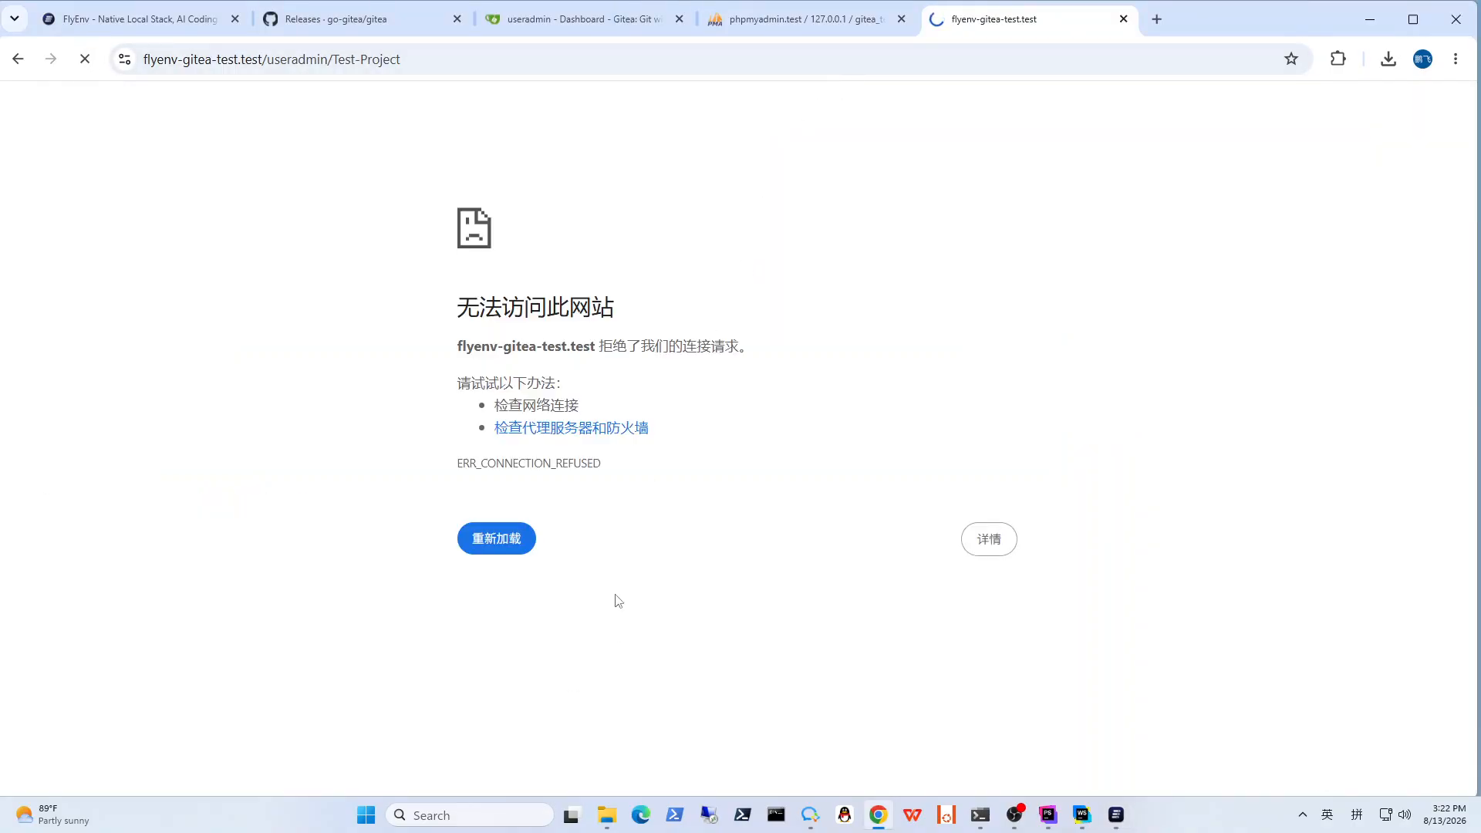
Step: Return to FlyEnv and start all services of the Gitea Runtime Group together
{"action": "left_click", "coordinate": [1115, 815]}
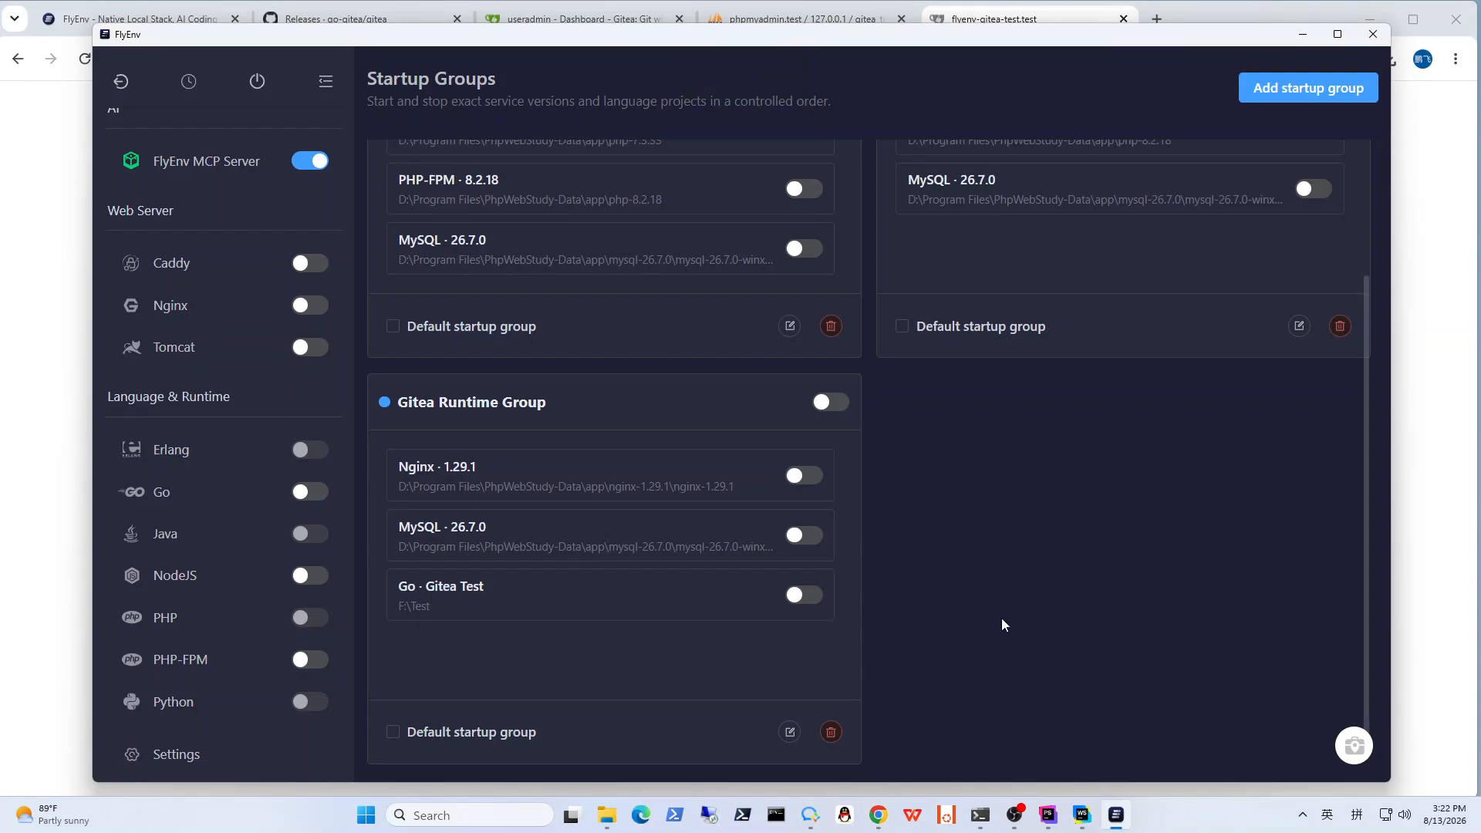
{"action": "left_click", "coordinate": [822, 403]}
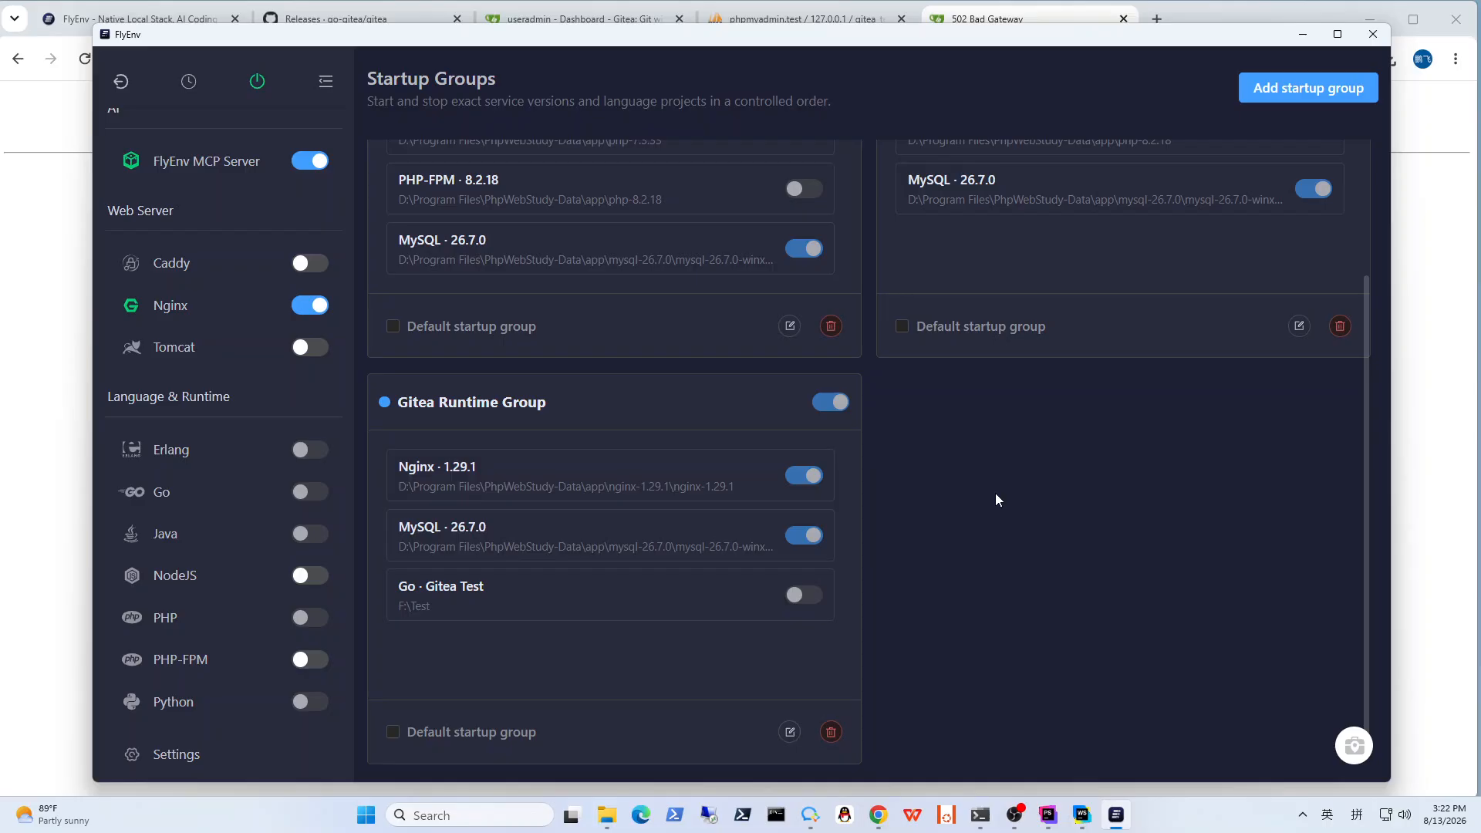
{"action": "left_click", "coordinate": [832, 98]}
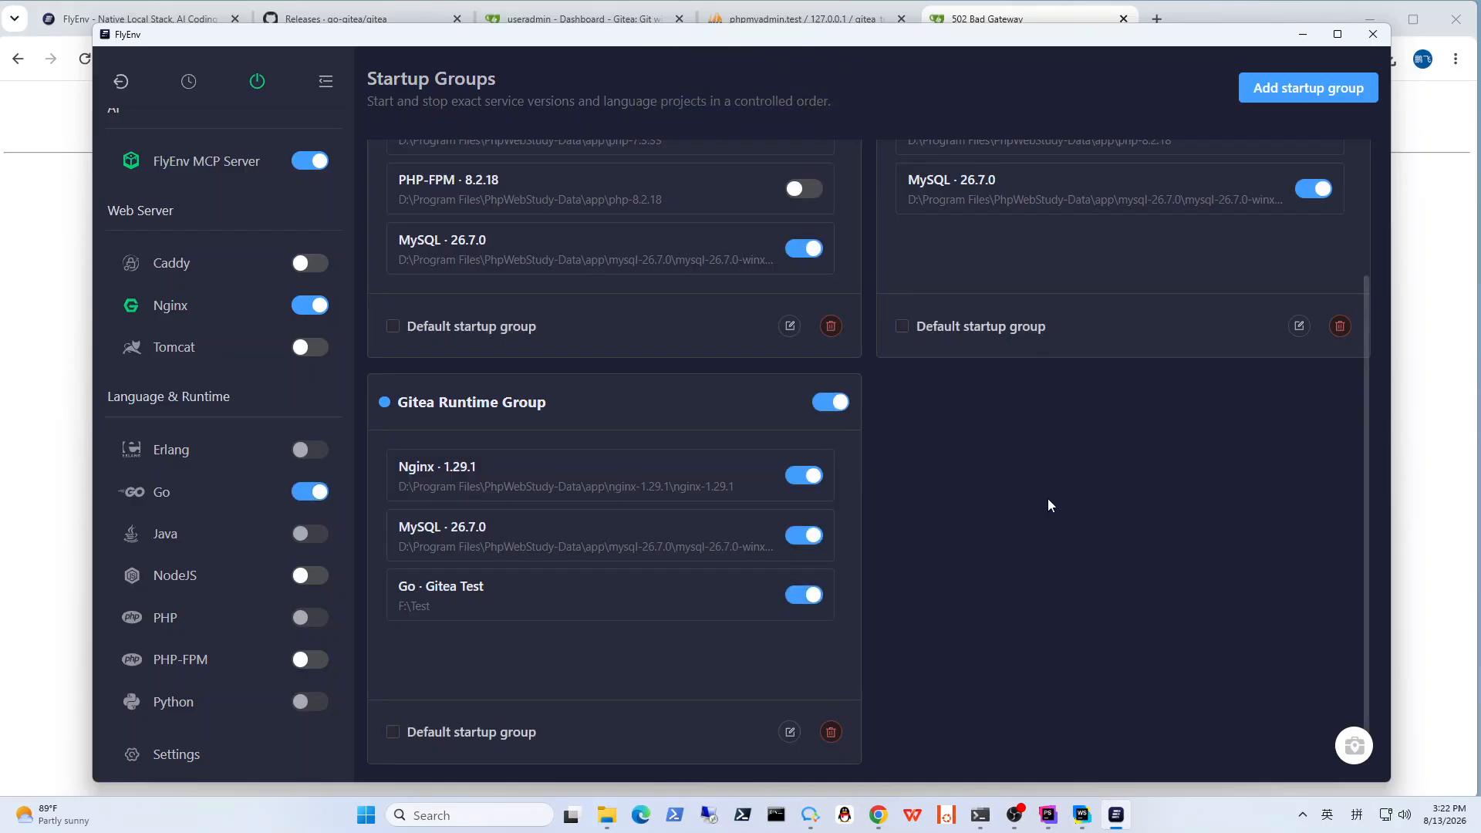
Step: Reload the Test-Project page in the browser and check the site's connection security
{"action": "left_click", "coordinate": [64, 451]}
{"action": "left_click", "coordinate": [94, 62]}
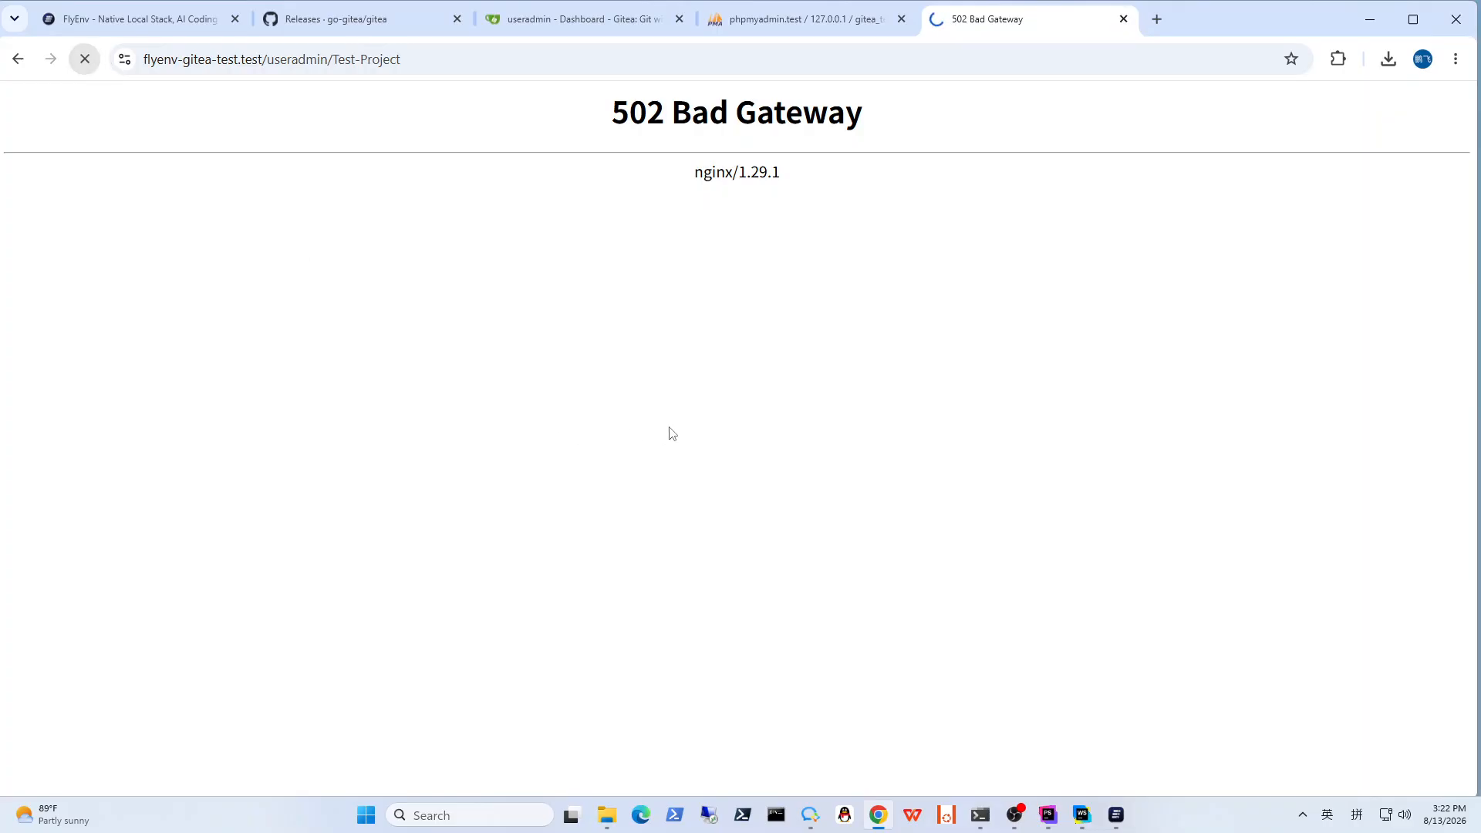
{"action": "left_click", "coordinate": [85, 60]}
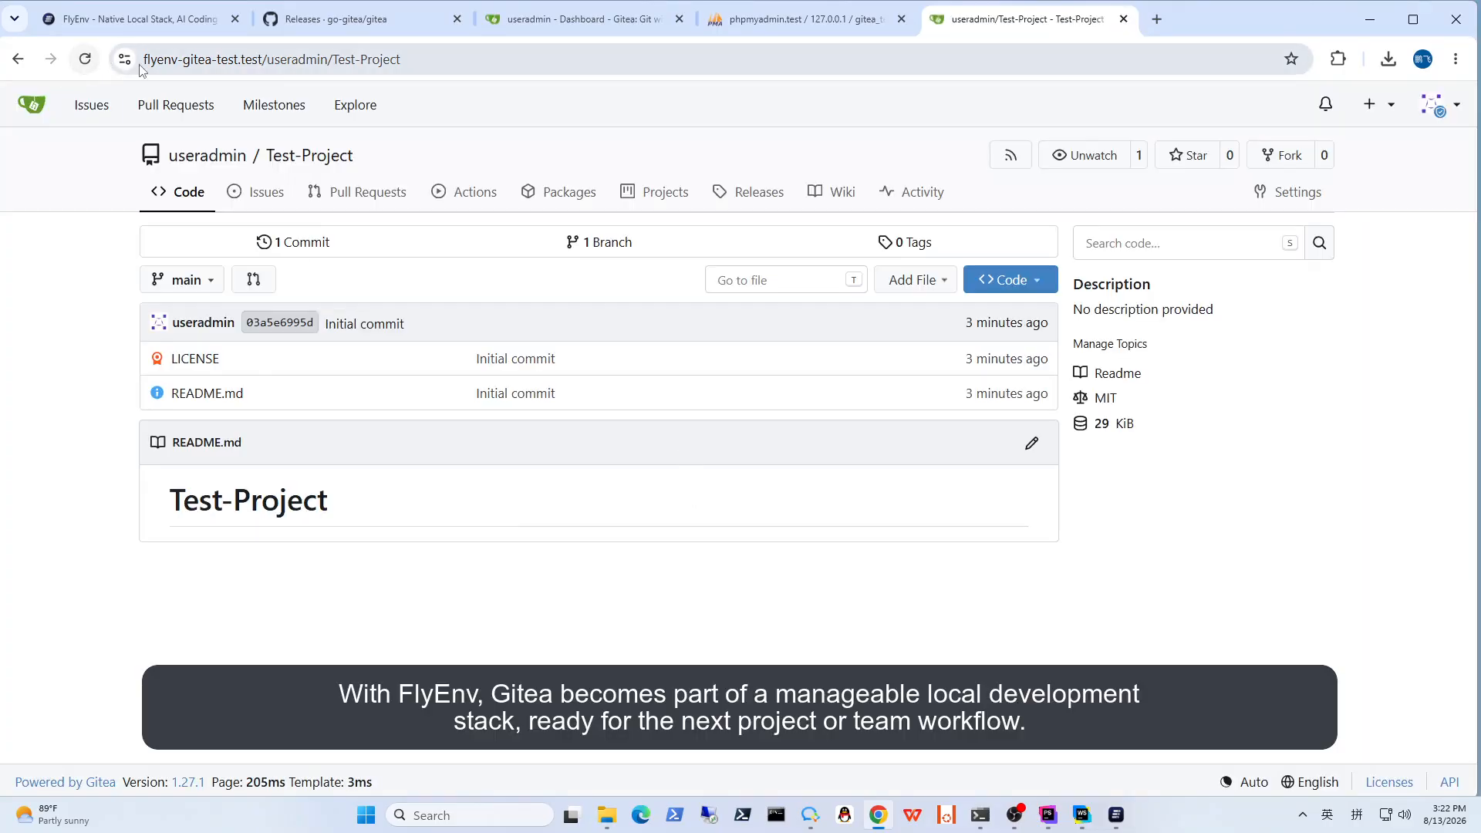
{"action": "left_click", "coordinate": [124, 60]}
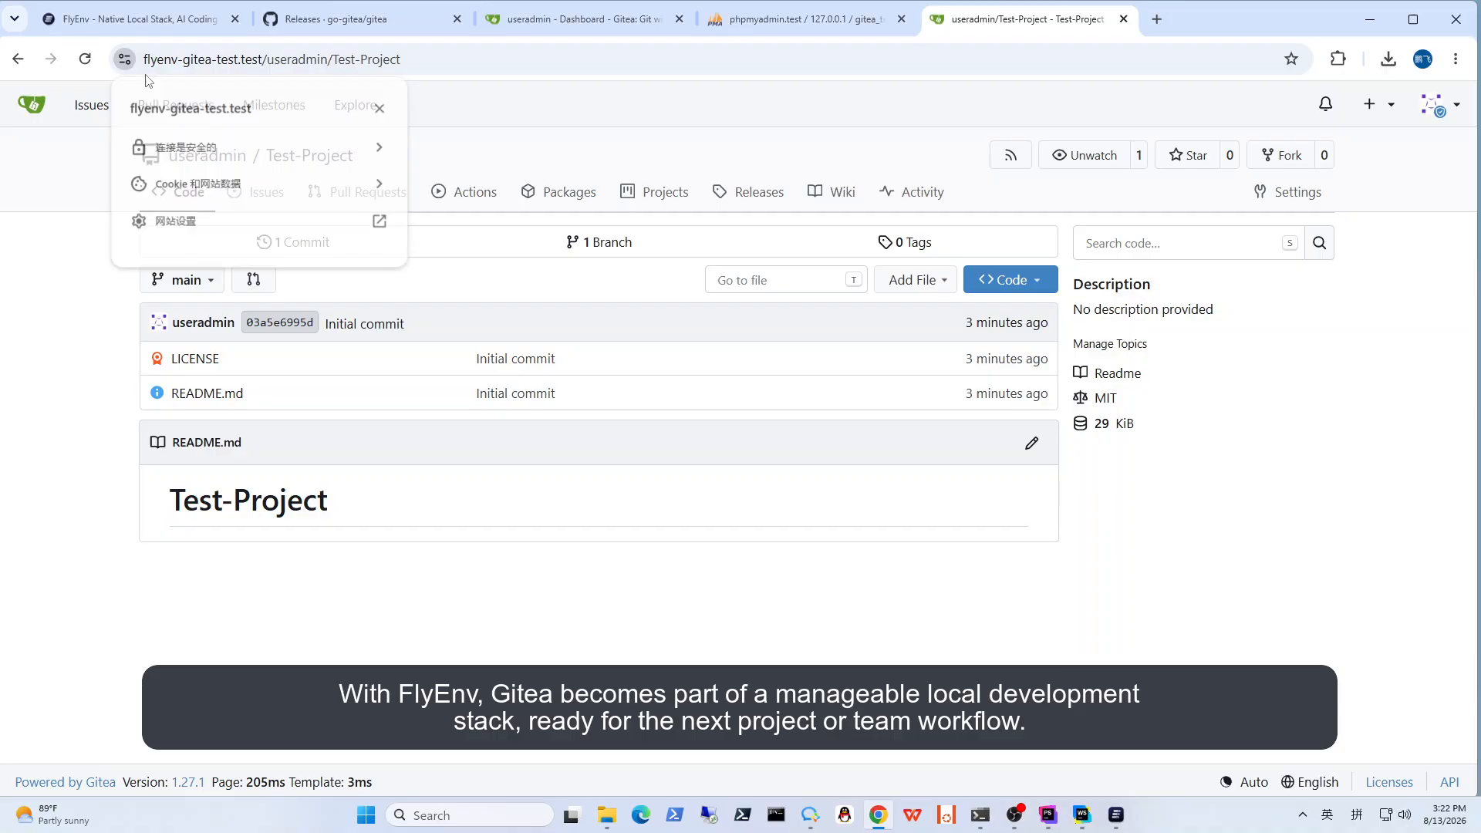
{"action": "left_click", "coordinate": [57, 298]}
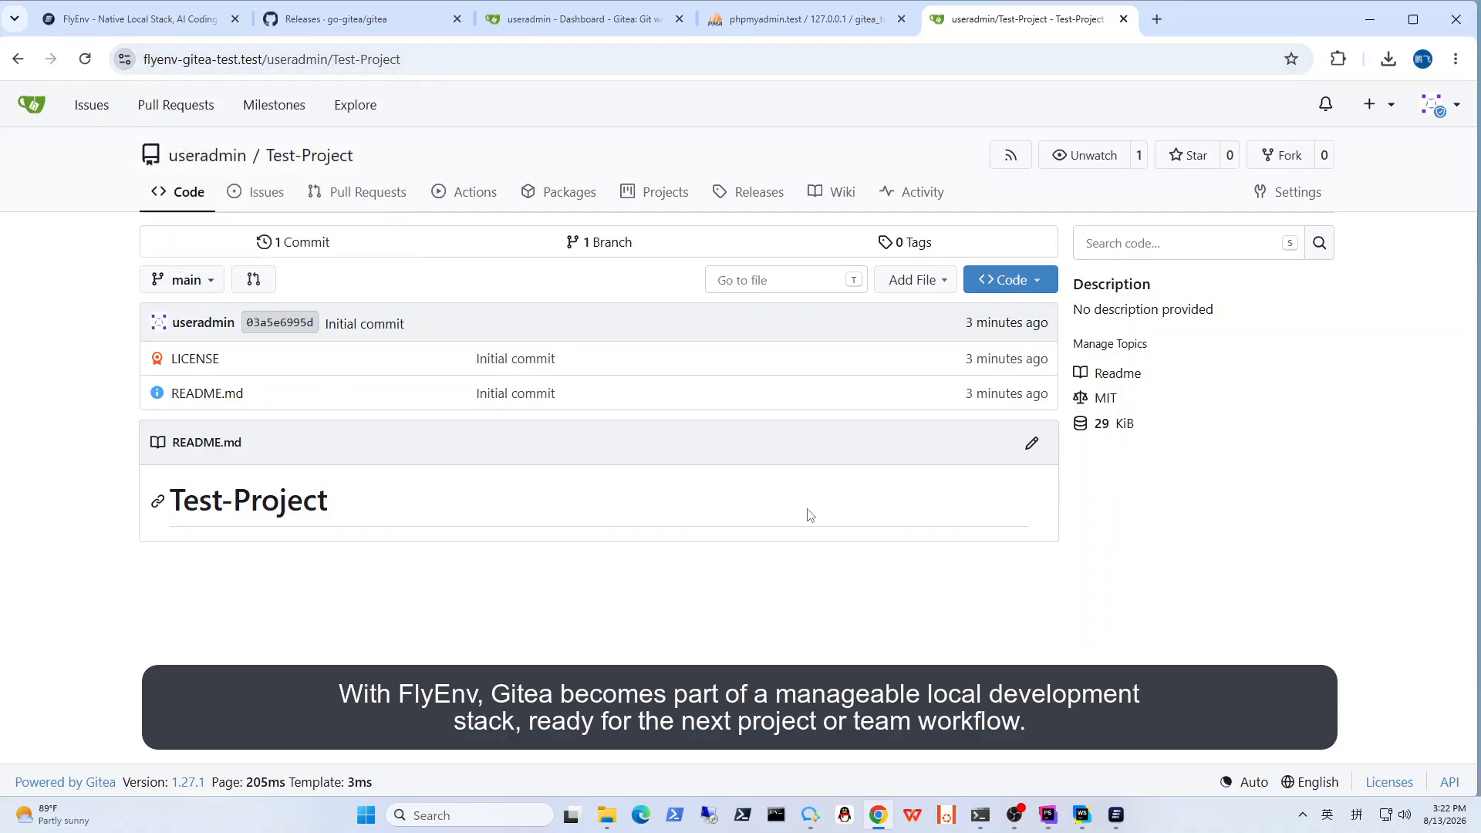
Step: Switch back to FlyEnv and look at the Gitea Test entry among the Go projects
{"action": "left_click", "coordinate": [1116, 816]}
{"action": "left_click", "coordinate": [255, 497]}
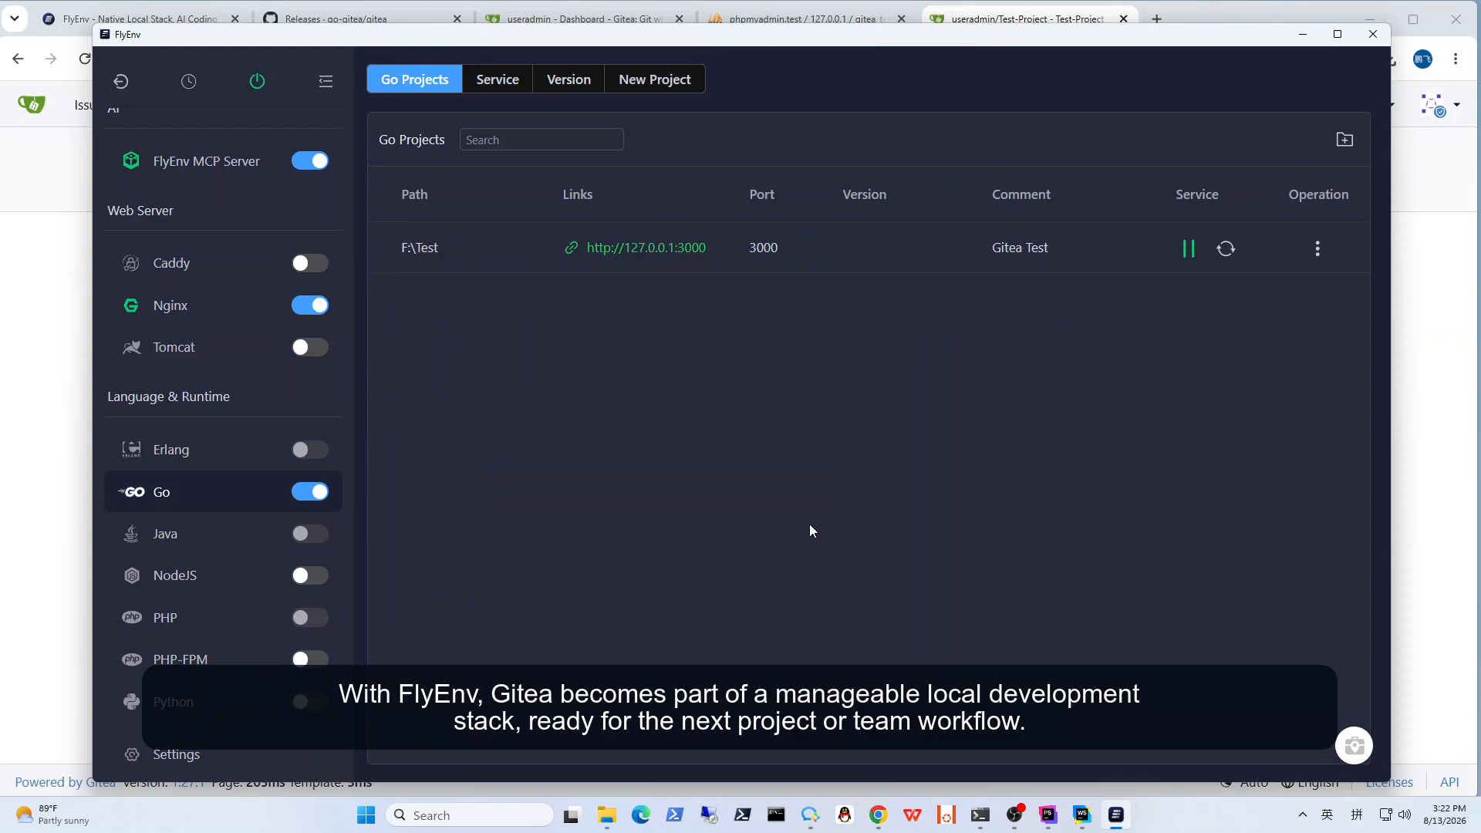
{"action": "scroll", "coordinate": [248, 439], "scroll_direction": "up", "scroll_amount": 5}
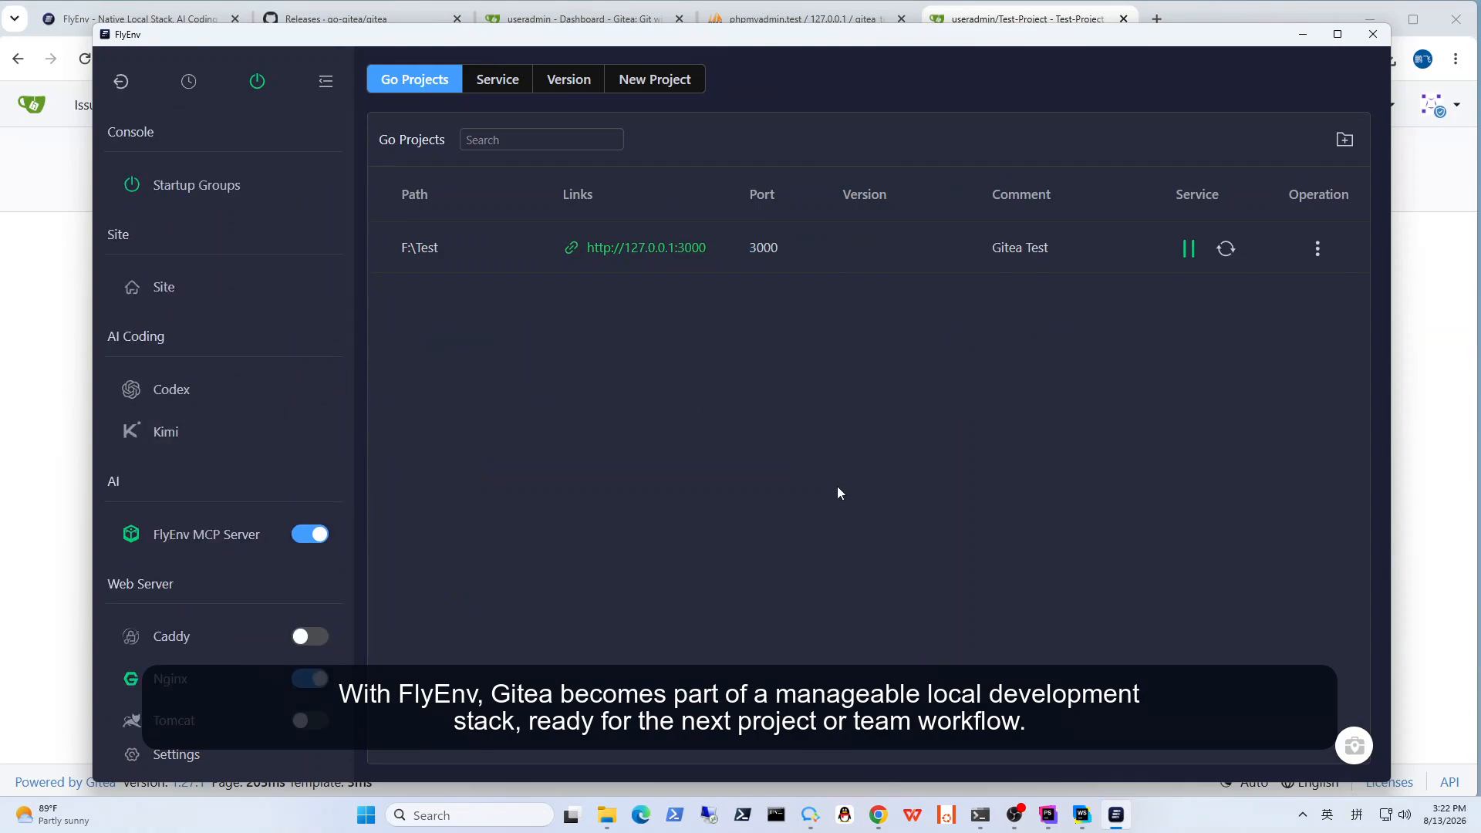